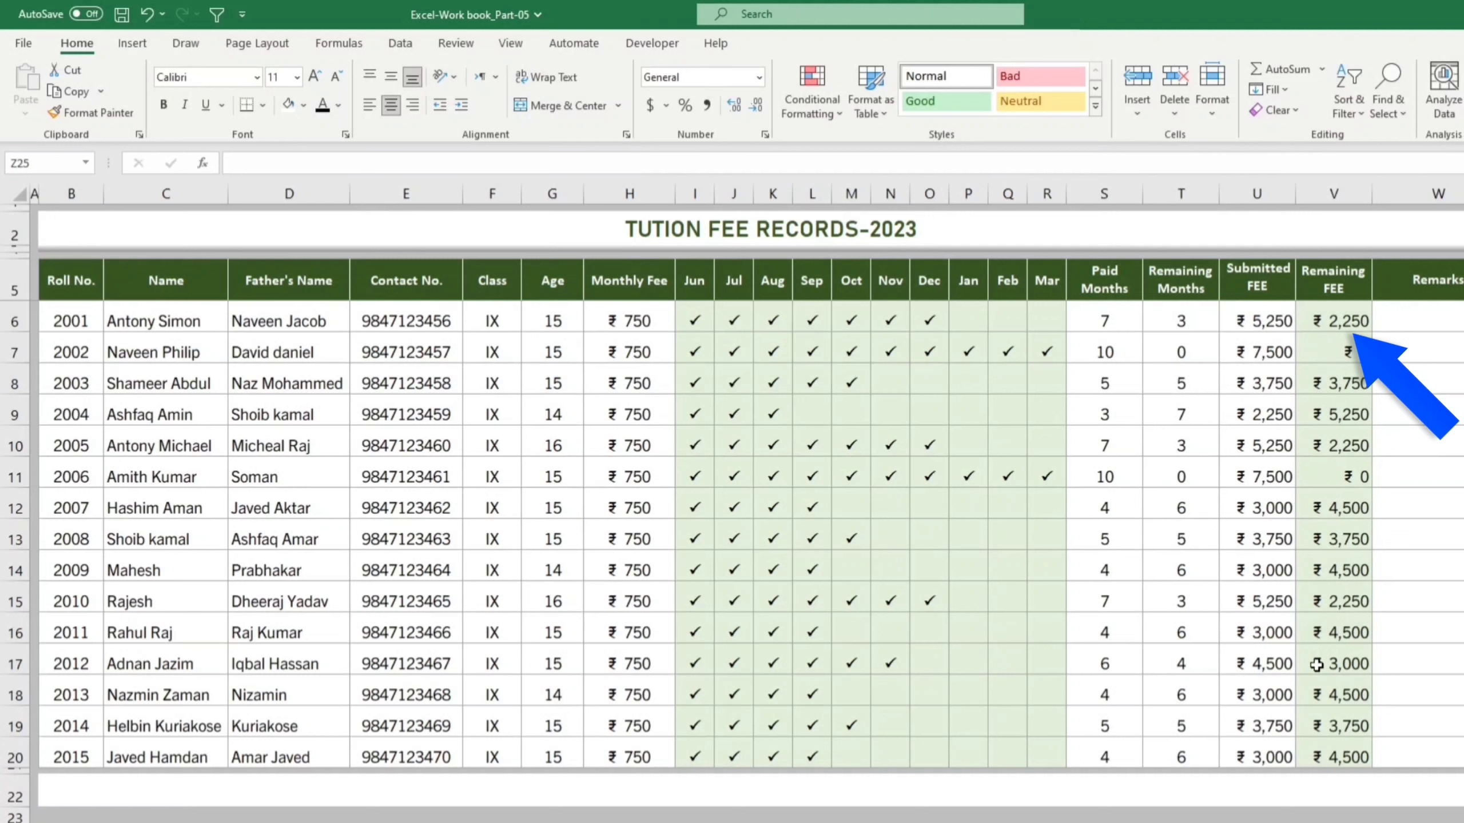
Step: Mark January paid for roll 2001 with a P tick and clear roll 2002's March tick
{"action": "left_click", "coordinate": [961, 320]}
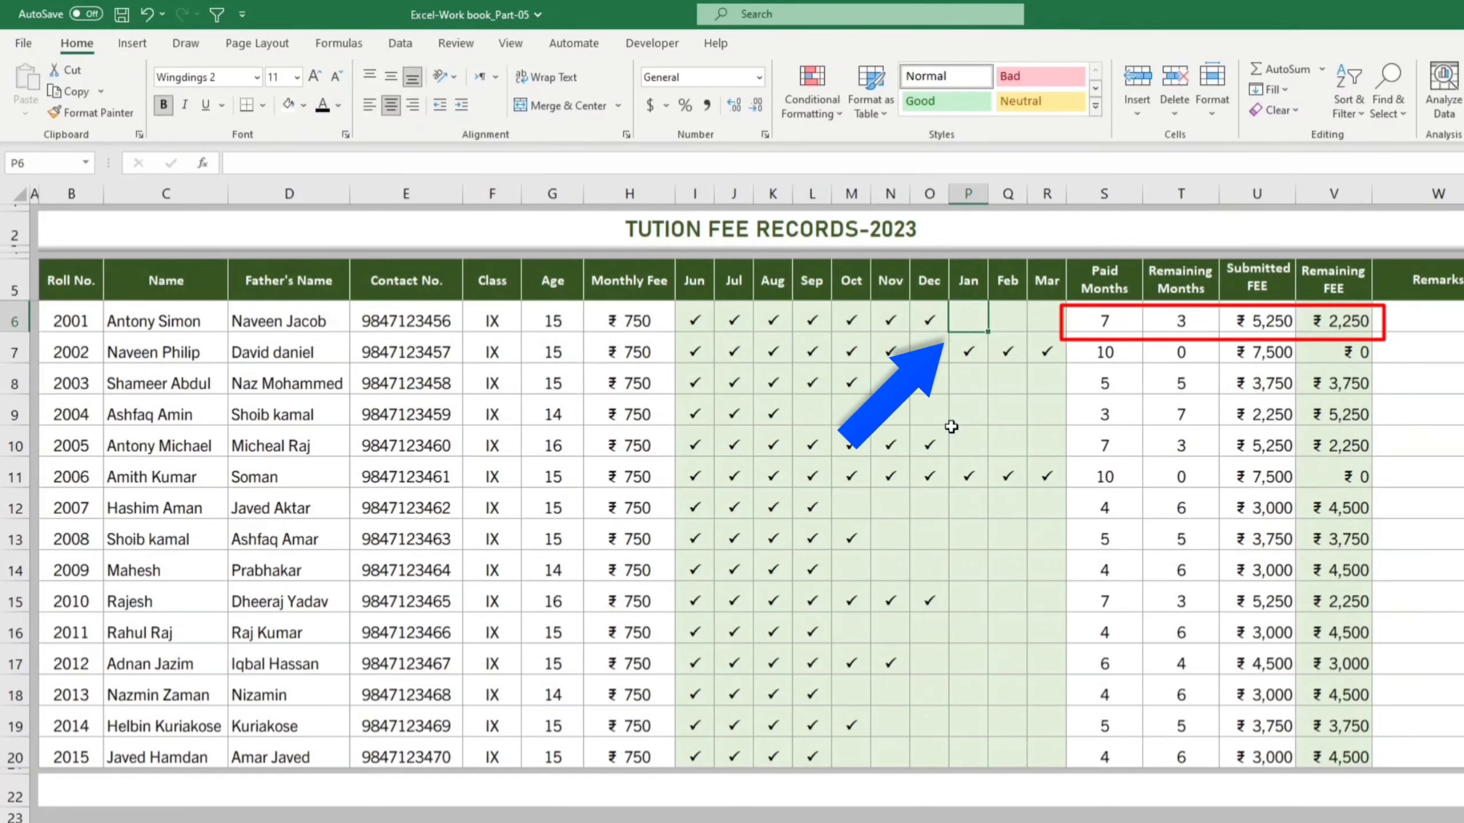
{"action": "type", "text": "P"}
{"action": "key", "text": "ctrl+Return"}
{"action": "left_click", "coordinate": [1059, 358]}
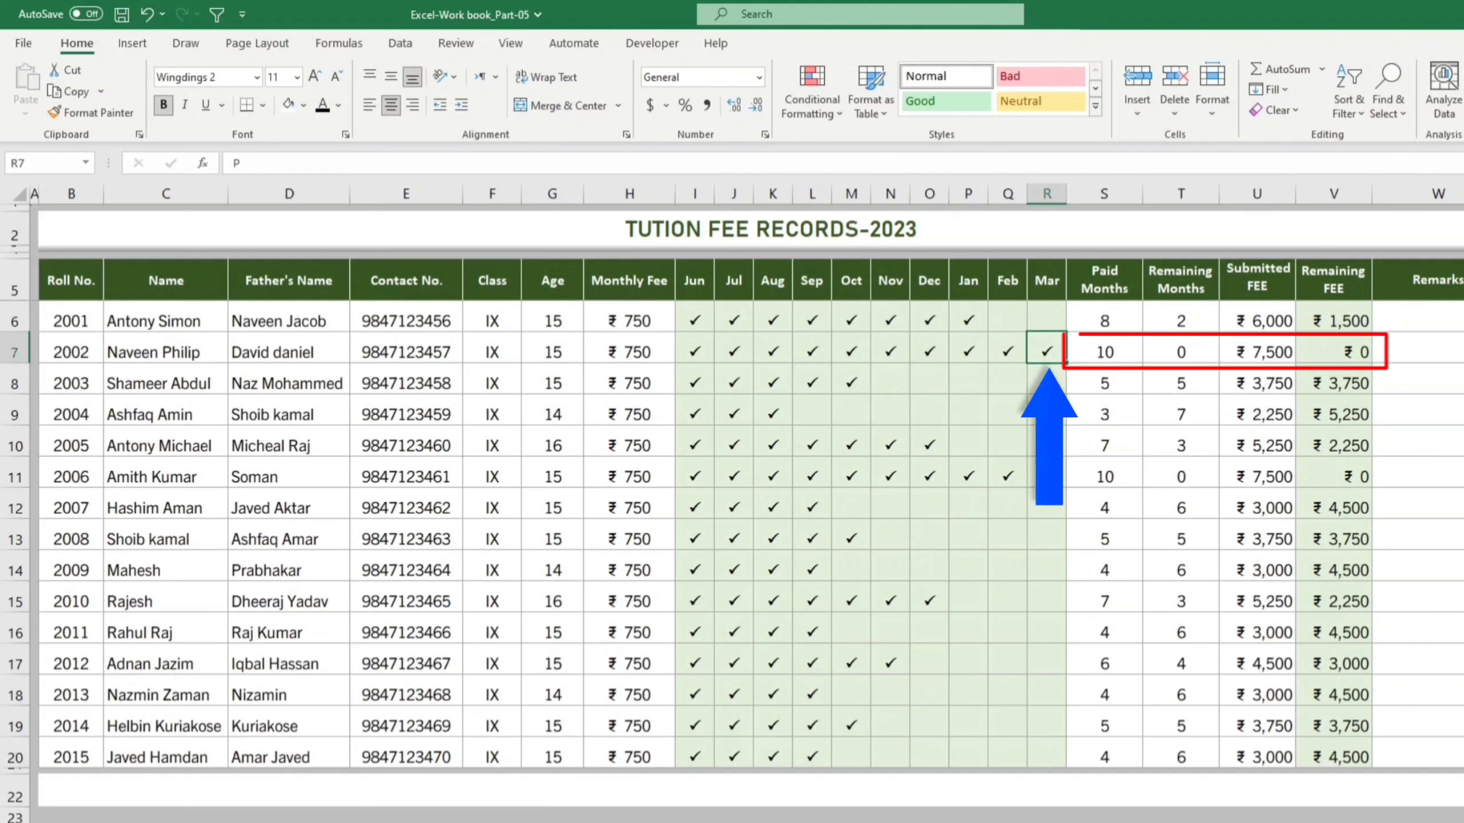
{"action": "key", "text": "Delete"}
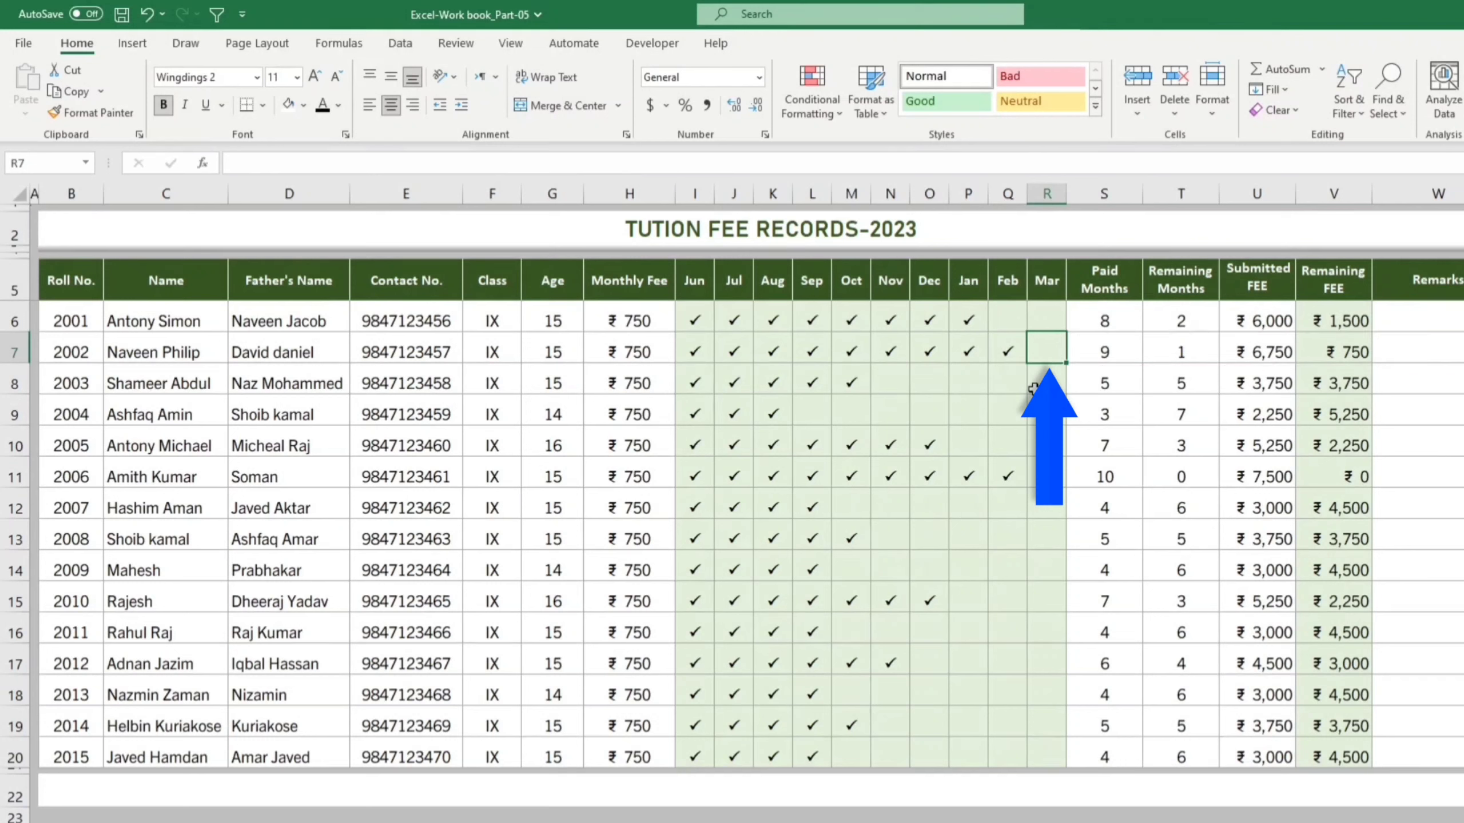
Step: Fill P ticks through March for rolls 2005 and 2010 so both are fully paid
{"action": "left_click", "coordinate": [957, 447]}
{"action": "type", "text": "P"}
{"action": "key", "text": "ctrl+Return"}
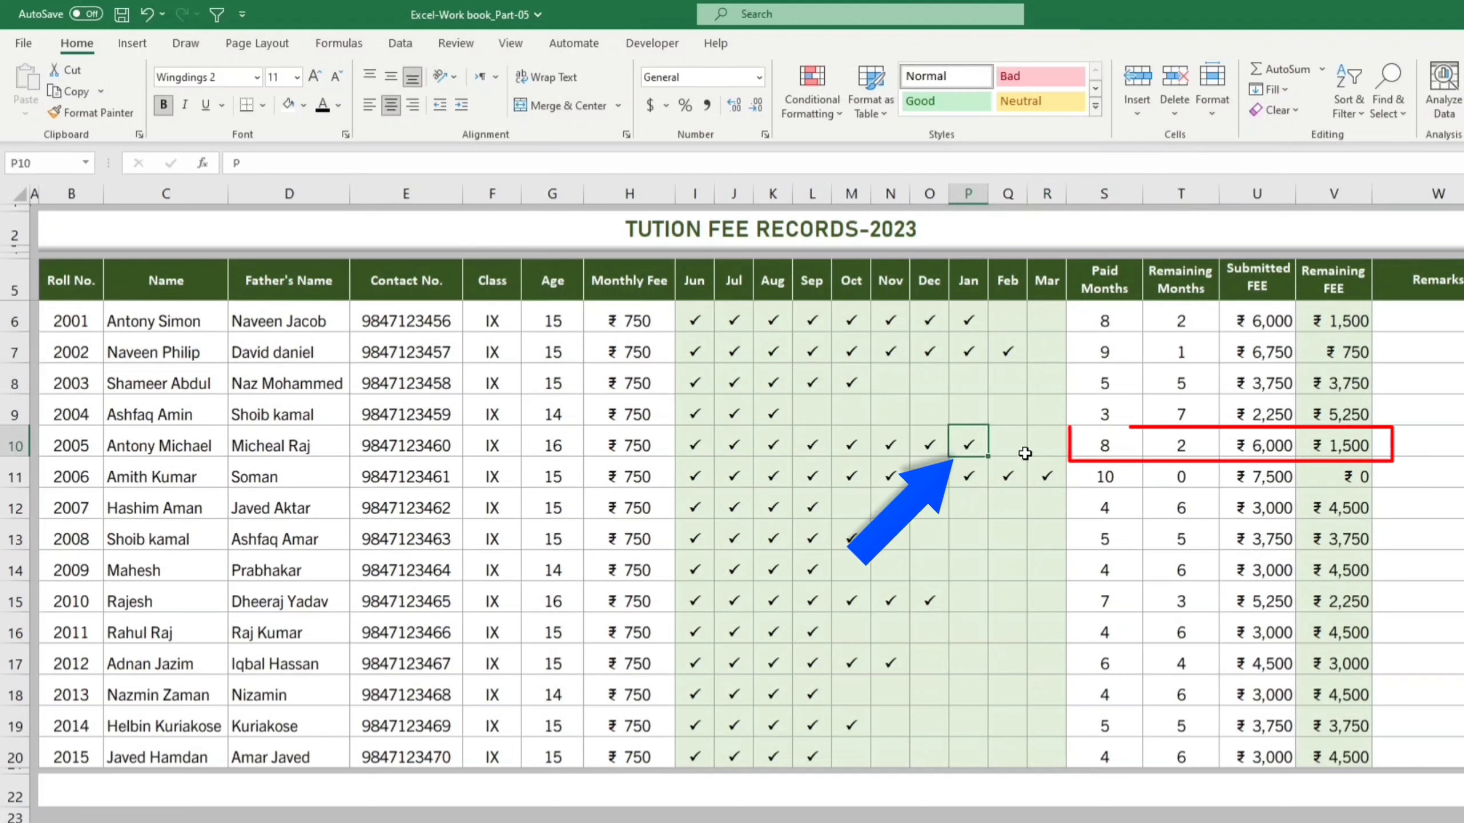
{"action": "left_click_drag", "start_coordinate": [987, 456], "coordinate": [1047, 450]}
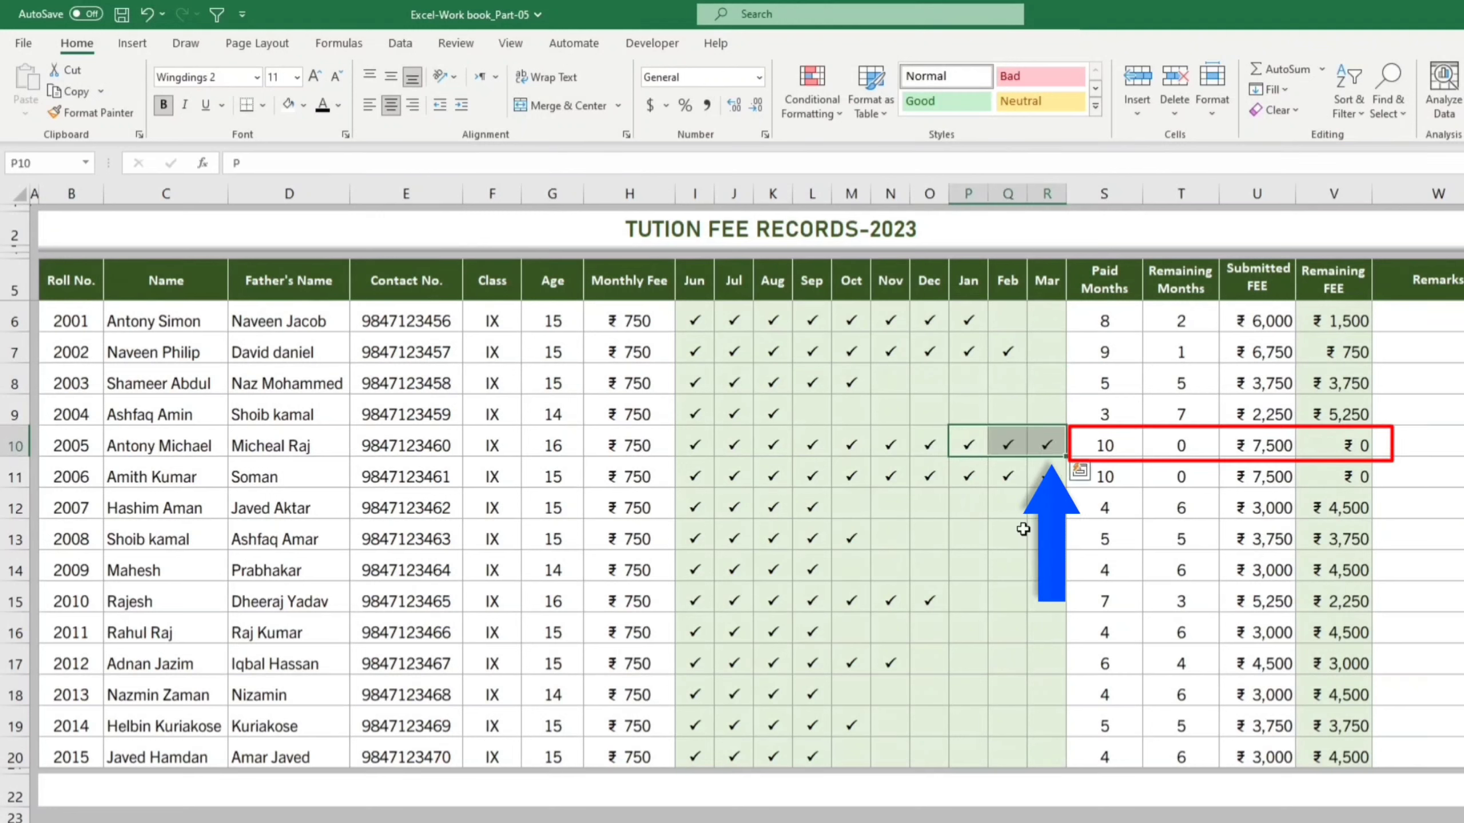
{"action": "left_click", "coordinate": [1010, 505]}
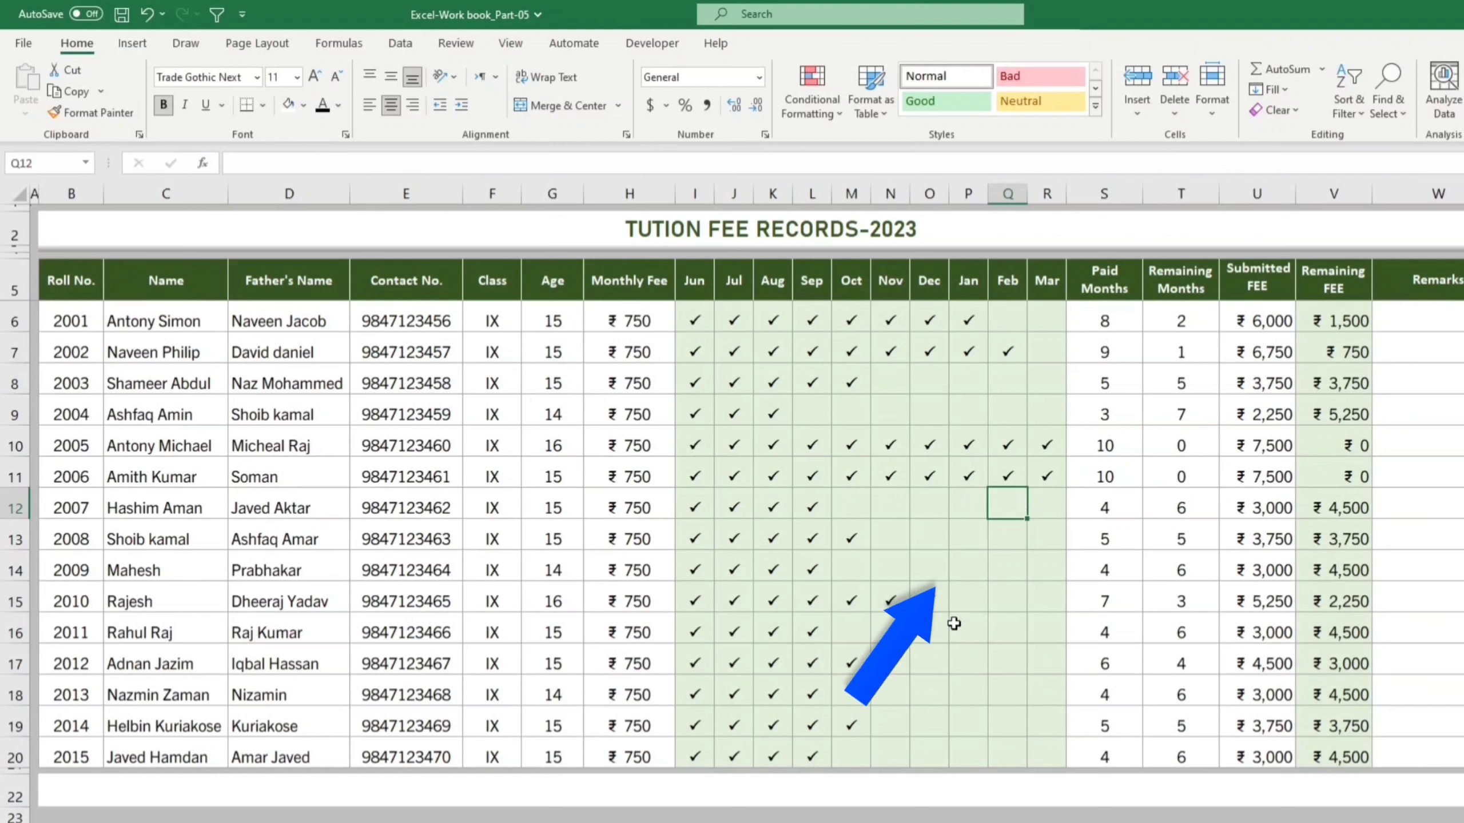
{"action": "left_click_drag", "start_coordinate": [928, 601], "coordinate": [1043, 603]}
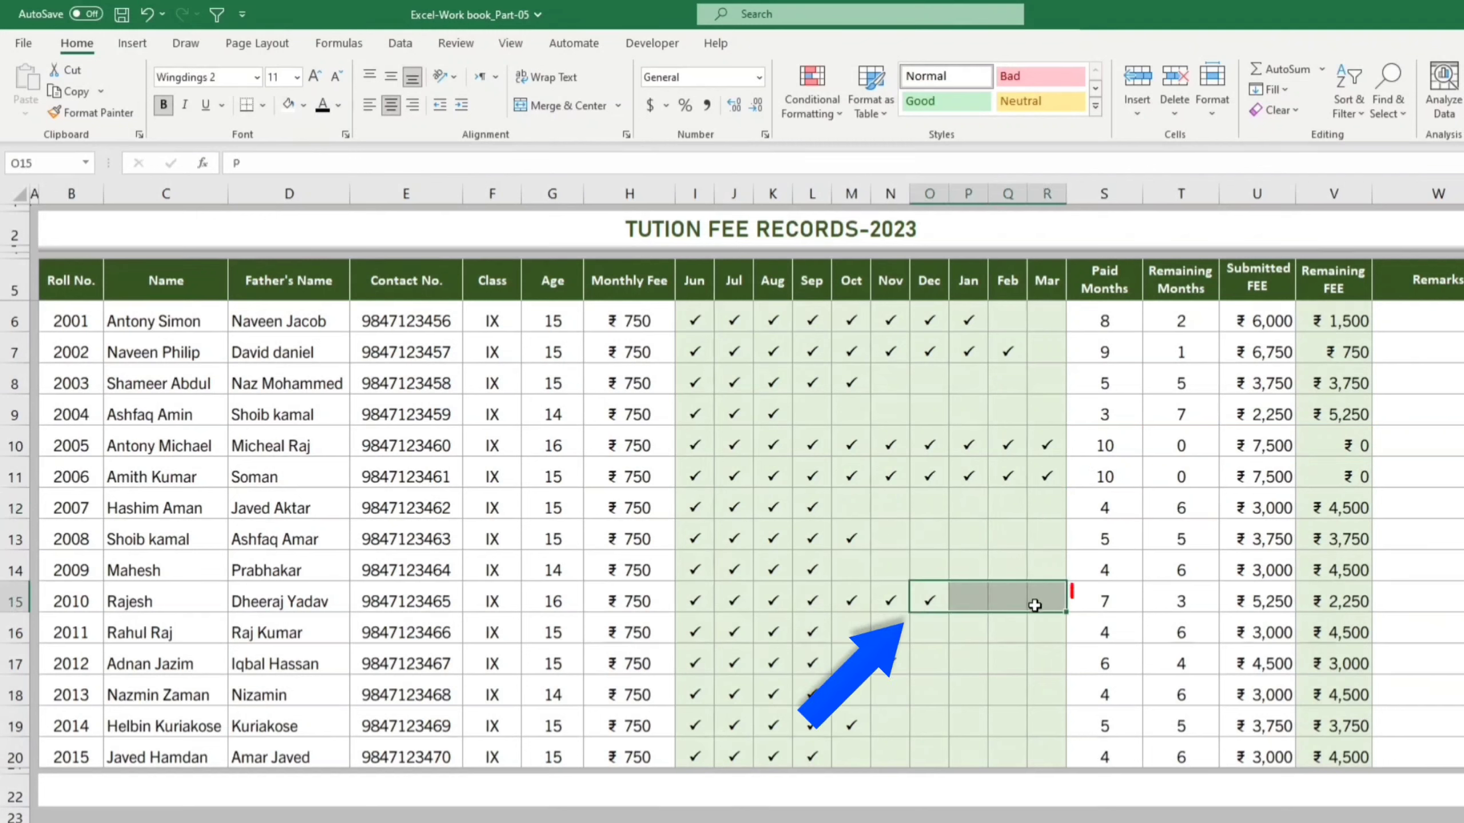
{"action": "key", "text": "ctrl+r"}
{"action": "left_click", "coordinate": [979, 651]}
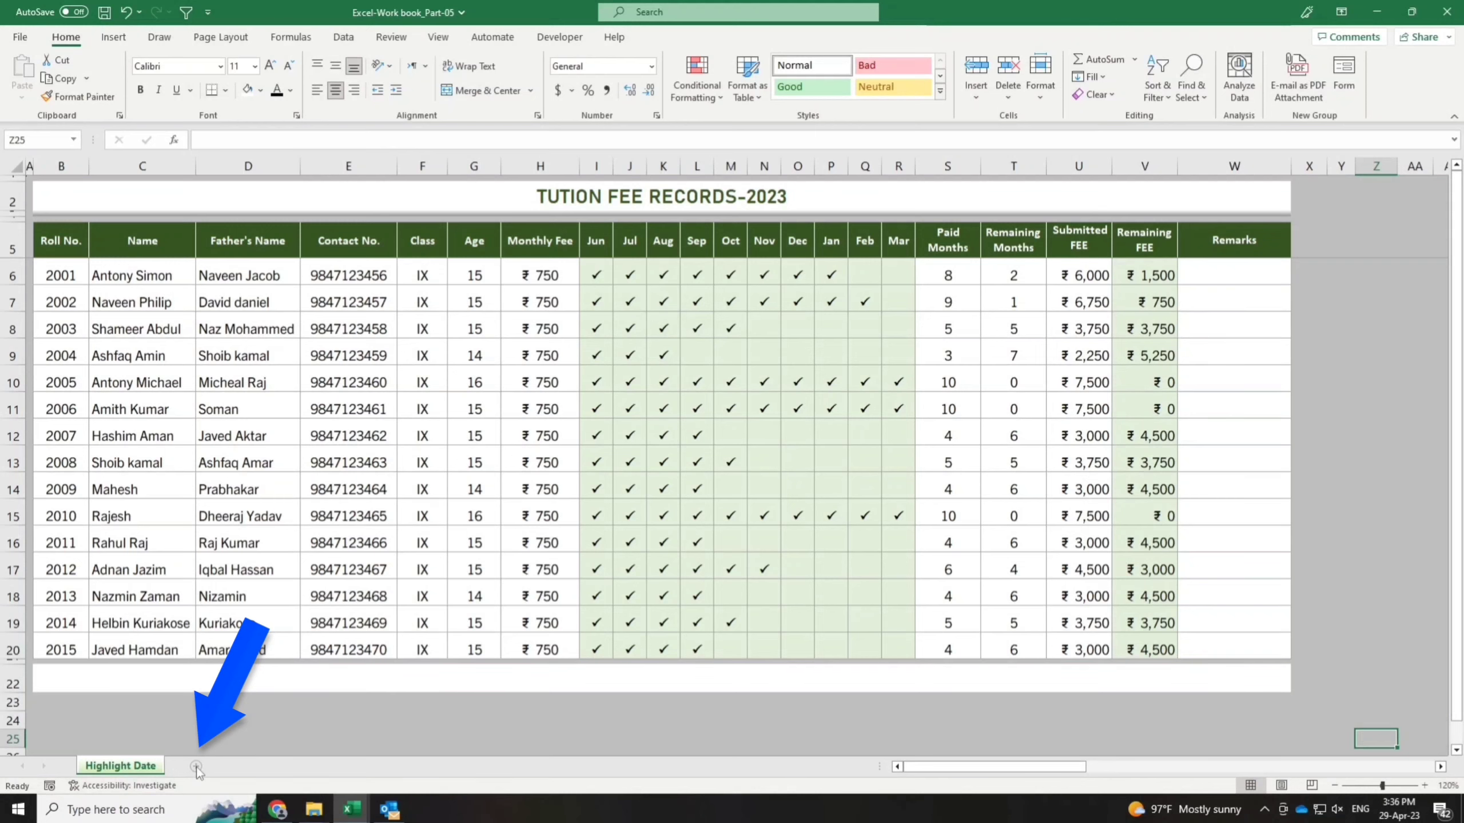
Step: Add a new worksheet and enter headers Roll No., Name and Fathers Name in B5:D5
{"action": "left_click", "coordinate": [196, 766]}
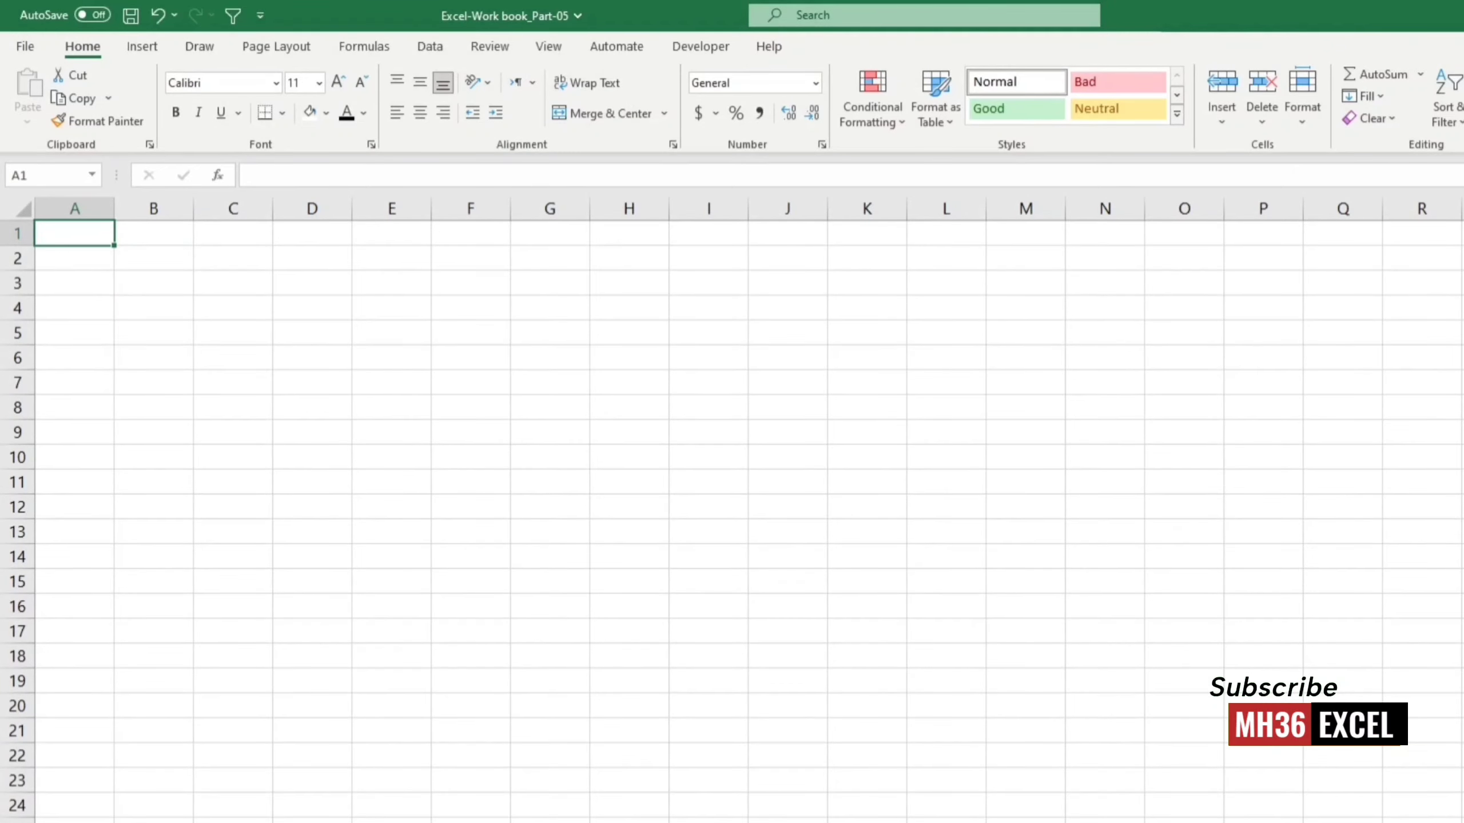
{"action": "scroll", "coordinate": [732, 510], "scroll_direction": "down", "scroll_amount": 1}
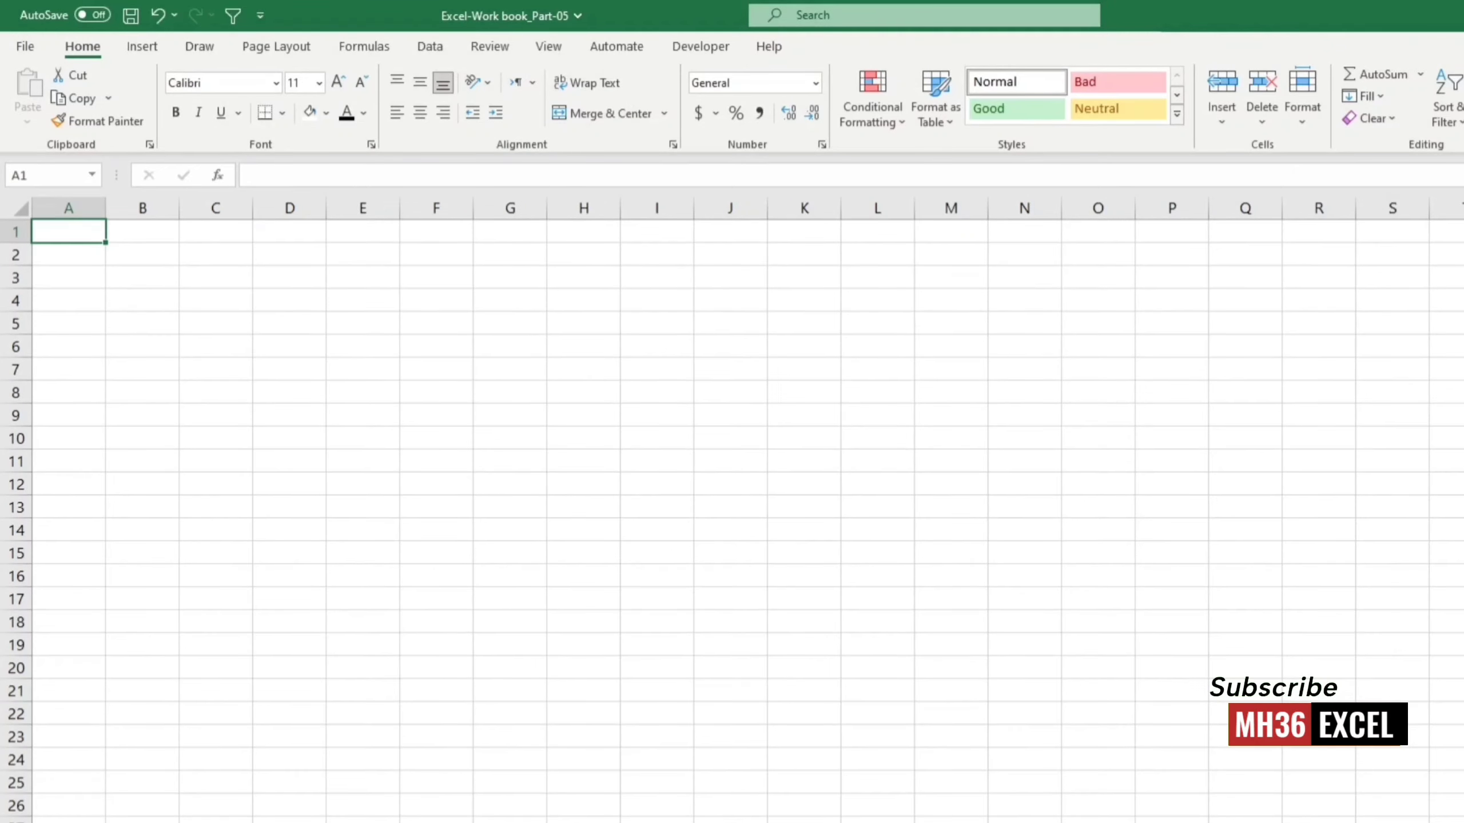
{"action": "left_click", "coordinate": [130, 339]}
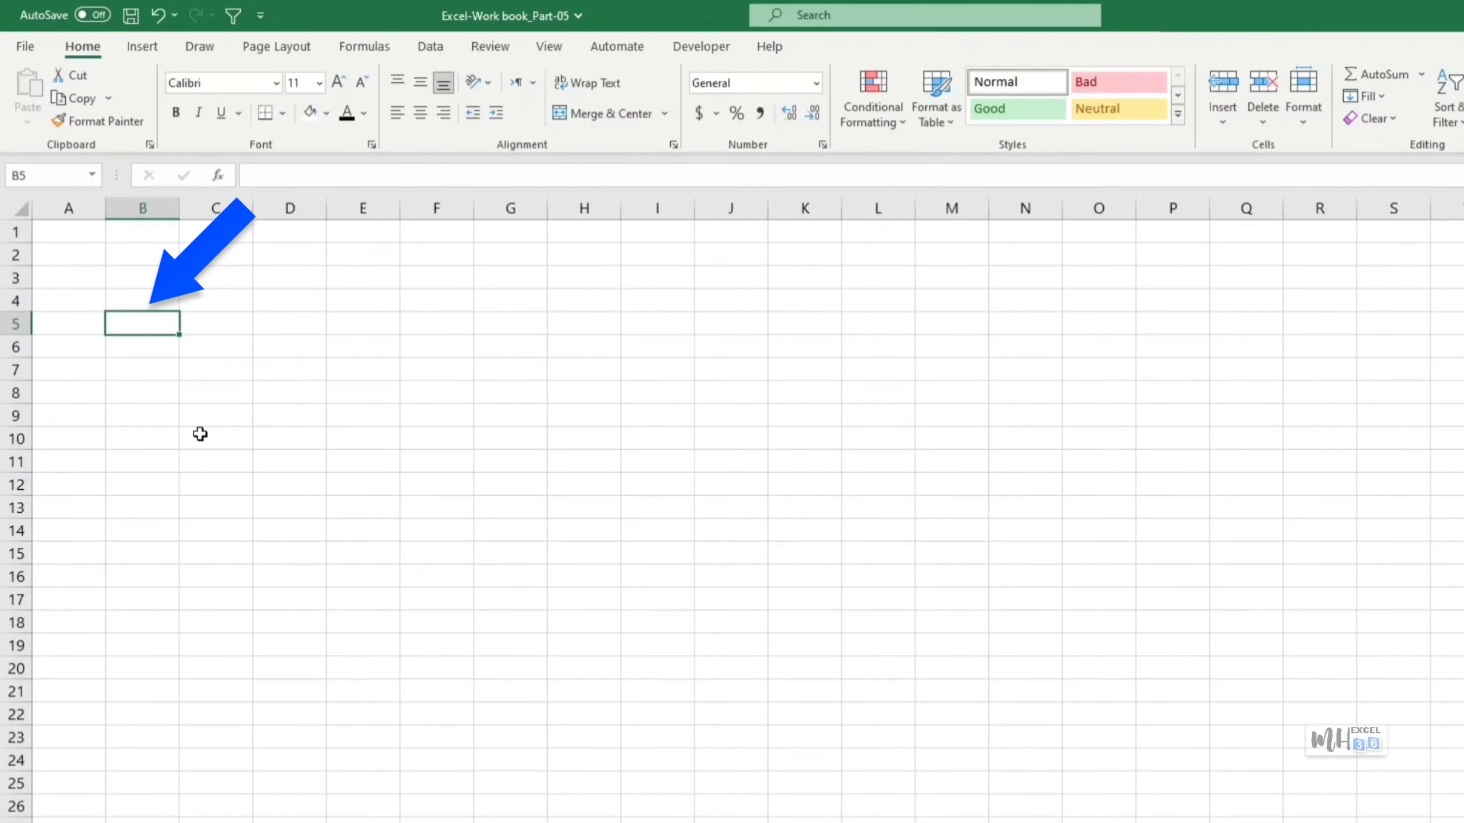
{"action": "type", "text": "Roll No"}
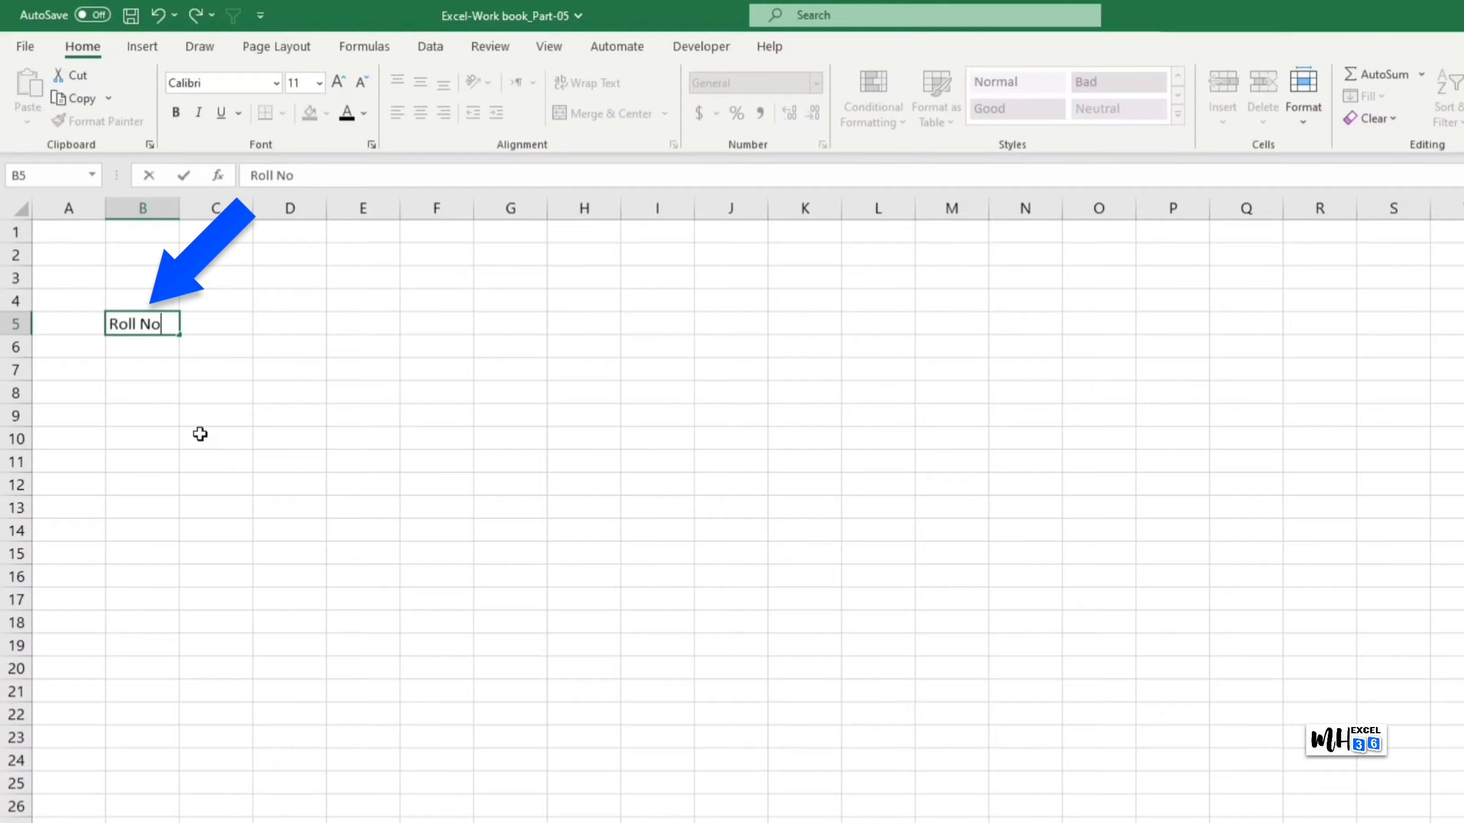
{"action": "type", "text": "."}
{"action": "key", "text": "Tab"}
{"action": "type", "text": "Name"}
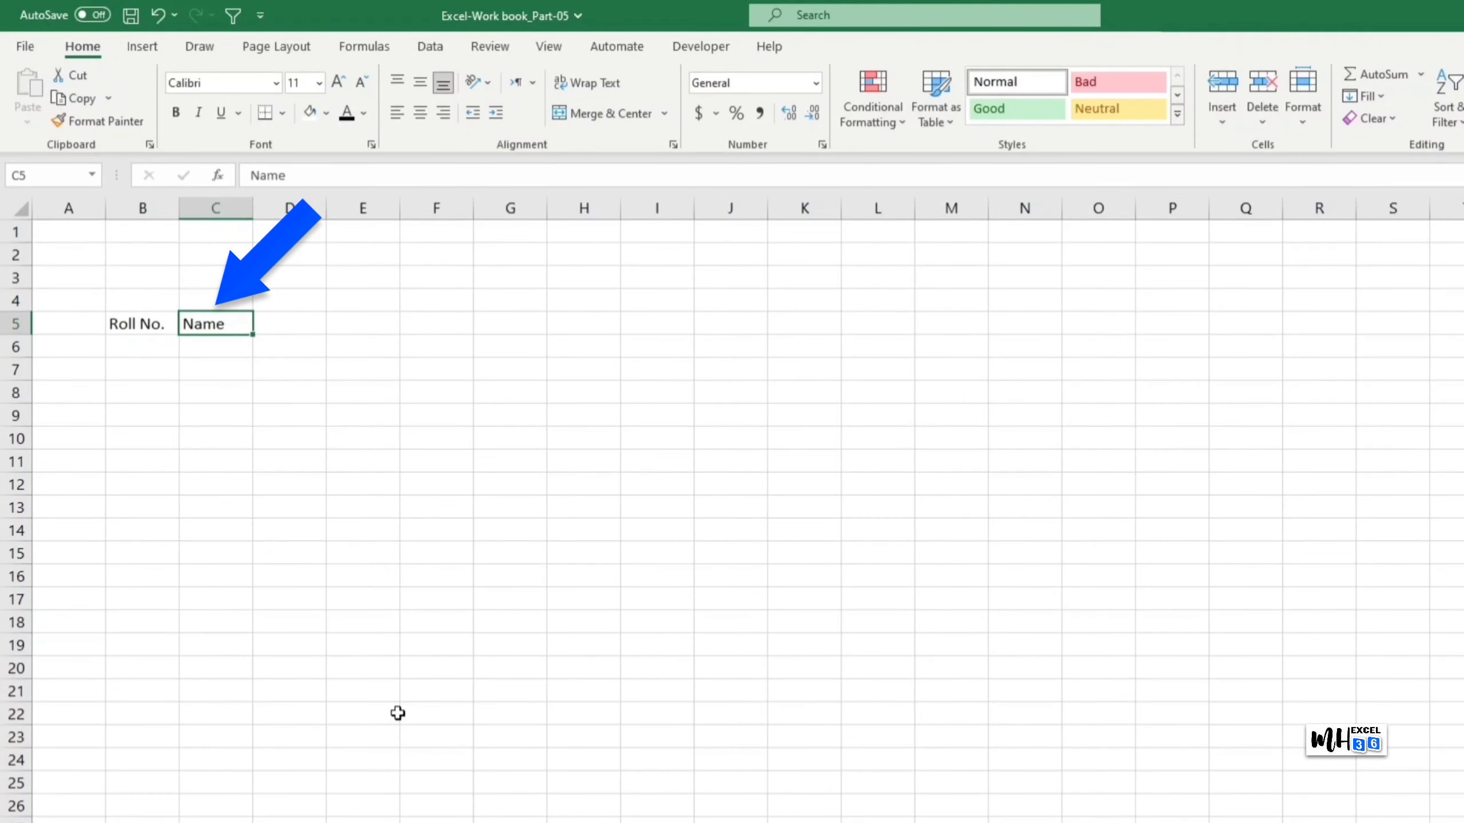
{"action": "key", "text": "Tab"}
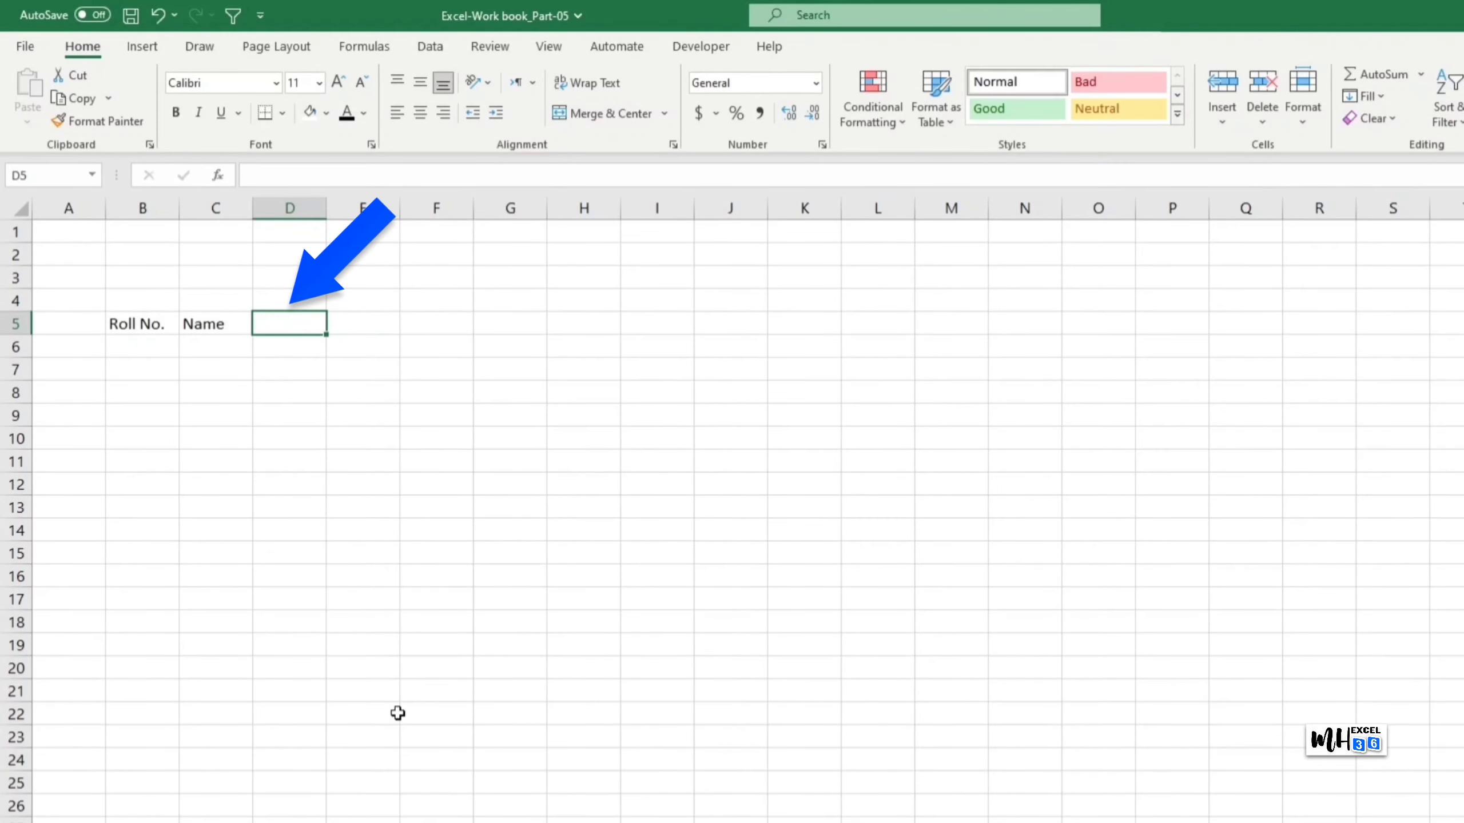
{"action": "type", "text": "Fathers Na"}
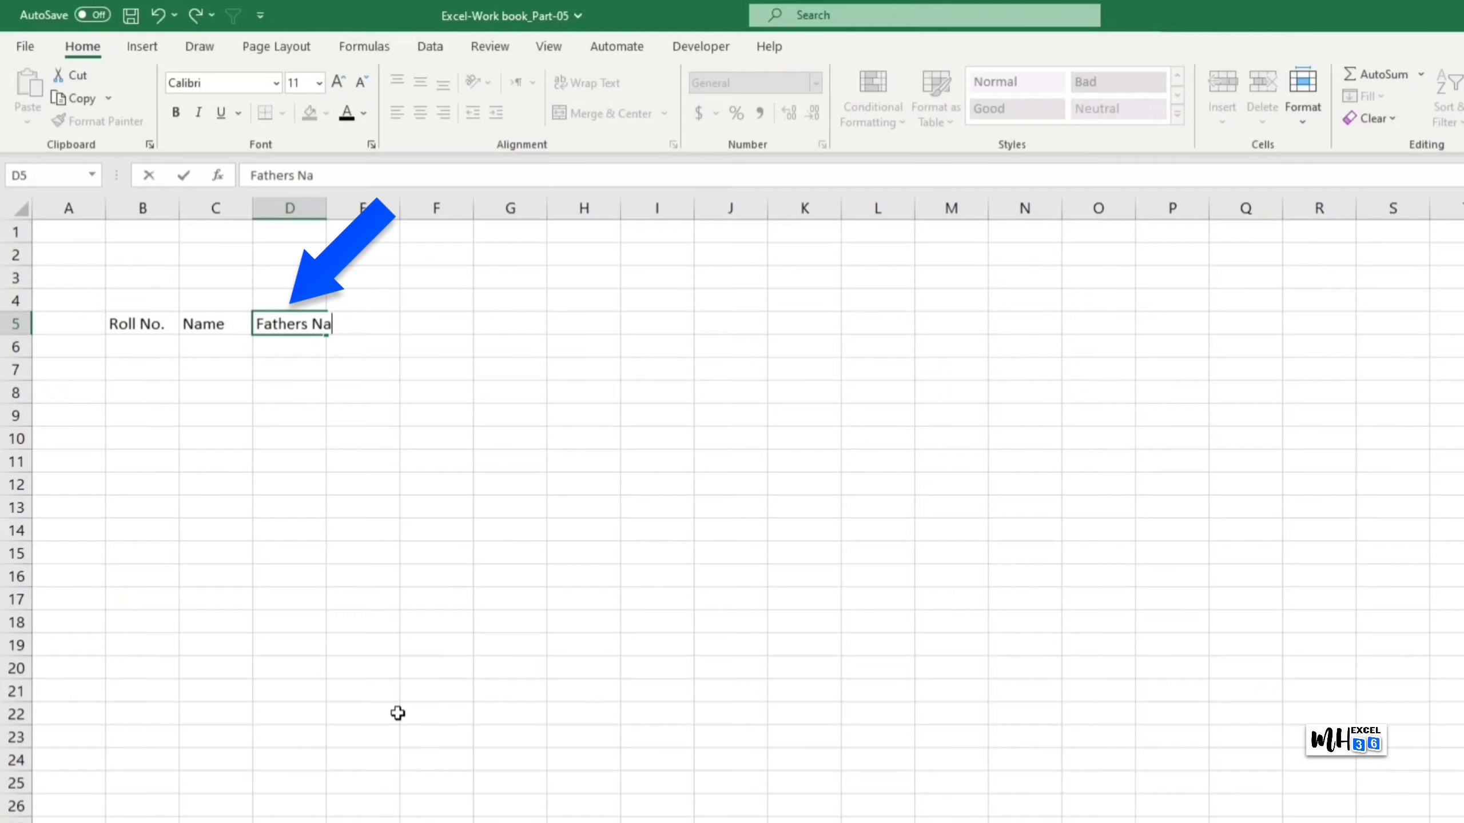
{"action": "type", "text": "me"}
{"action": "key", "text": "Tab"}
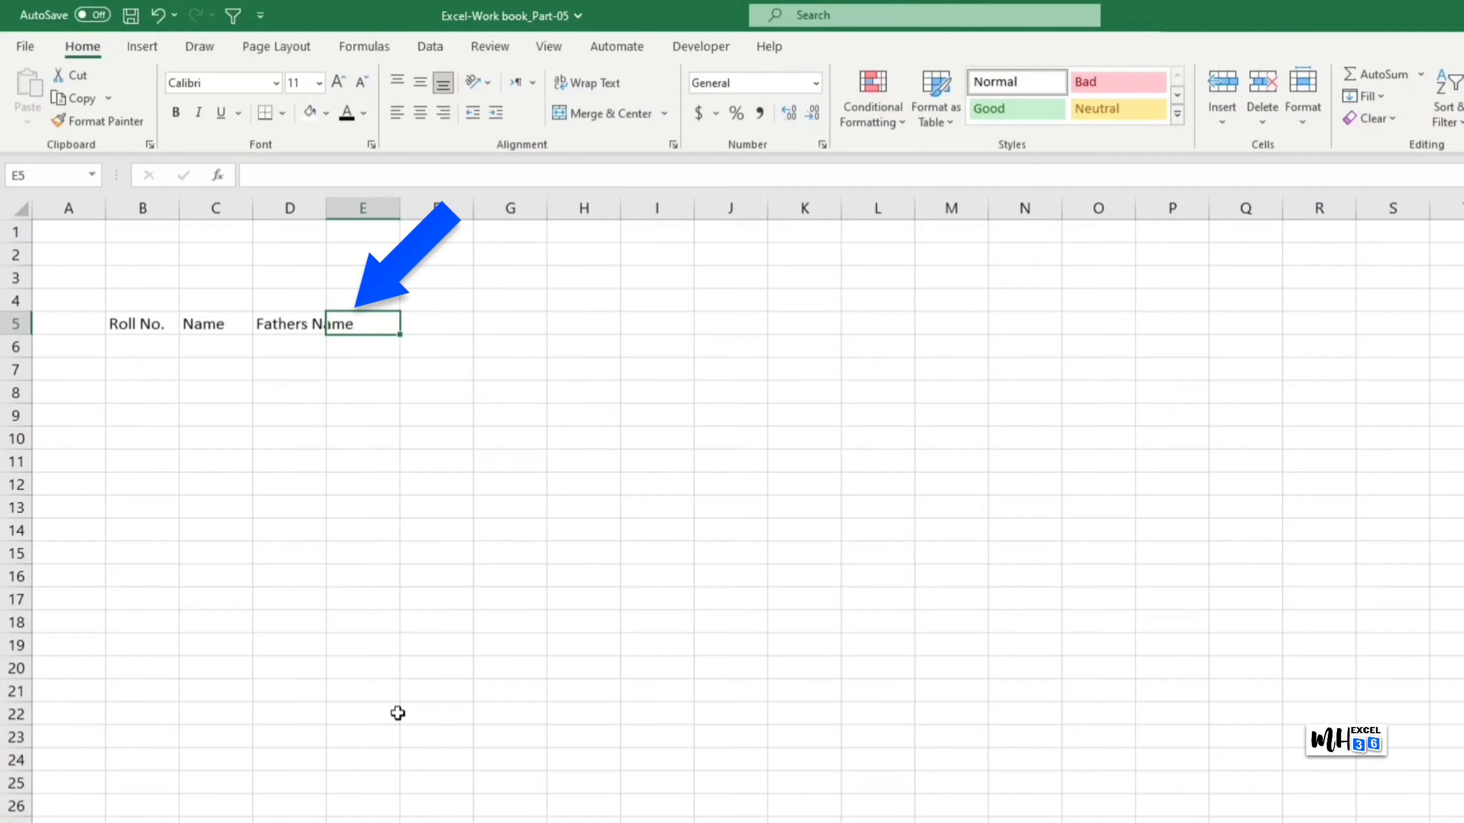
Step: Continue row 5 headers with Contact No., Class, Age, Mothly Fee and Jun
{"action": "type", "text": "Contact No."}
{"action": "key", "text": "Tab"}
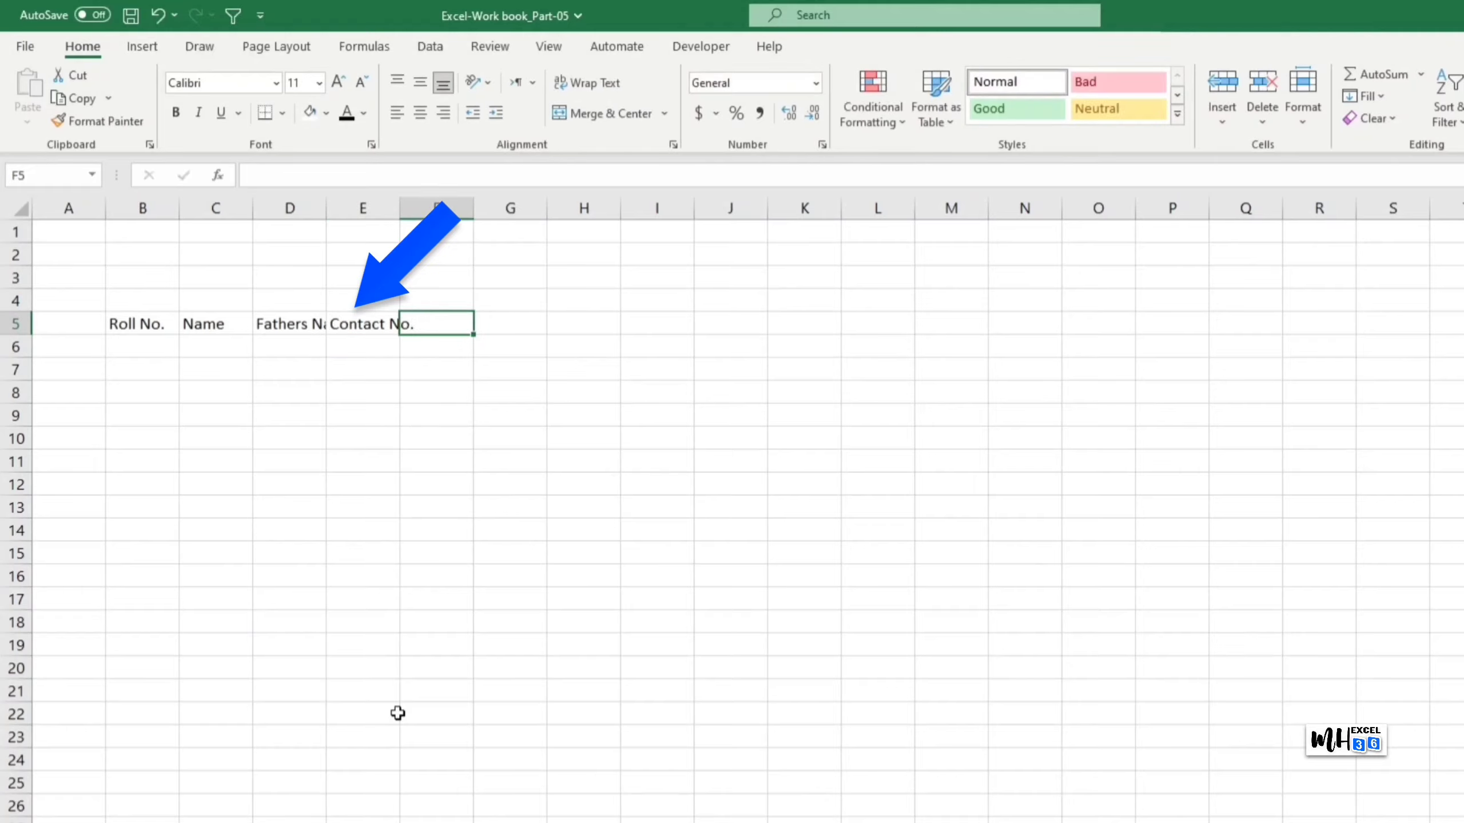
{"action": "type", "text": "Class"}
{"action": "key", "text": "Tab"}
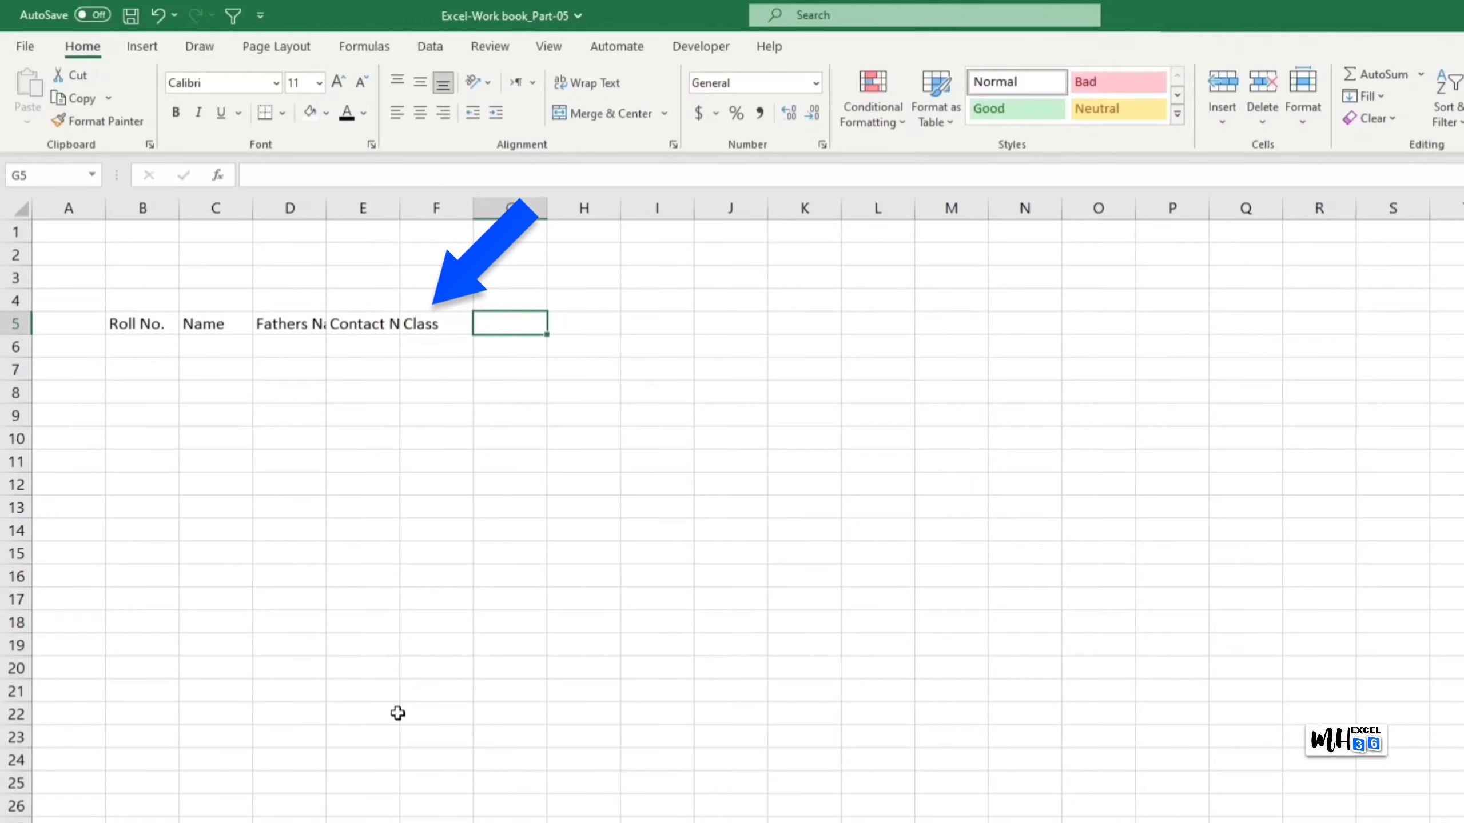
{"action": "type", "text": "Age"}
{"action": "key", "text": "Tab"}
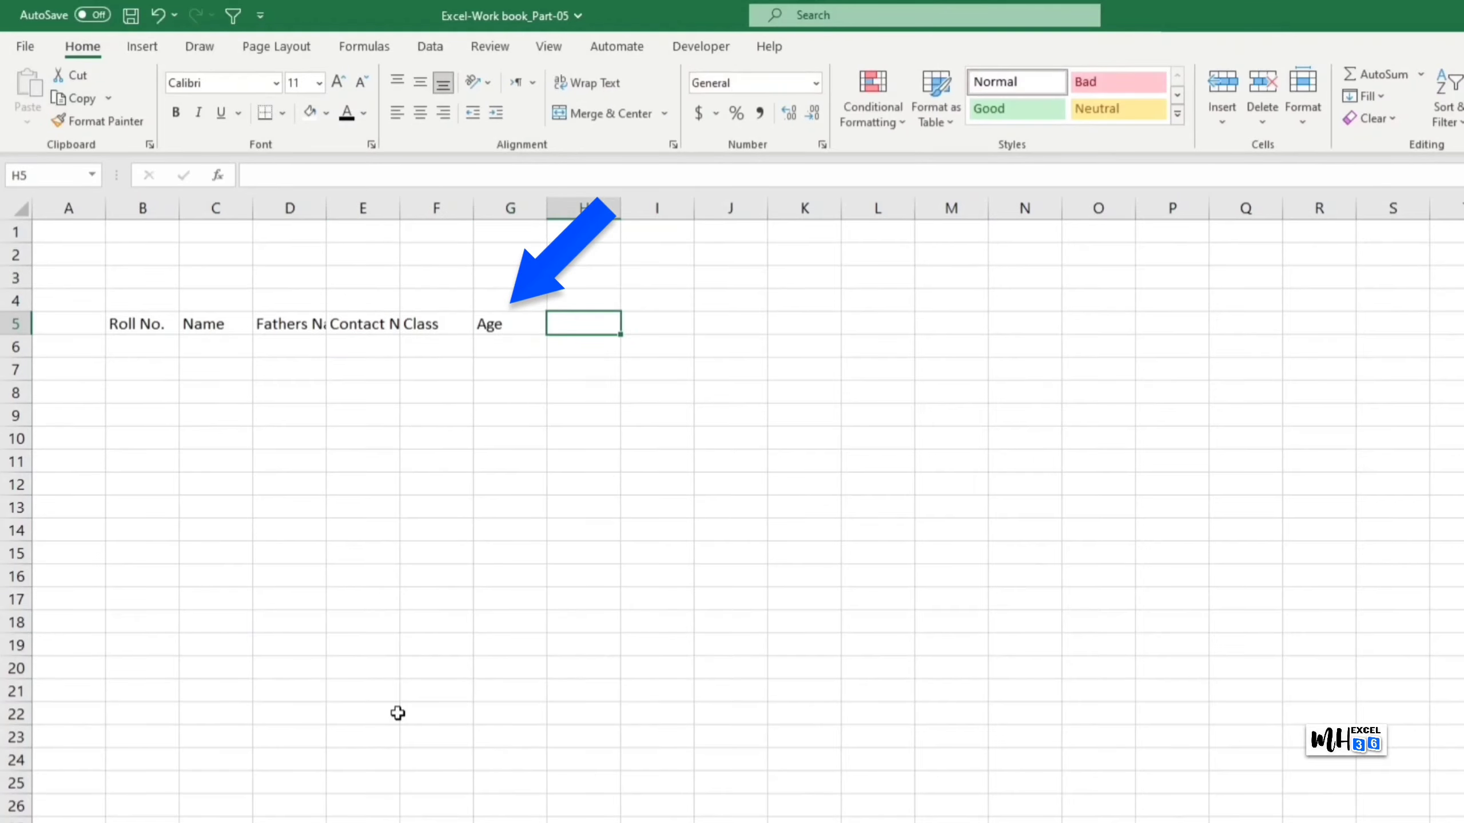
{"action": "type", "text": "Mothly"}
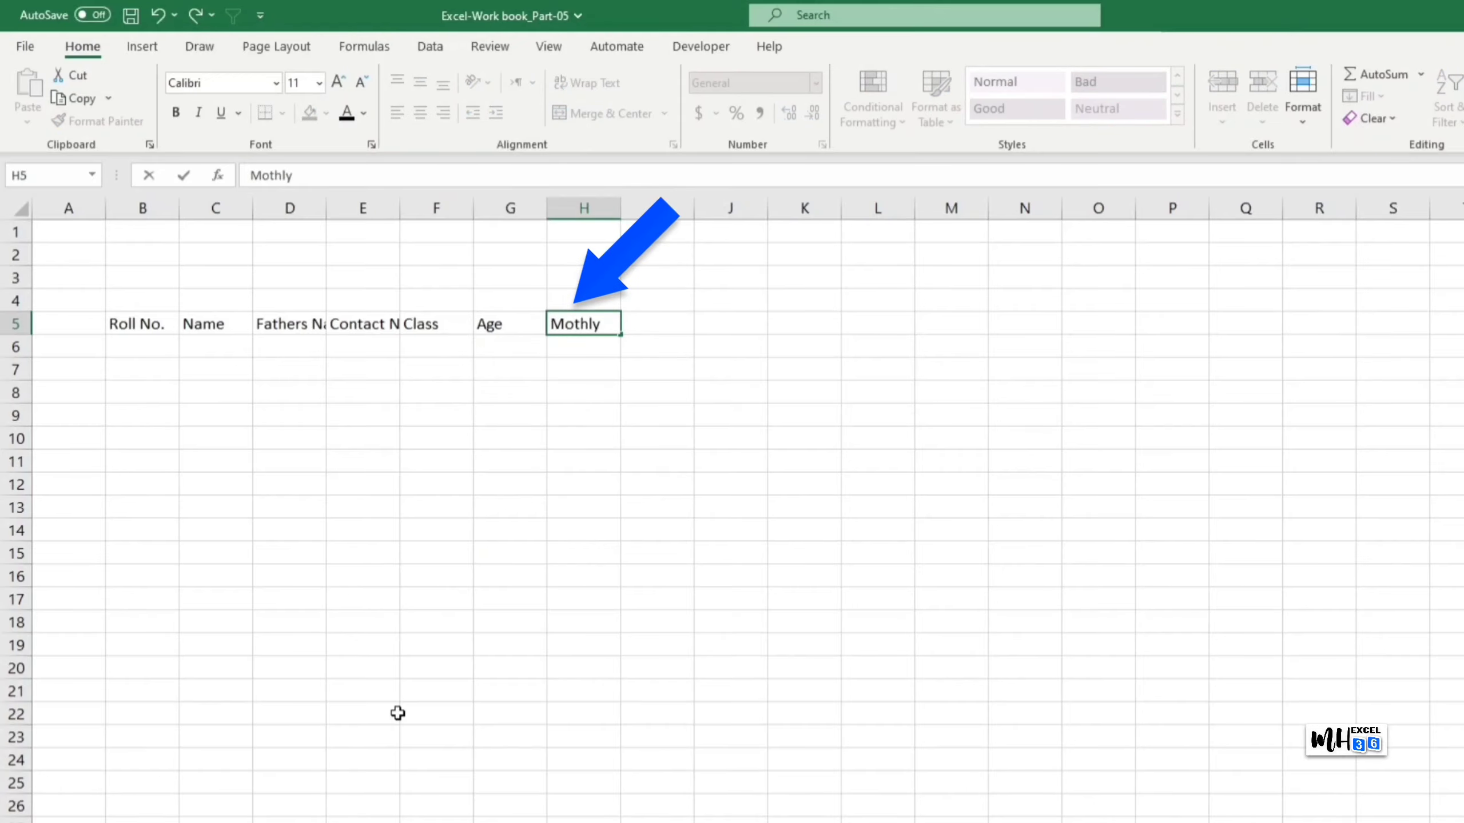
{"action": "type", "text": " Fee"}
{"action": "key", "text": "Tab"}
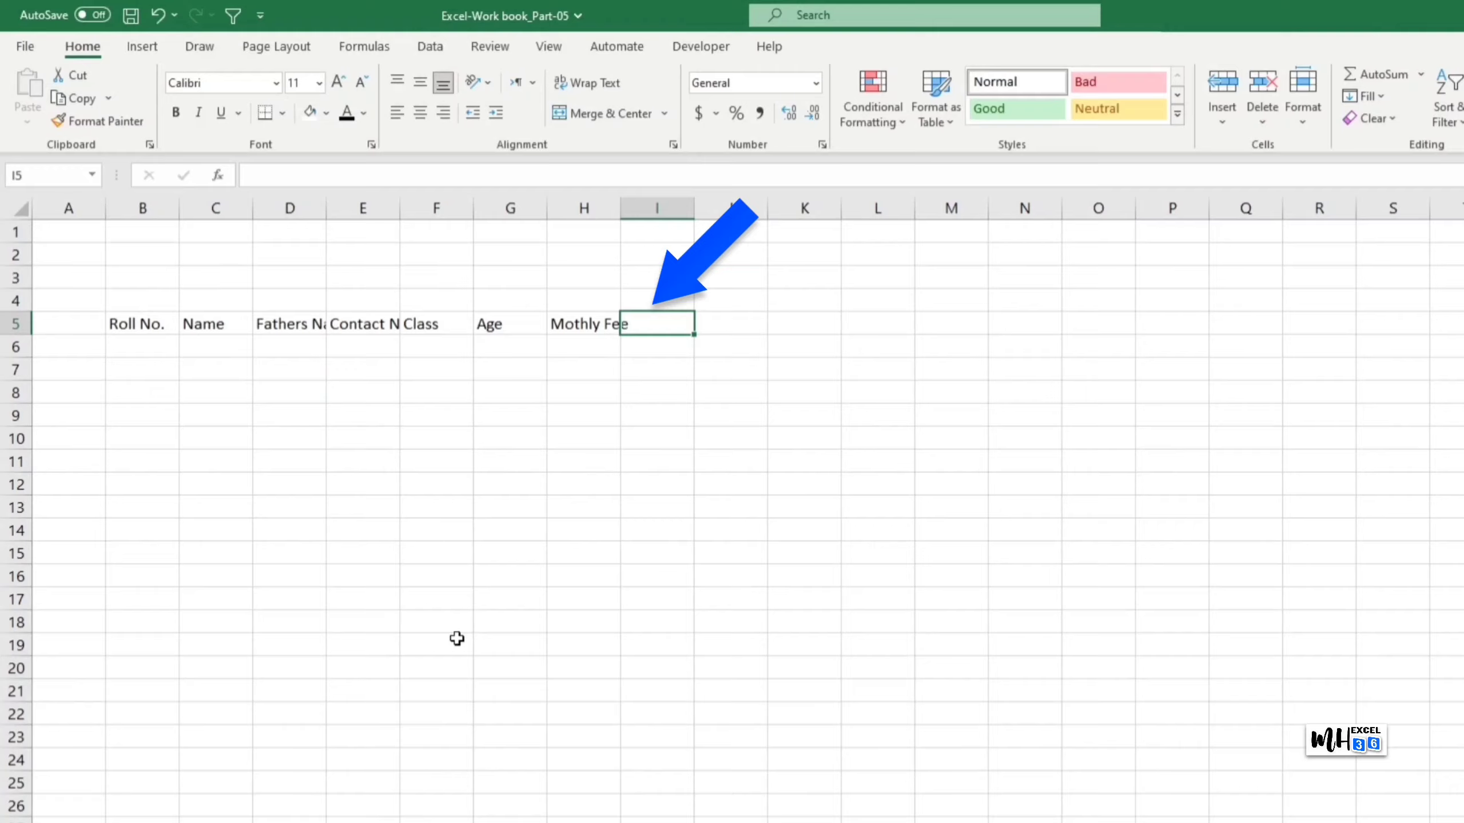
{"action": "type", "text": "J"}
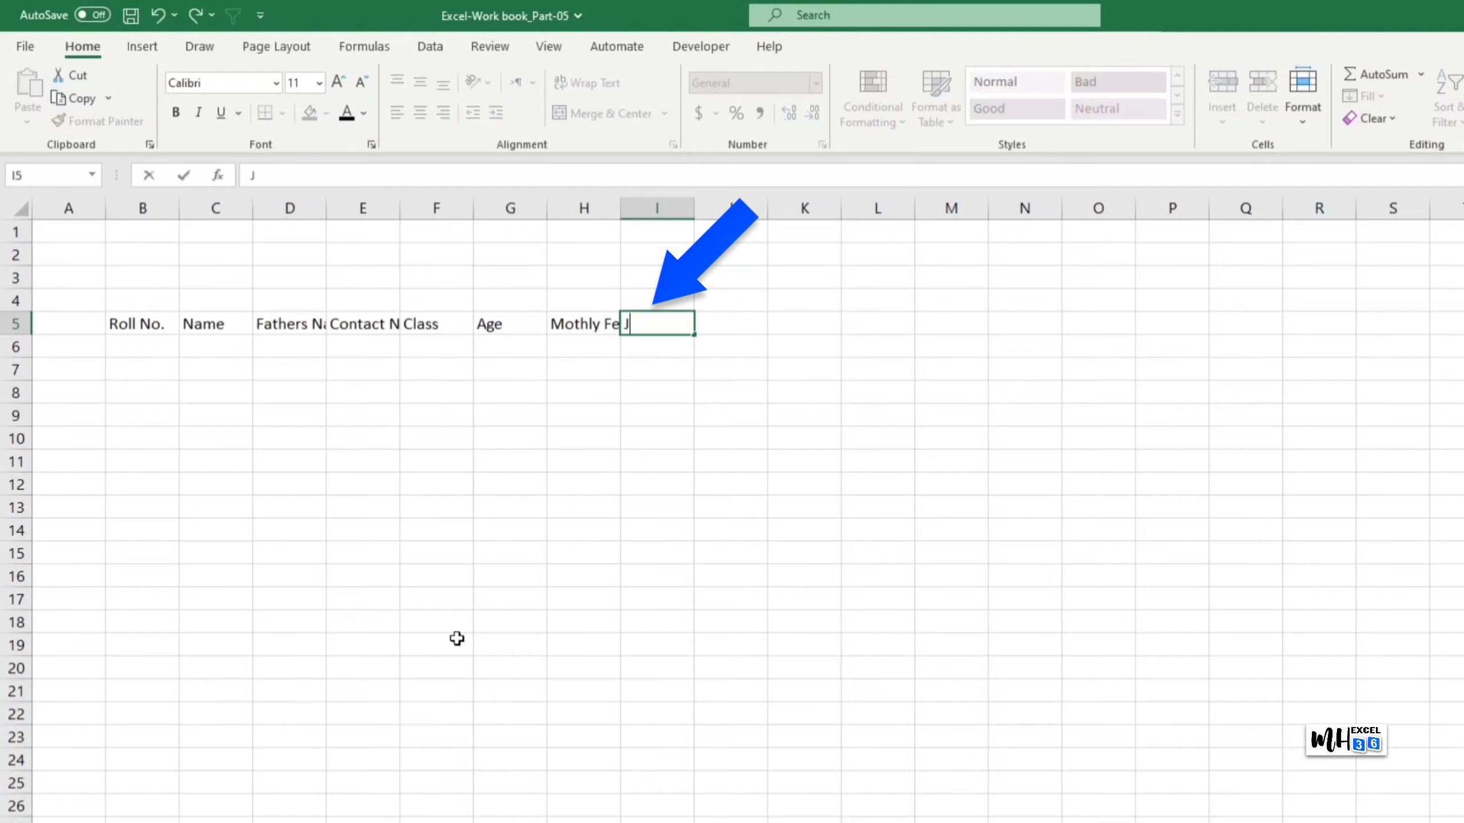
{"action": "type", "text": "un"}
{"action": "key", "text": "ctrl+Return"}
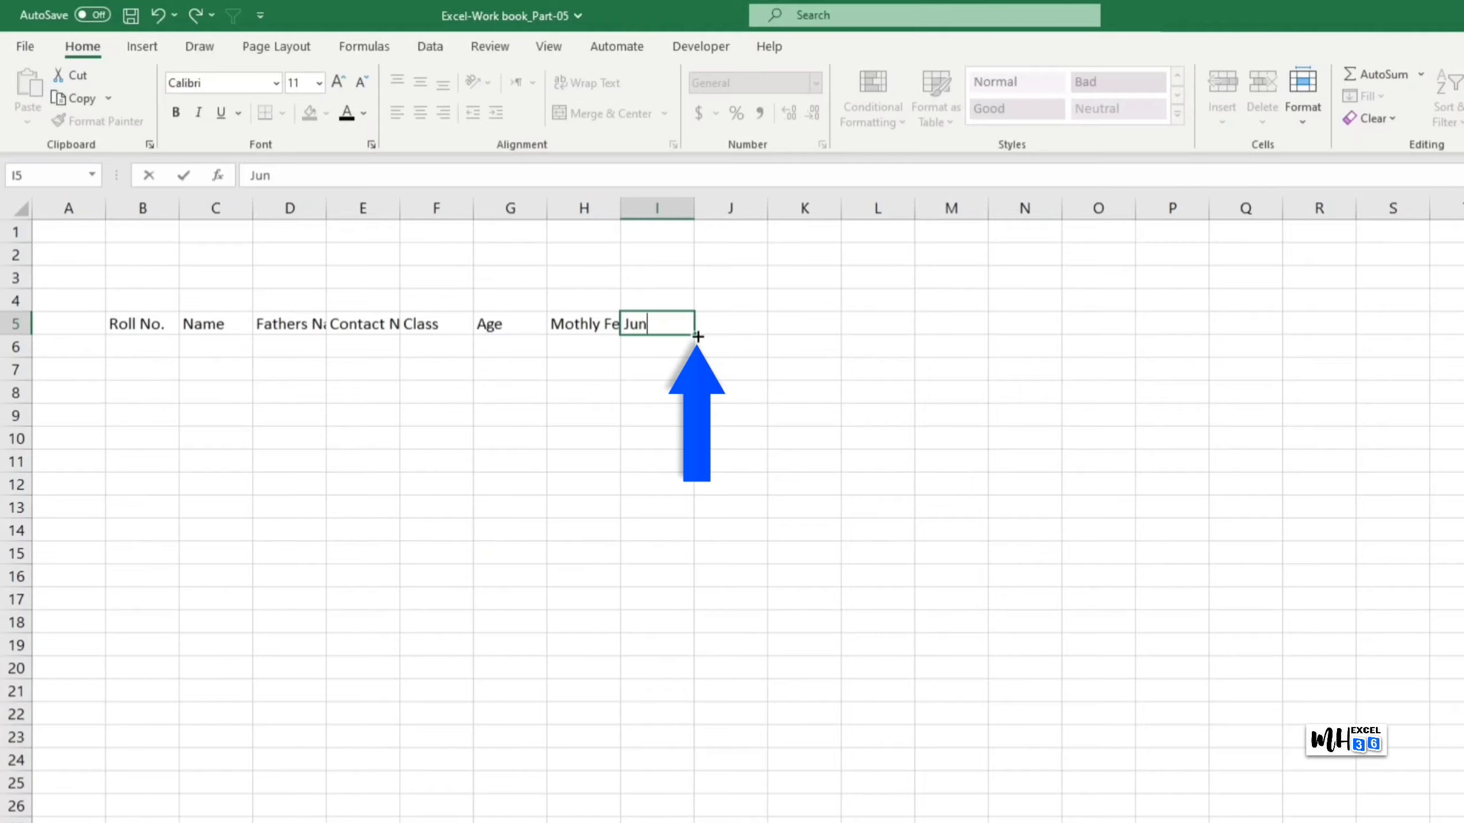
Step: Fill month headers Jun through Mar across I5:R5 and set columns I:R to width 4.5
{"action": "left_click_drag", "start_coordinate": [697, 336], "coordinate": [1358, 337]}
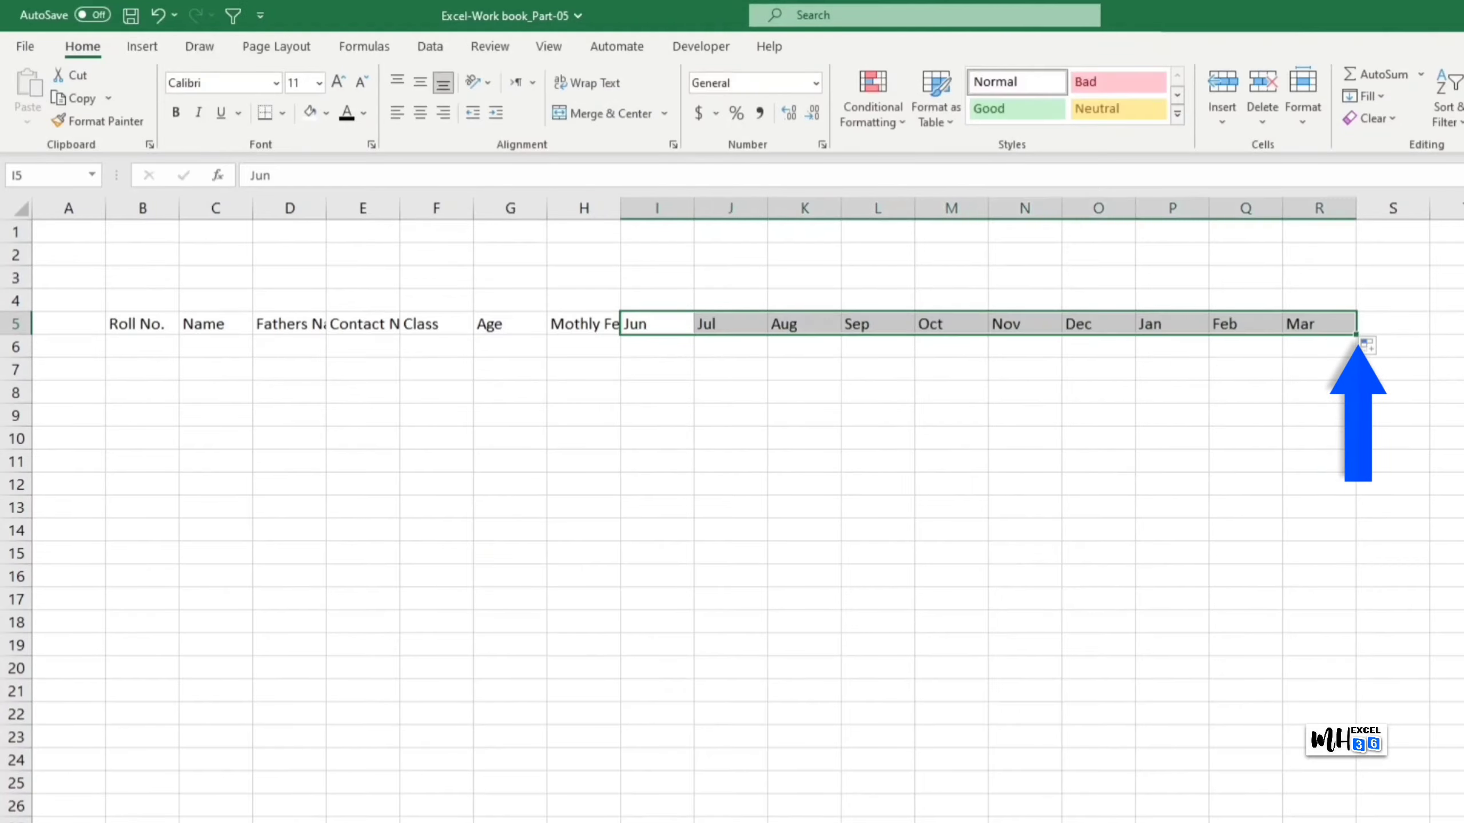
{"action": "left_click", "coordinate": [1404, 328]}
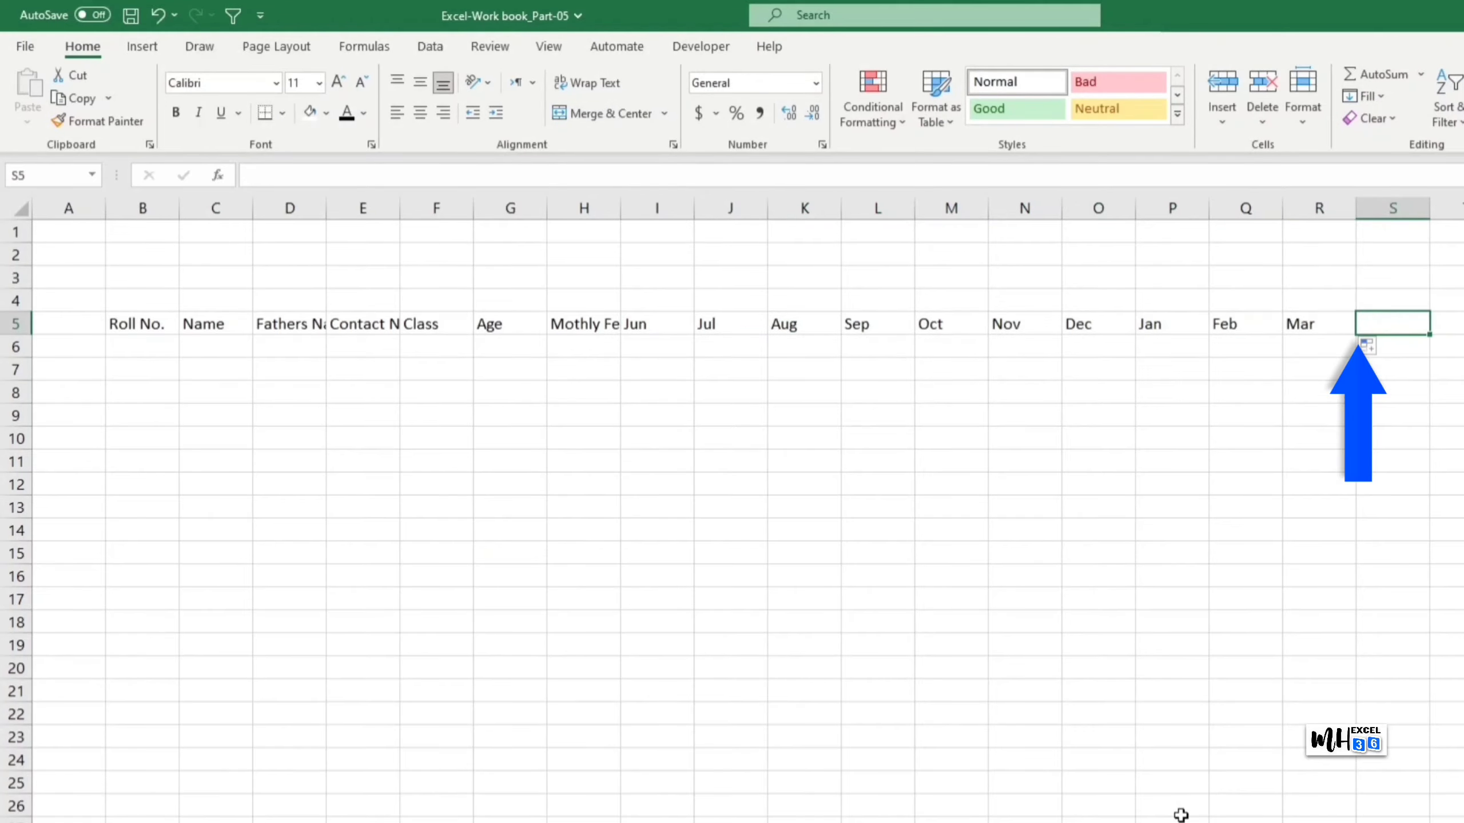
{"action": "left_click_drag", "start_coordinate": [668, 211], "coordinate": [1306, 218]}
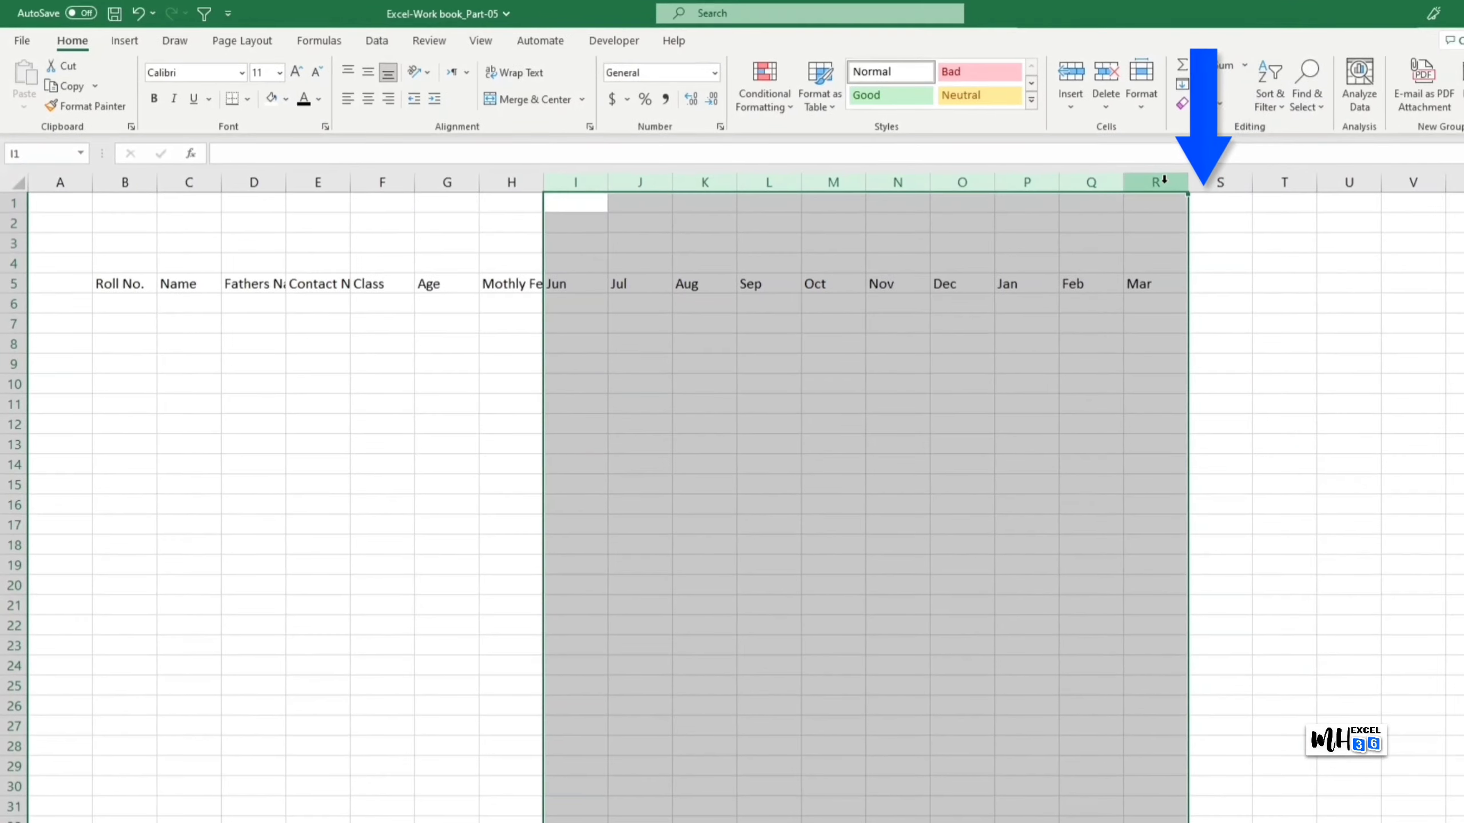
{"action": "right_click", "coordinate": [1163, 181]}
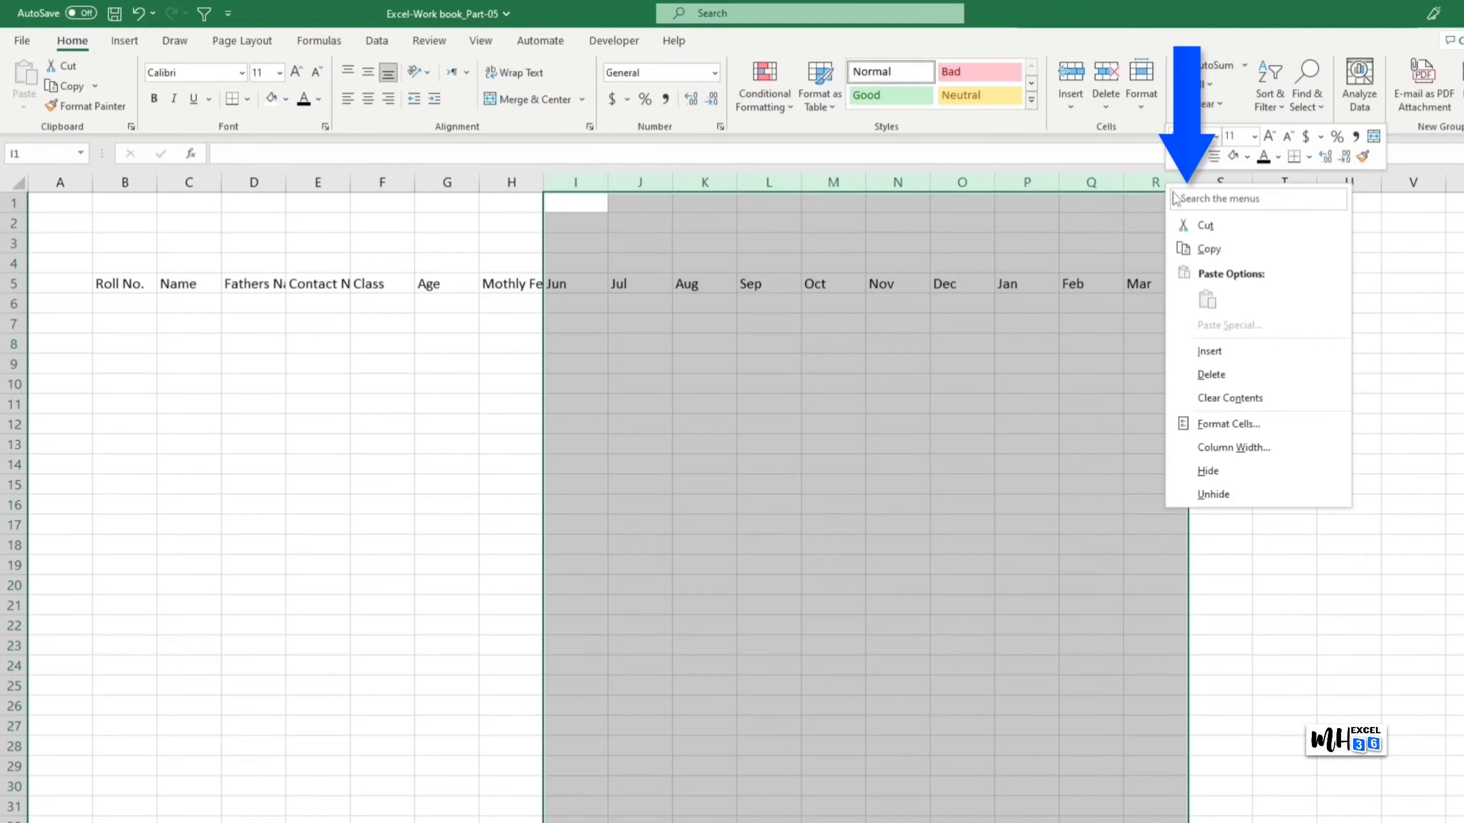
{"action": "left_click", "coordinate": [1234, 447]}
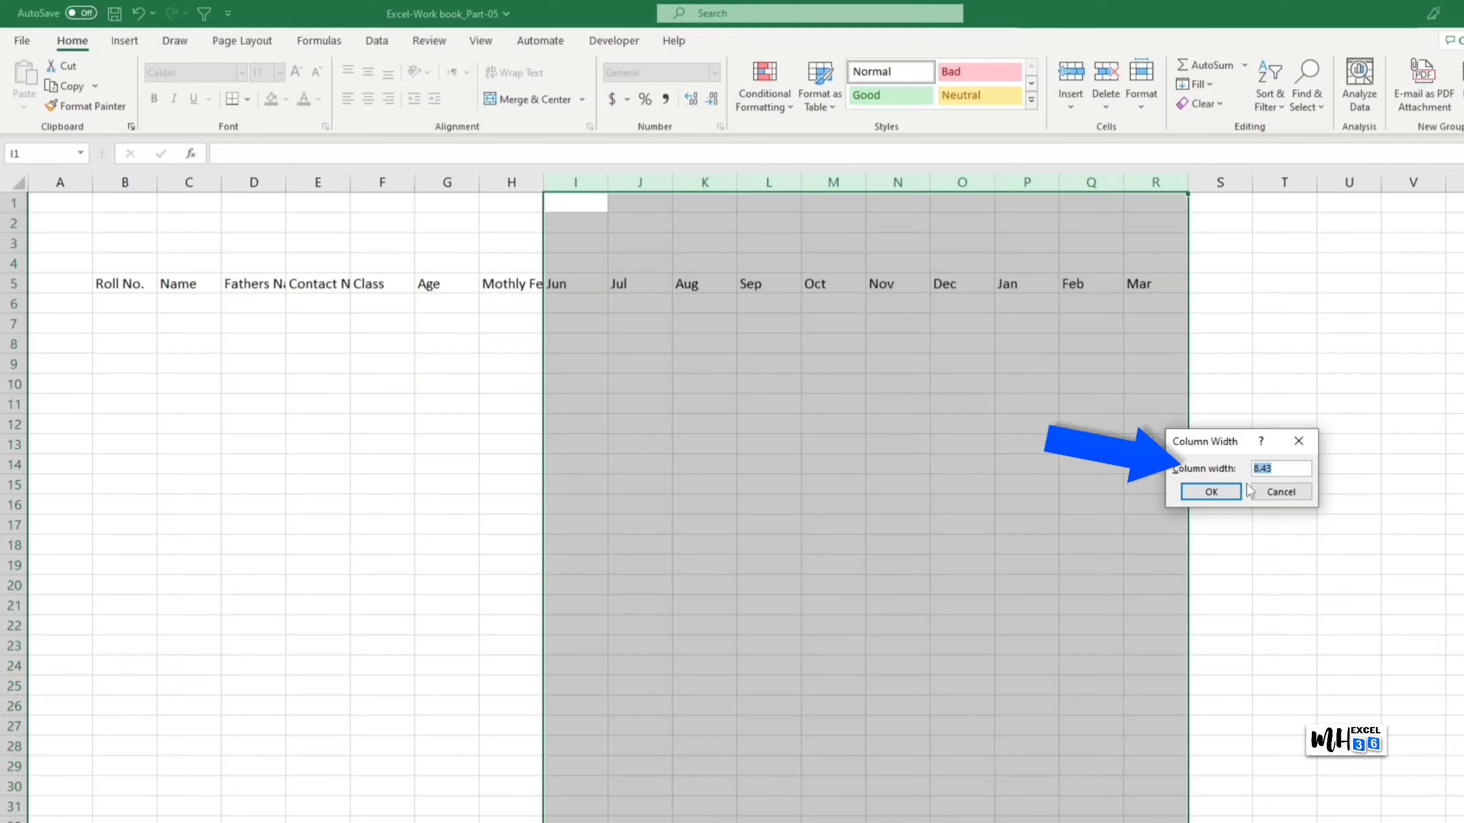
{"action": "type", "text": "4.5"}
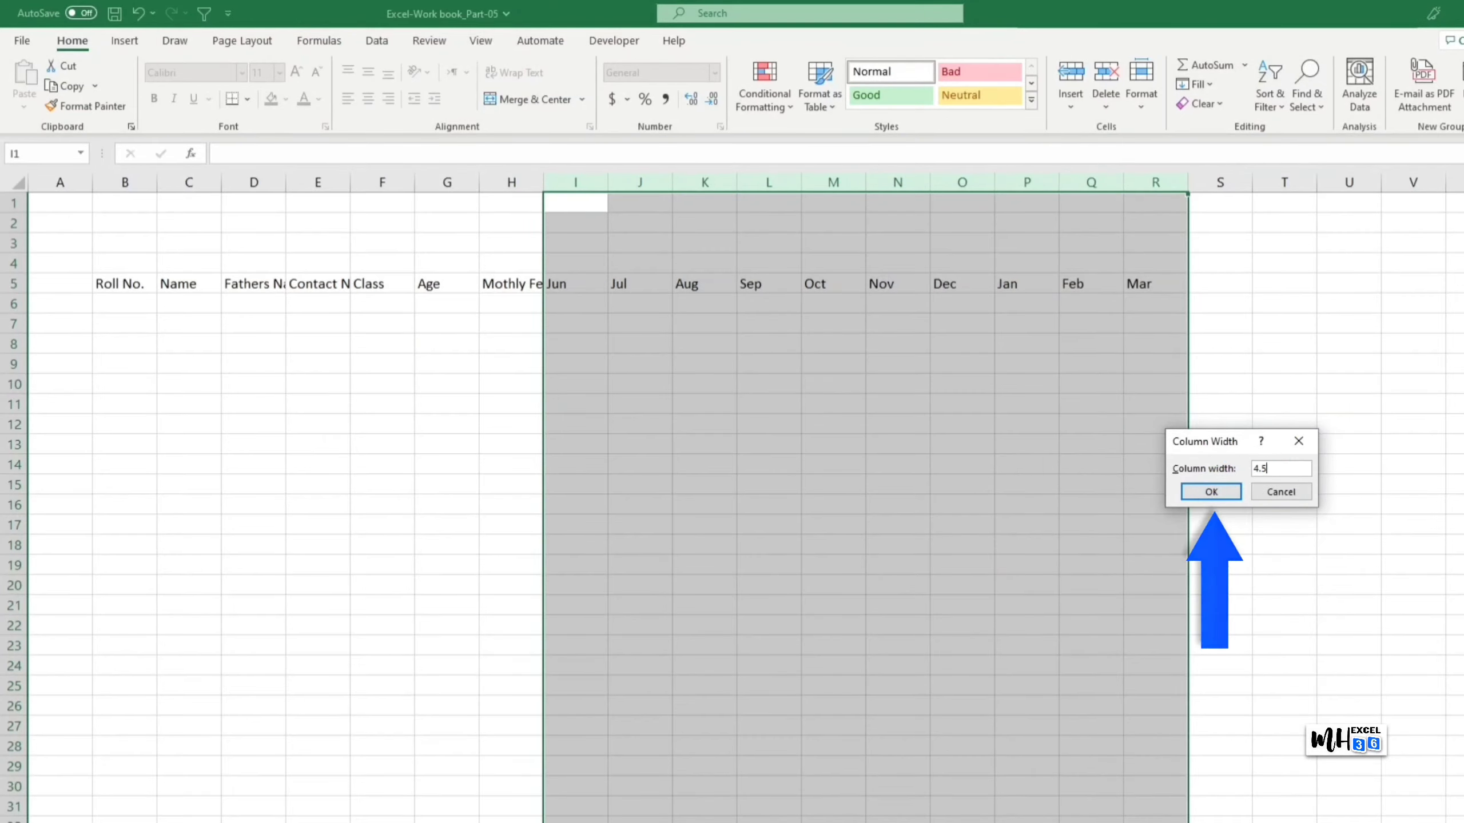
{"action": "left_click", "coordinate": [1211, 491]}
{"action": "left_click", "coordinate": [945, 283]}
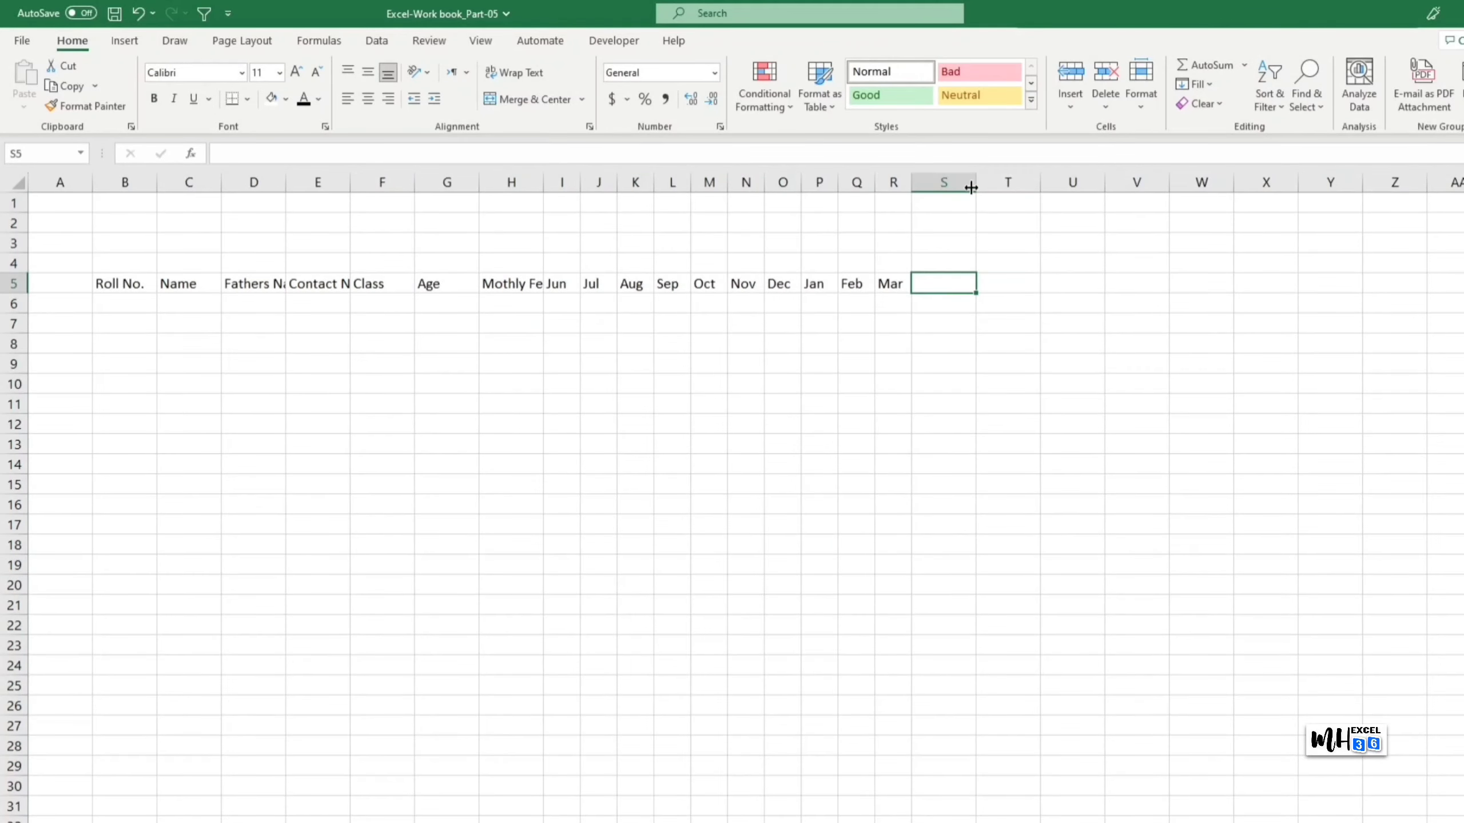
{"action": "left_click_drag", "start_coordinate": [970, 187], "coordinate": [1245, 184]}
Step: Enter headers Paid Months and Remaining Months in S5 and T5
{"action": "left_click", "coordinate": [1369, 385]}
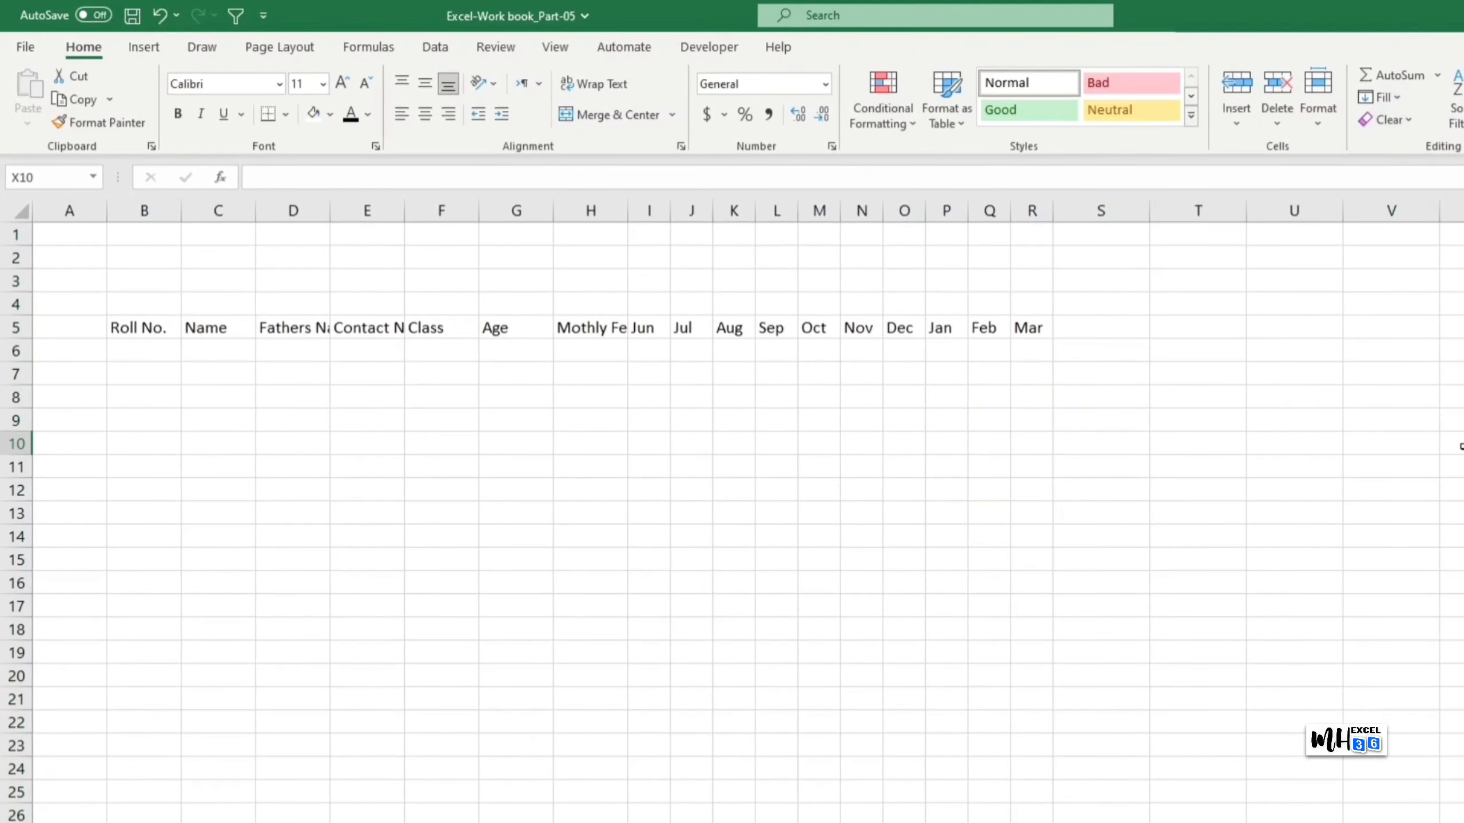
{"action": "left_click", "coordinate": [1116, 325]}
{"action": "type", "text": "Paid"}
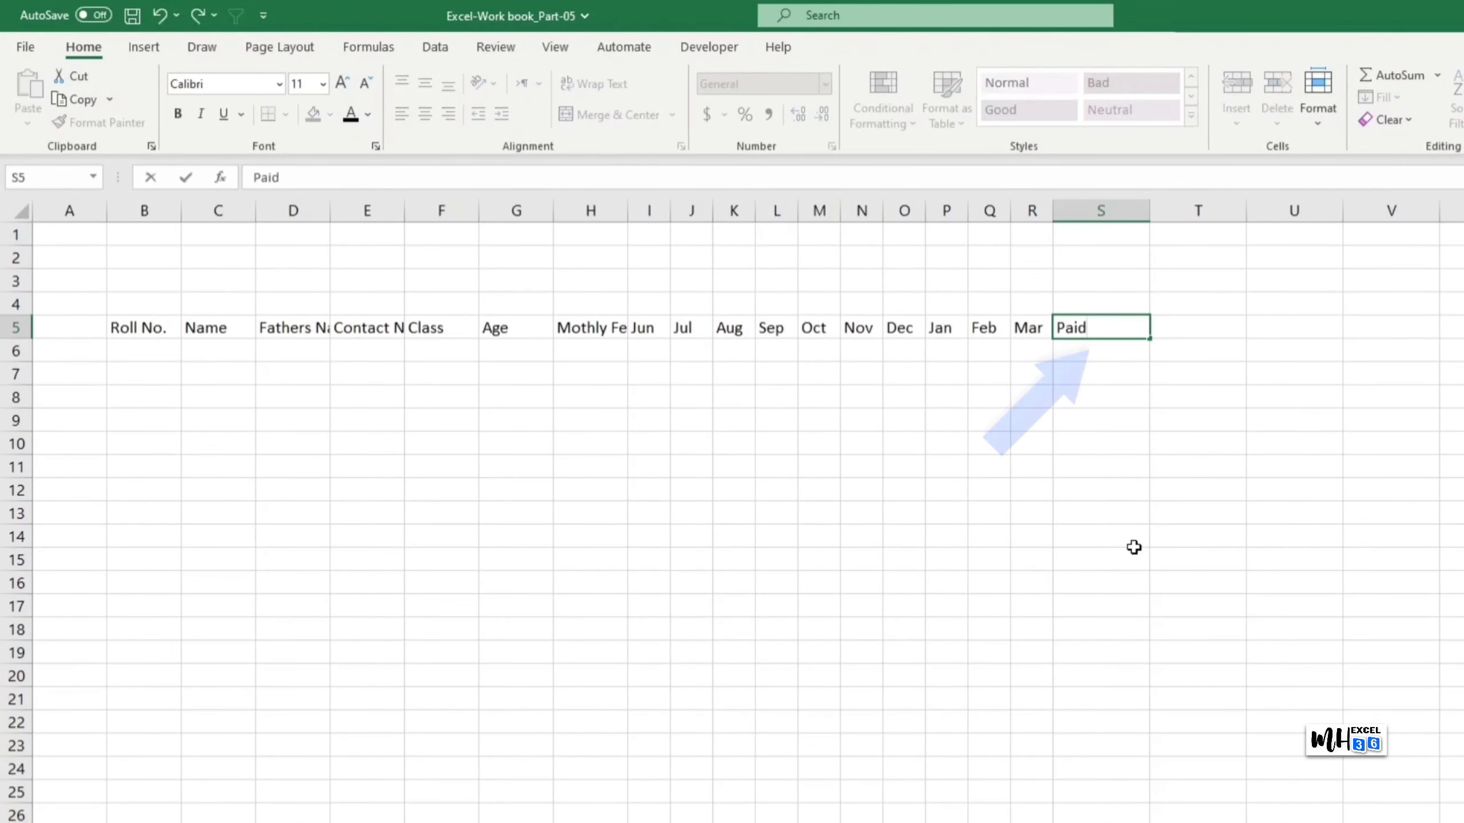
{"action": "type", "text": " Months"}
{"action": "key", "text": "Tab"}
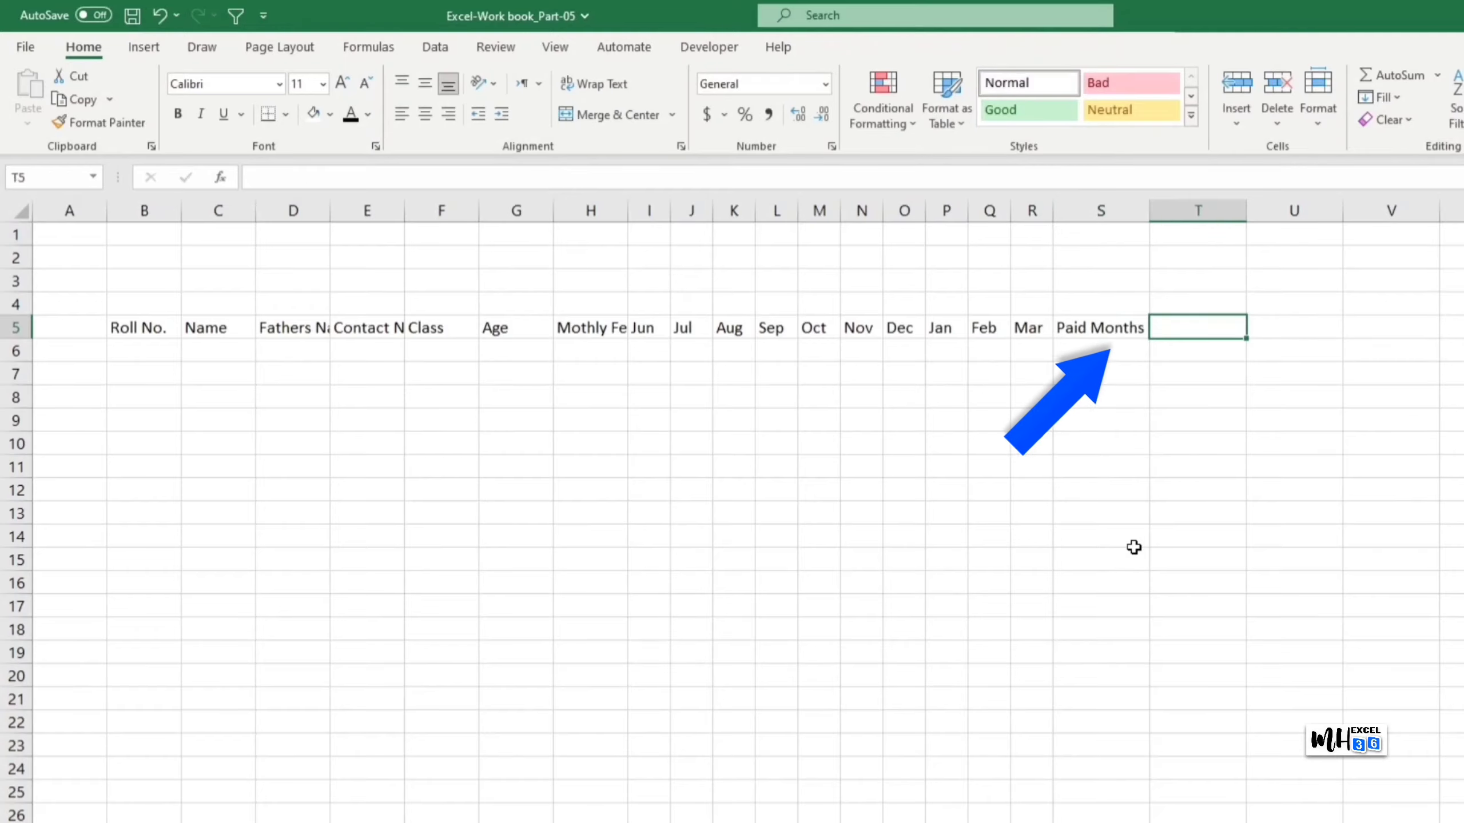
{"action": "type", "text": "Rem"}
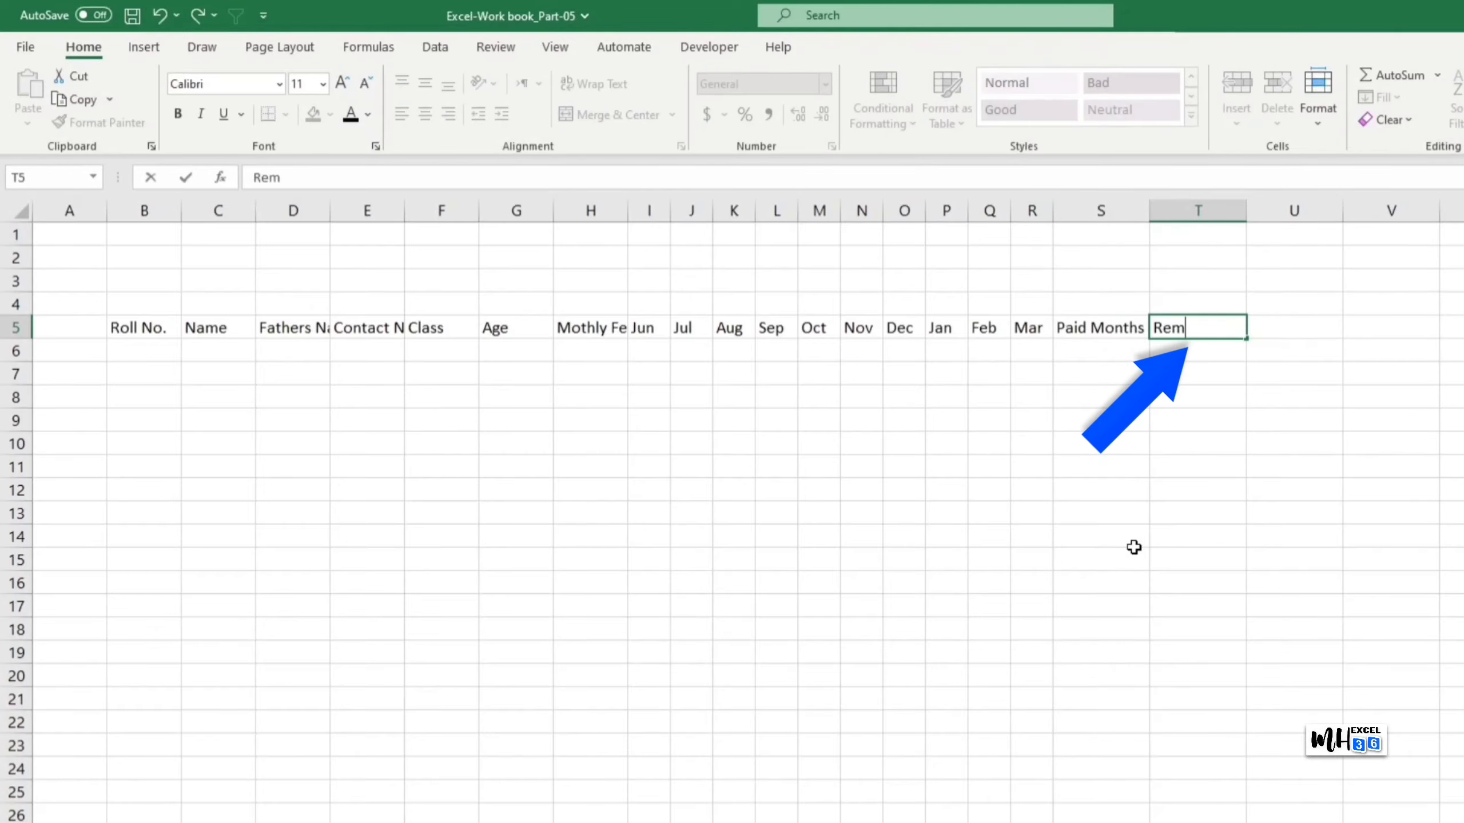
{"action": "type", "text": "aining Moths"}
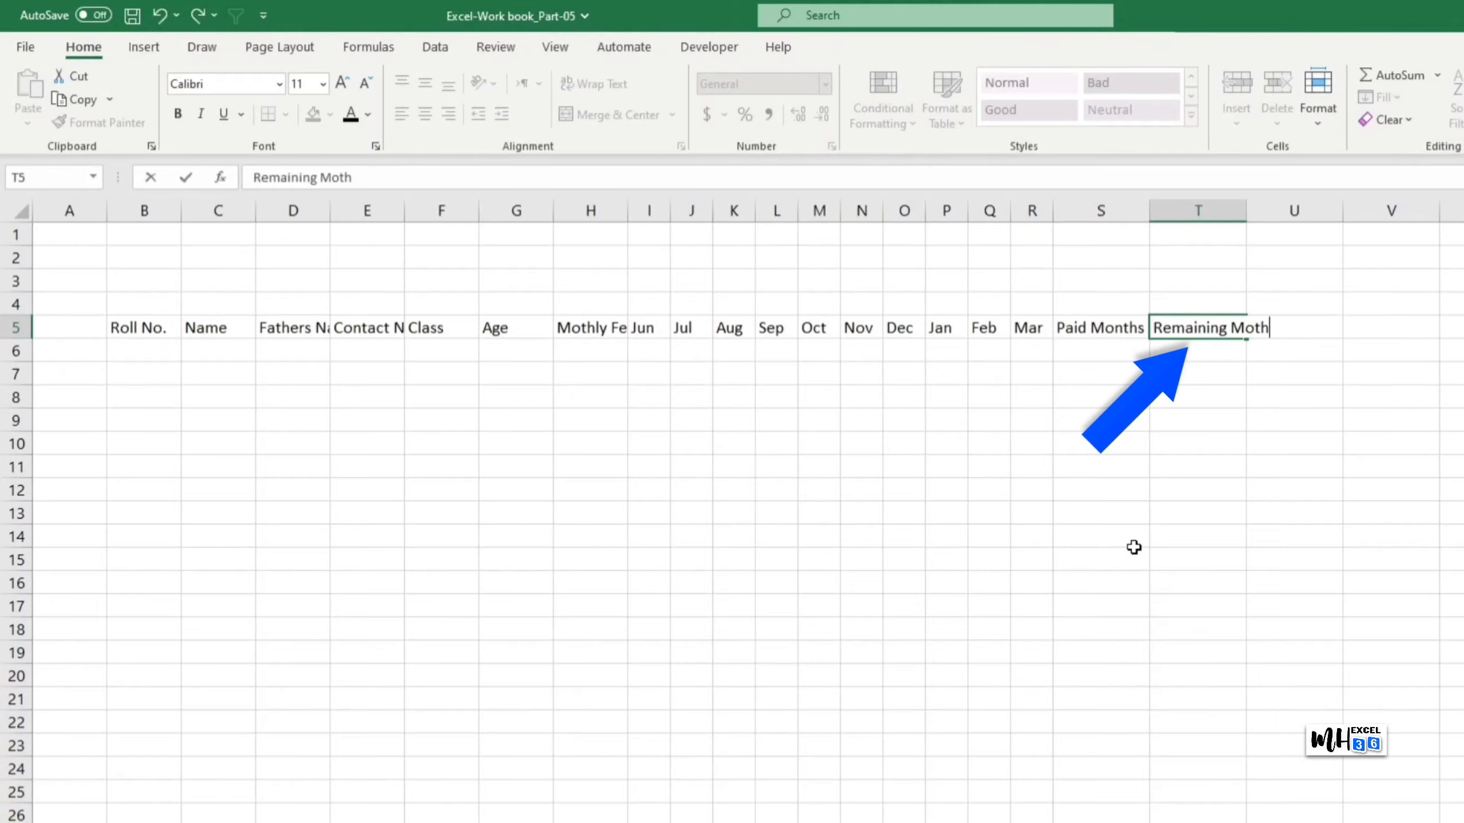
{"action": "key", "text": "BackSpace"}
{"action": "key", "text": "BackSpace"}
{"action": "type", "text": "nths"}
{"action": "key", "text": "Tab"}
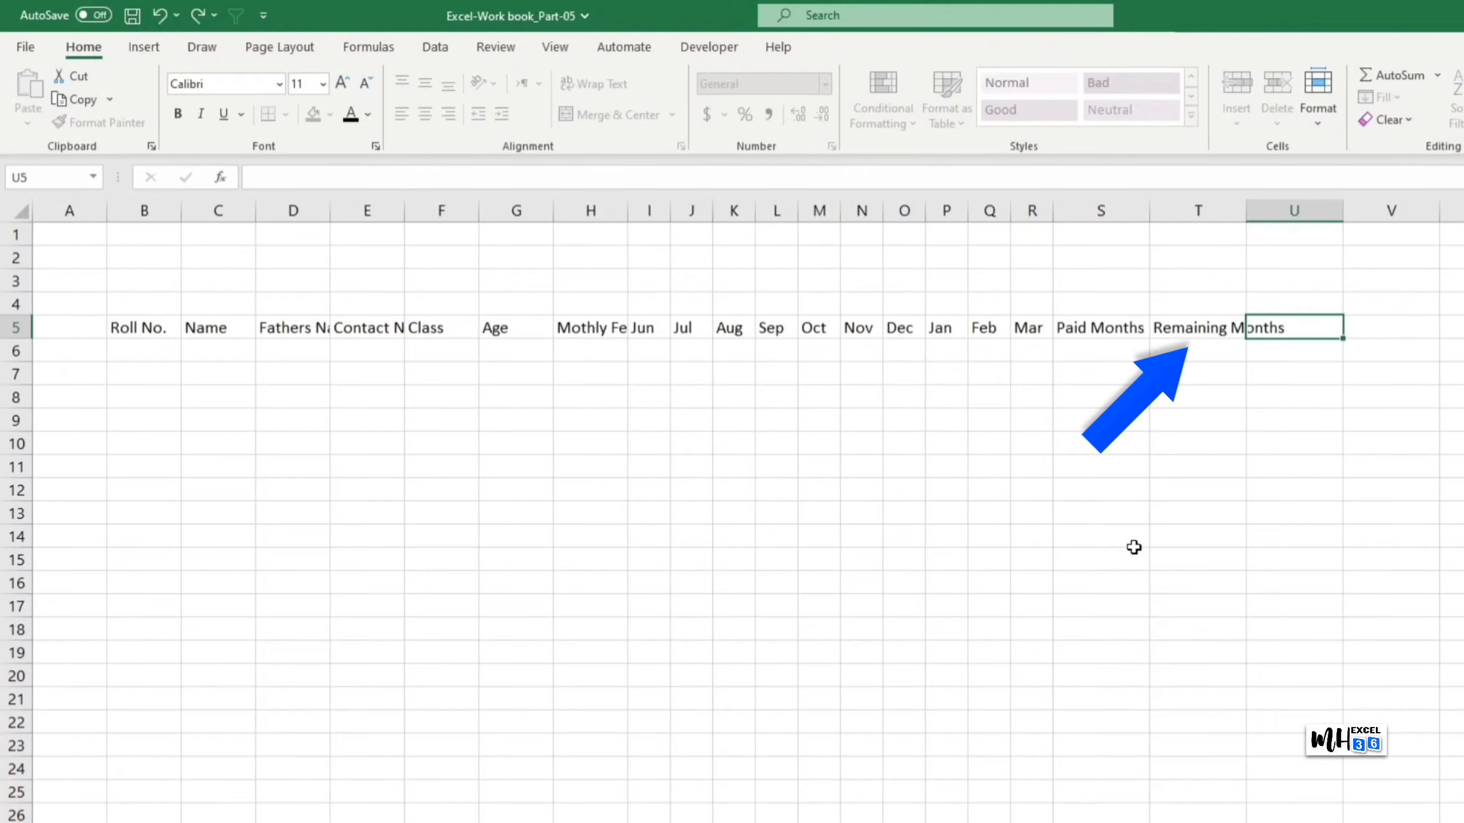
Step: Enter Submitted FEE and Remaining FEE headers in U5:V5, then narrow column A
{"action": "type", "text": "s"}
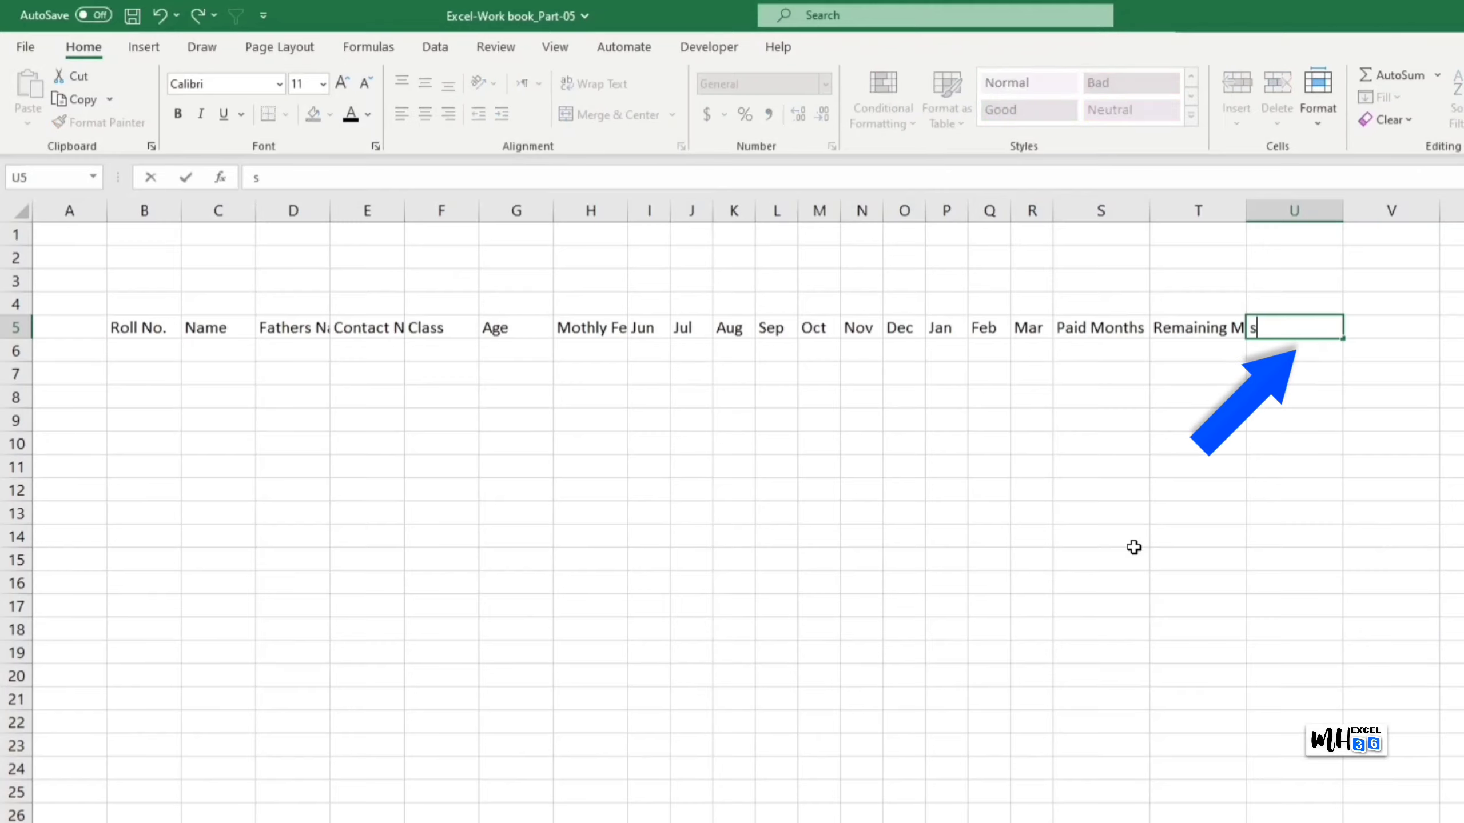
{"action": "type", "text": "ubmitted"}
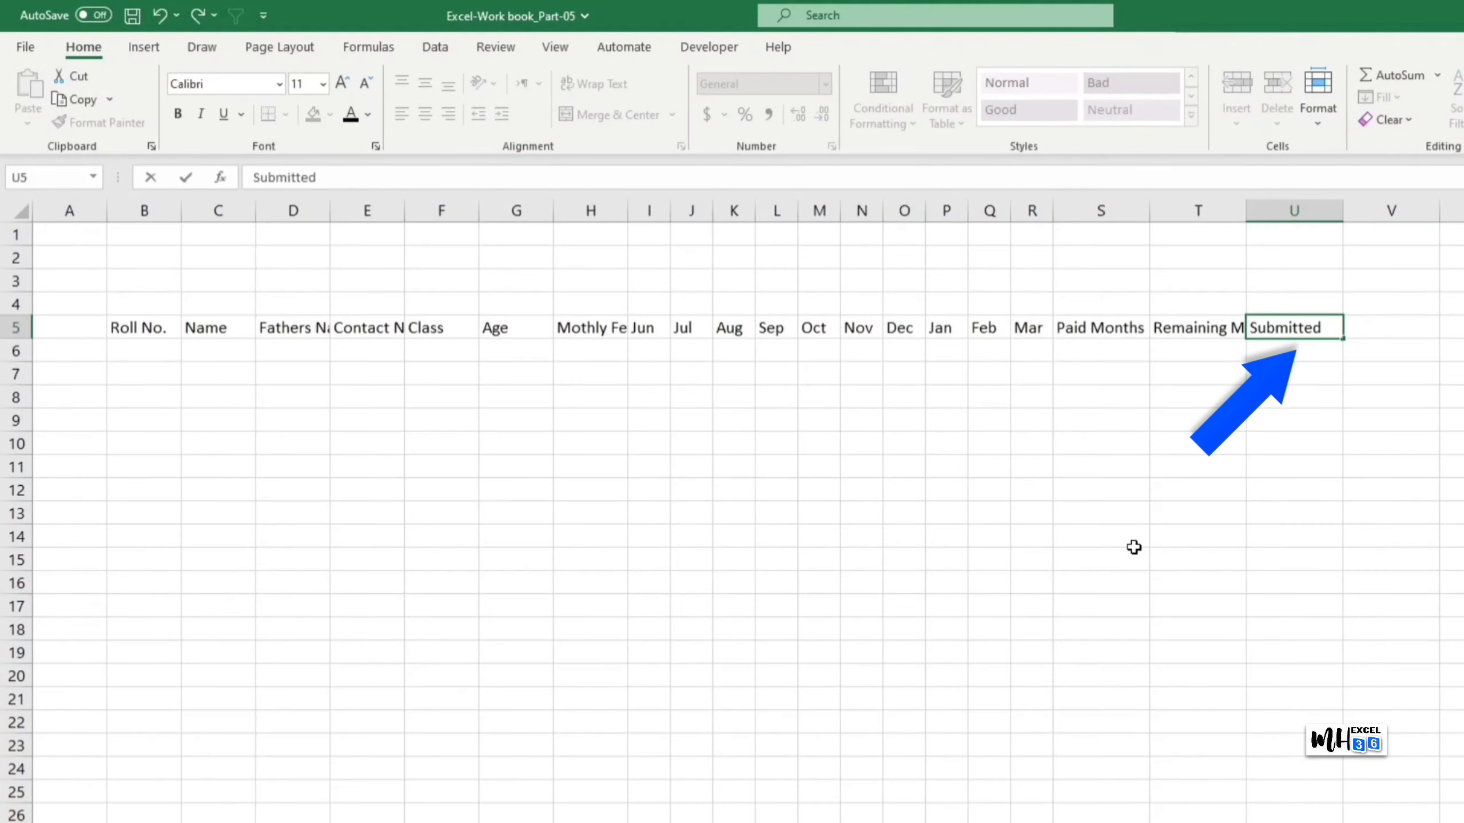
{"action": "type", "text": " FEE"}
{"action": "key", "text": "Tab"}
{"action": "type", "text": "rEM"}
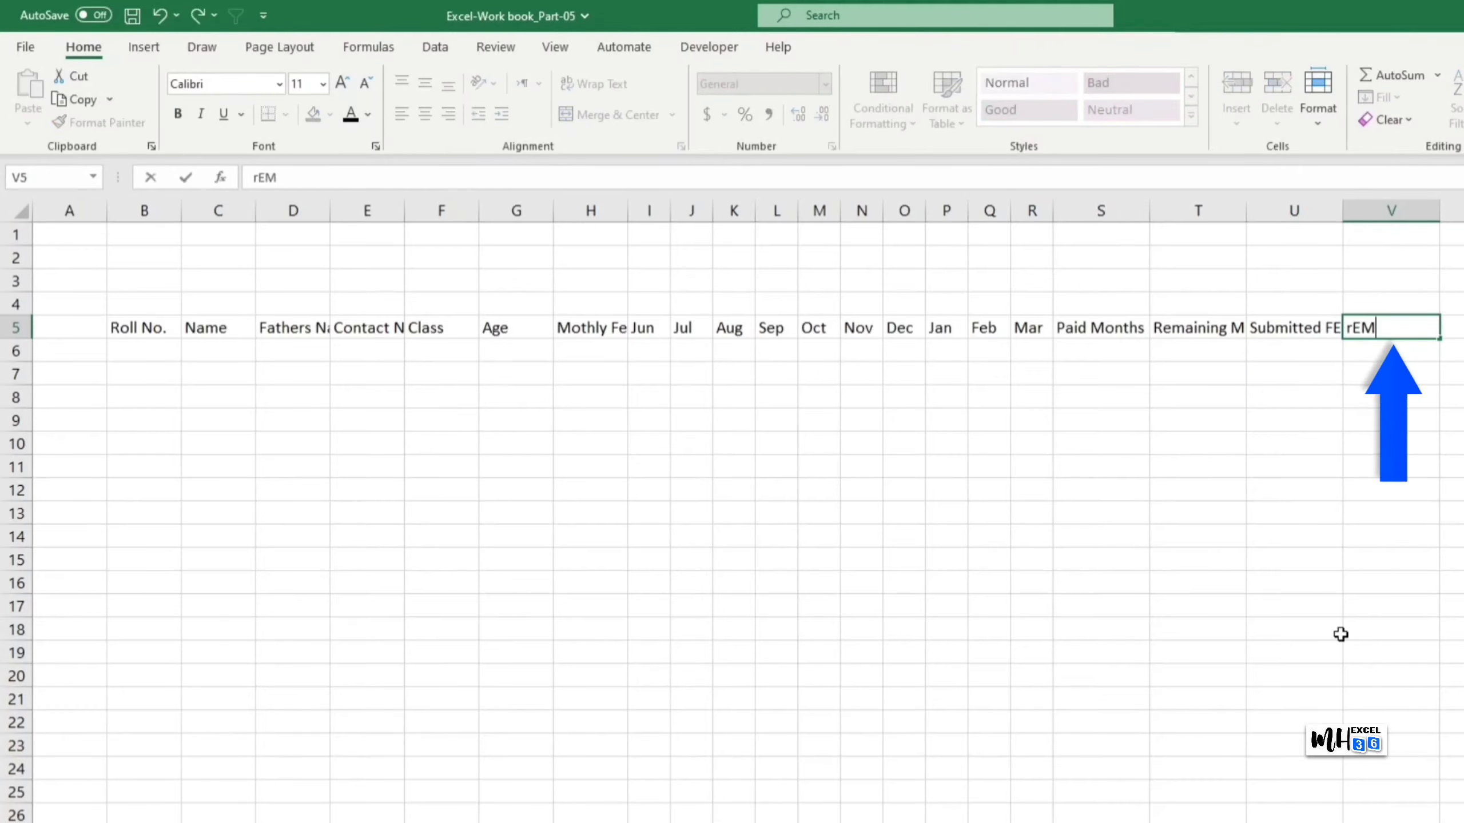
{"action": "type", "text": "AINing FEE"}
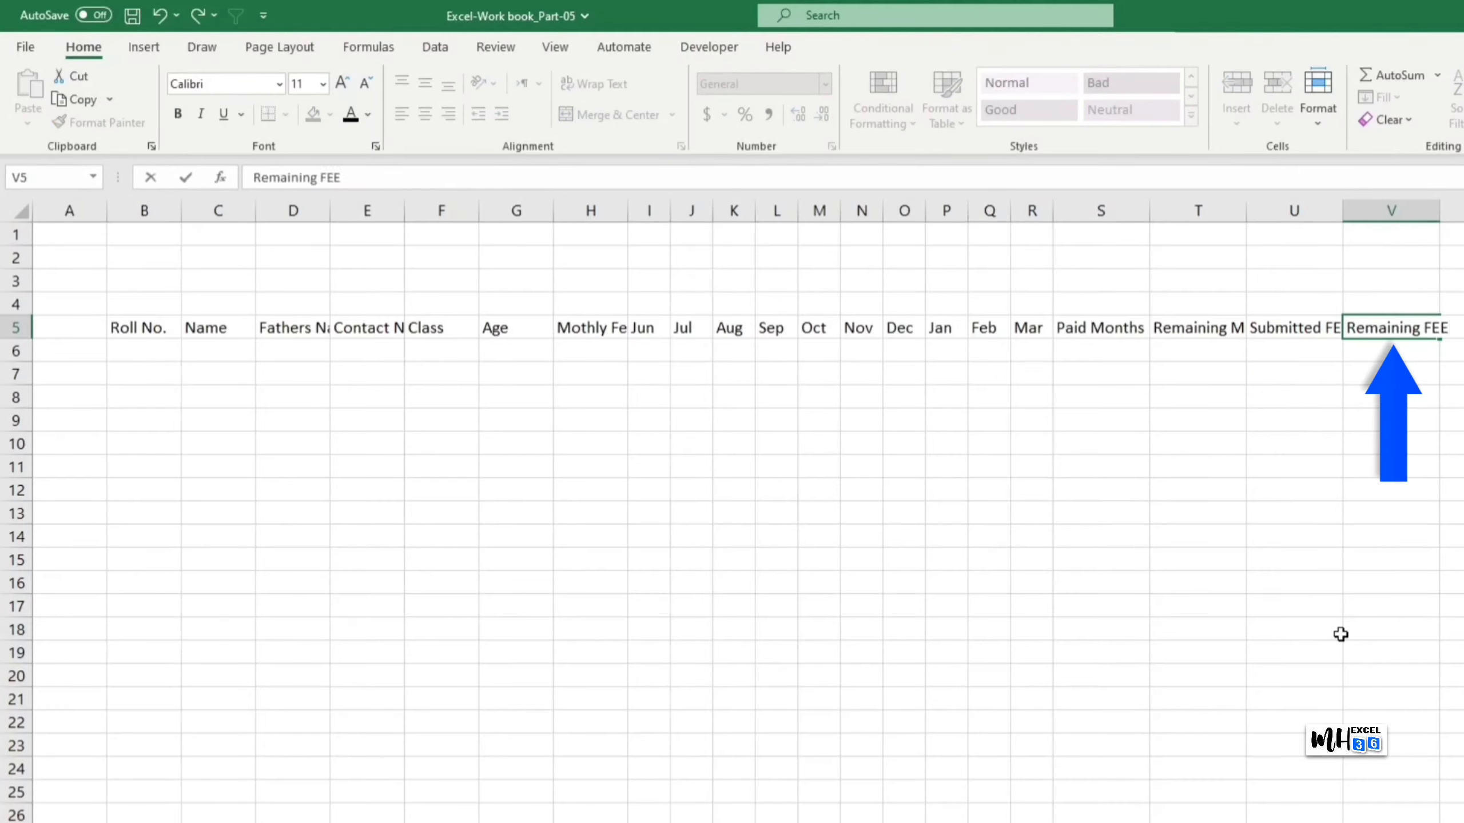
{"action": "left_click", "coordinate": [1432, 695]}
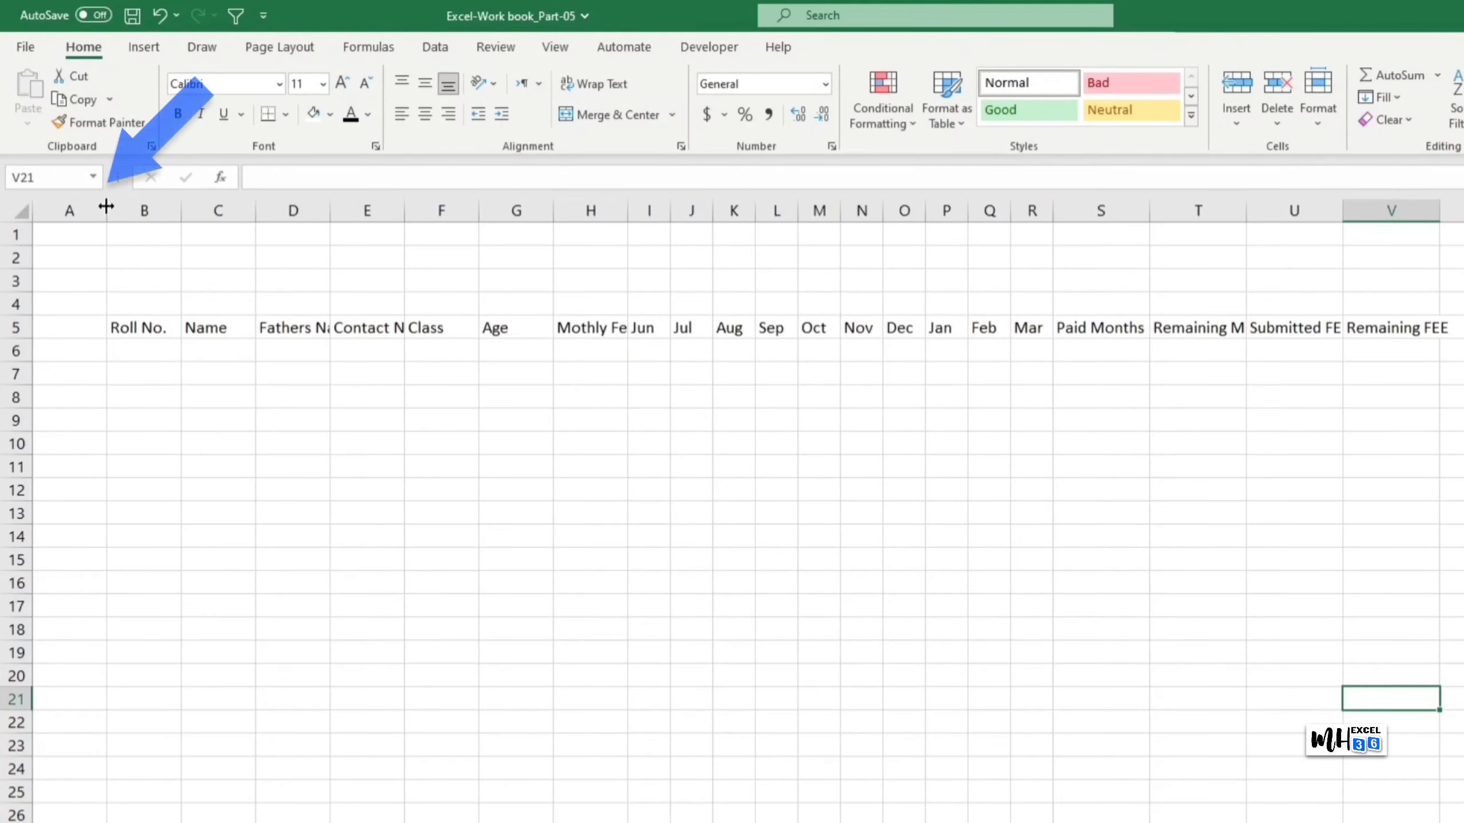
{"action": "left_click_drag", "start_coordinate": [105, 209], "coordinate": [40, 261]}
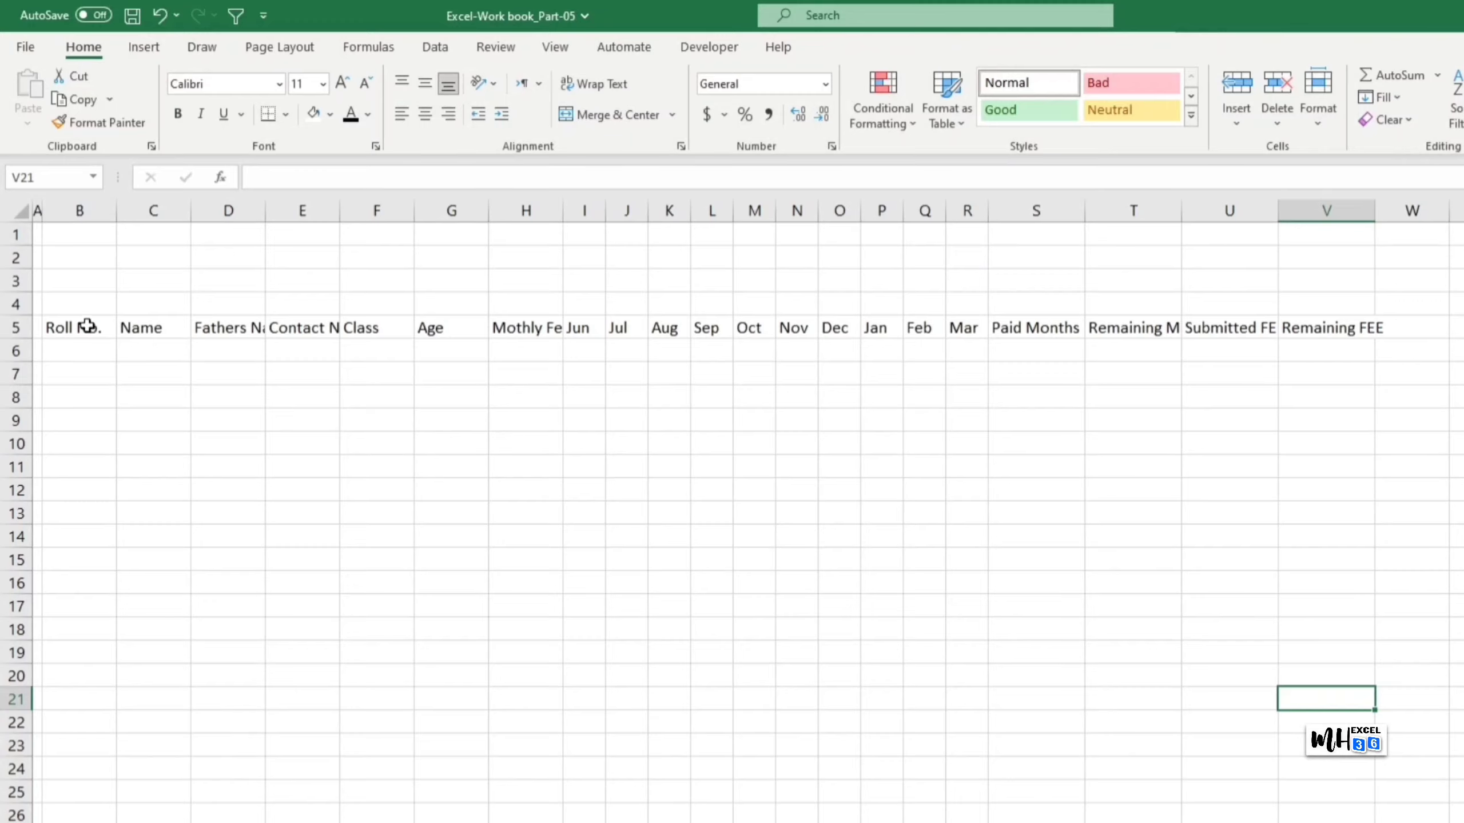
{"action": "left_click", "coordinate": [91, 352]}
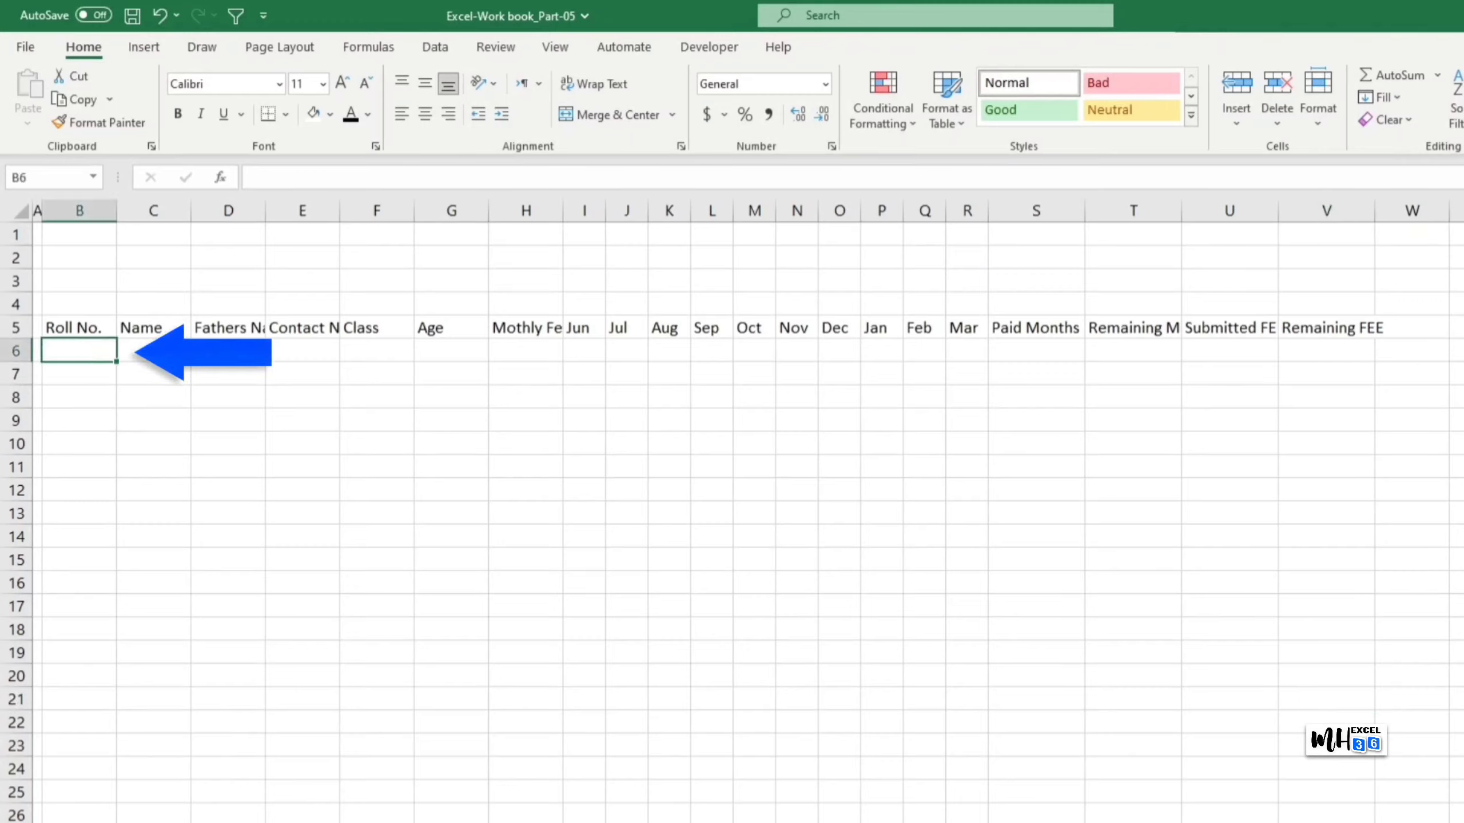
Step: Enter 2001 and 2002 in B6:B7 and fill the roll numbers down to 2015 in B20
{"action": "type", "text": "2001"}
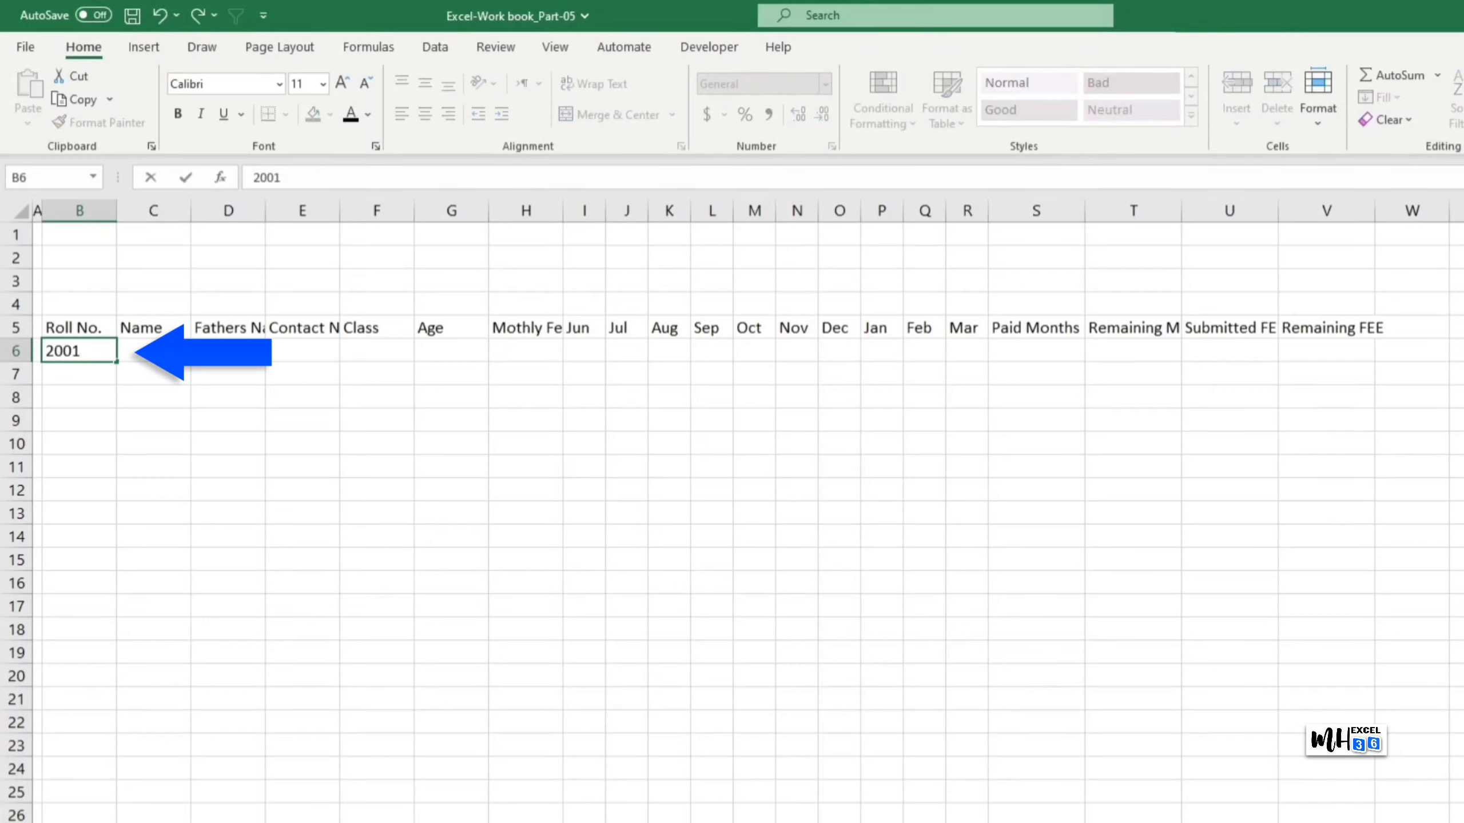
{"action": "key", "text": "Return"}
{"action": "type", "text": "2002"}
{"action": "key", "text": "Return"}
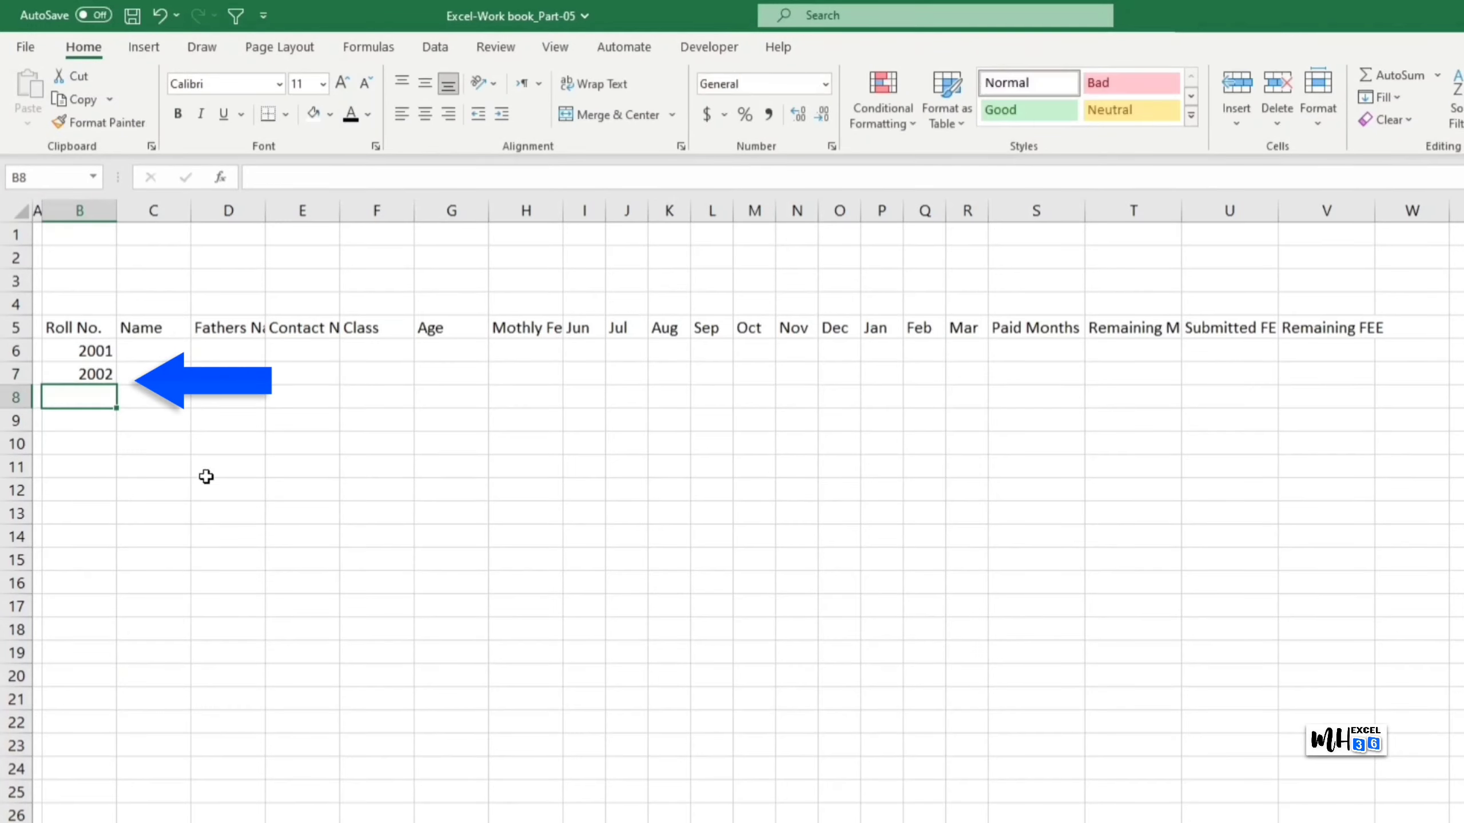
{"action": "left_click_drag", "start_coordinate": [96, 350], "coordinate": [117, 686]}
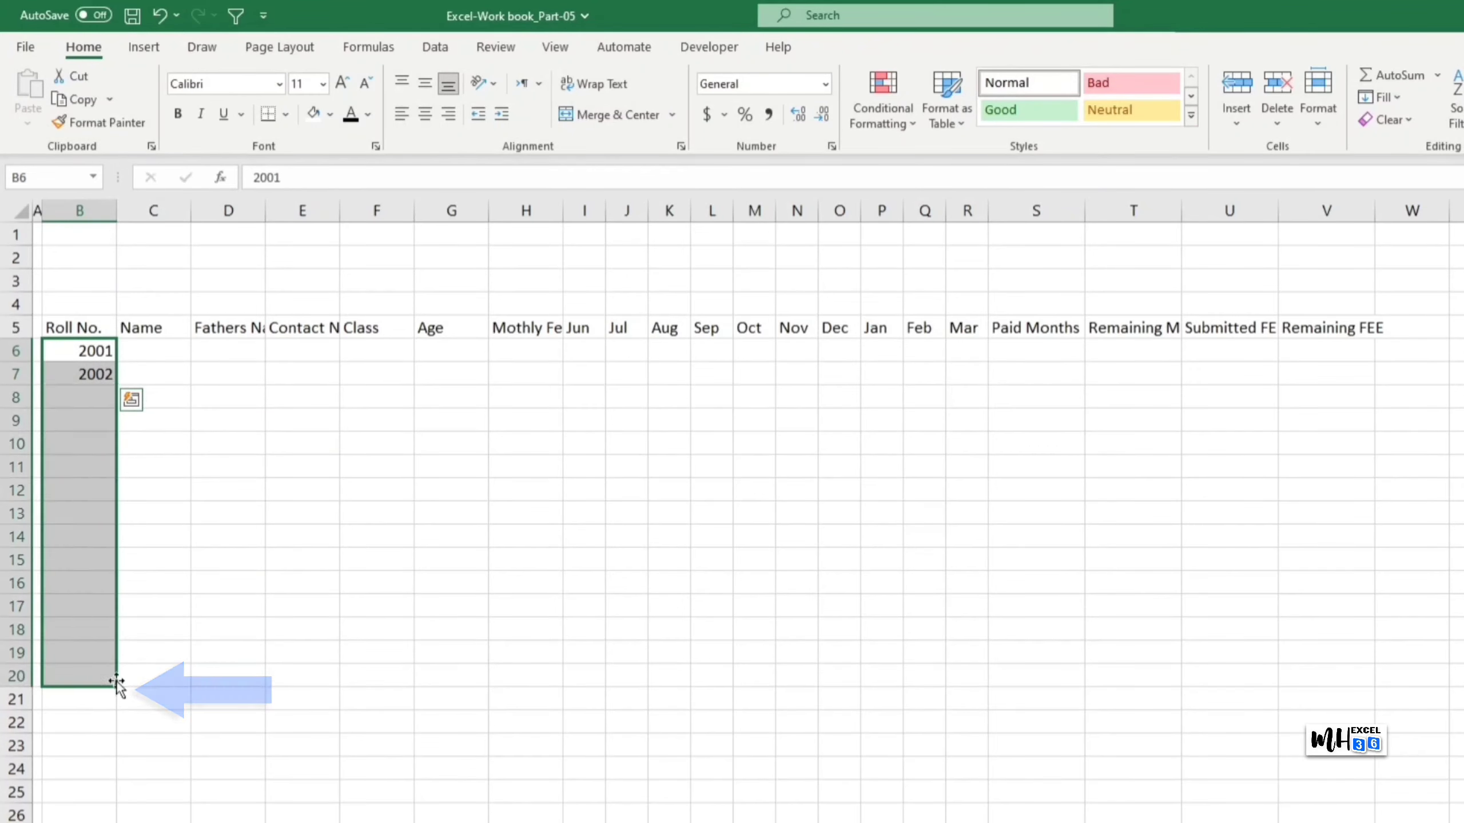
{"action": "left_click", "coordinate": [1036, 745]}
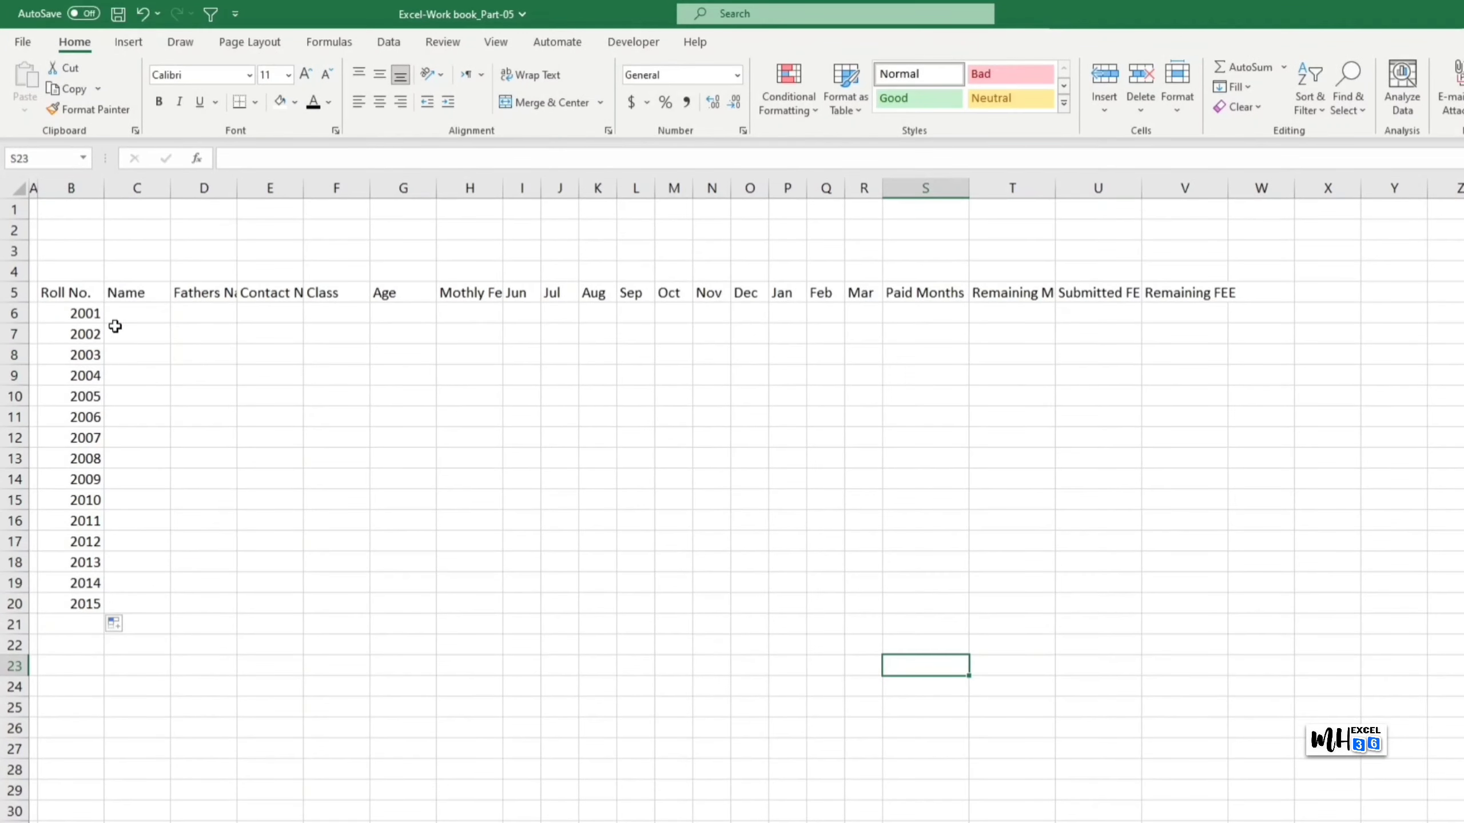
{"action": "left_click_drag", "start_coordinate": [13, 313], "coordinate": [15, 606]}
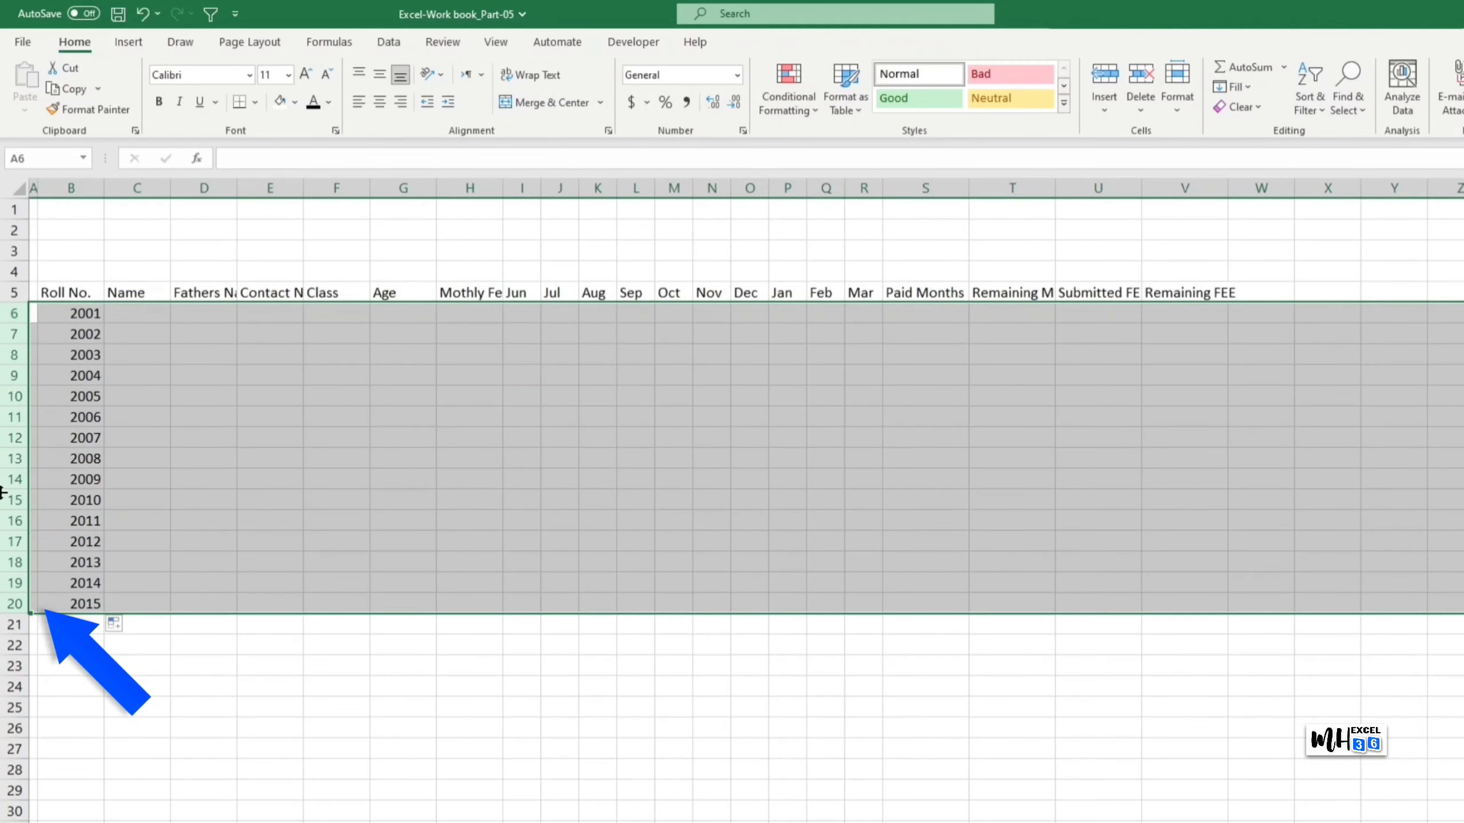
Step: Set rows 6–20 to height 22 and drag header row 5 taller
{"action": "right_click", "coordinate": [21, 331]}
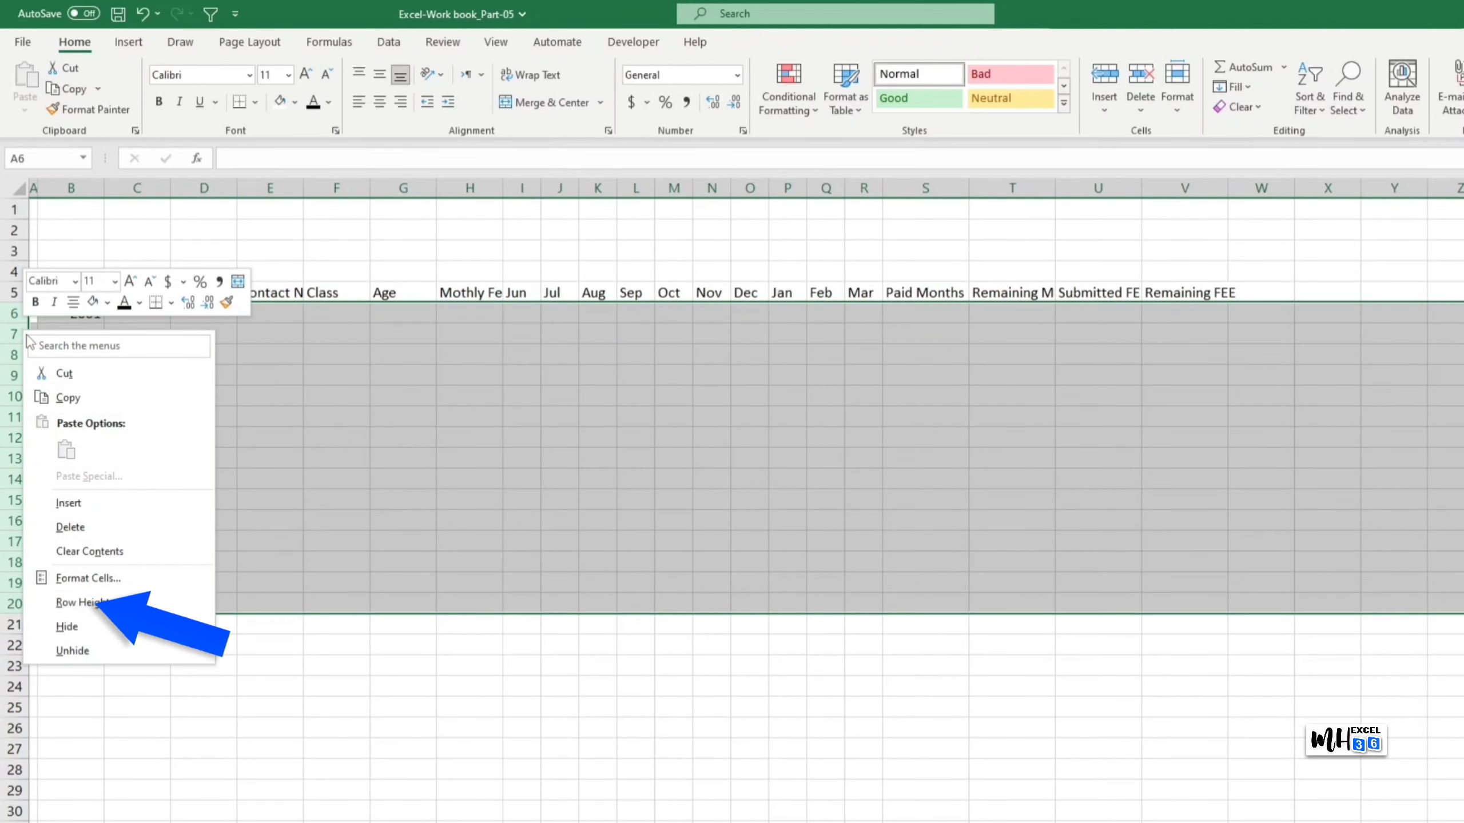
{"action": "left_click", "coordinate": [156, 613]}
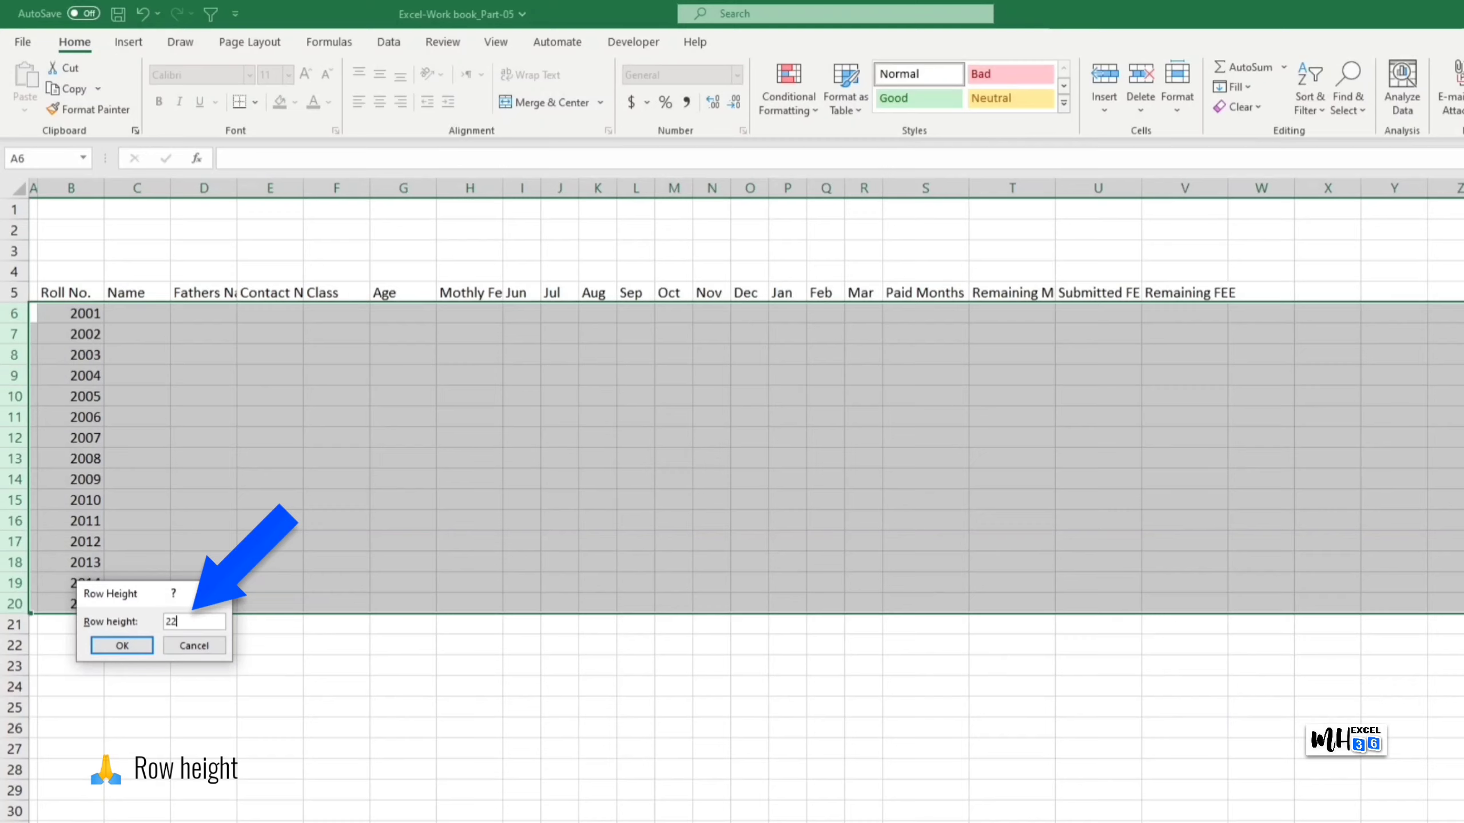
{"action": "left_click", "coordinate": [125, 645]}
{"action": "left_click", "coordinate": [267, 559]}
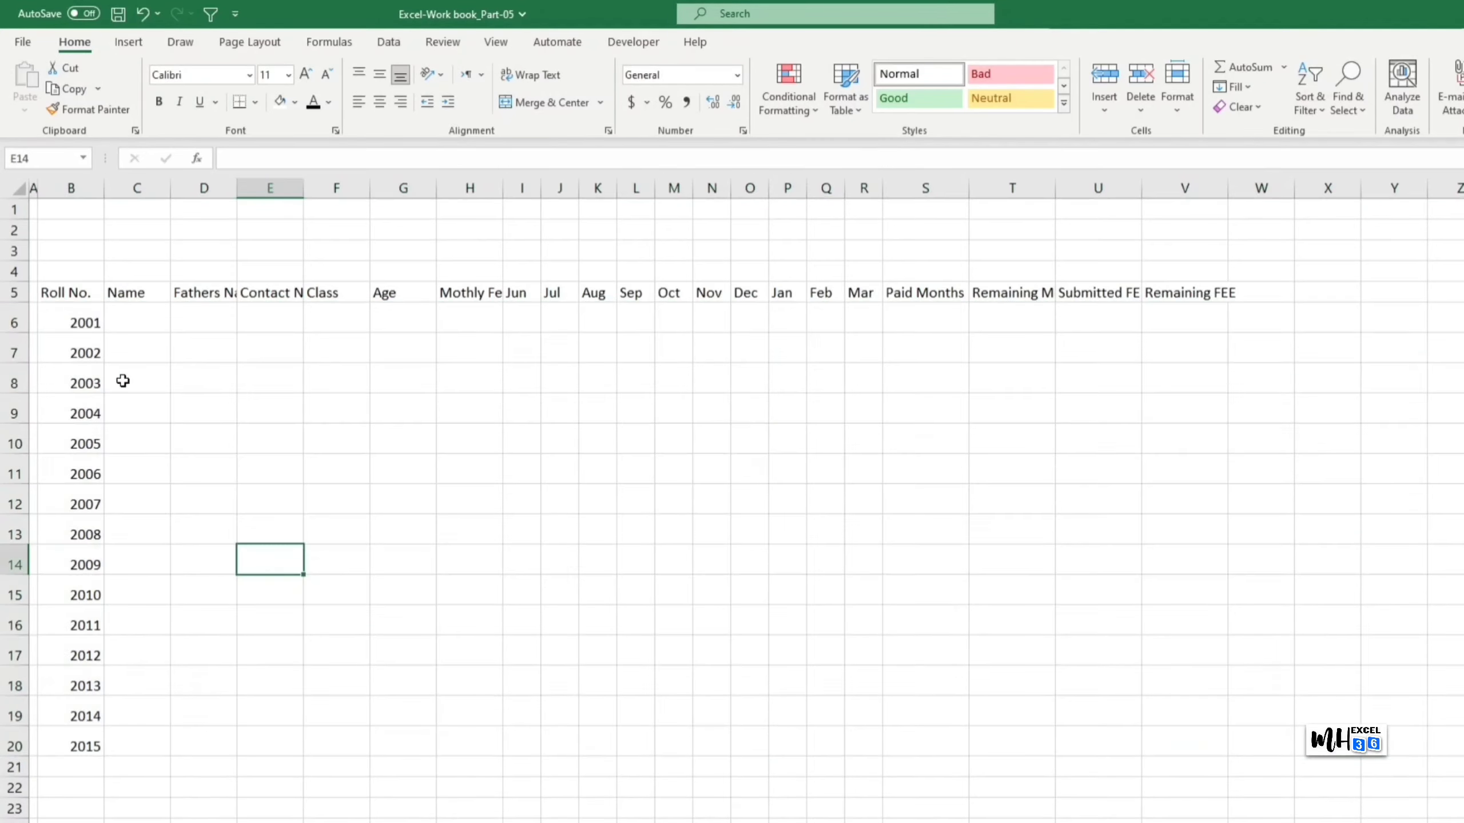
{"action": "left_click", "coordinate": [12, 292]}
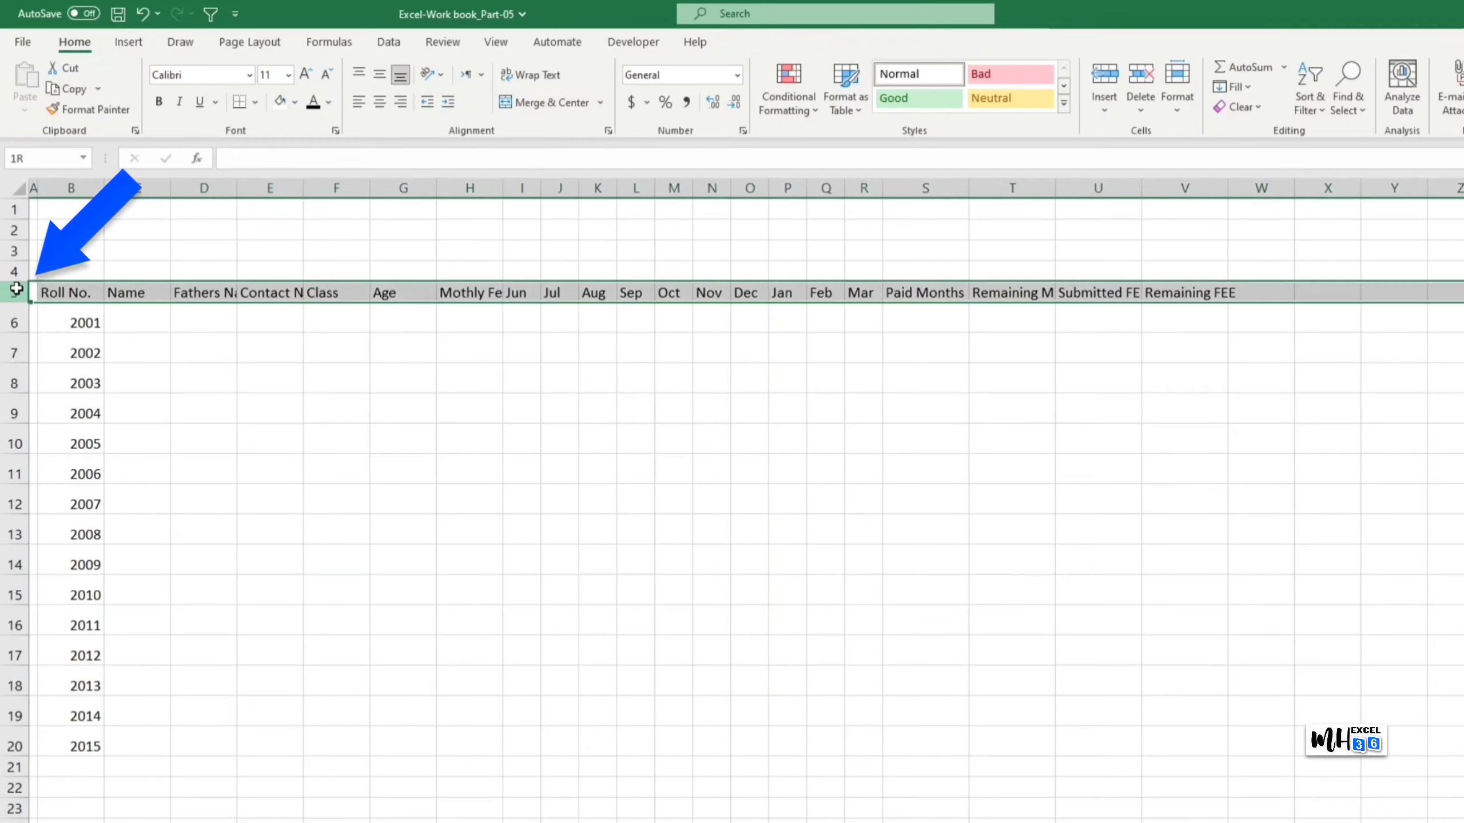
{"action": "left_click_drag", "start_coordinate": [24, 303], "coordinate": [27, 319]}
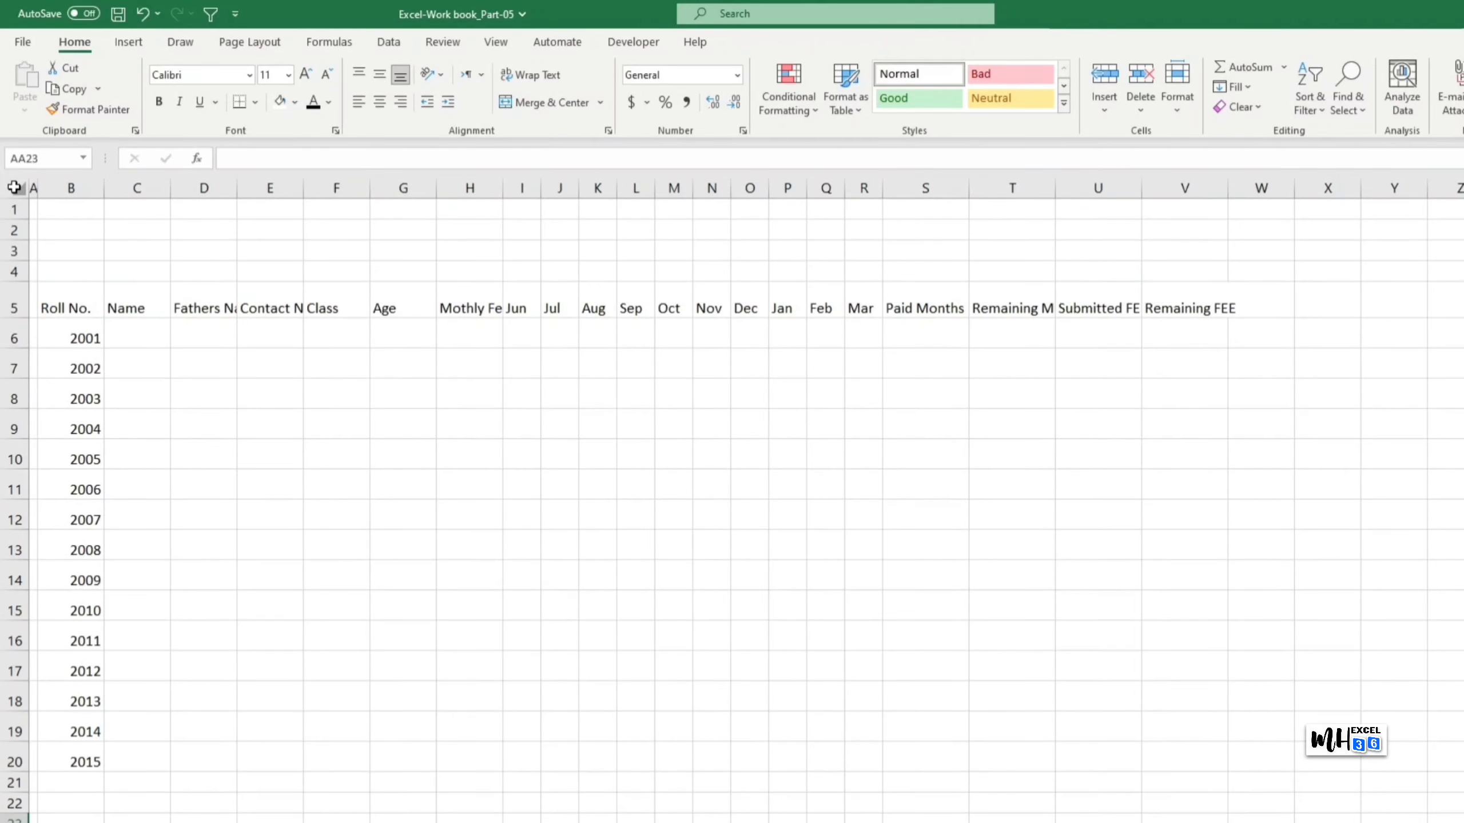
Step: Fill the entire worksheet light gray
{"action": "left_click", "coordinate": [14, 187]}
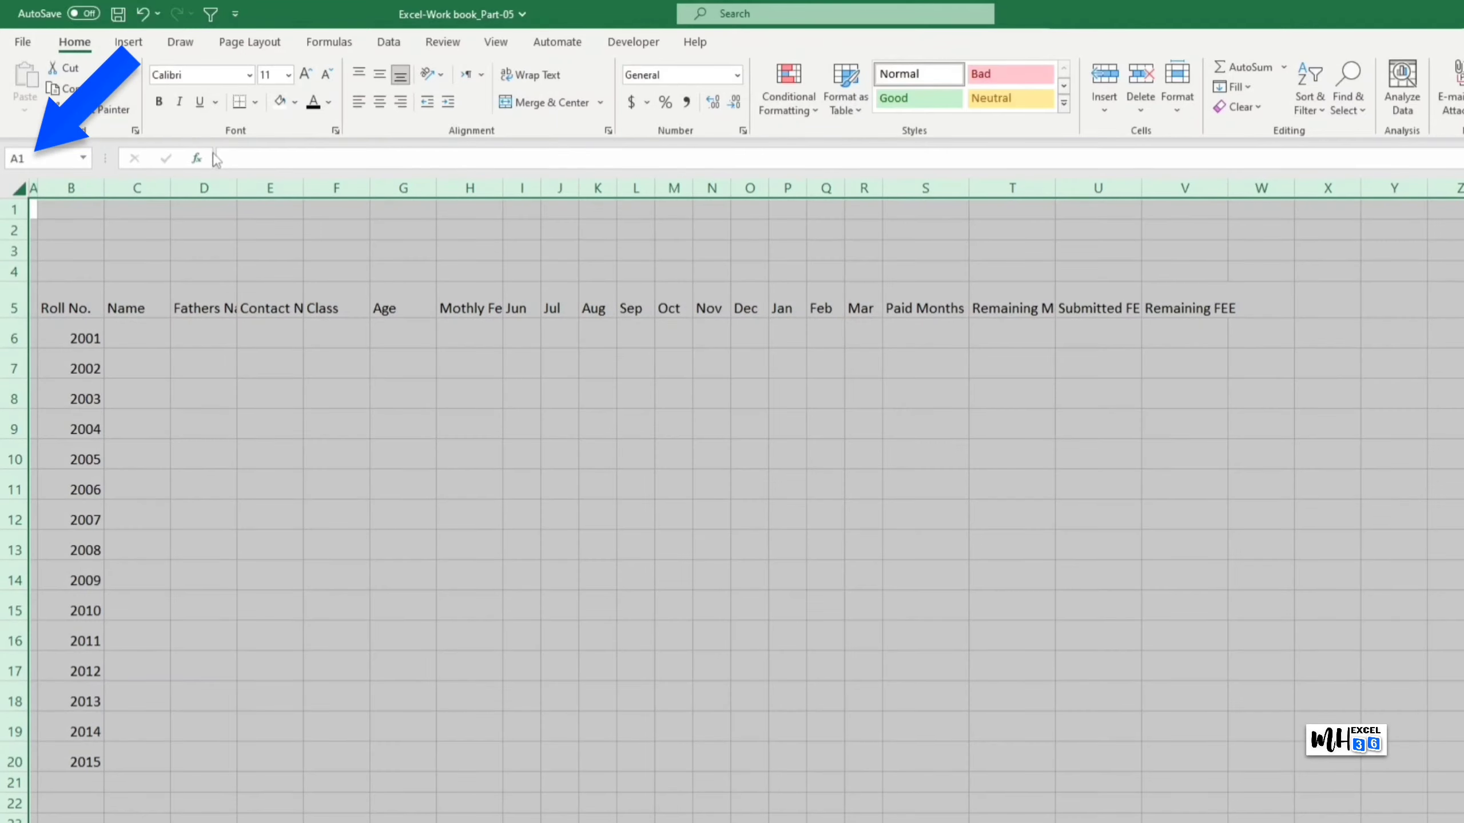
{"action": "left_click", "coordinate": [294, 101]}
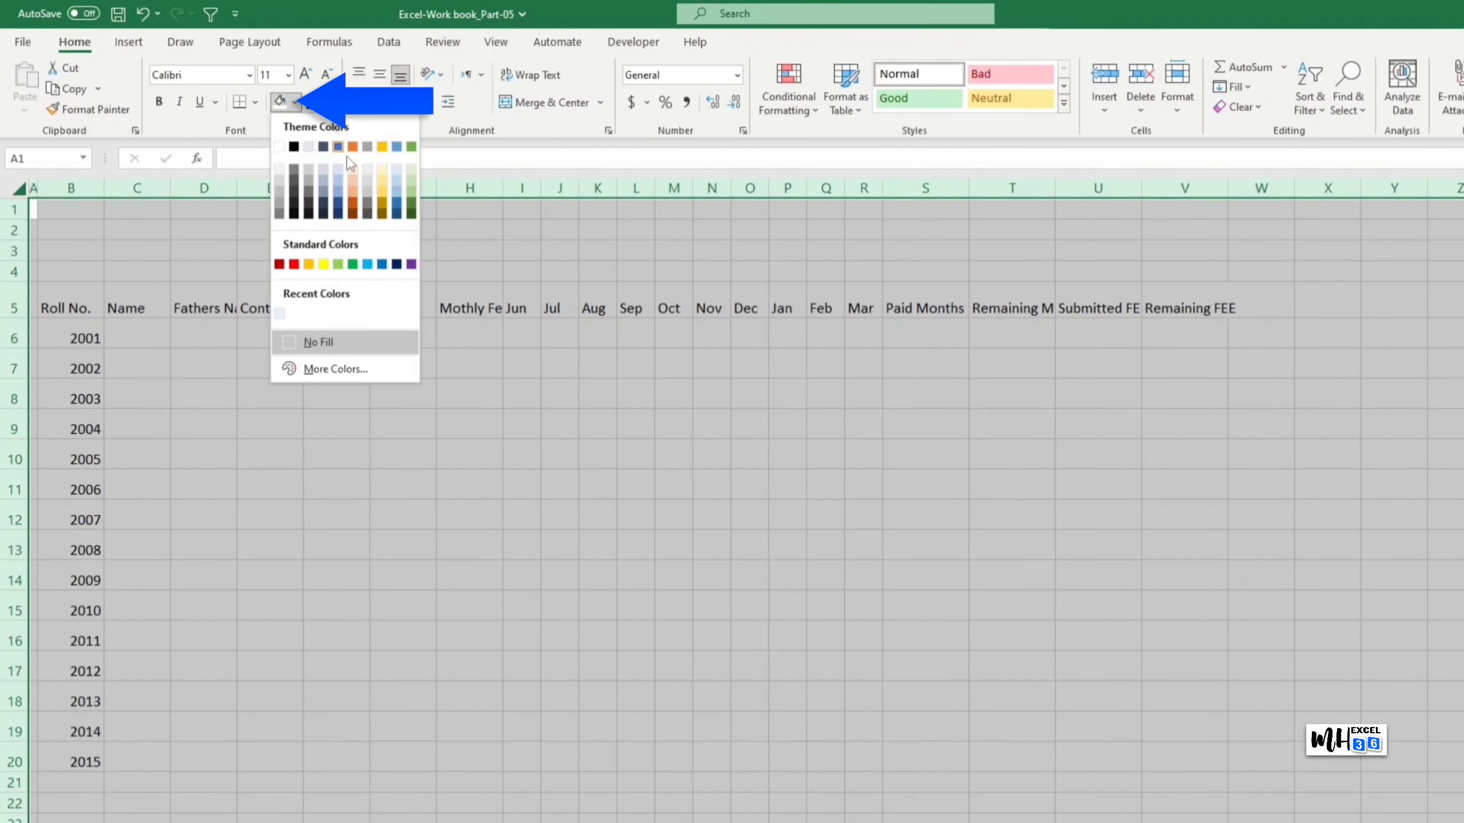
{"action": "left_click", "coordinate": [367, 184]}
{"action": "left_click", "coordinate": [1071, 524]}
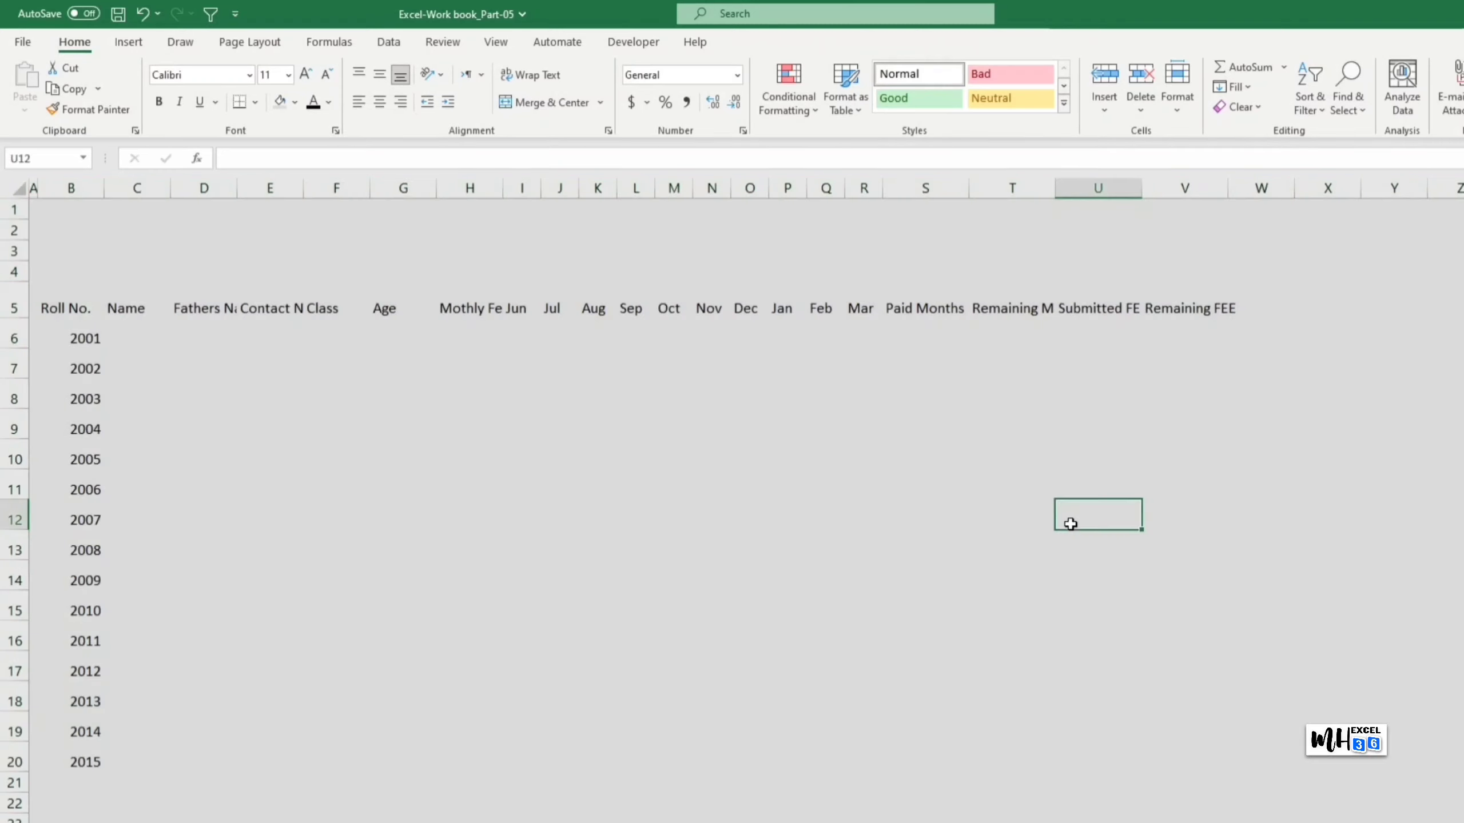
Step: Give the B2:V2 strip a white fill
{"action": "left_click_drag", "start_coordinate": [50, 229], "coordinate": [1210, 232]}
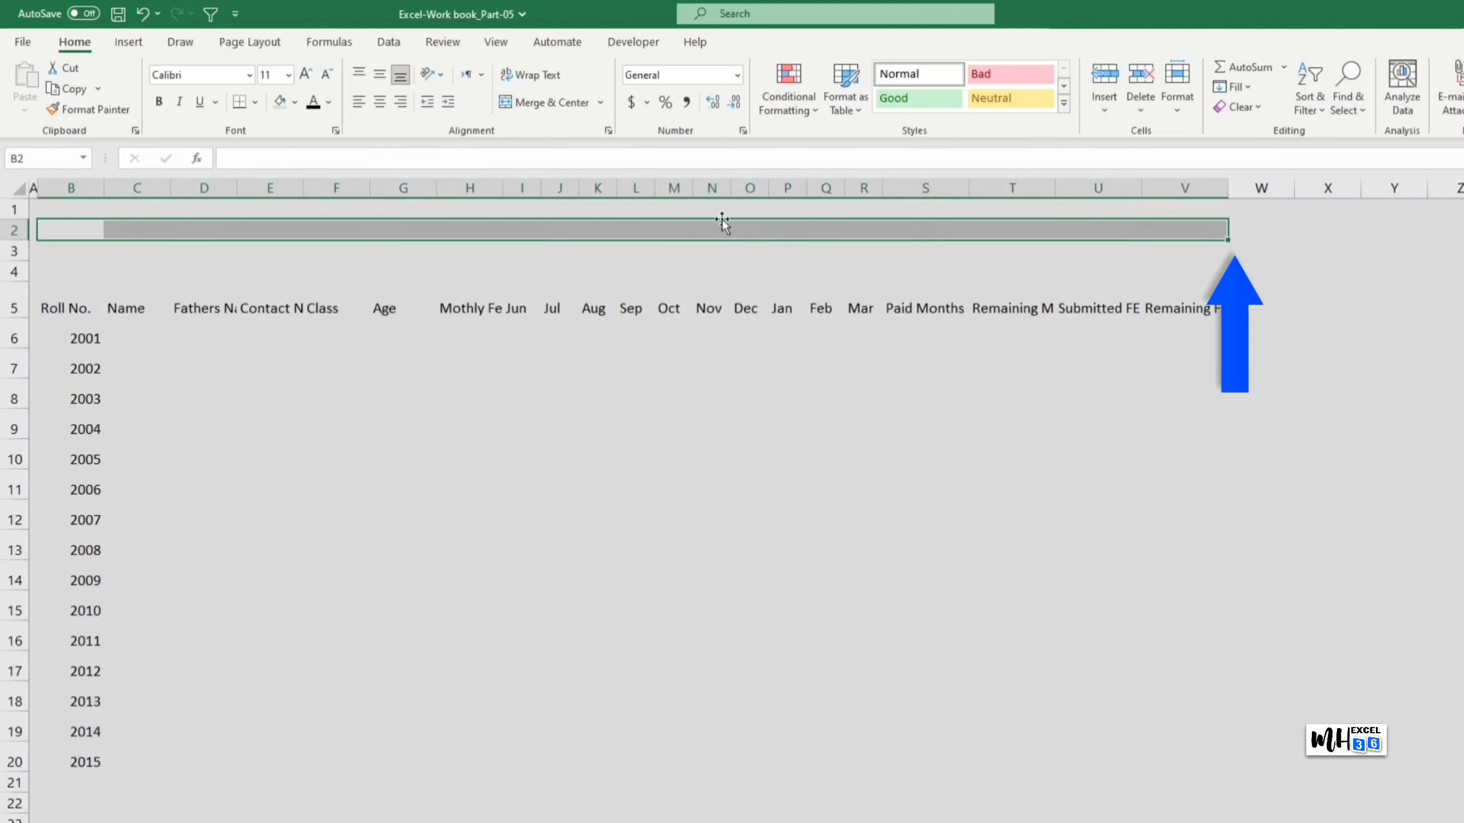
{"action": "left_click", "coordinate": [294, 102]}
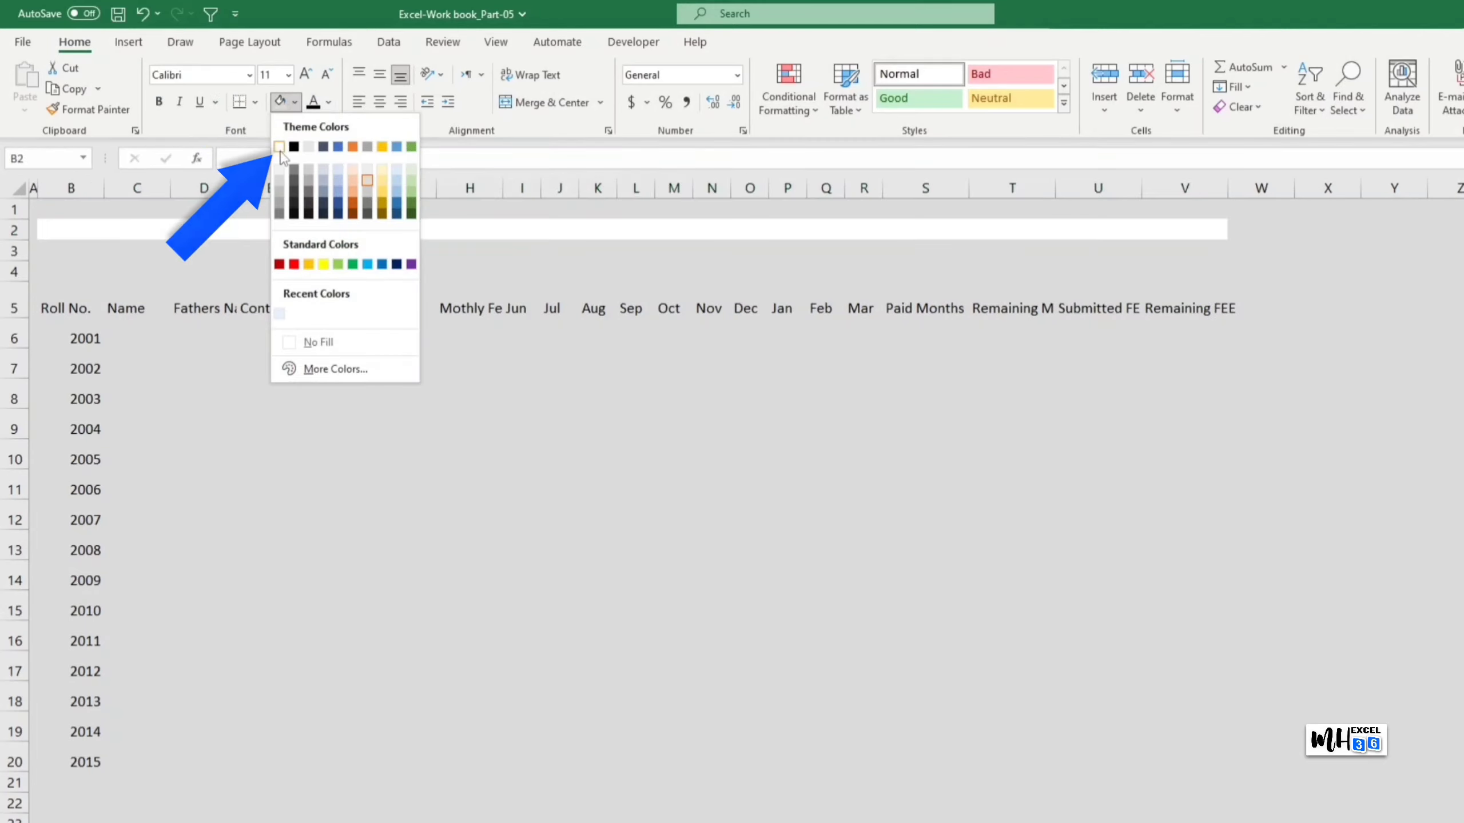
{"action": "left_click", "coordinate": [285, 144]}
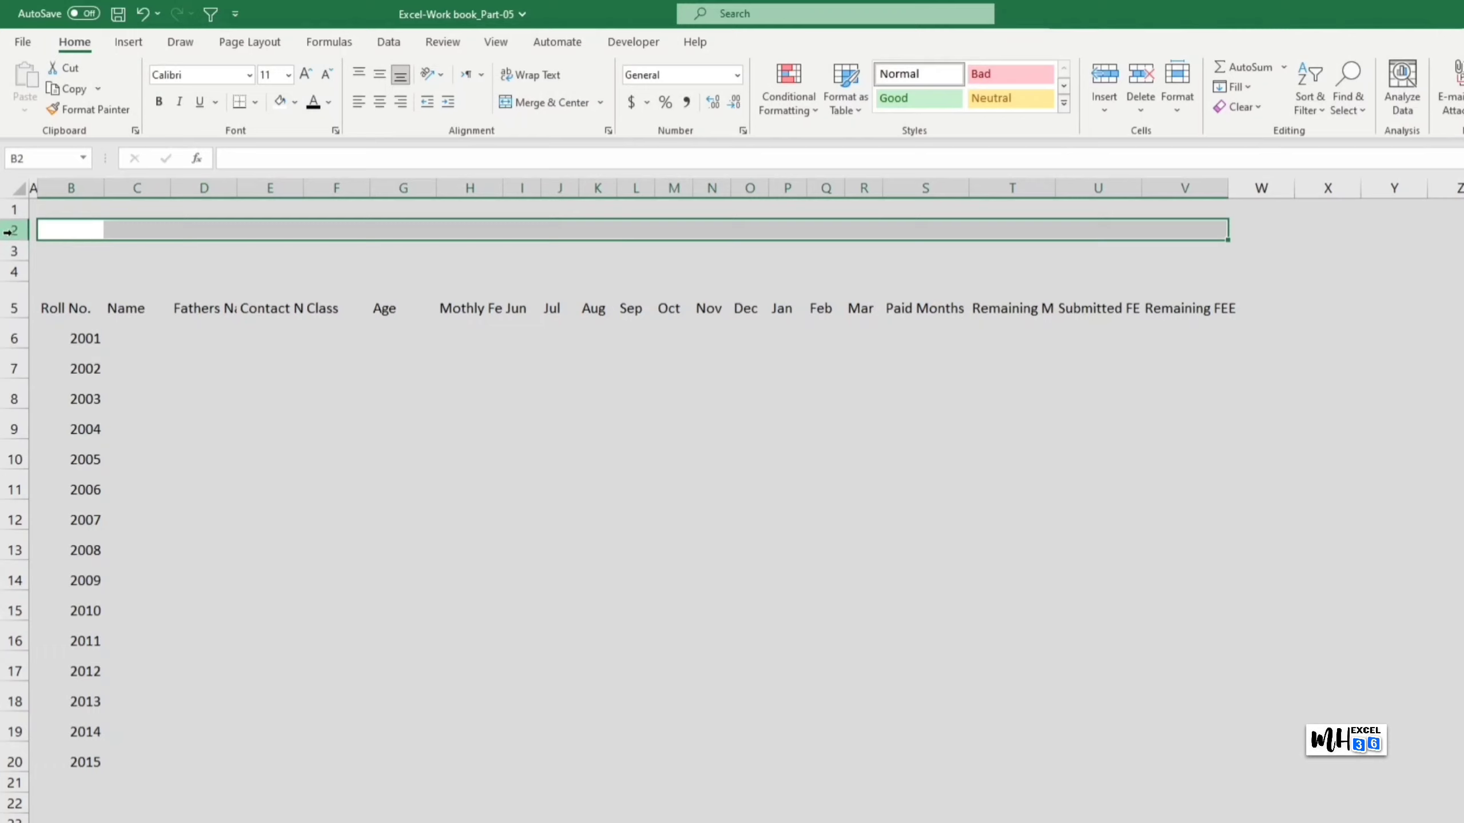
Step: Set row 2's height to 24, then select B3:V3
{"action": "left_click", "coordinate": [8, 231]}
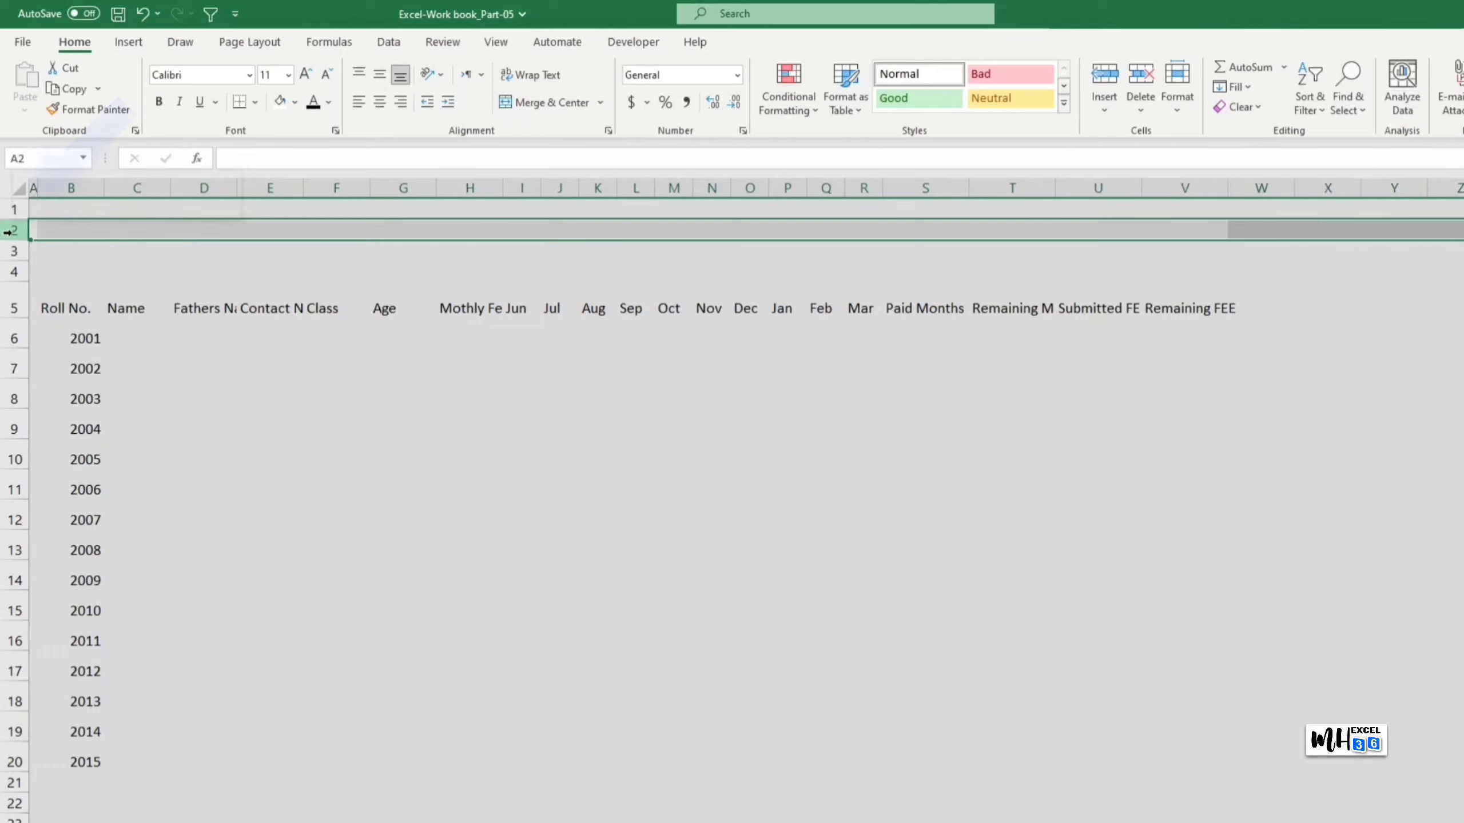
{"action": "right_click", "coordinate": [8, 230]}
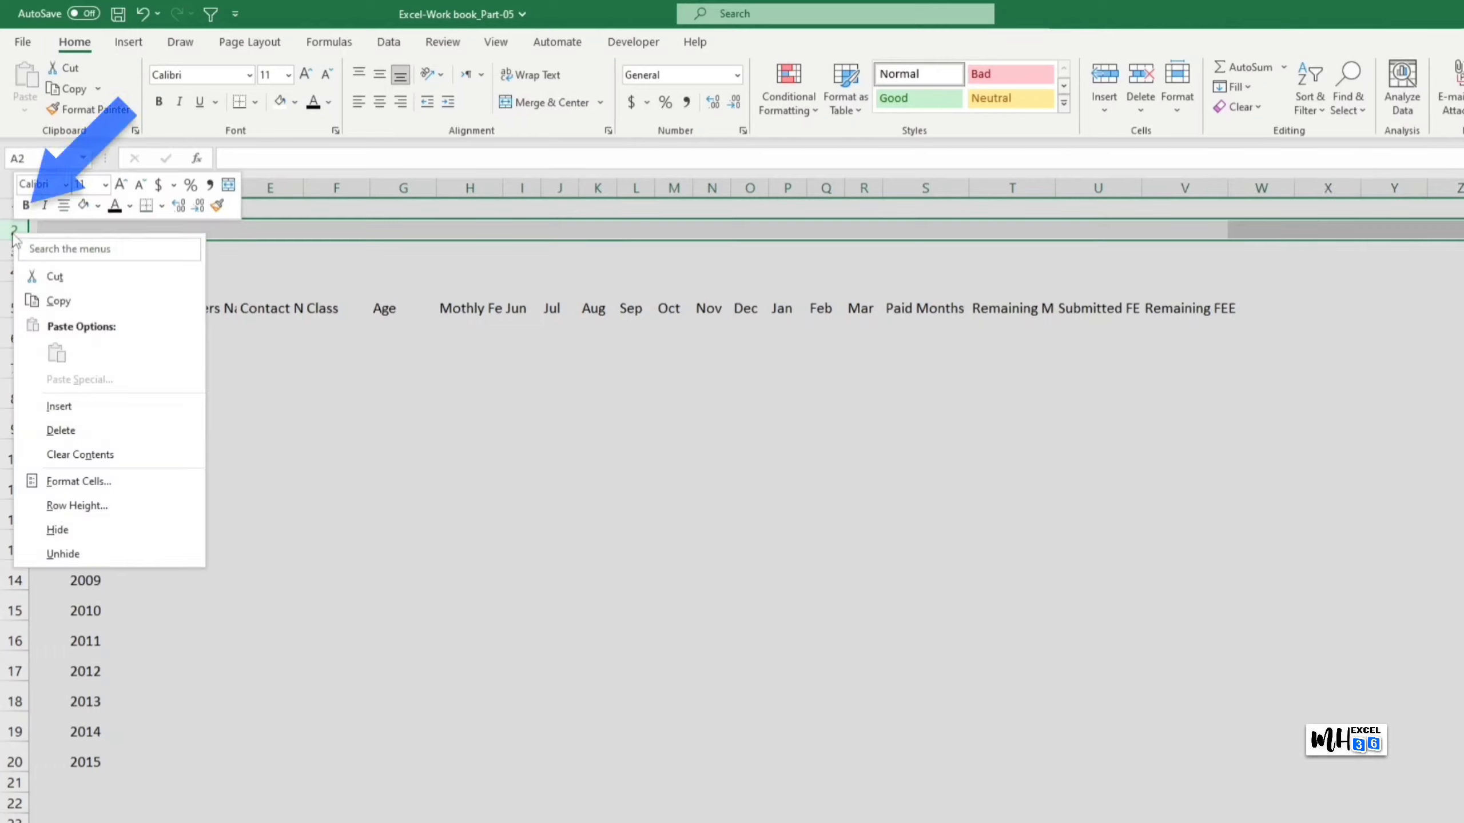
{"action": "left_click", "coordinate": [120, 504]}
{"action": "type", "text": "24"}
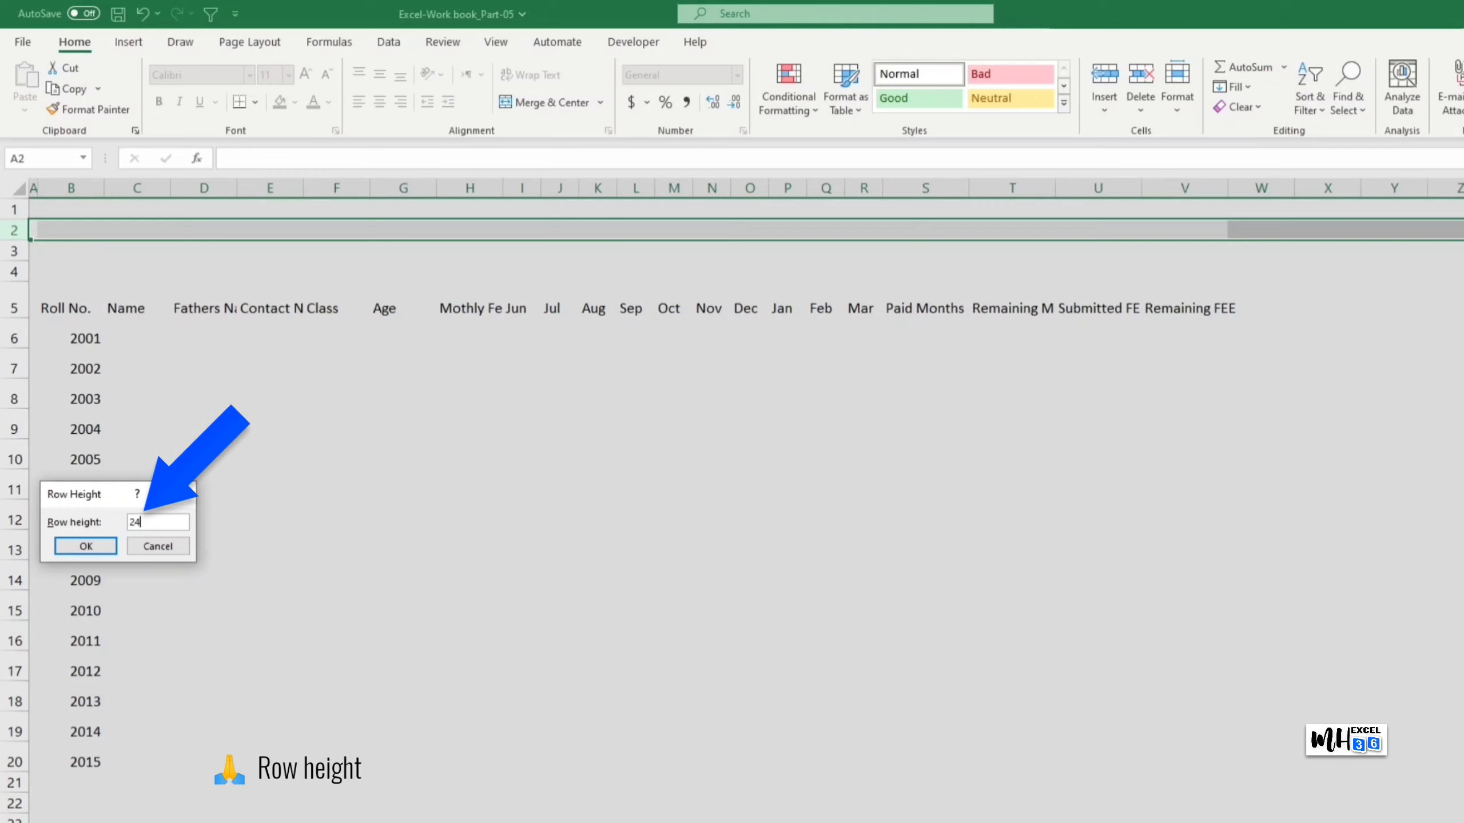
{"action": "left_click", "coordinate": [85, 546]}
{"action": "left_click", "coordinate": [448, 489]}
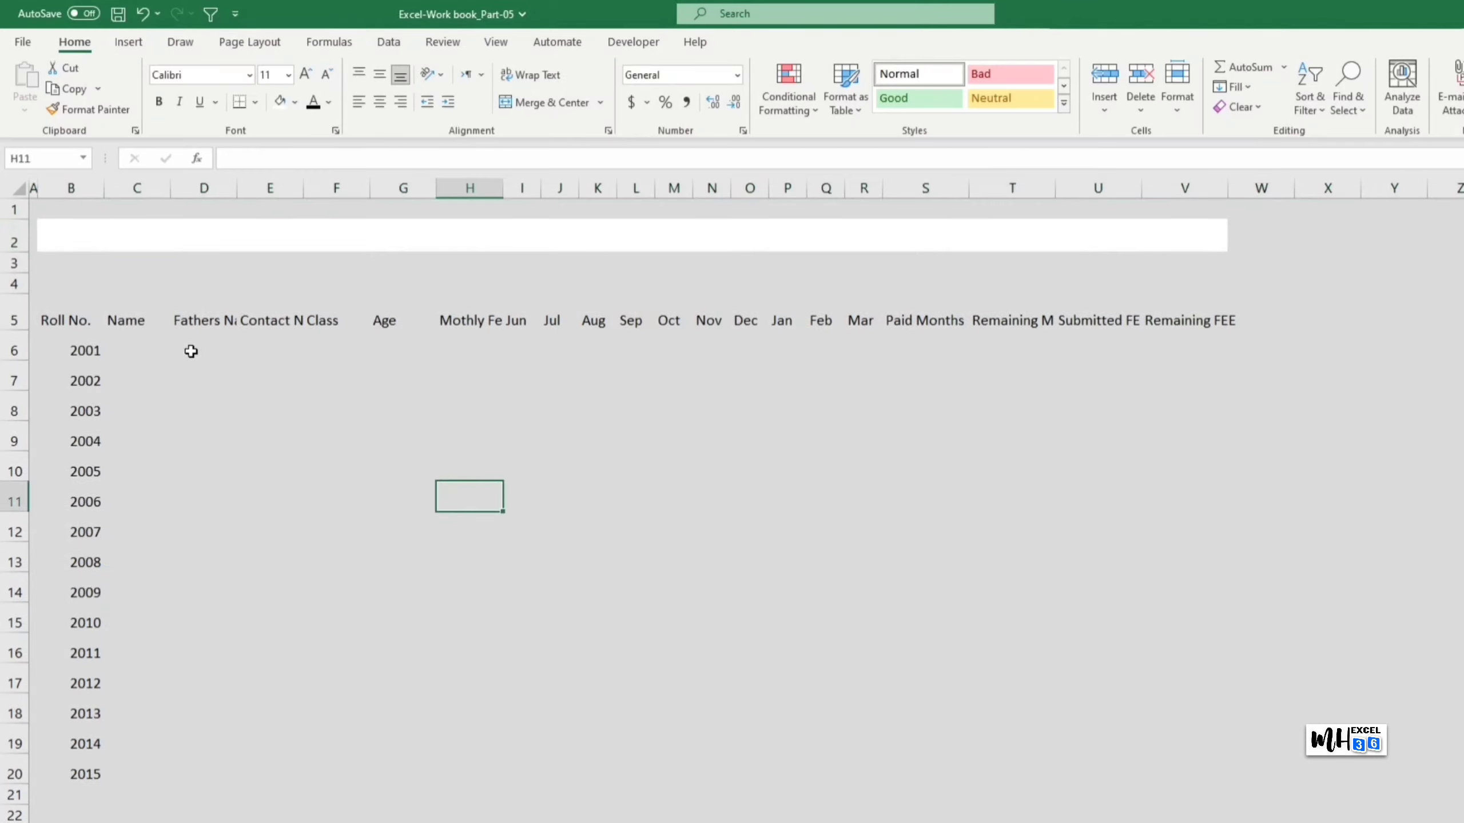
{"action": "left_click_drag", "start_coordinate": [43, 263], "coordinate": [1189, 261]}
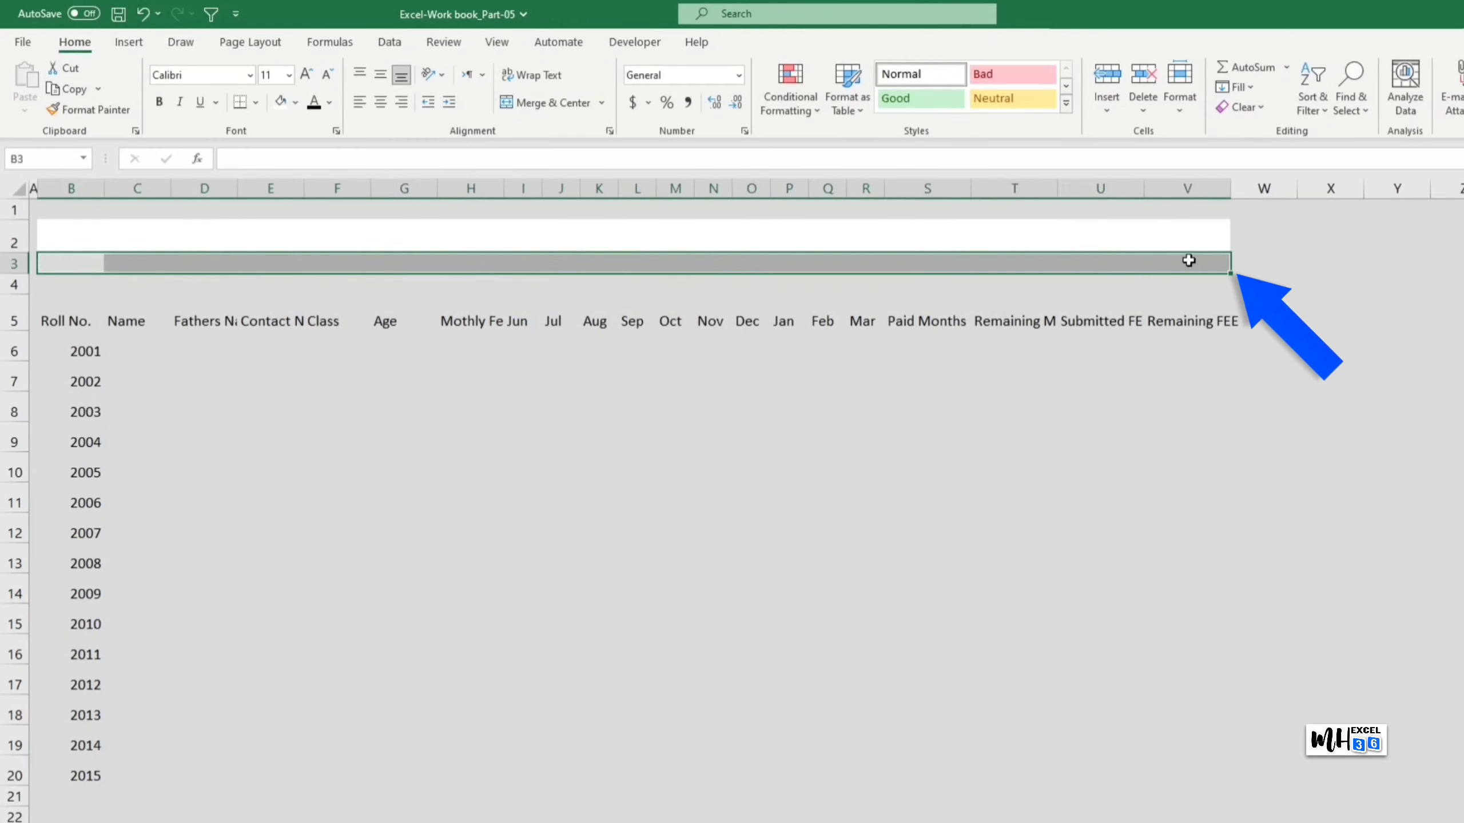
Step: Fill B3:V3 with a white-to-grey gradient using the first Horizontal variant
{"action": "right_click", "coordinate": [1188, 260]}
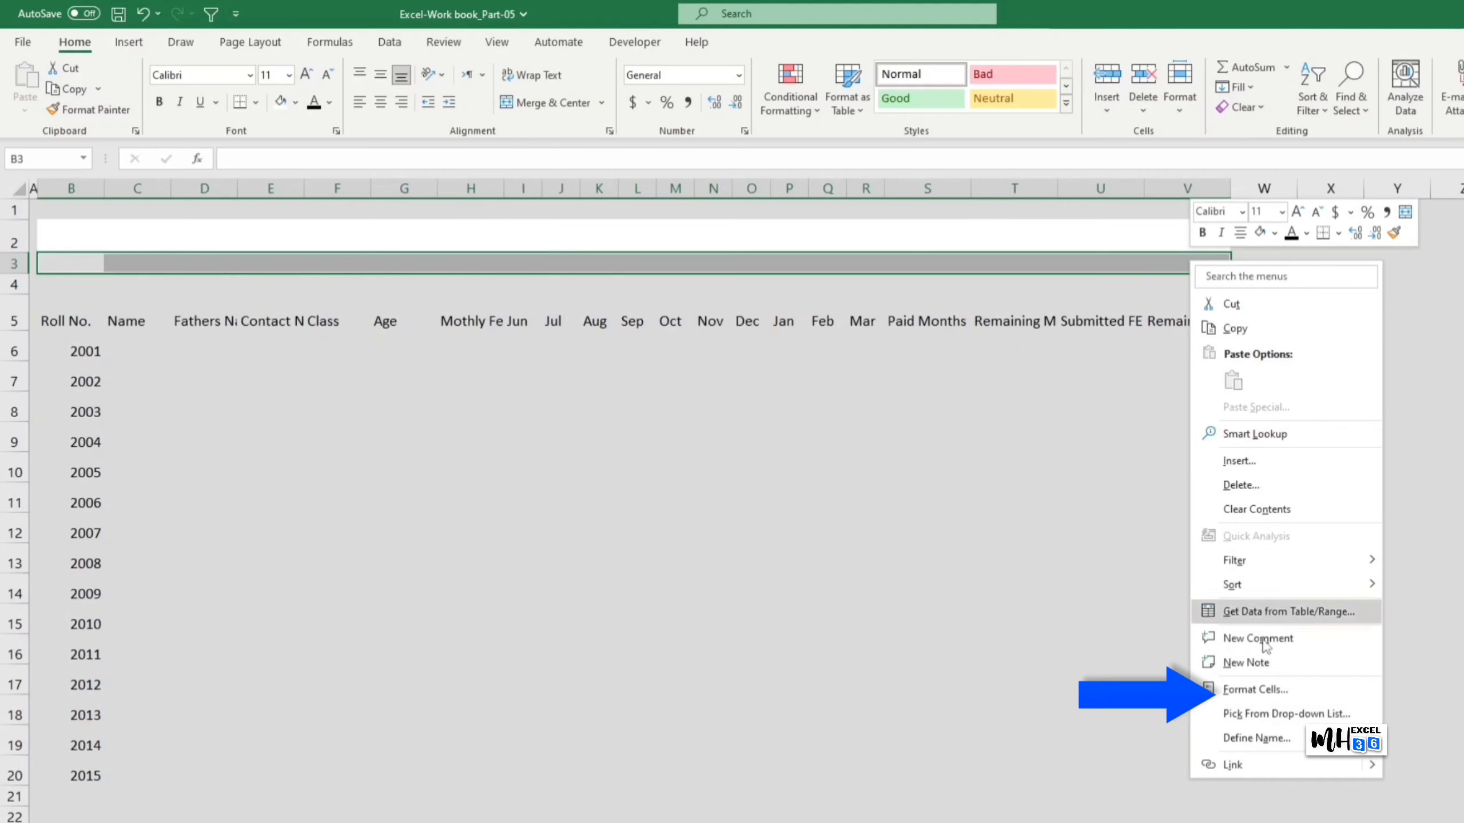
{"action": "left_click", "coordinate": [1247, 691]}
{"action": "mouse_move", "coordinate": [1135, 485]}
{"action": "left_mouse_down"}
{"action": "mouse_move", "coordinate": [931, 380]}
{"action": "mouse_move", "coordinate": [811, 365]}
{"action": "left_mouse_up"}
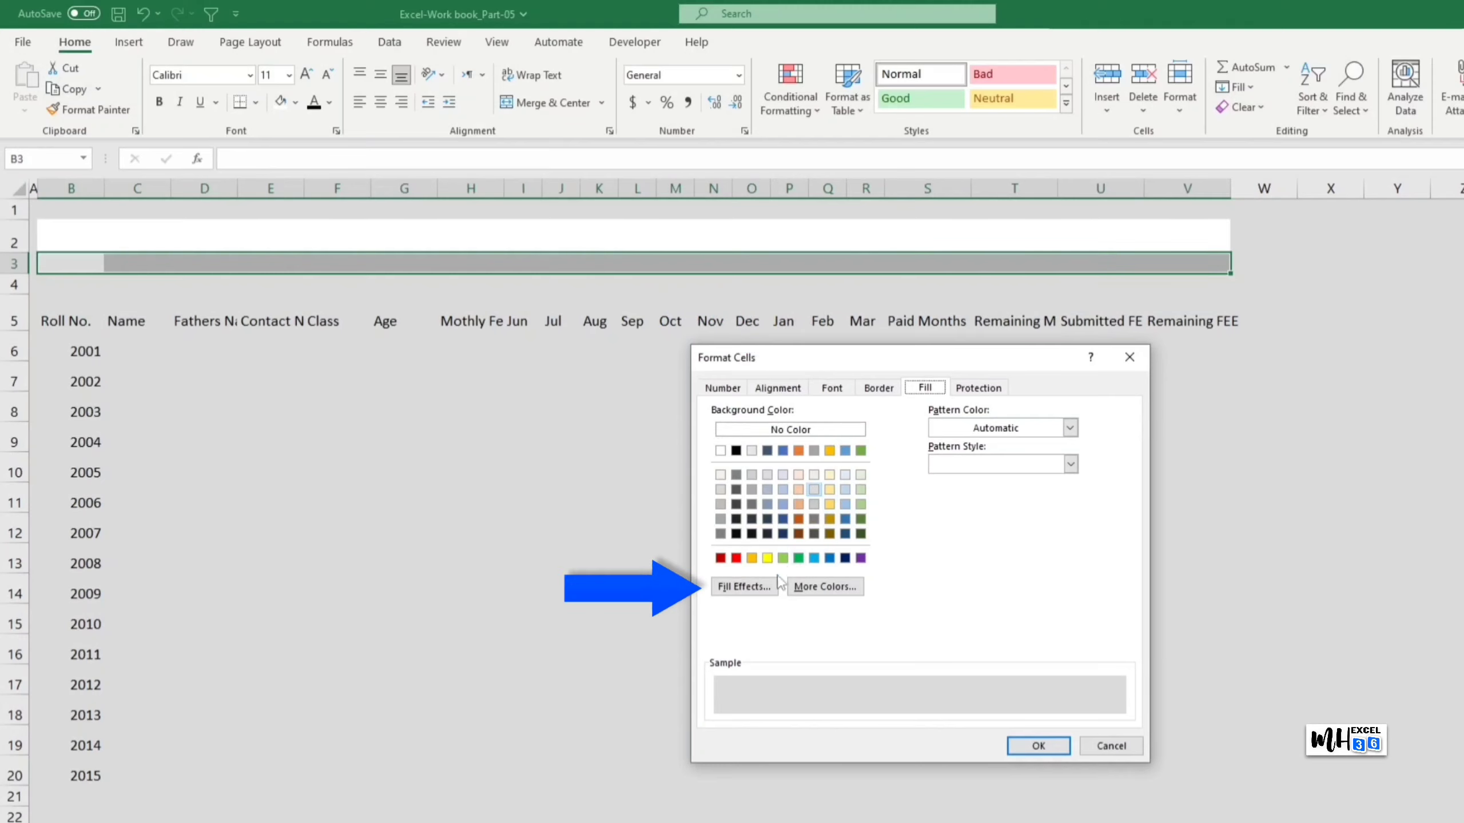
{"action": "left_click", "coordinate": [757, 591]}
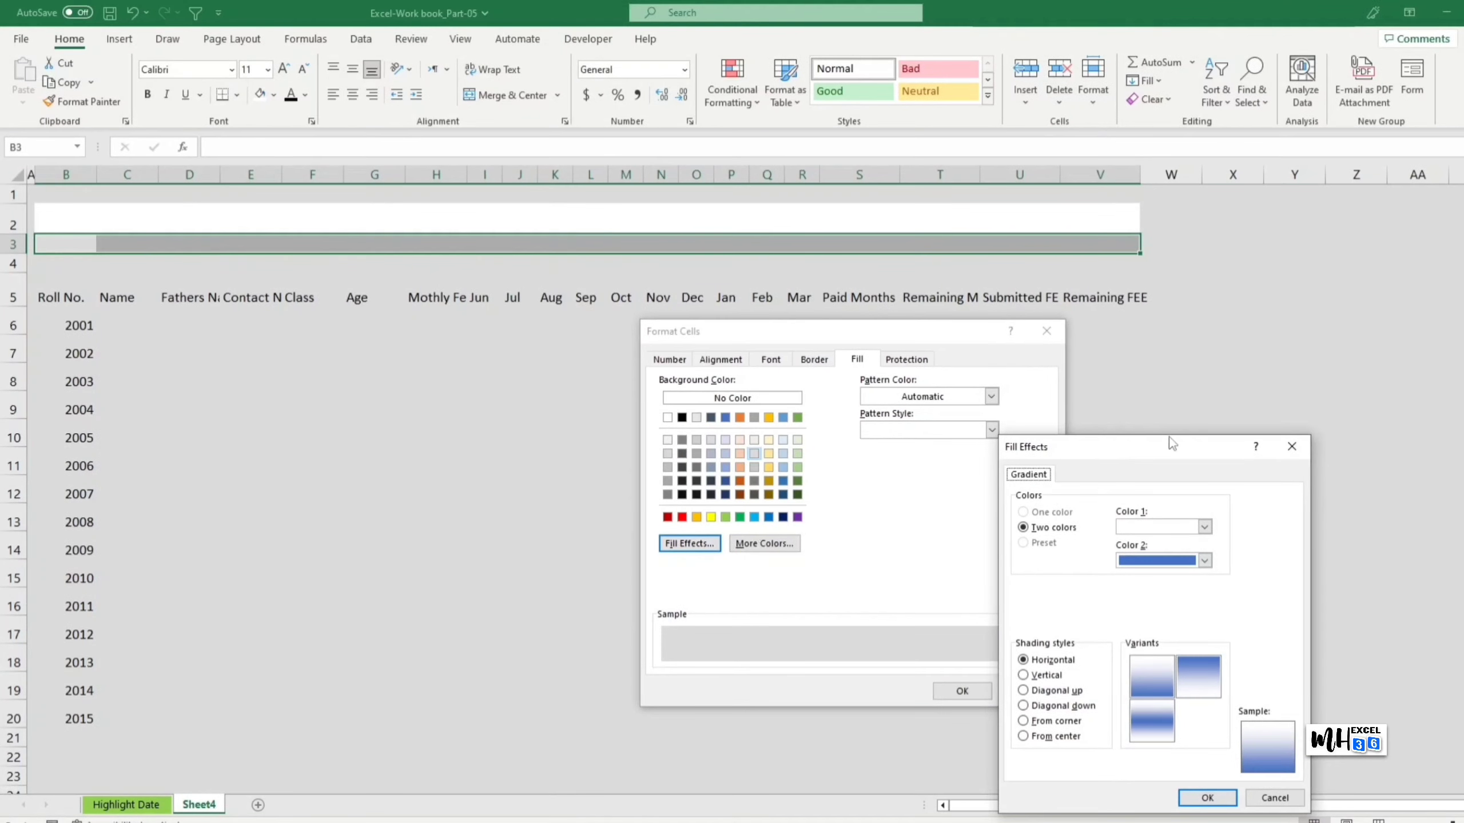
{"action": "left_click_drag", "start_coordinate": [1168, 436], "coordinate": [1255, 338]}
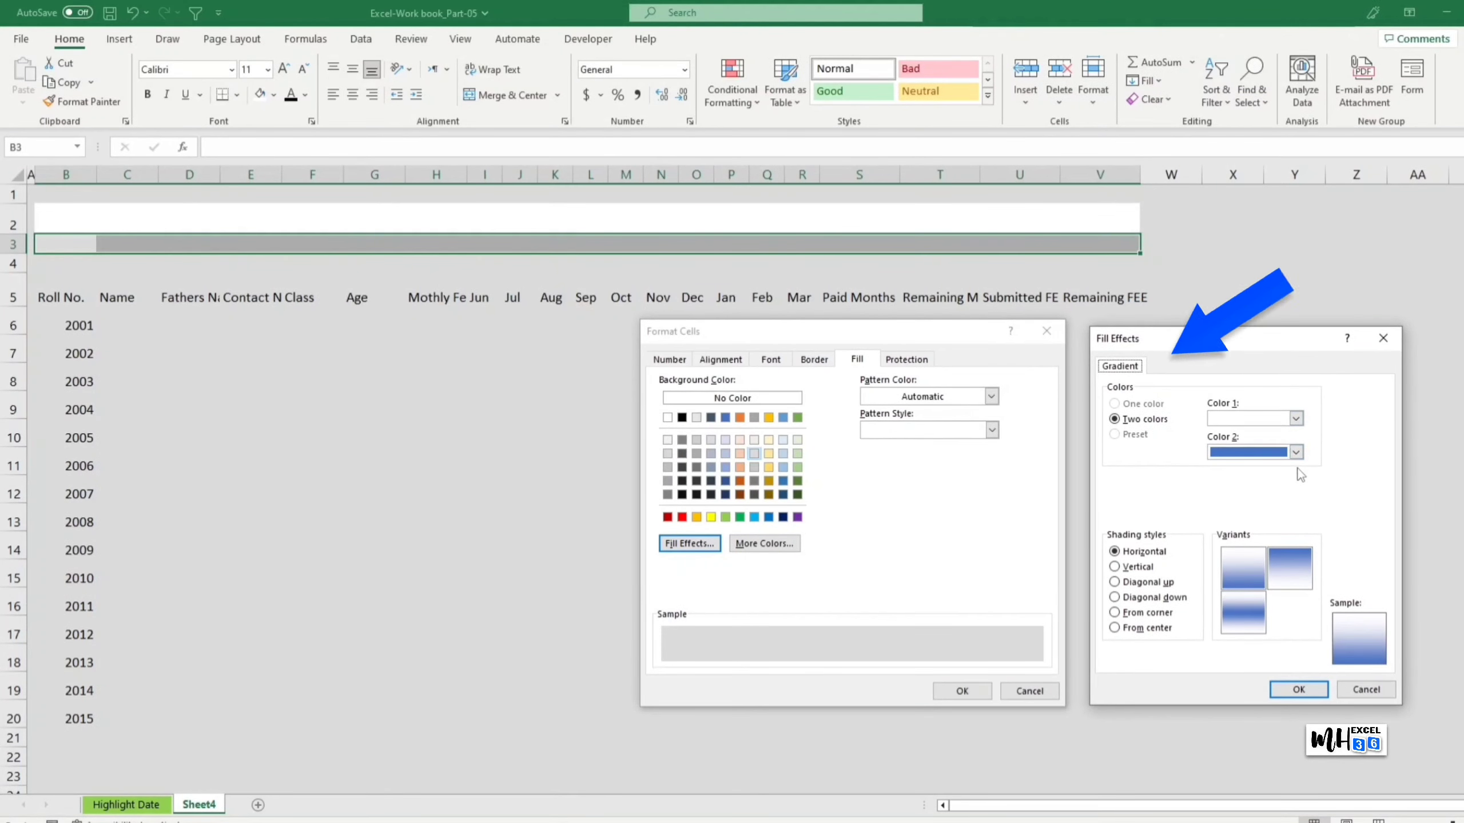
{"action": "left_click", "coordinate": [1296, 453]}
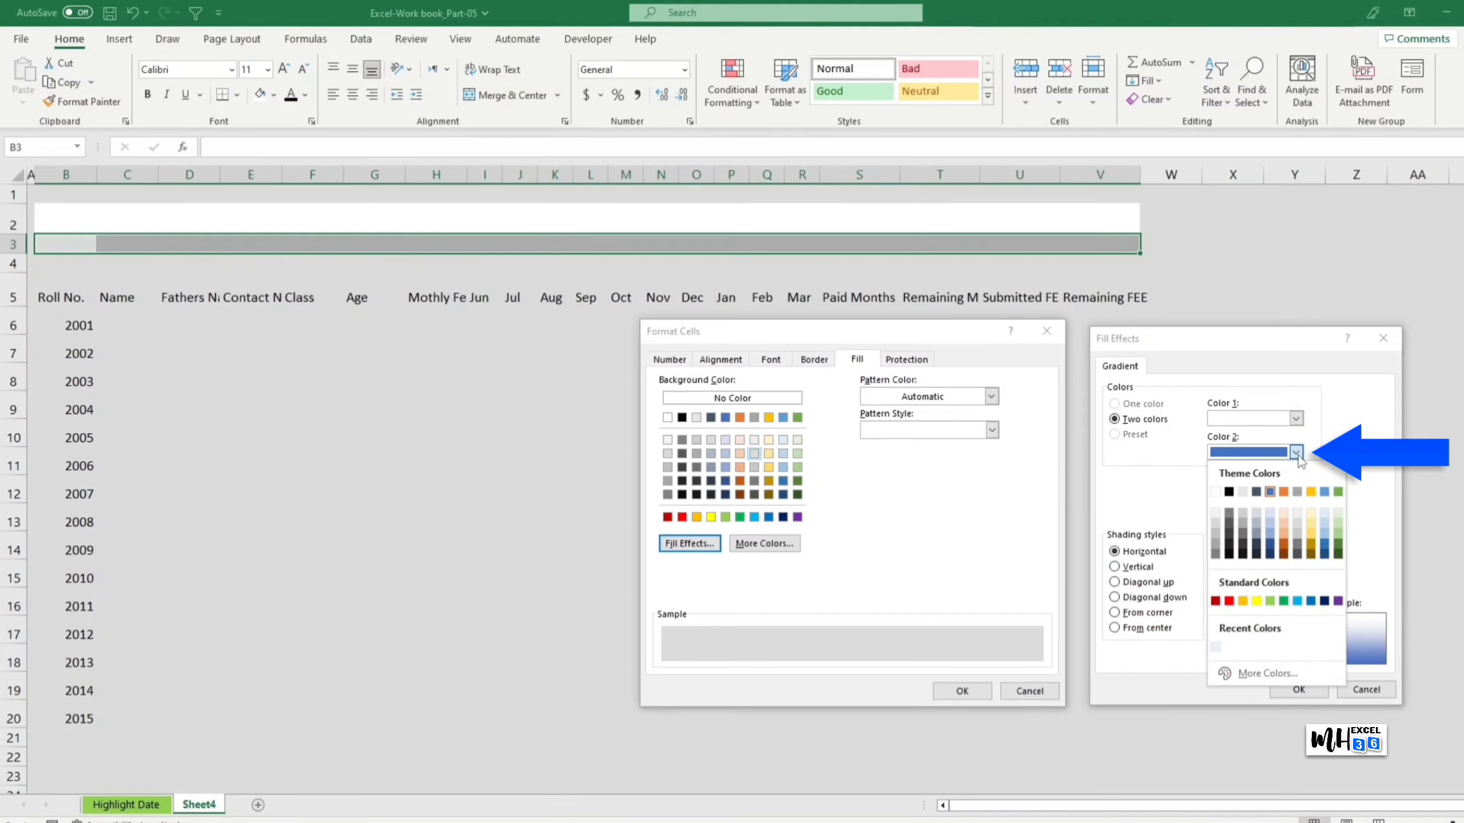
{"action": "left_click", "coordinate": [1216, 548]}
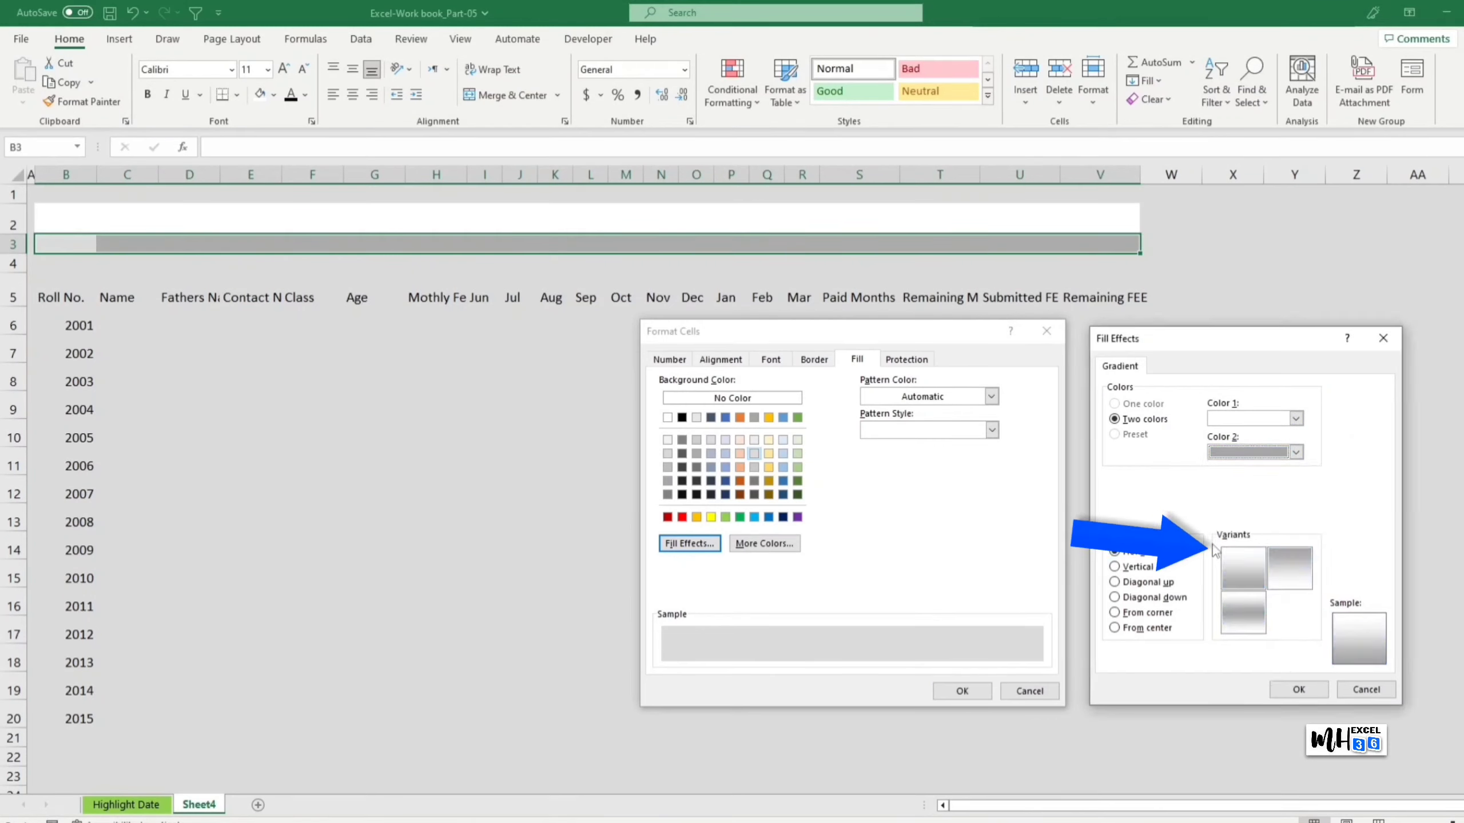
{"action": "left_click", "coordinate": [1240, 566]}
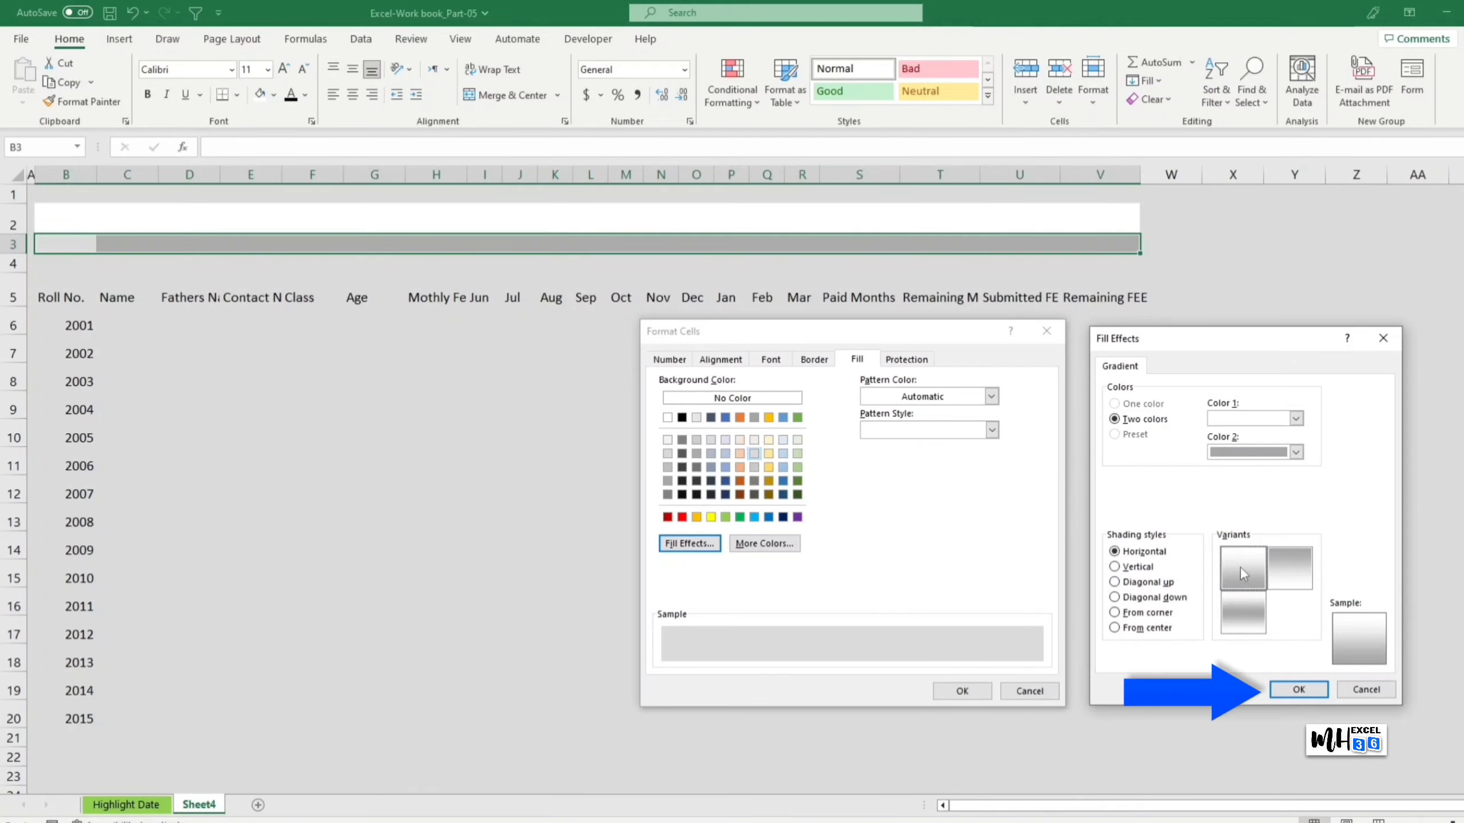
{"action": "left_click", "coordinate": [1299, 689]}
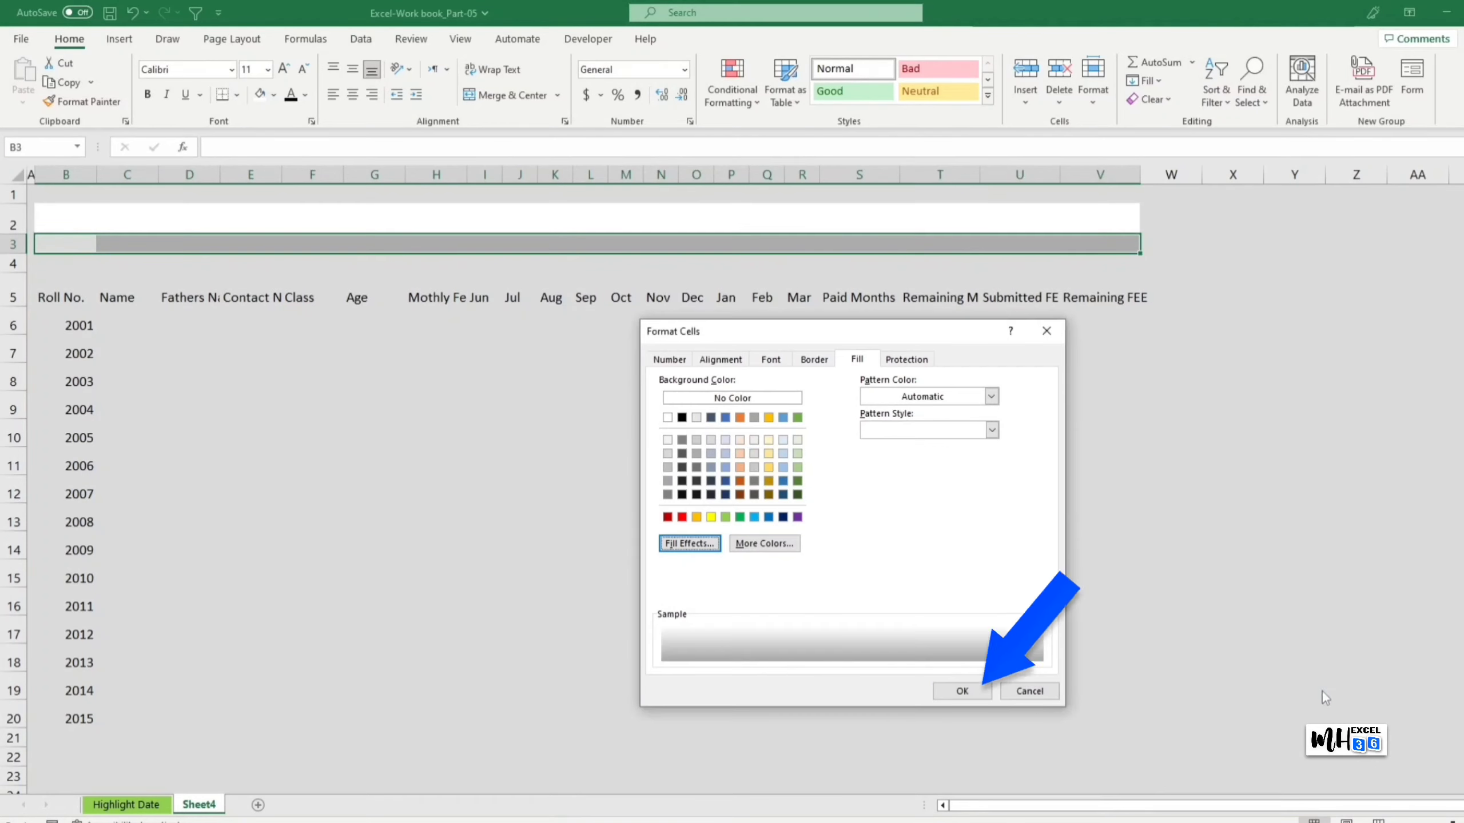
{"action": "left_click", "coordinate": [986, 696]}
{"action": "left_click", "coordinate": [1299, 583]}
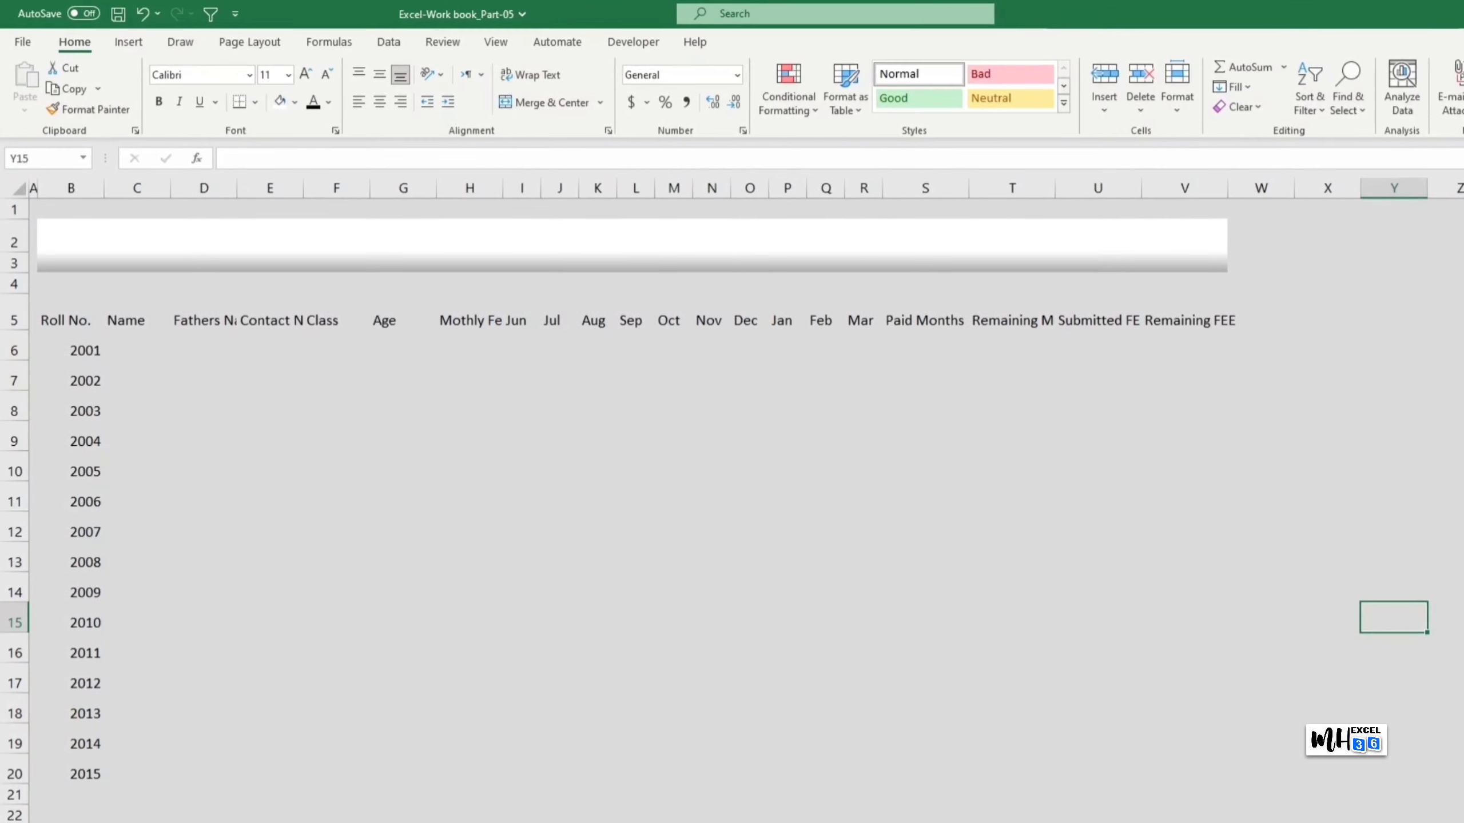
Step: Shrink rows 3 and 4 to thin strips above the header row
{"action": "left_click_drag", "start_coordinate": [14, 273], "coordinate": [17, 261]}
{"action": "left_click", "coordinate": [599, 434]}
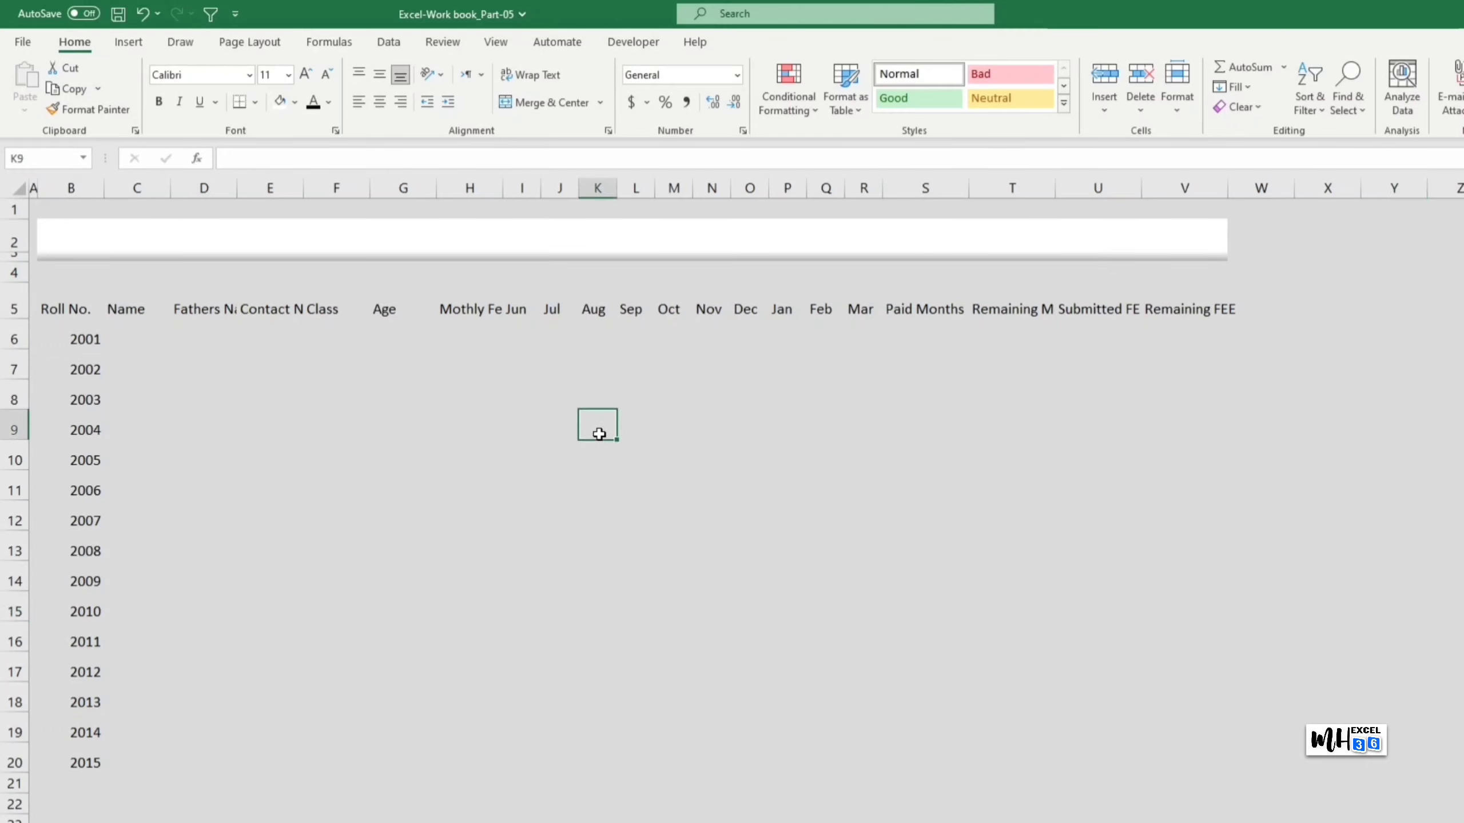
{"action": "left_click_drag", "start_coordinate": [22, 284], "coordinate": [1182, 278]}
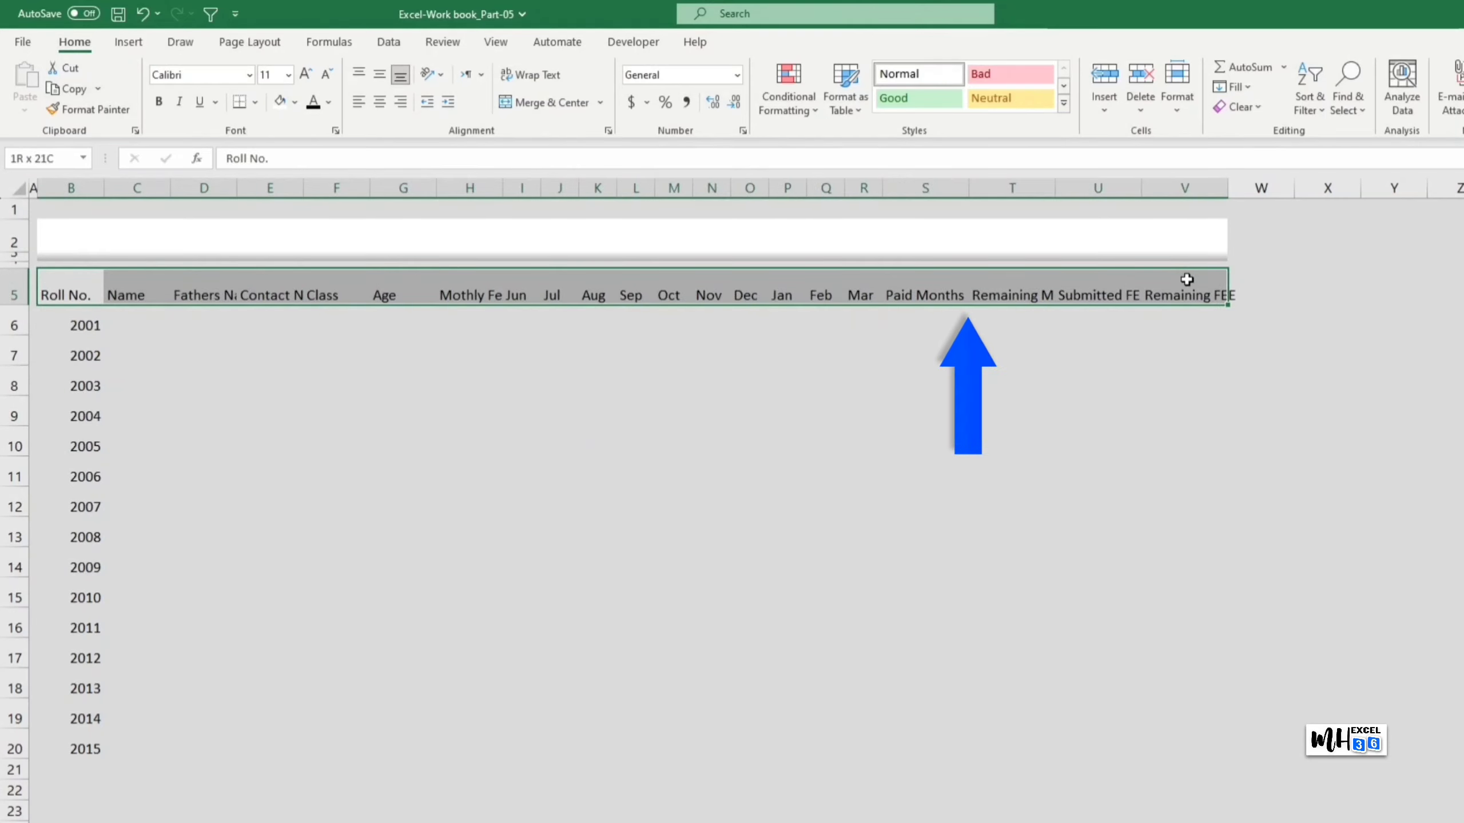
Step: Make header row B5:V5 dark green with white text, then select B6:V20
{"action": "left_click", "coordinate": [294, 102]}
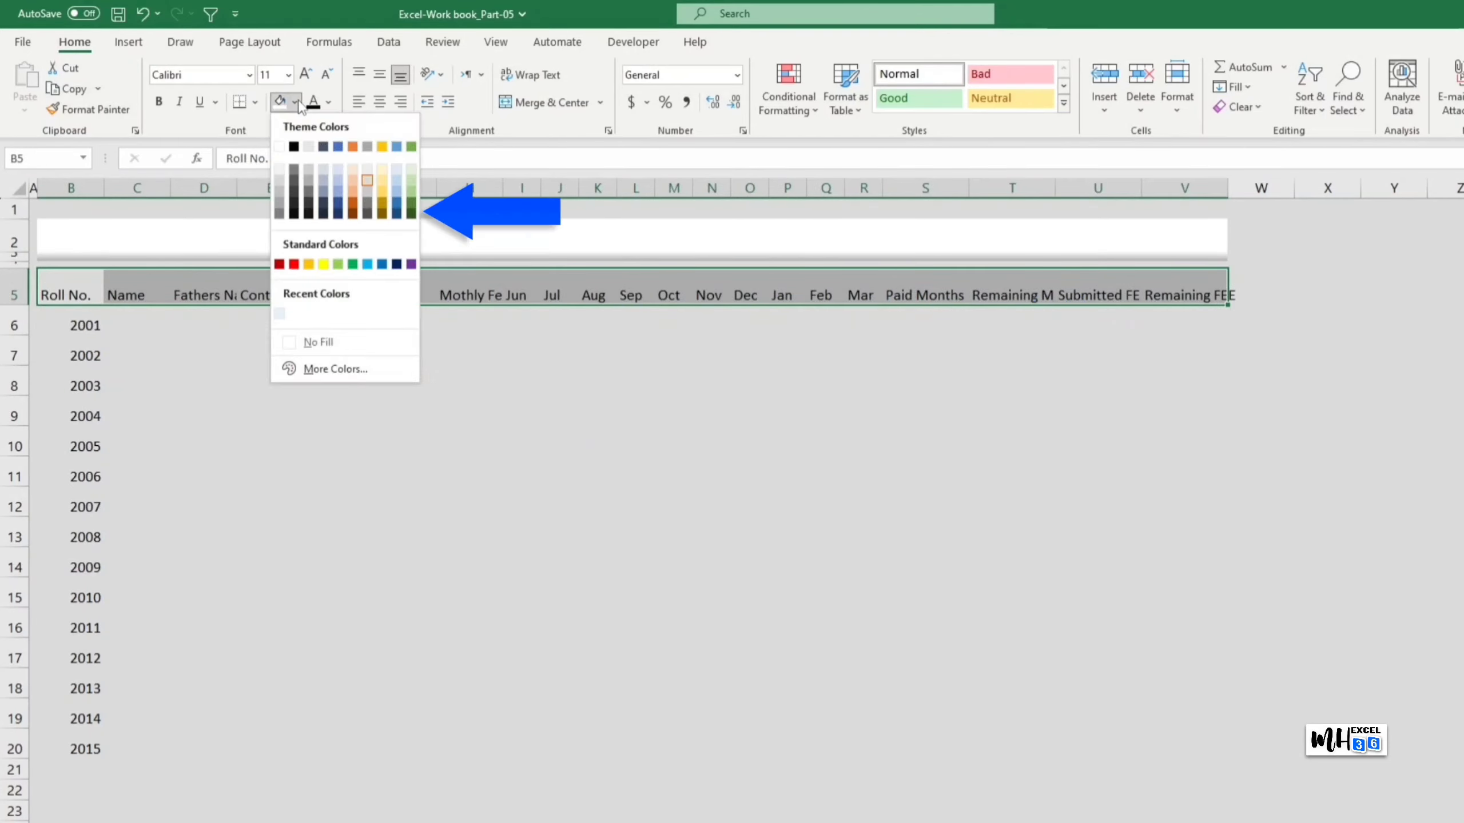
{"action": "left_click", "coordinate": [411, 216]}
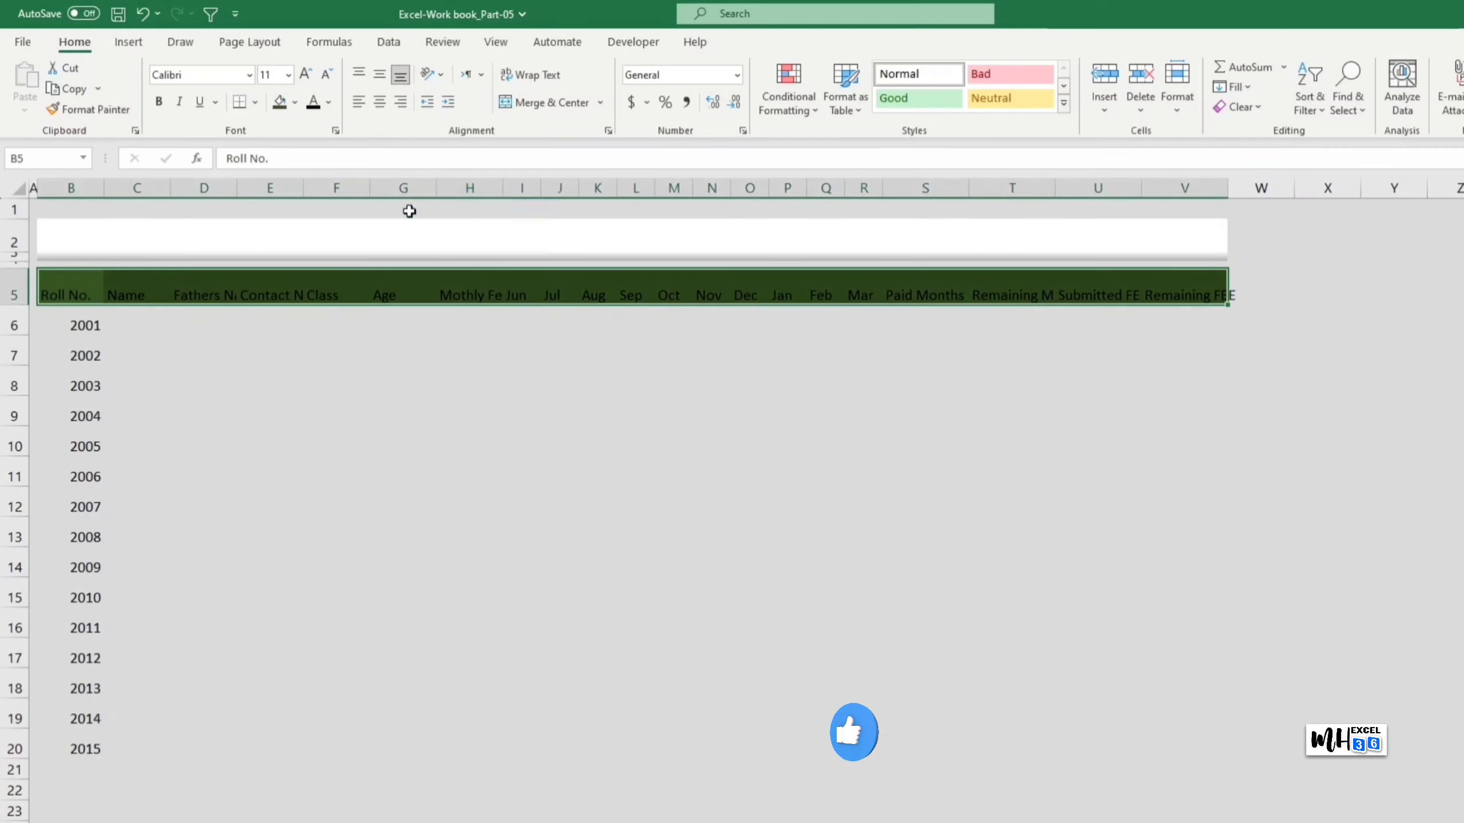
{"action": "left_click", "coordinate": [329, 104]}
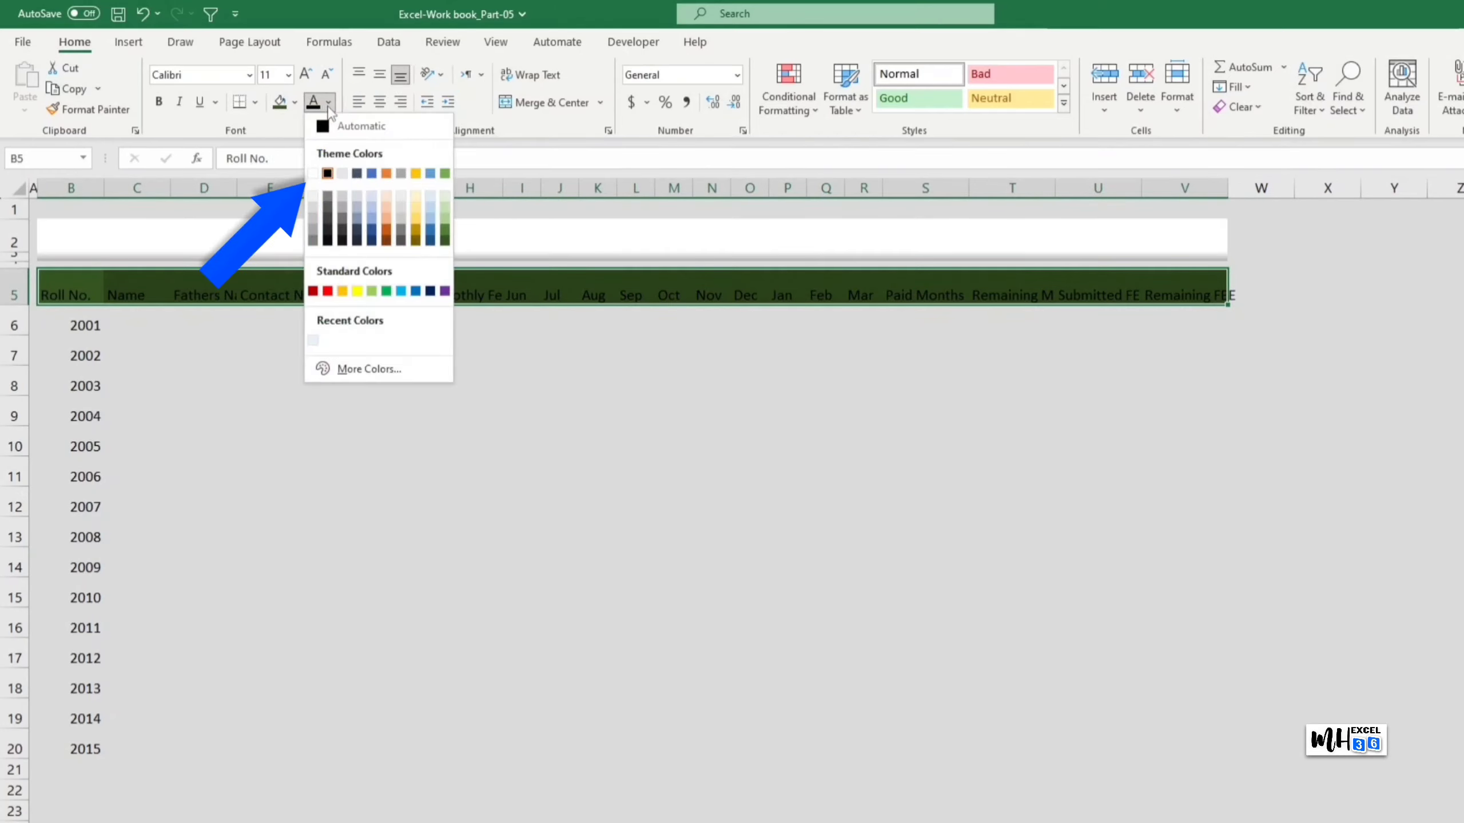
{"action": "left_click", "coordinate": [313, 173]}
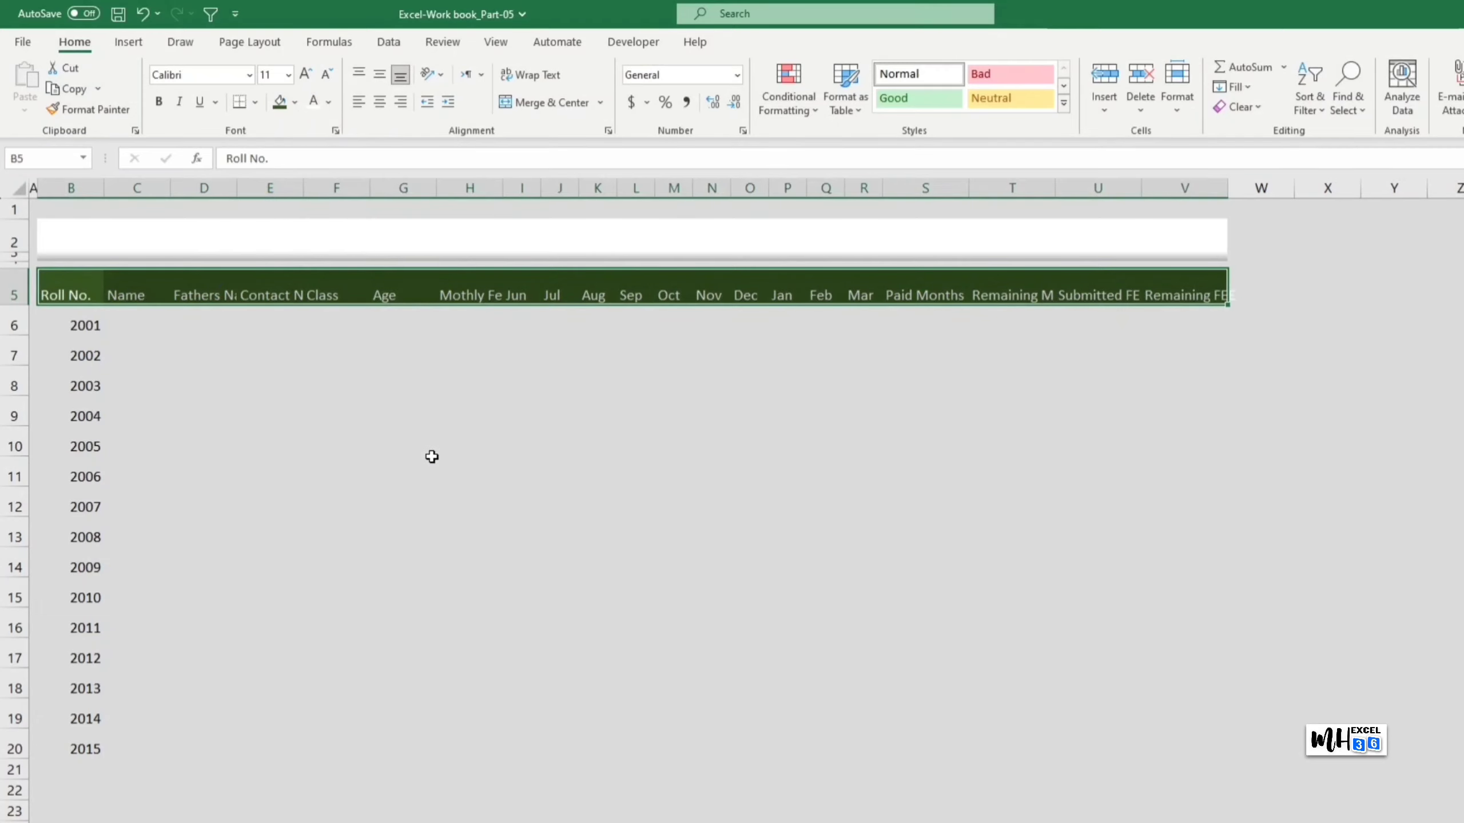
{"action": "left_click", "coordinate": [493, 461]}
{"action": "left_click_drag", "start_coordinate": [57, 325], "coordinate": [1170, 745]}
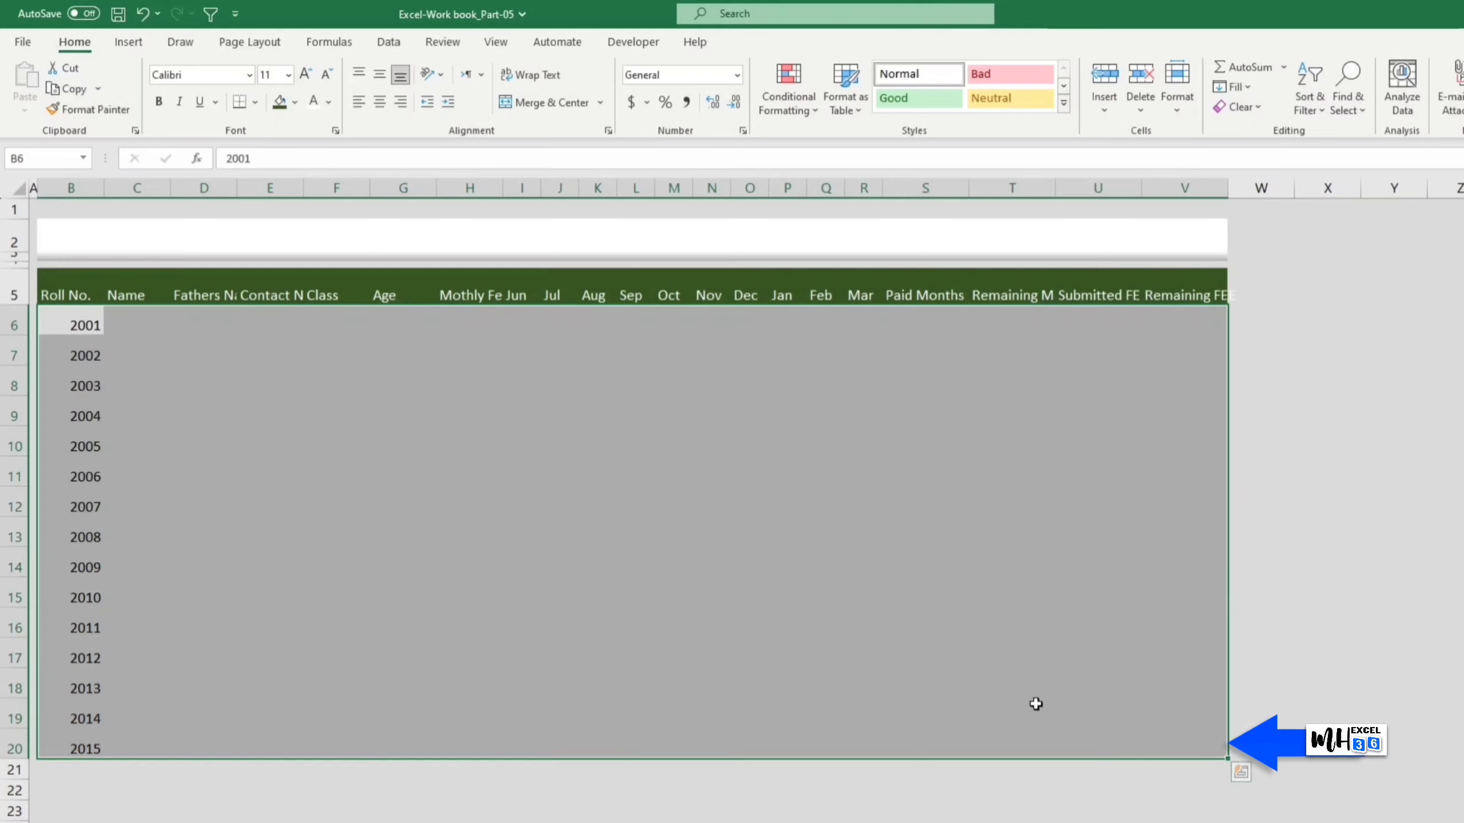
Step: Fill B6:V20 with light grey and change its font to Trade Gothic Next
{"action": "left_click", "coordinate": [295, 102]}
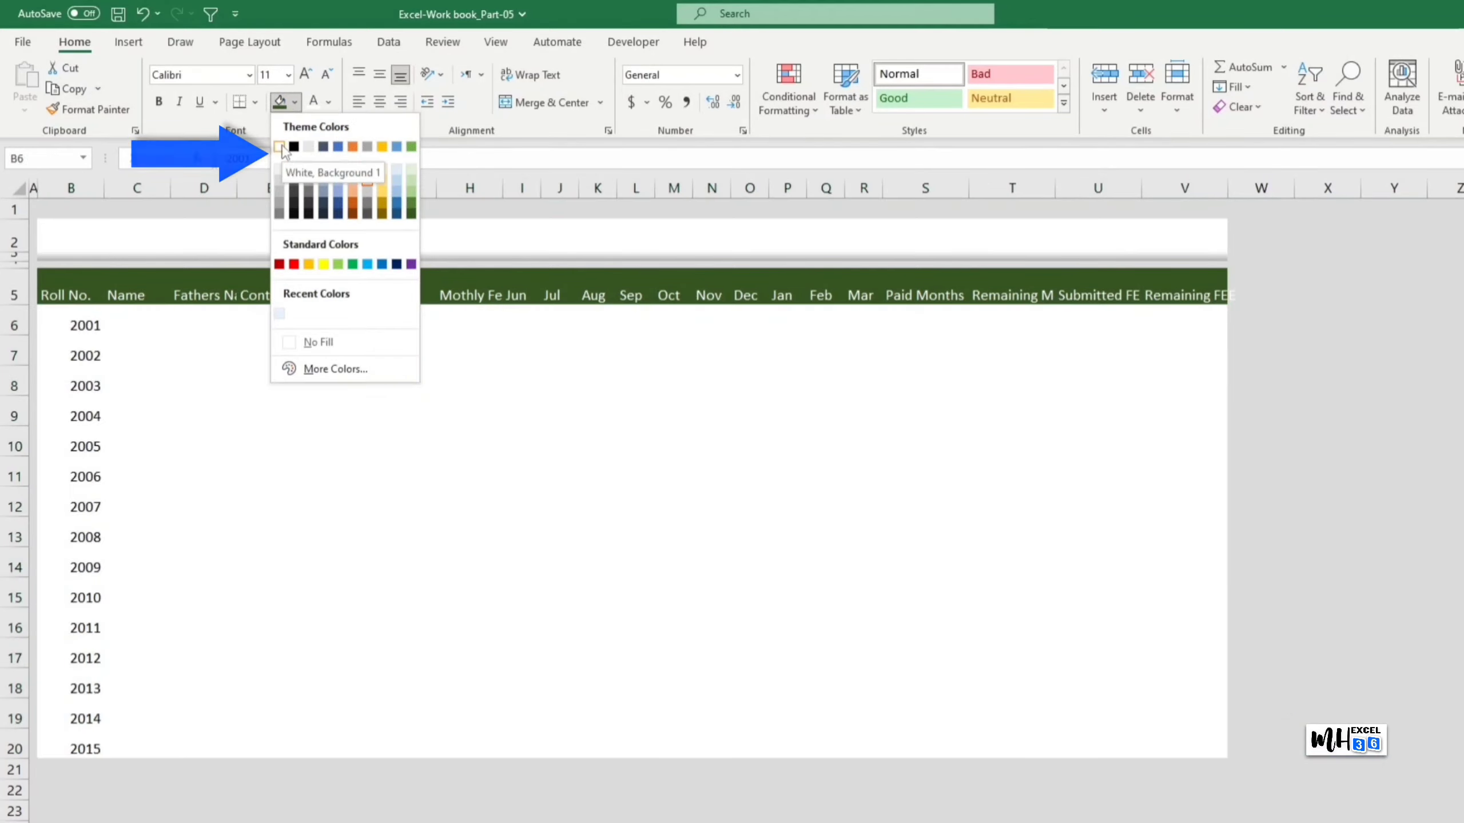
{"action": "left_click", "coordinate": [279, 167]}
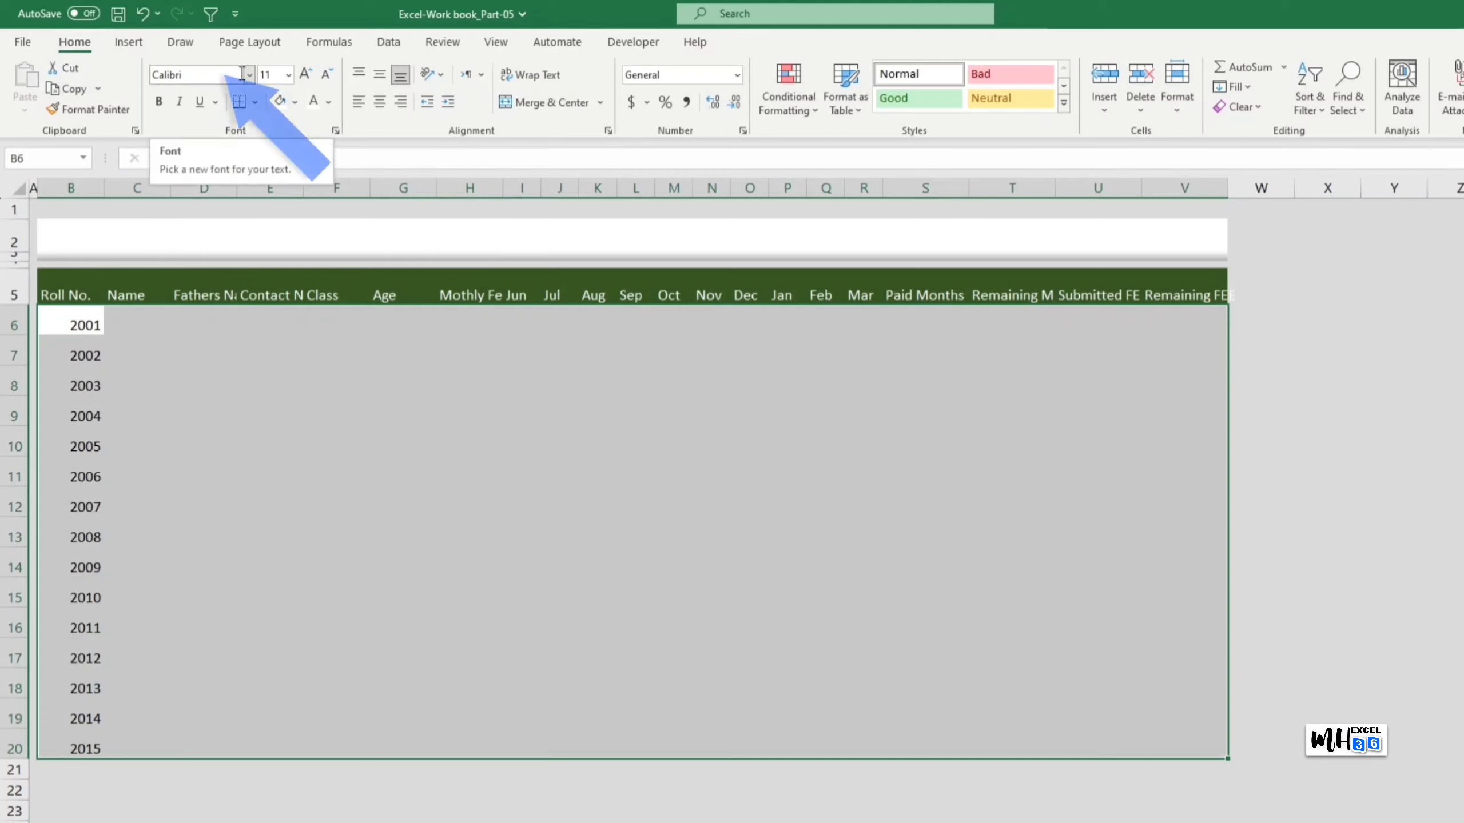
{"action": "left_click", "coordinate": [214, 75]}
{"action": "left_click", "coordinate": [248, 74]}
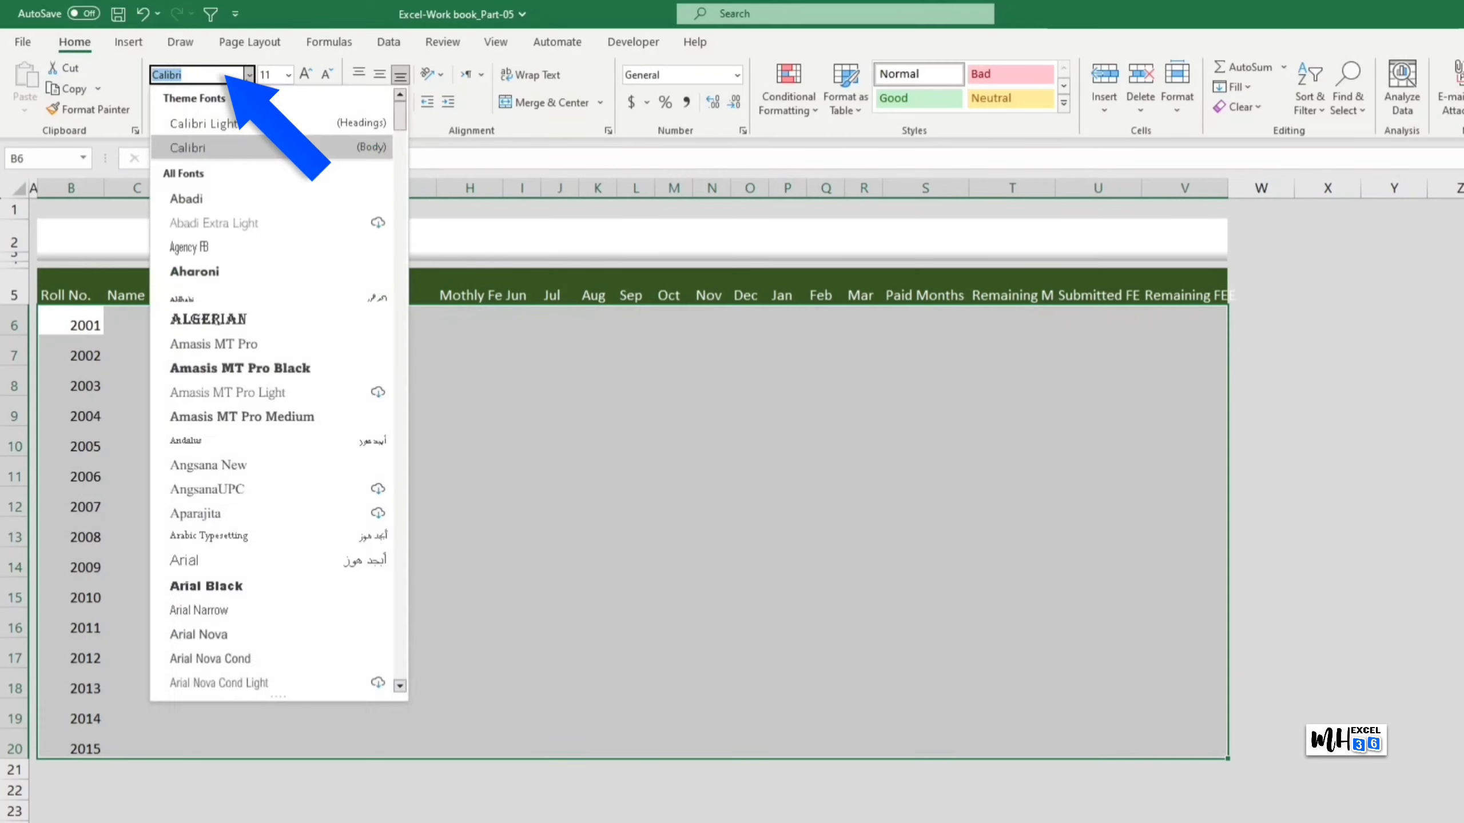
{"action": "type", "text": "Trade Gothic Inline"}
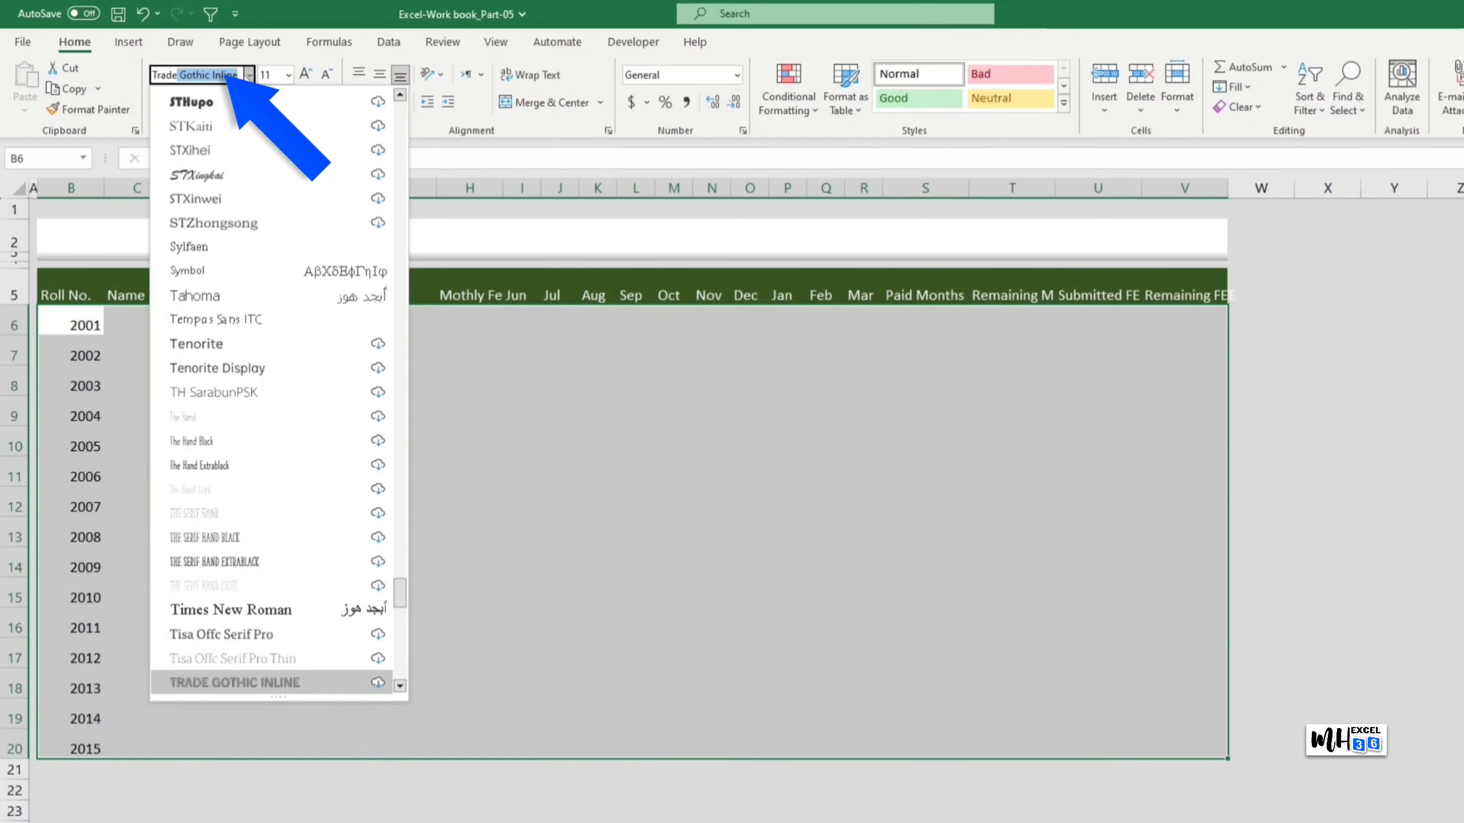
{"action": "scroll", "coordinate": [271, 462], "scroll_direction": "down", "scroll_amount": 1}
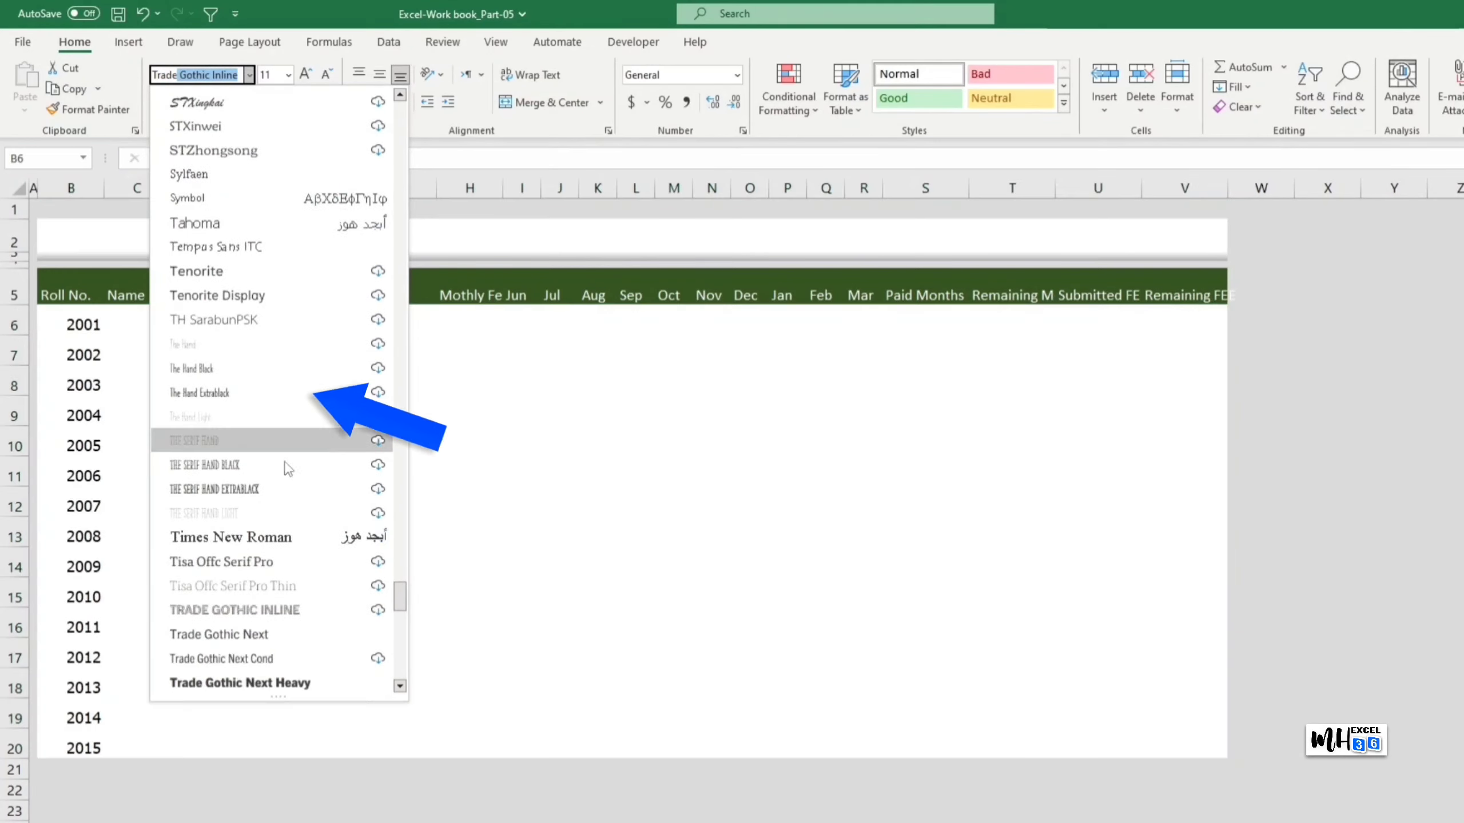
{"action": "left_click", "coordinate": [259, 634]}
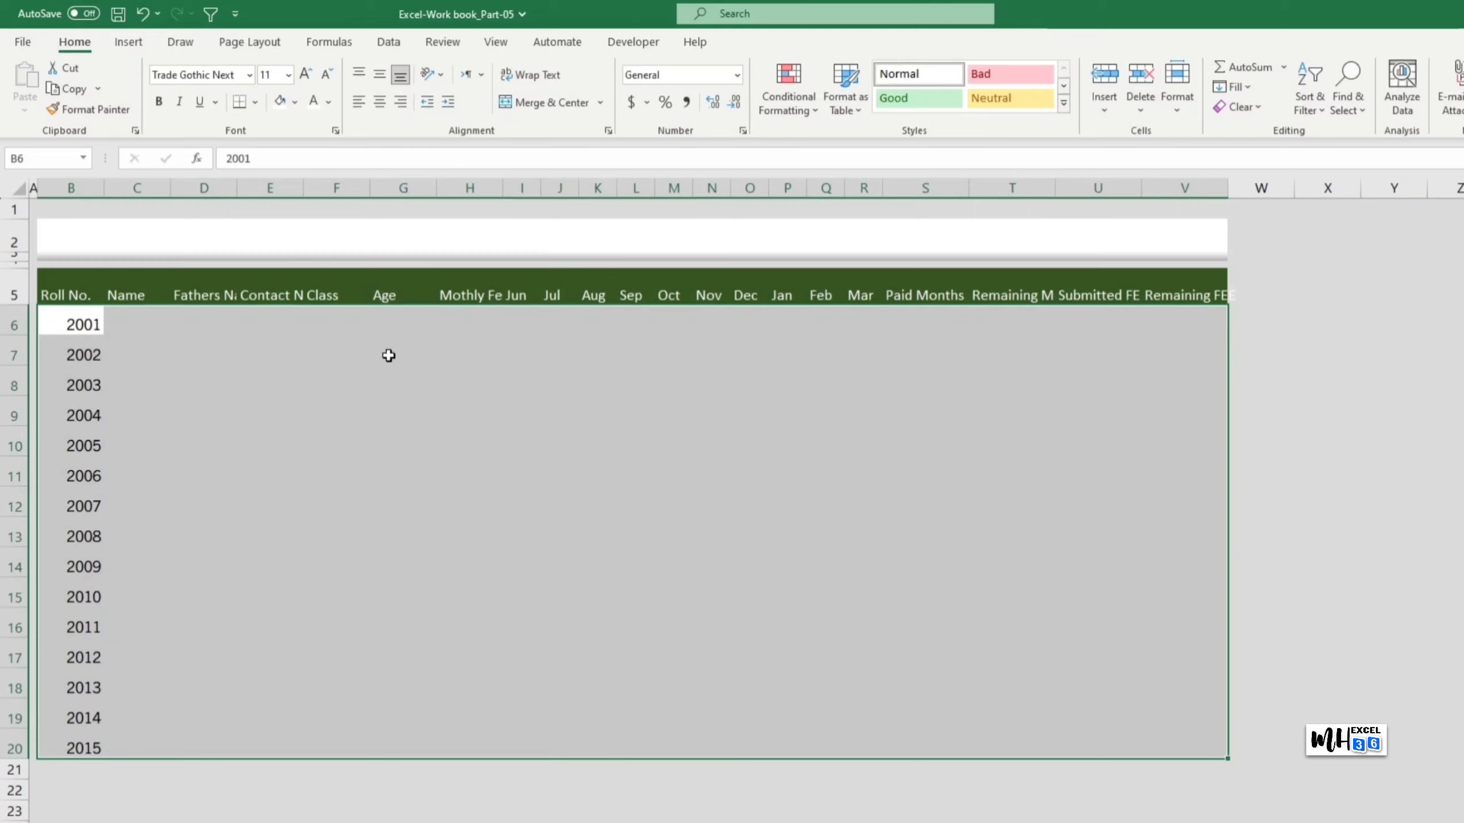
Step: Apply thin solid light grey outline and inside borders to every cell of B5:V20
{"action": "left_click", "coordinate": [255, 105]}
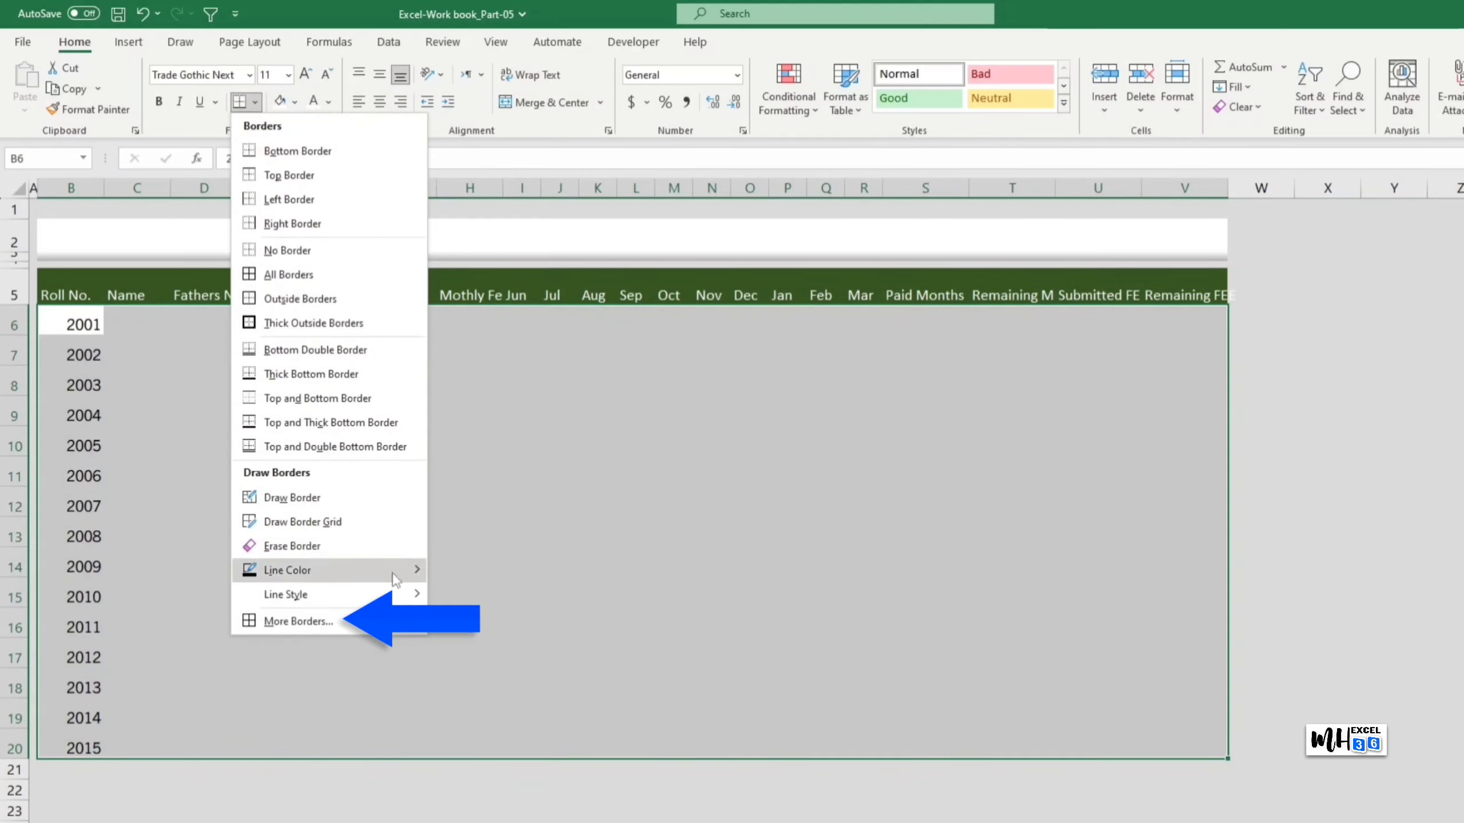
{"action": "left_click", "coordinate": [407, 629]}
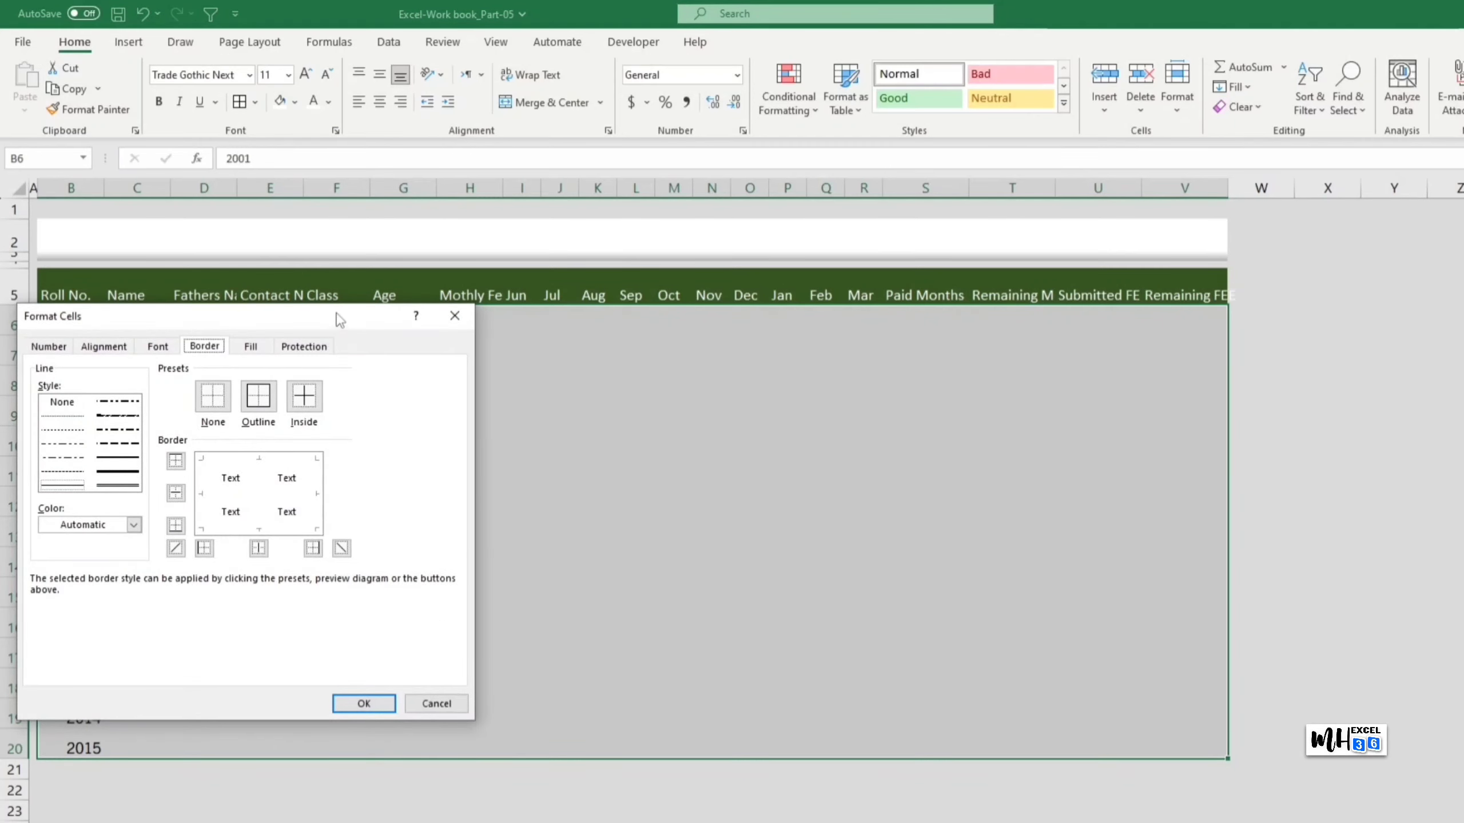
{"action": "left_click_drag", "start_coordinate": [340, 320], "coordinate": [713, 342]}
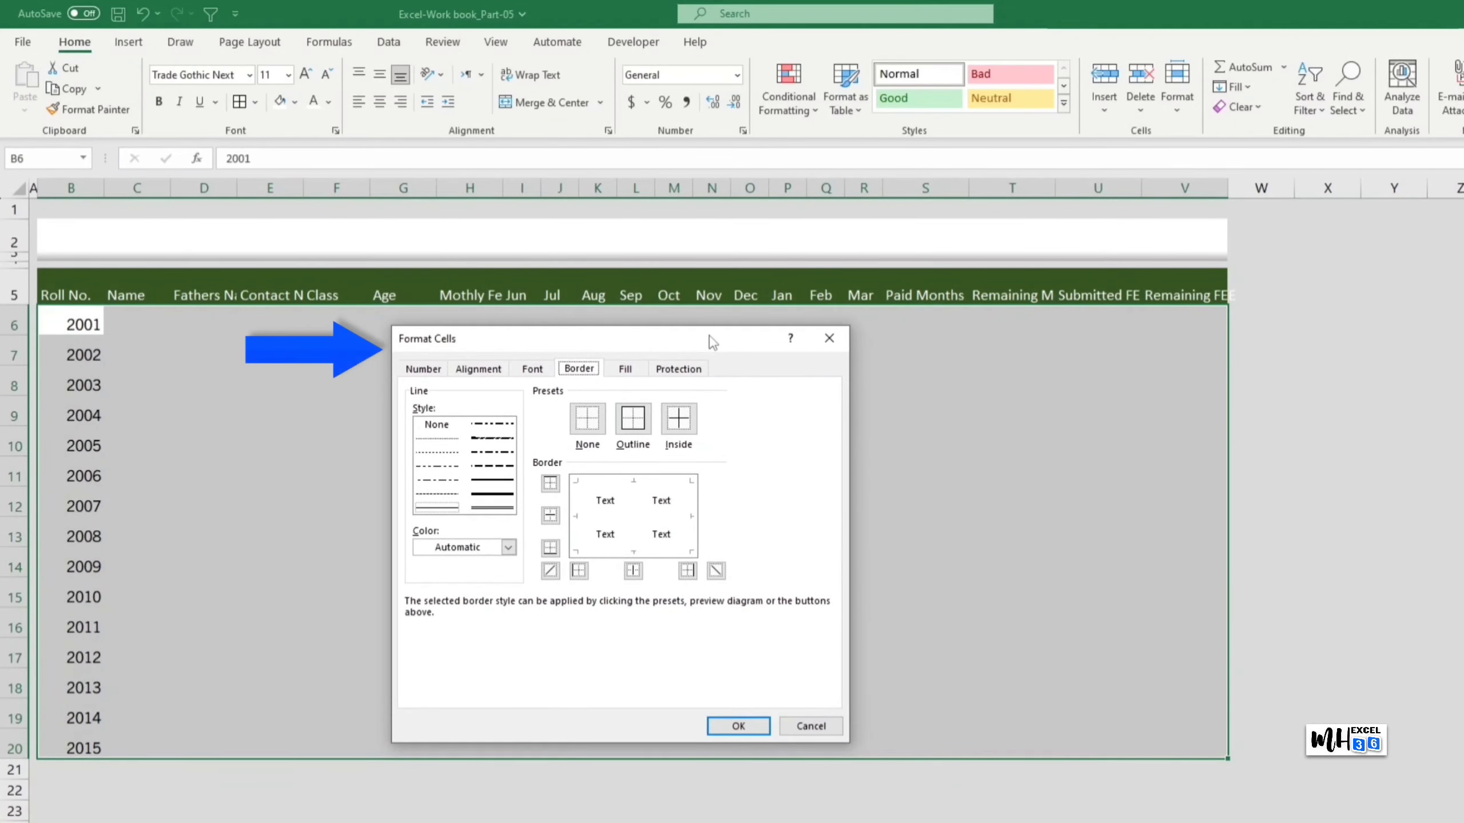
{"action": "left_click", "coordinate": [514, 548]}
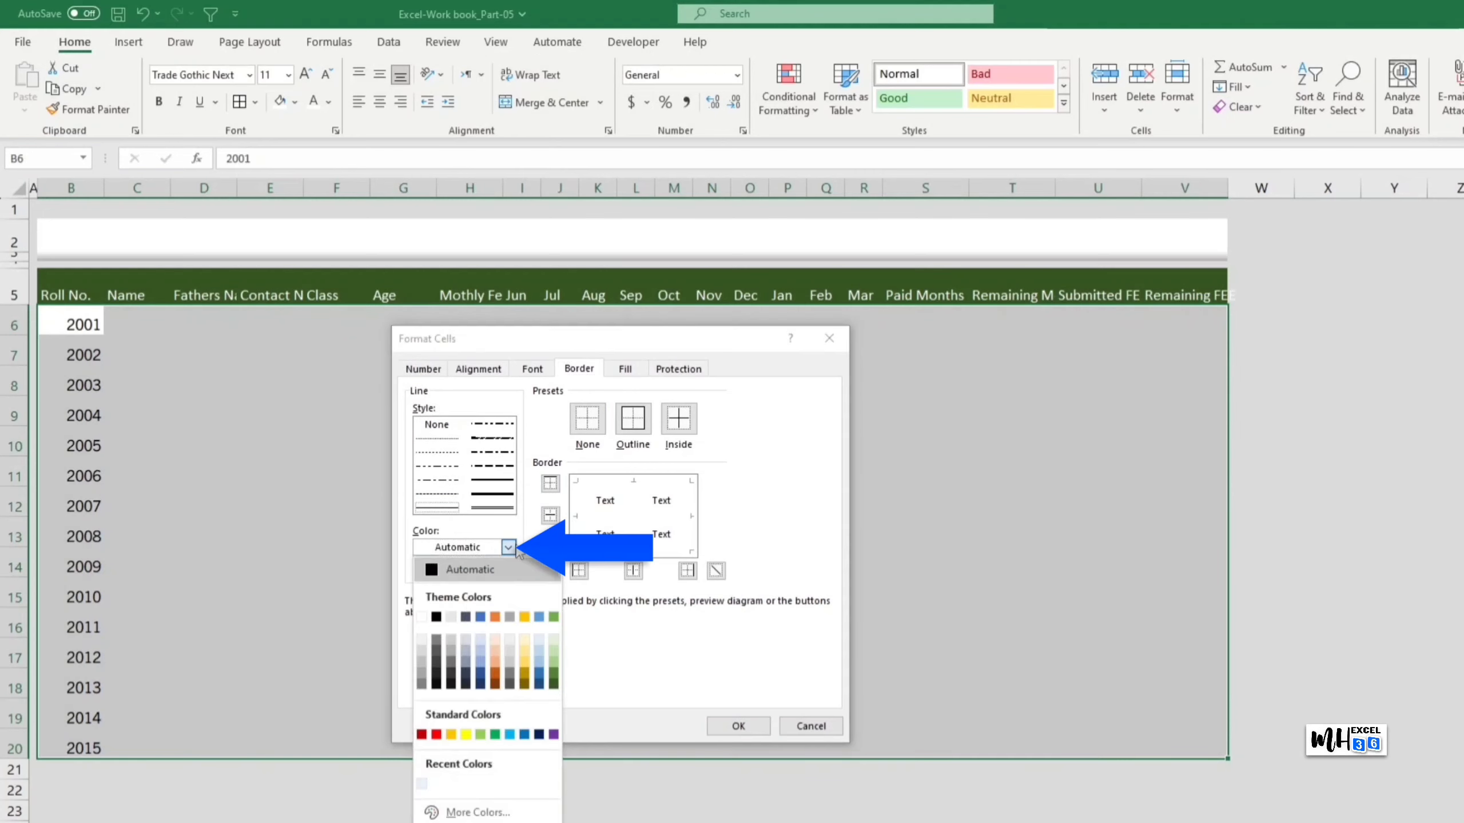
{"action": "left_click", "coordinate": [422, 667]}
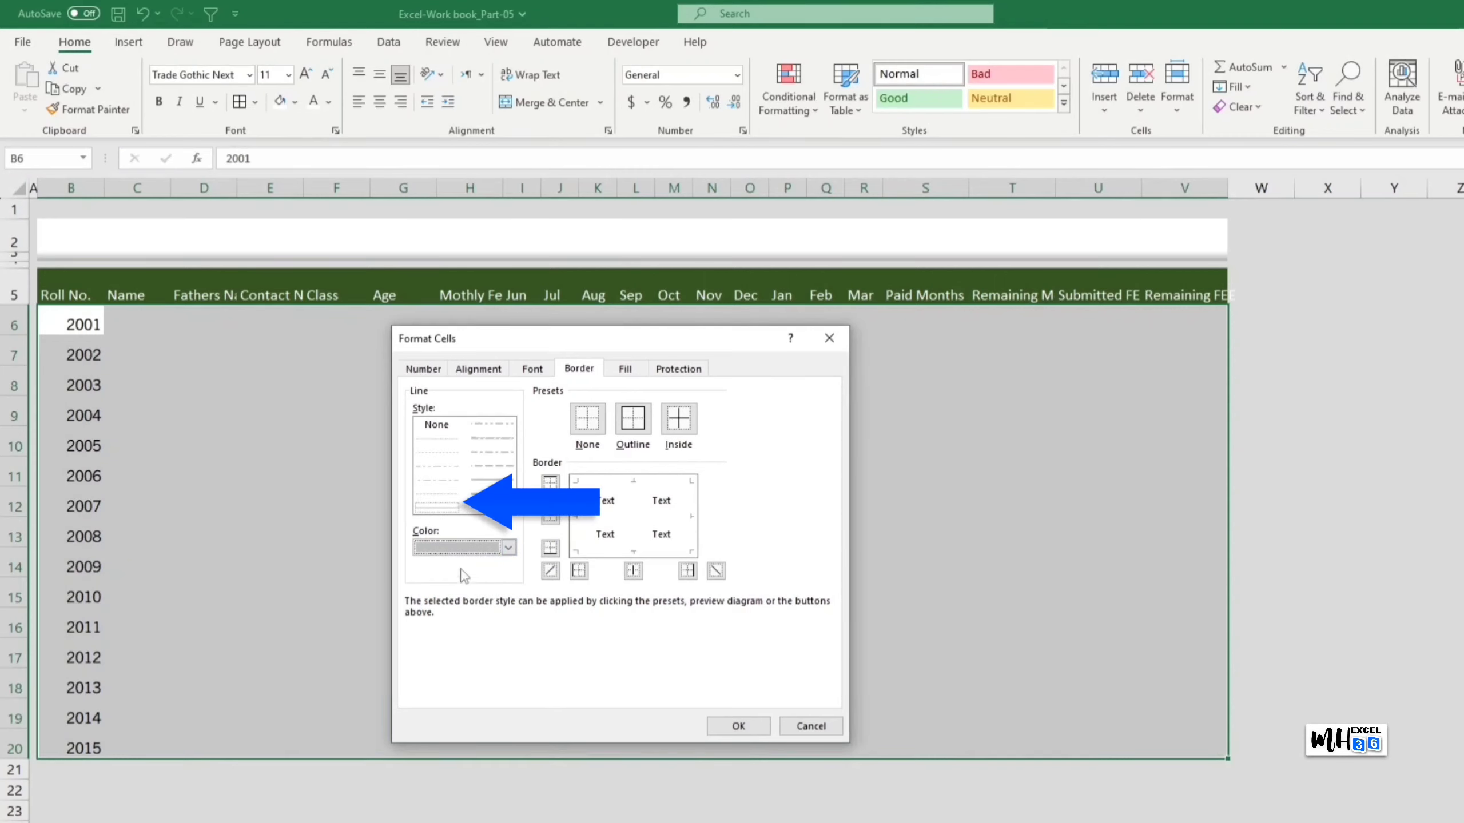
{"action": "left_click", "coordinate": [448, 509]}
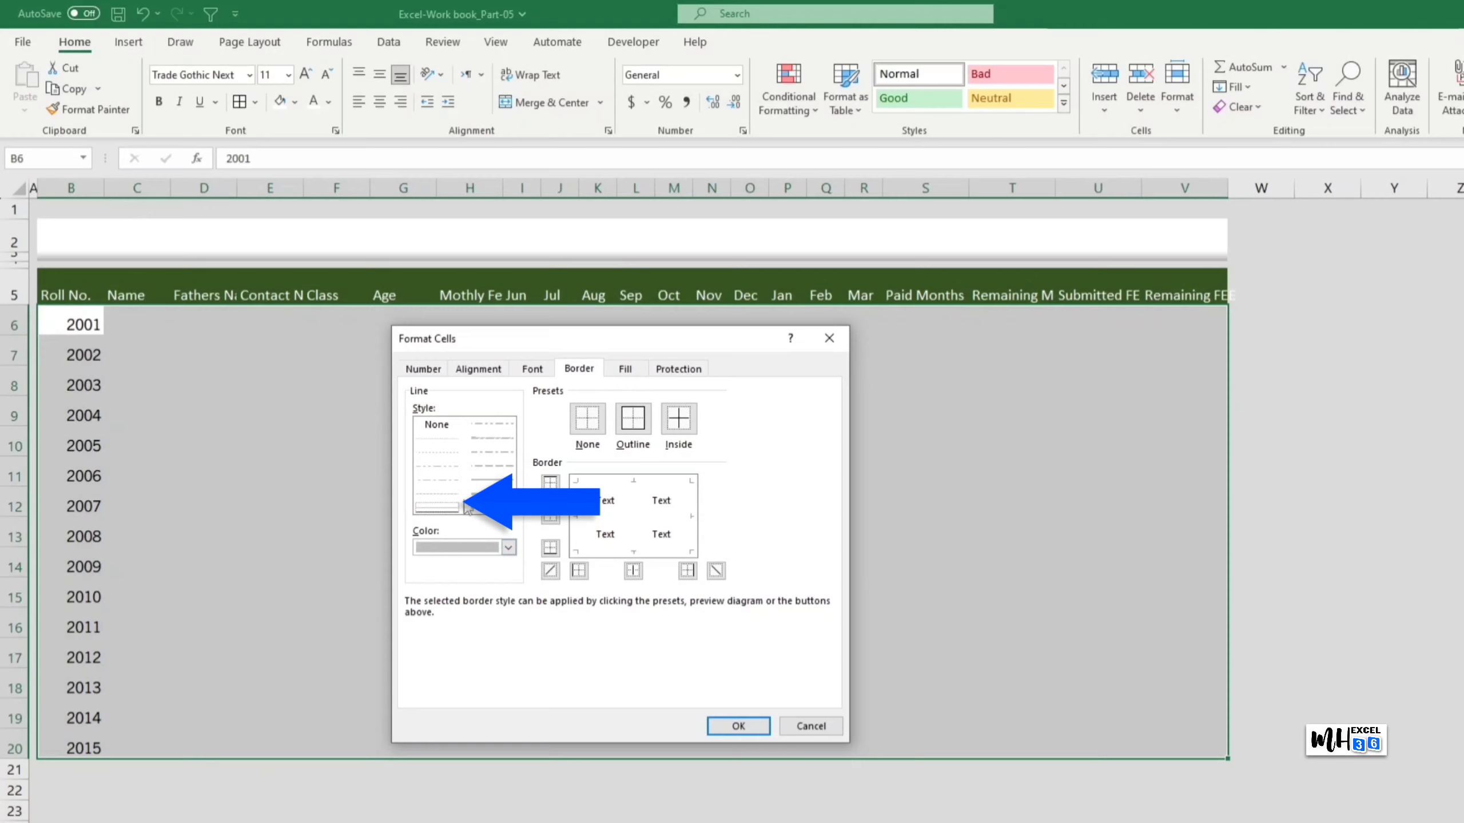
{"action": "left_click", "coordinate": [680, 421]}
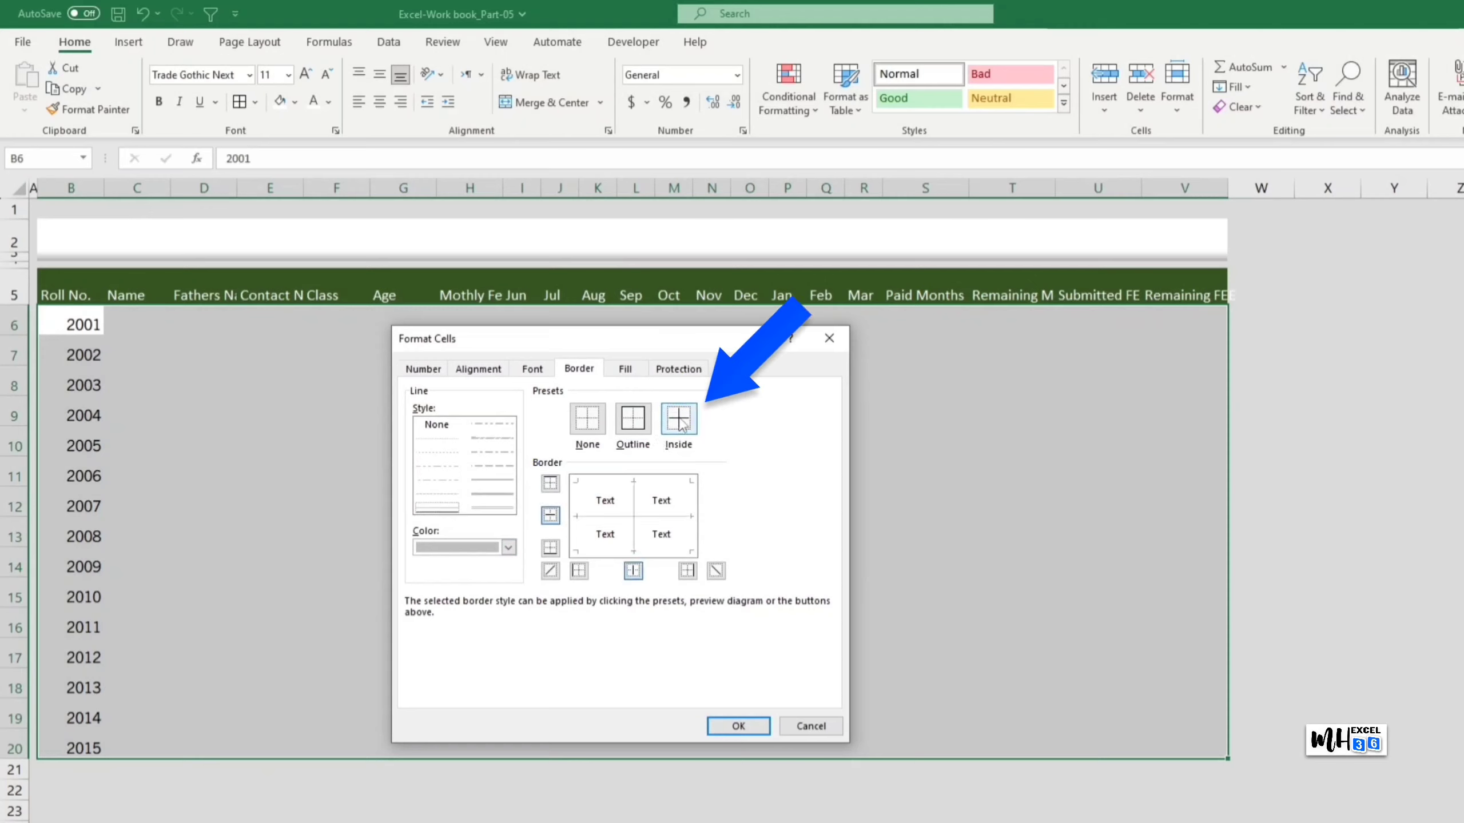
{"action": "left_click", "coordinate": [642, 425]}
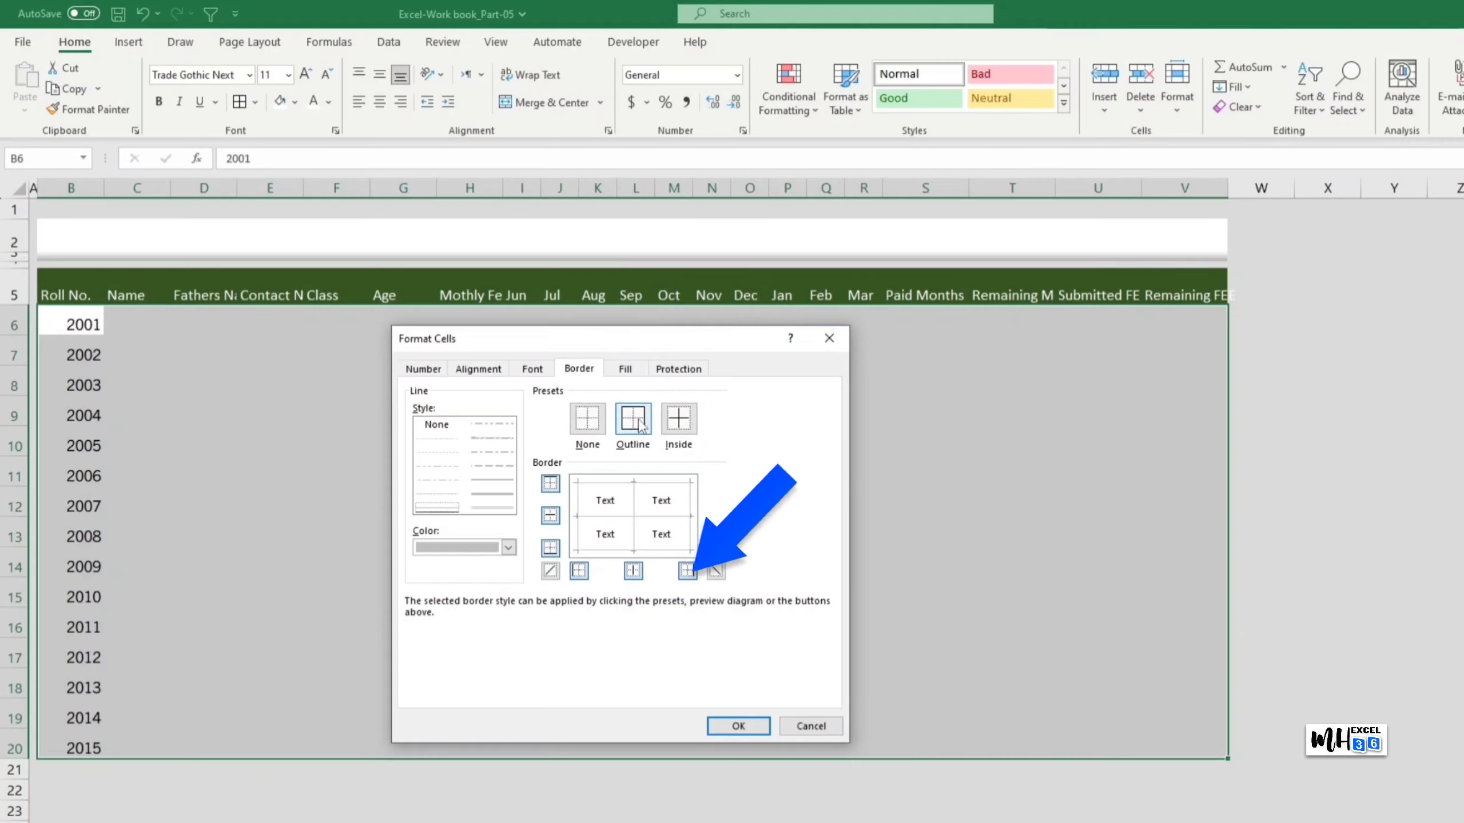
{"action": "left_click", "coordinate": [751, 728]}
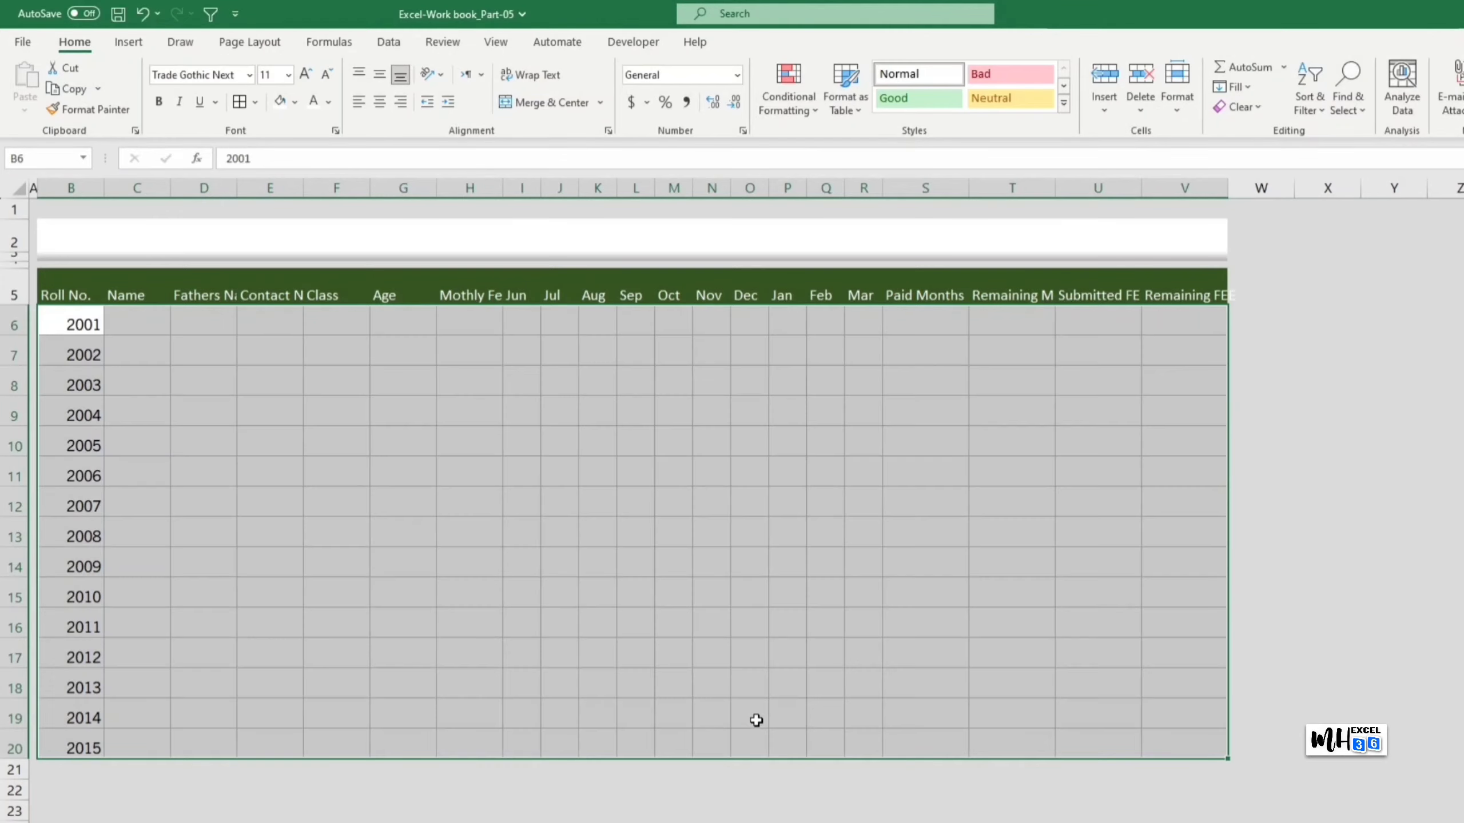
{"action": "left_click", "coordinate": [1408, 633]}
Step: Centre the B5:V5 header labels both vertically and horizontally
{"action": "left_click_drag", "start_coordinate": [81, 295], "coordinate": [1216, 294]}
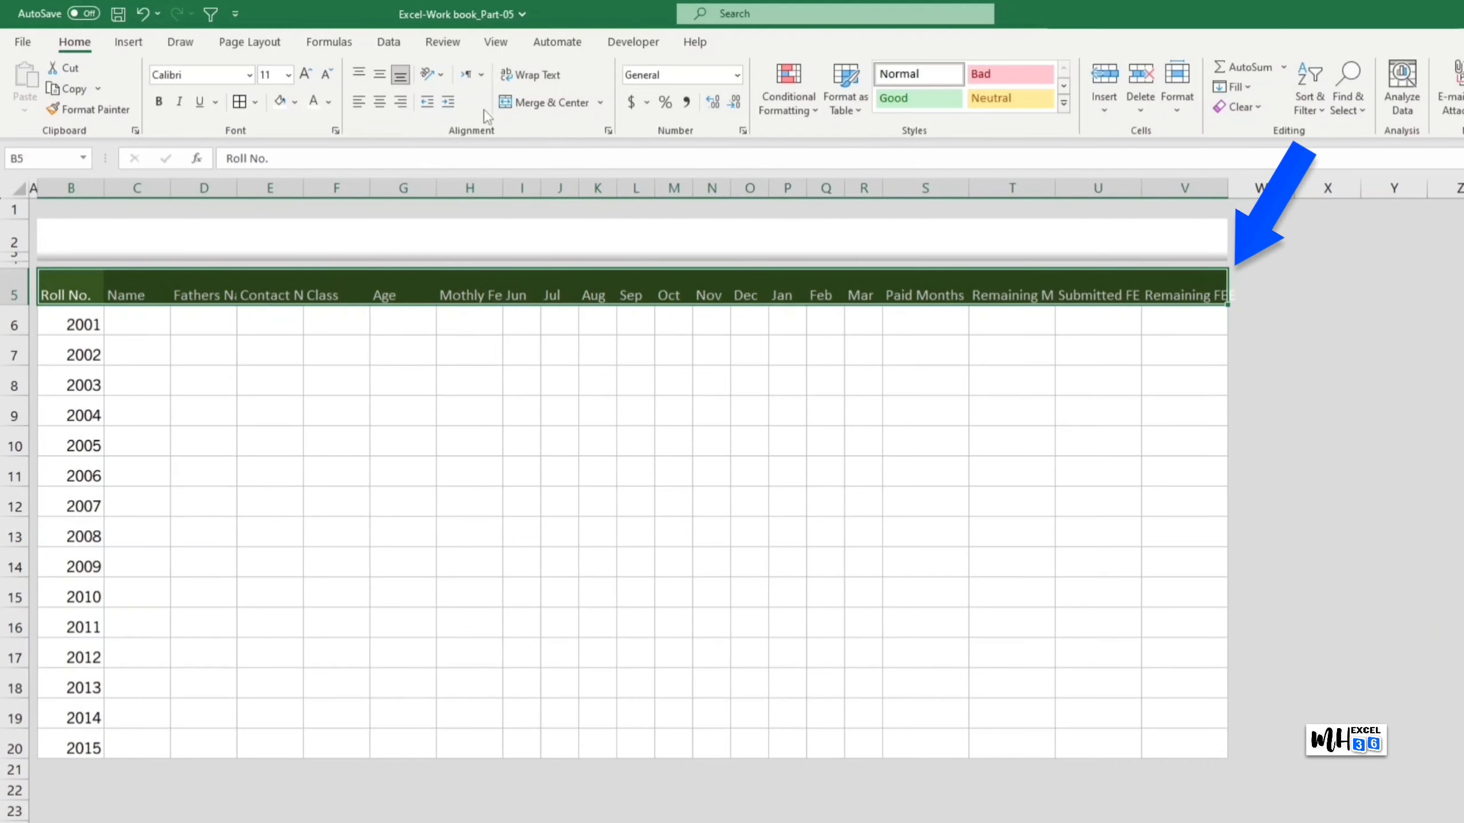
{"action": "left_click", "coordinate": [378, 77]}
{"action": "left_click", "coordinate": [380, 102]}
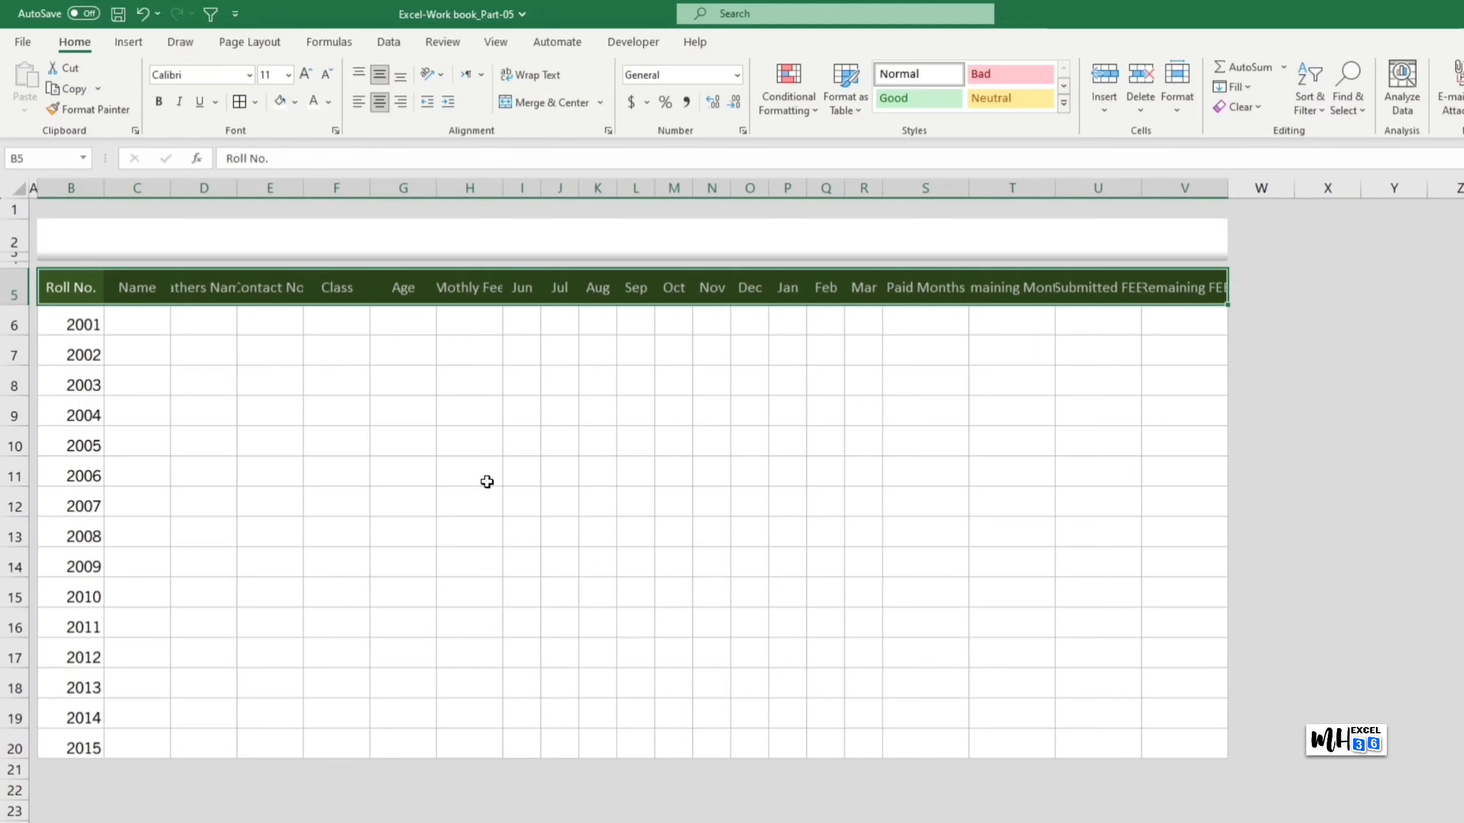
Step: Give the header cells outline and inside dividing borders, and make them bold
{"action": "key", "text": "ctrl+1"}
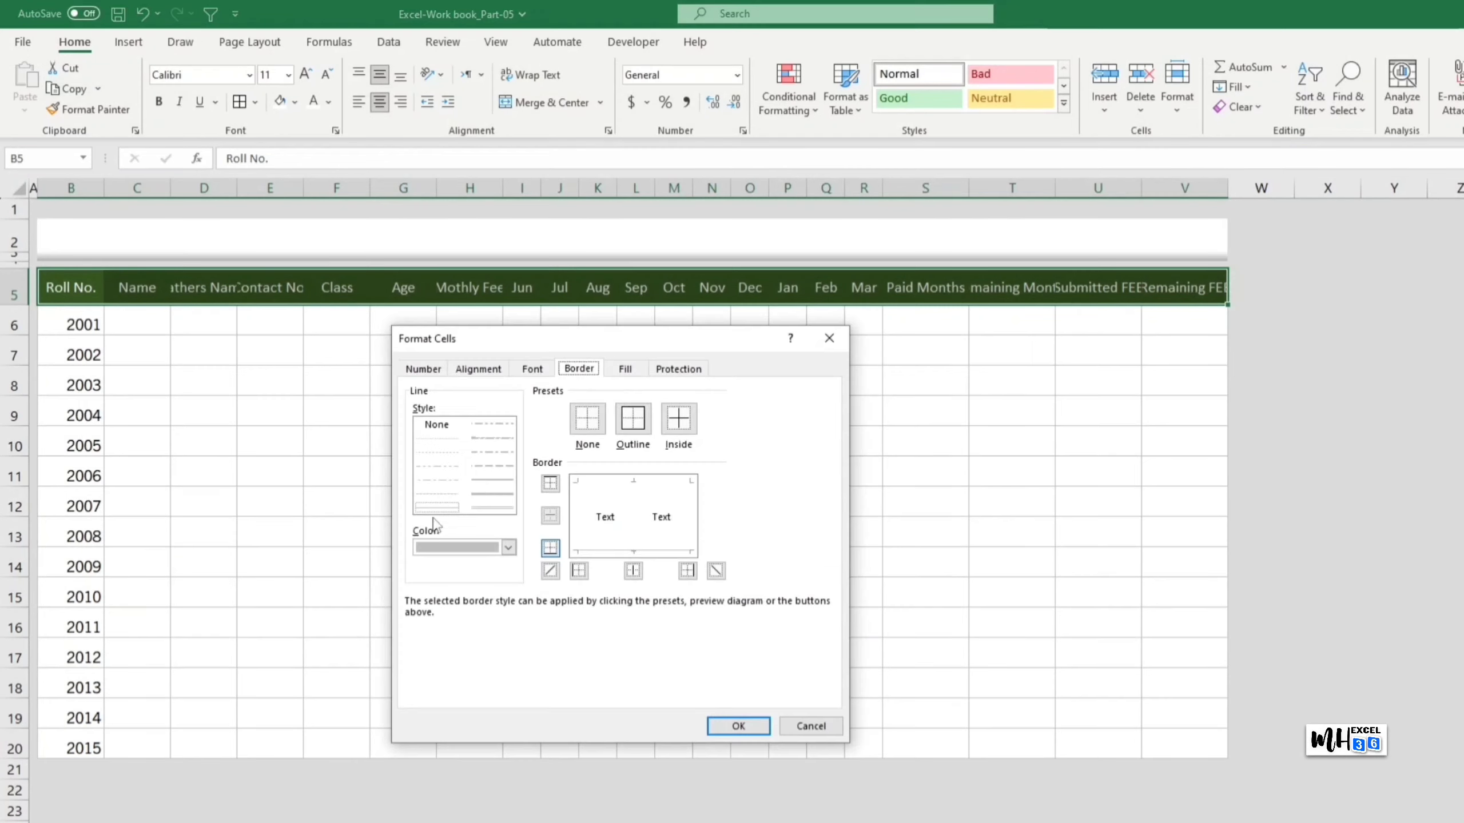
{"action": "left_click", "coordinate": [633, 418]}
{"action": "left_click", "coordinate": [676, 421]}
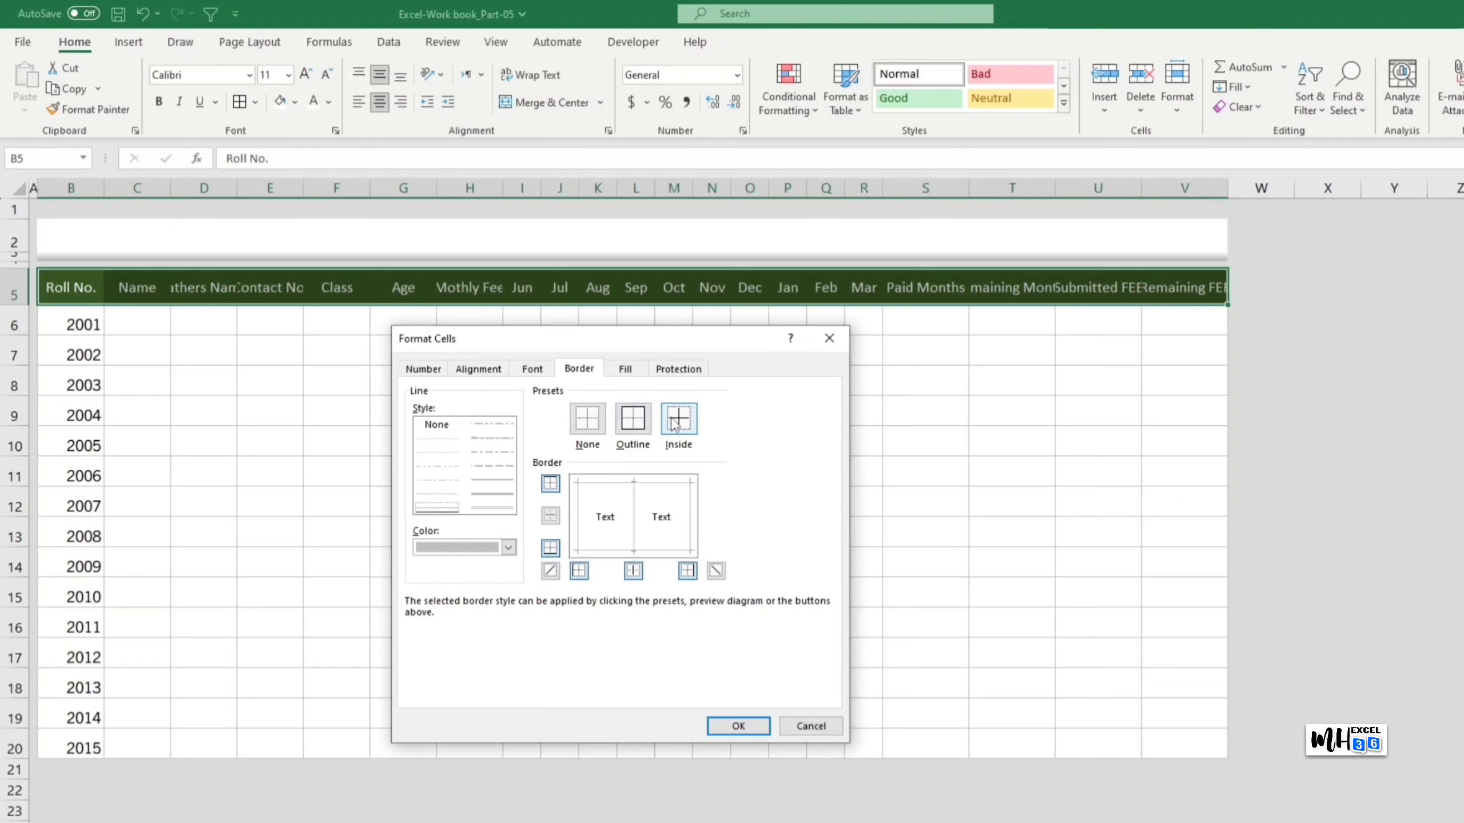
{"action": "left_click", "coordinate": [738, 726]}
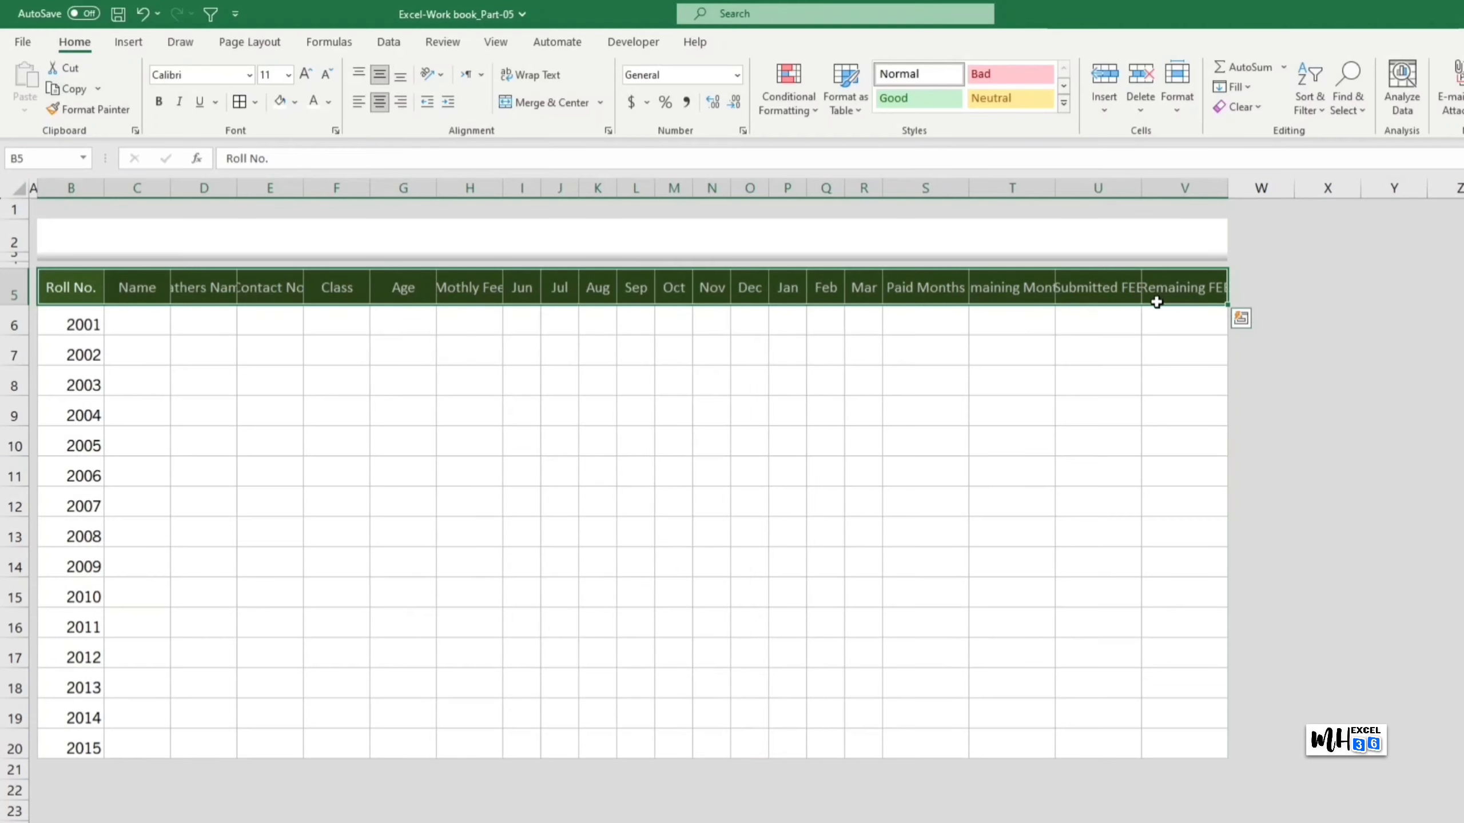
{"action": "key", "text": "ctrl+b"}
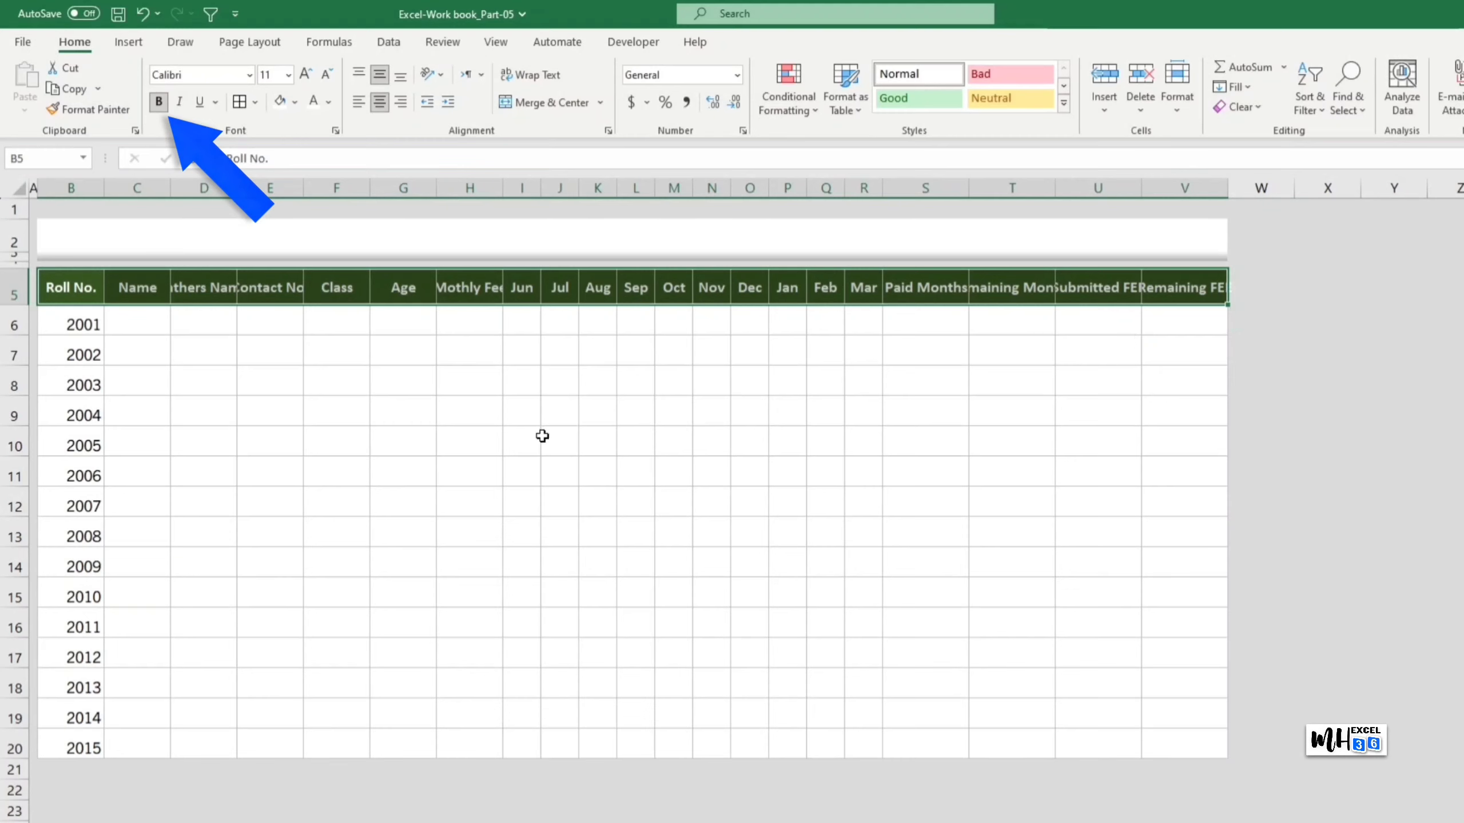
Step: Widen the Name, Fathers Name, Contact No. and Mothly Fee columns
{"action": "left_click", "coordinate": [649, 432]}
{"action": "left_click_drag", "start_coordinate": [172, 184], "coordinate": [474, 193]}
{"action": "left_click_drag", "start_coordinate": [673, 193], "coordinate": [716, 192]}
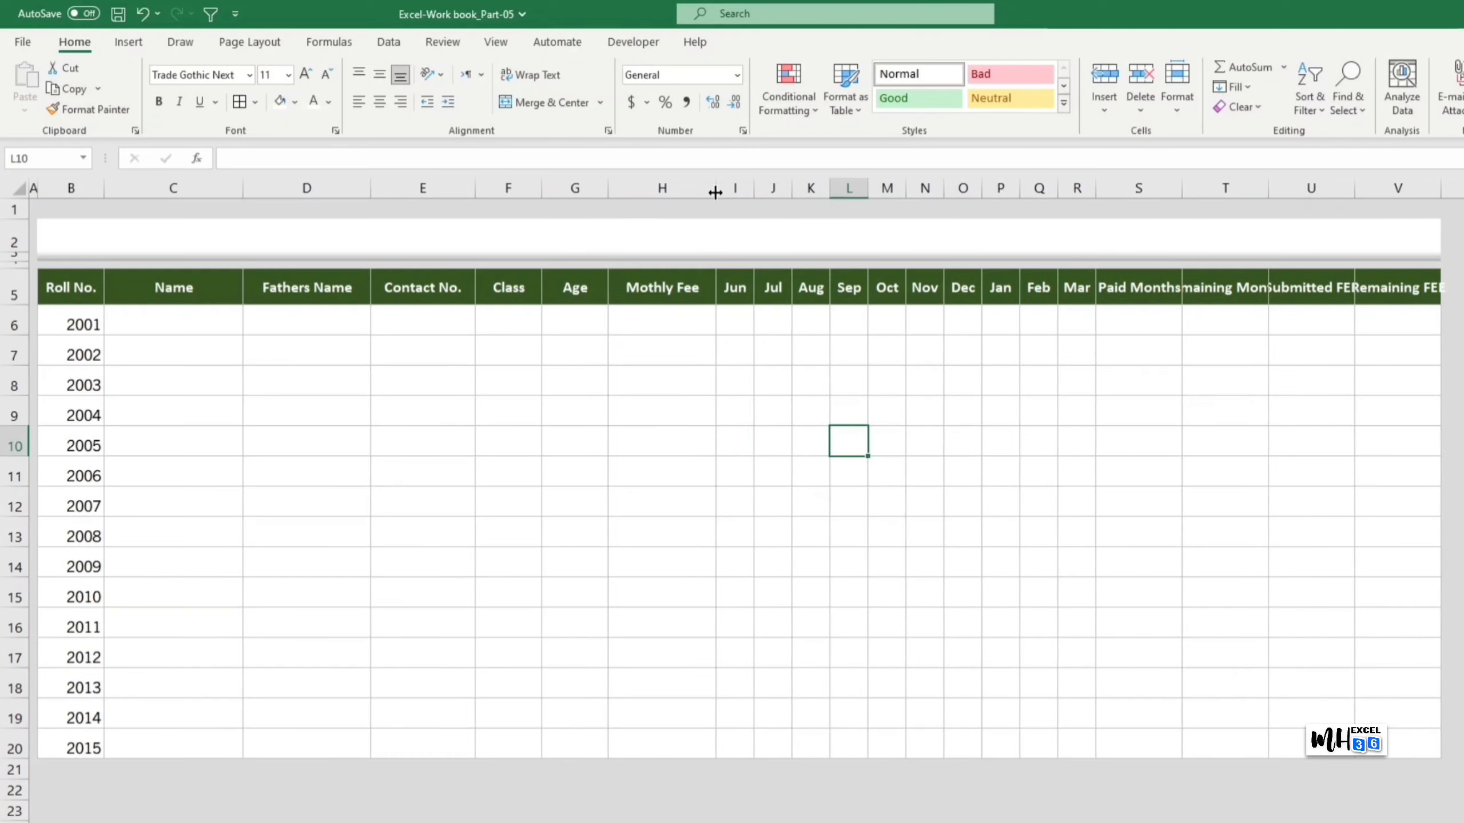
Step: Wrap the S5:V5 headers onto two lines and make row 5 slightly taller
{"action": "left_click_drag", "start_coordinate": [1138, 287], "coordinate": [1377, 284]}
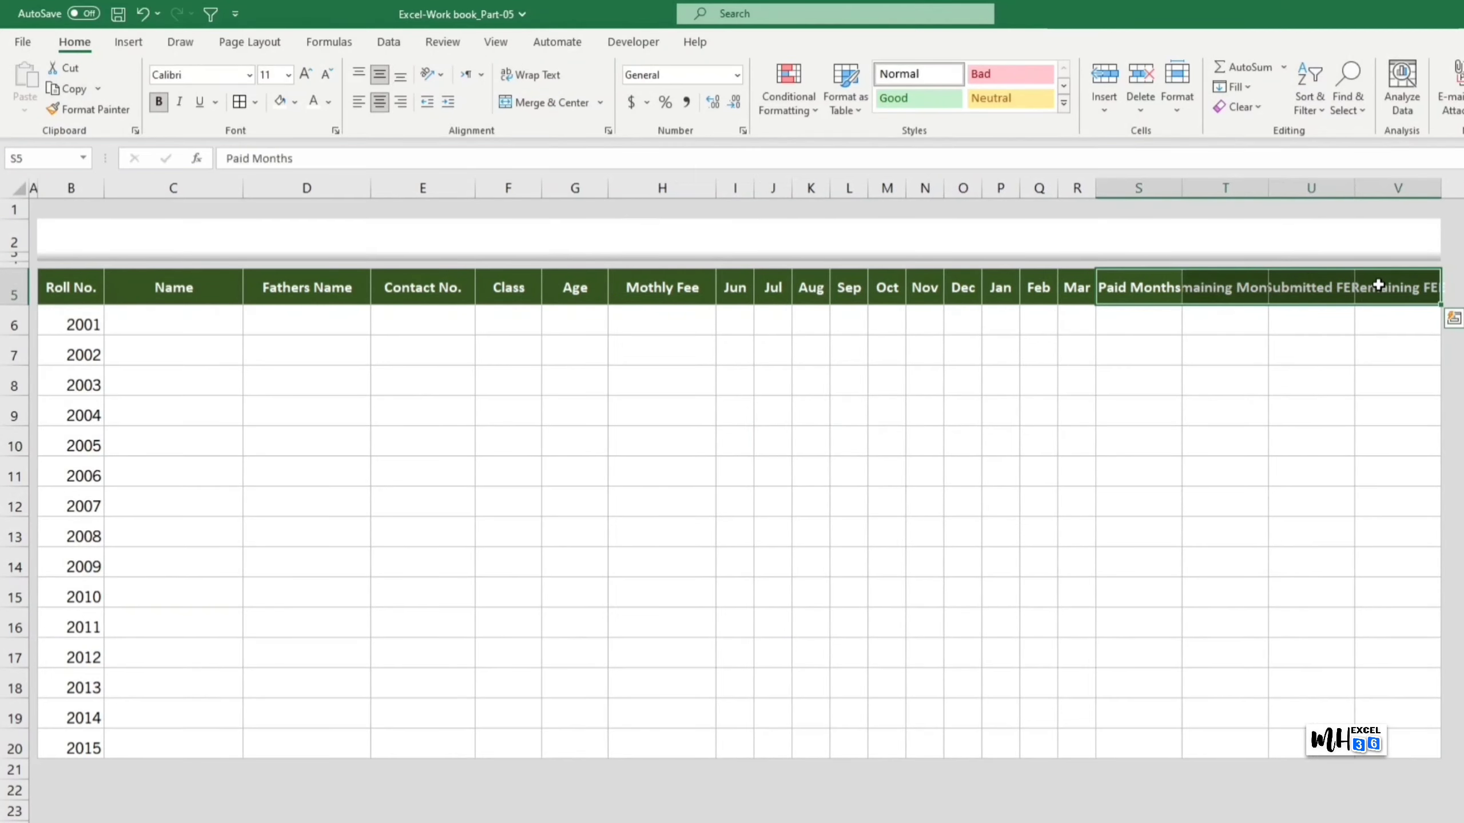
{"action": "left_click", "coordinate": [537, 78]}
{"action": "left_click_drag", "start_coordinate": [18, 304], "coordinate": [21, 308]}
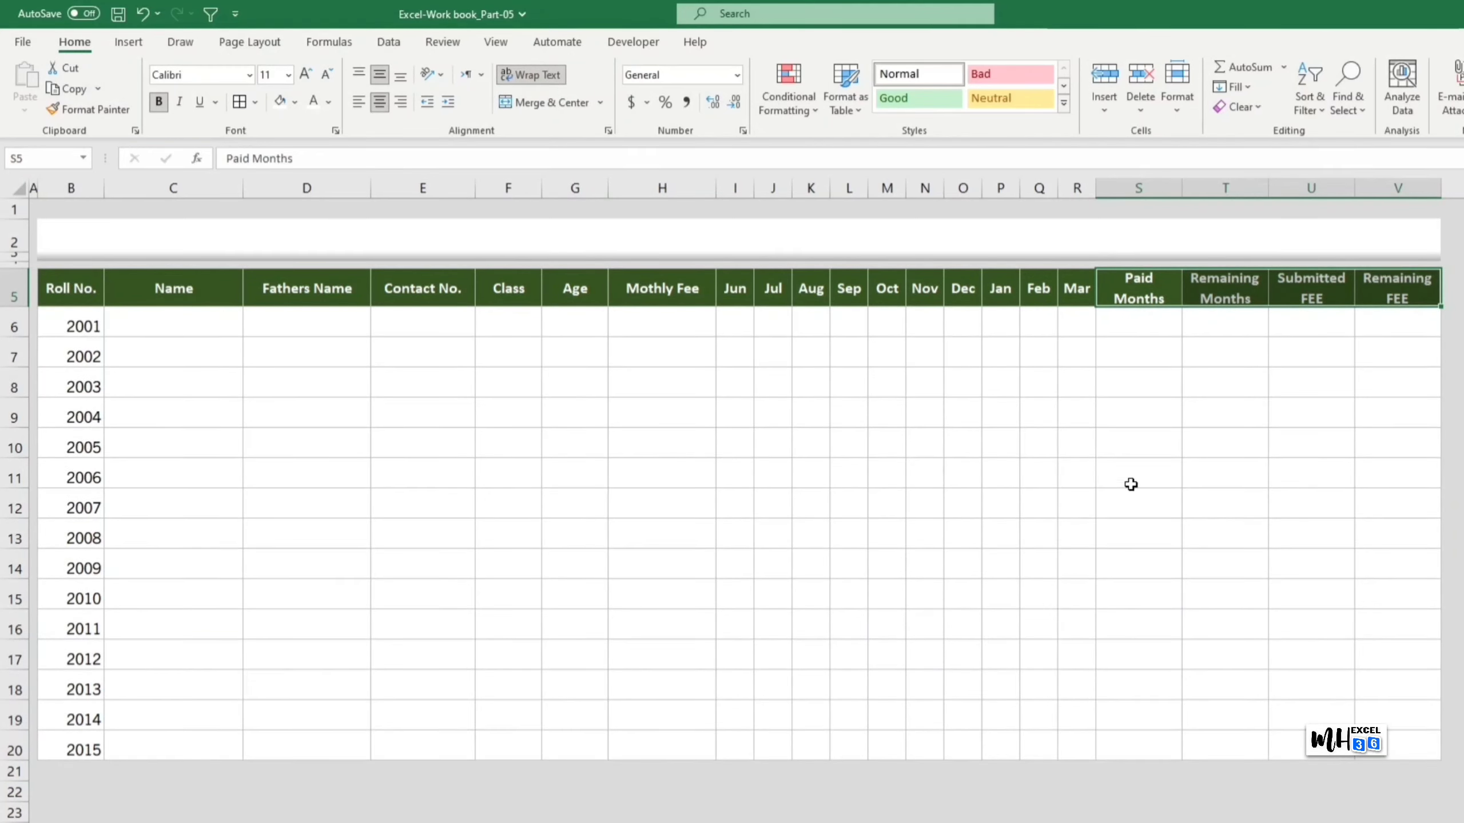
{"action": "left_click", "coordinate": [1222, 507]}
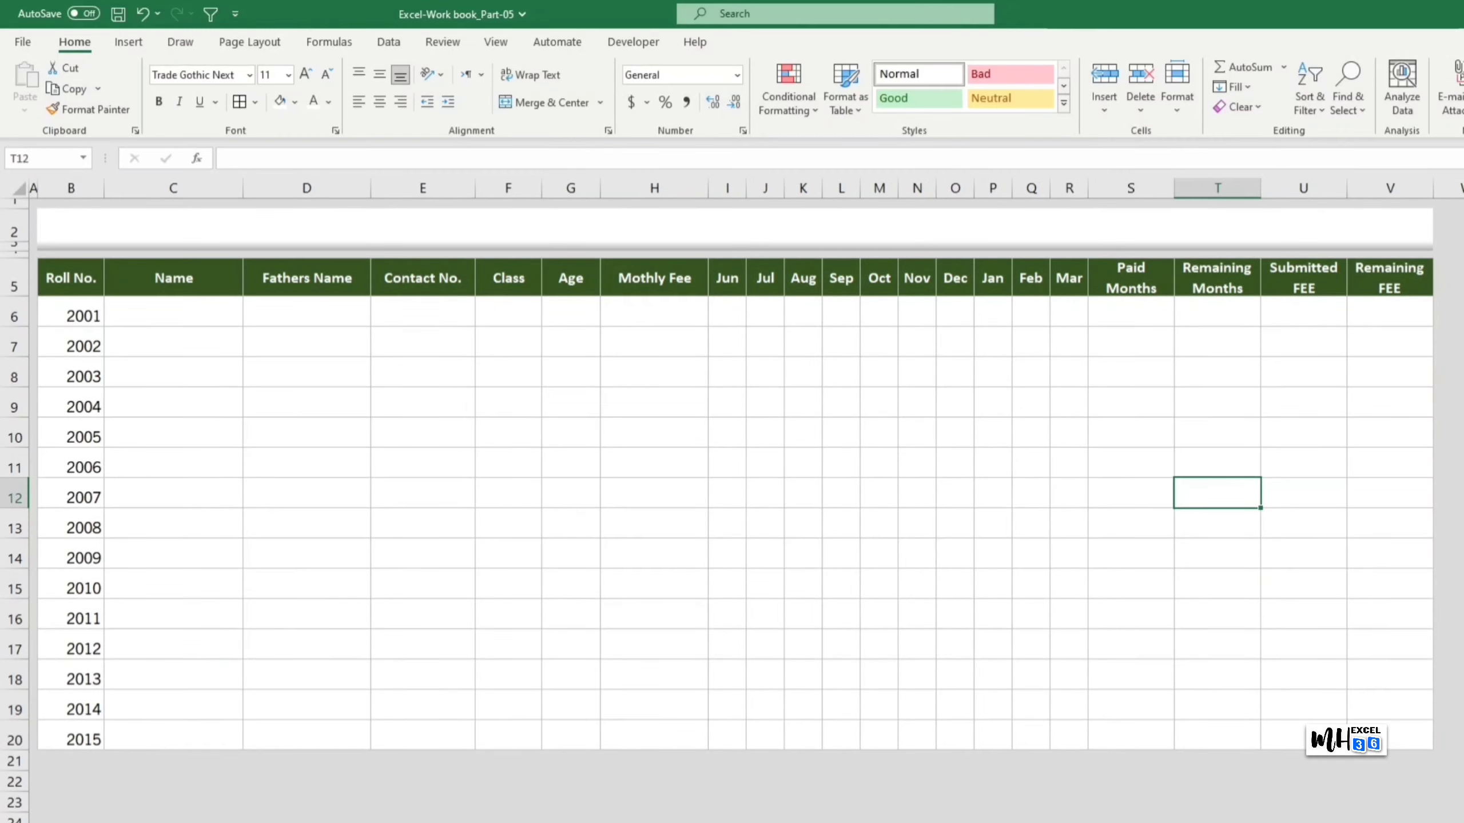
Step: Merge and centre B2:V2, then enter the title 'TUTION FEE RECORDS 2023'
{"action": "left_click", "coordinate": [520, 228]}
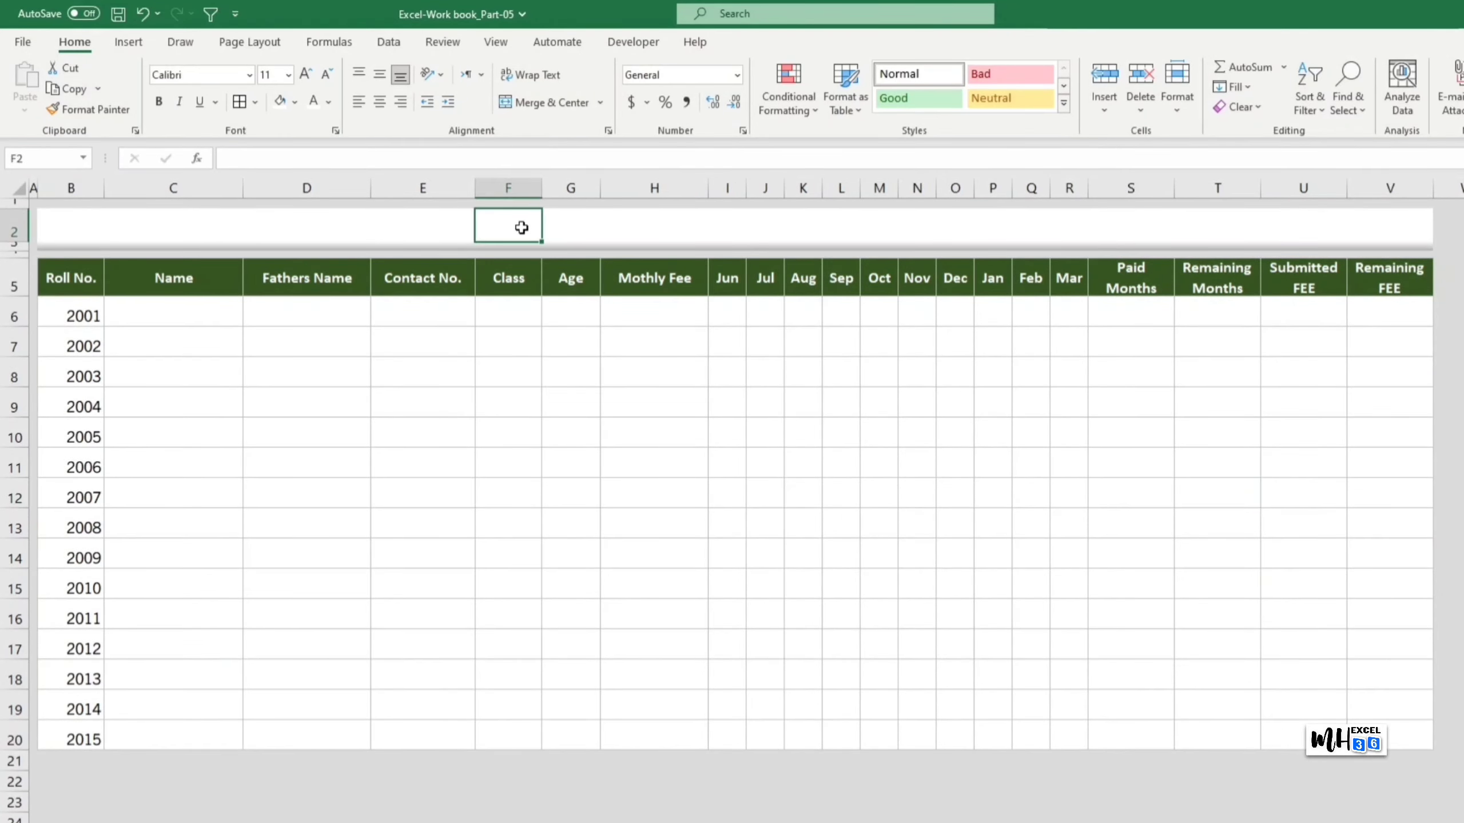
{"action": "left_click_drag", "start_coordinate": [70, 229], "coordinate": [1348, 228]}
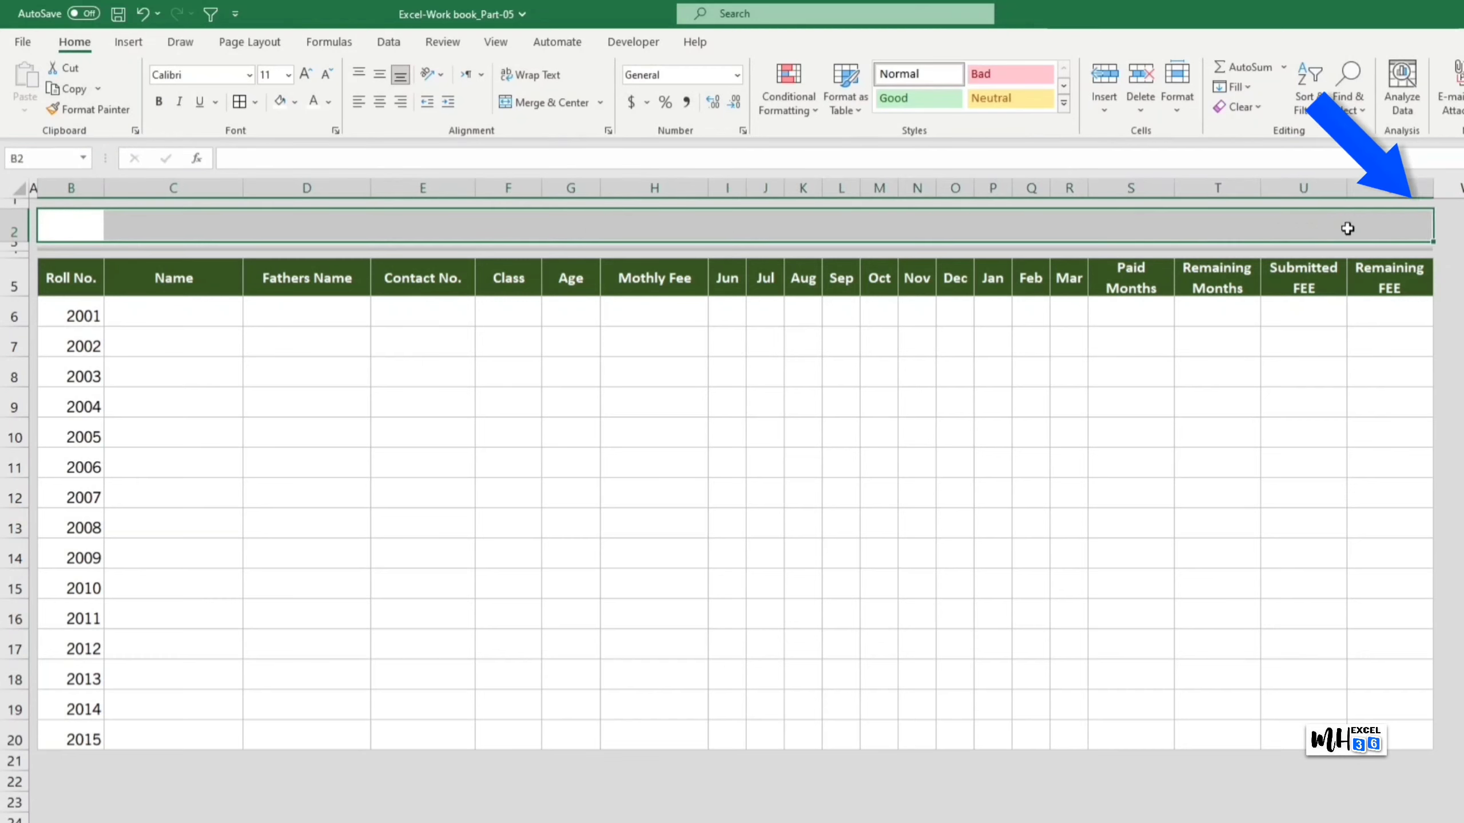
{"action": "left_click", "coordinate": [544, 107]}
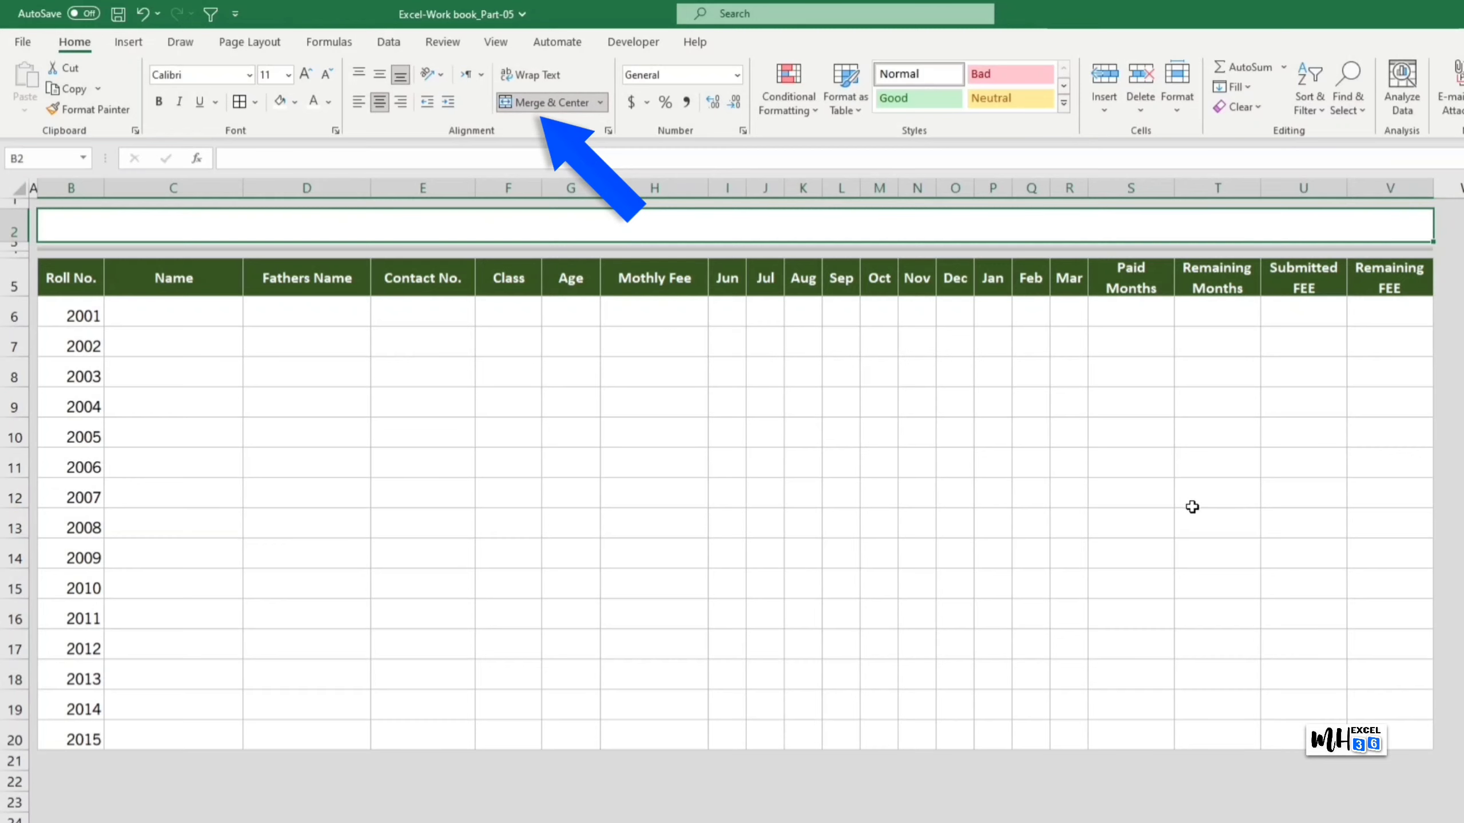
{"action": "double_click", "coordinate": [648, 227]}
{"action": "type", "text": "TUTIO"}
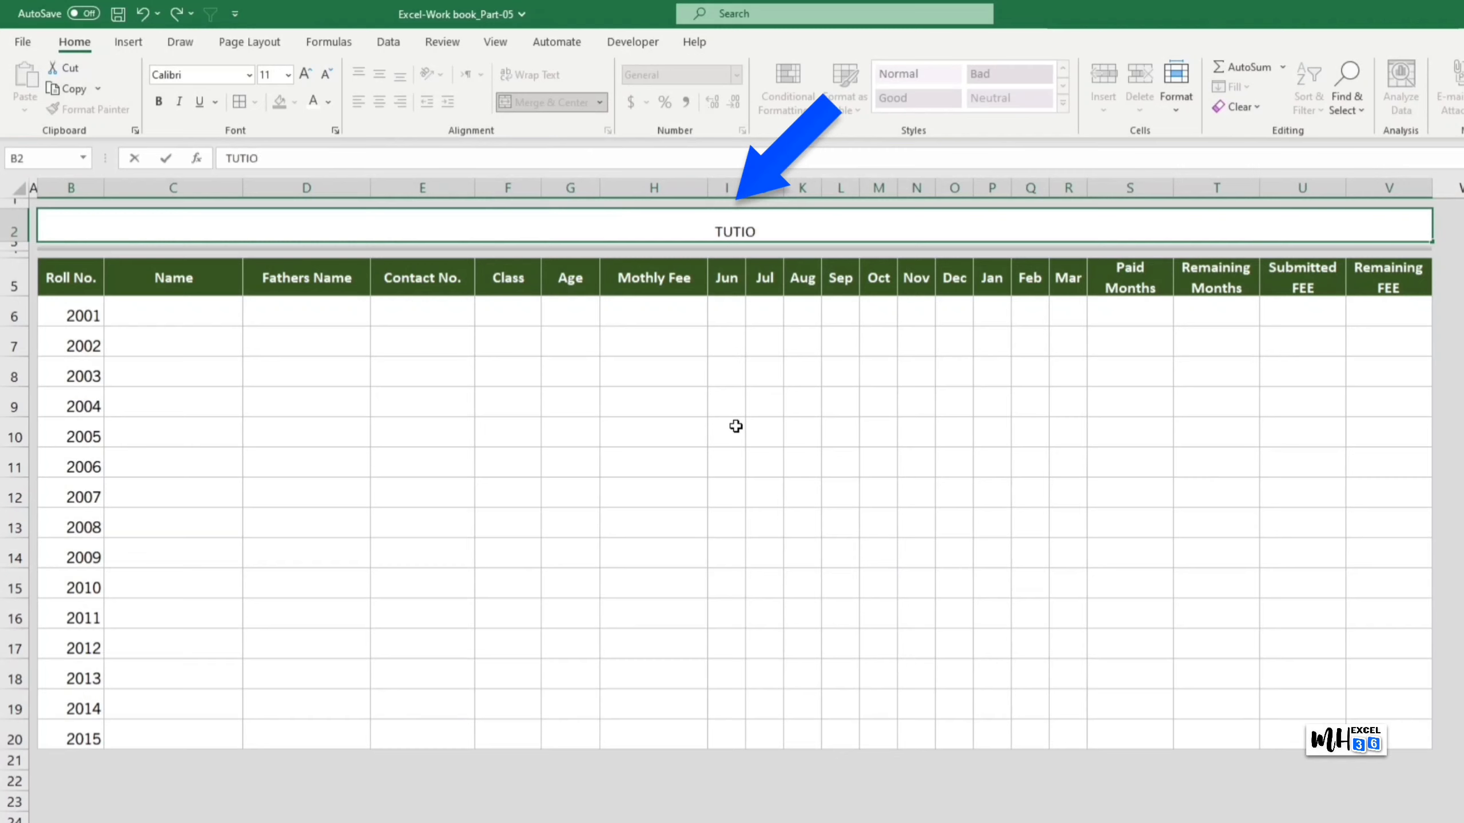
{"action": "type", "text": "N FEE RECO"}
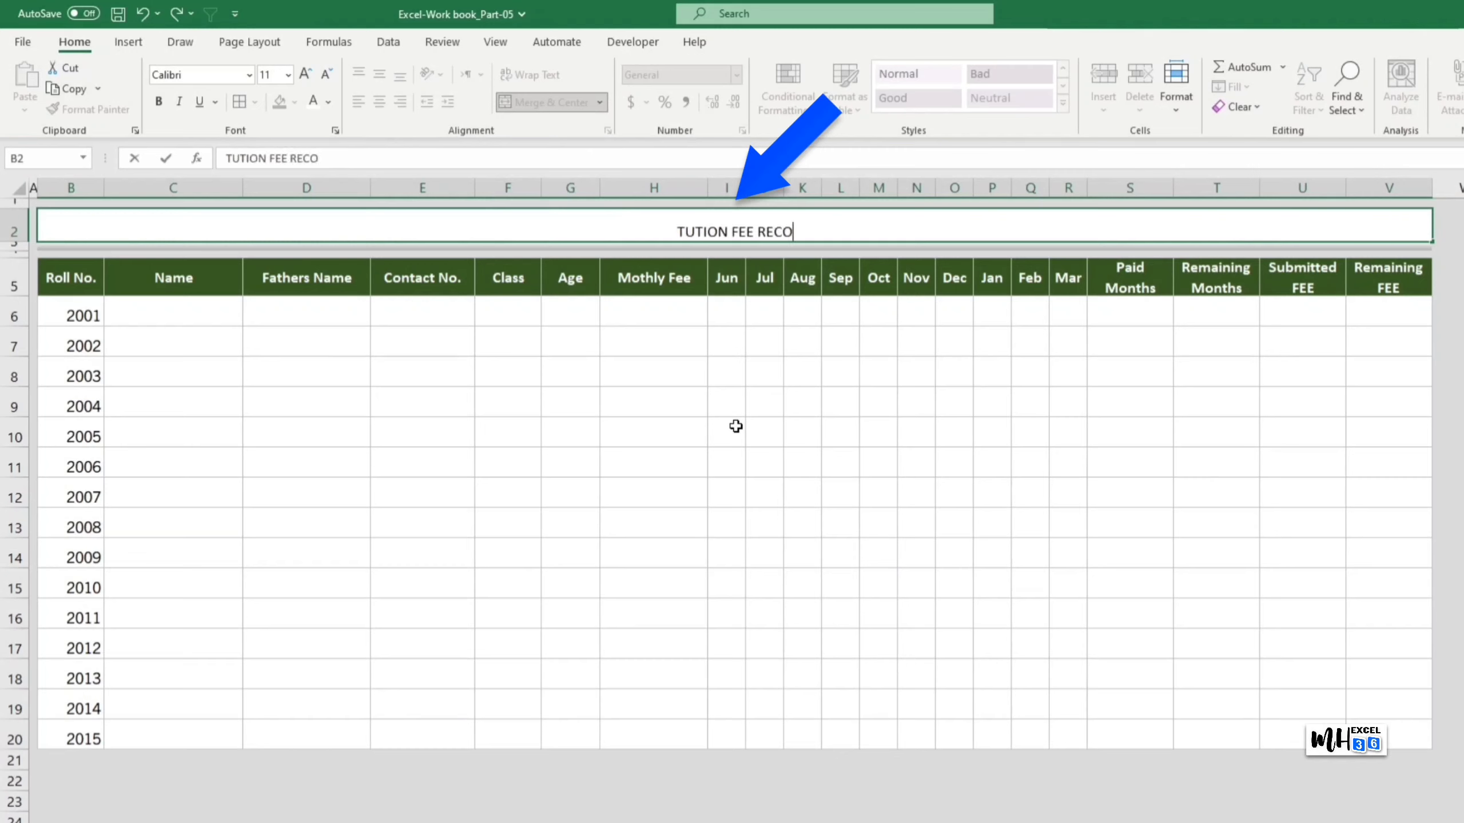
{"action": "type", "text": "RDS 2023"}
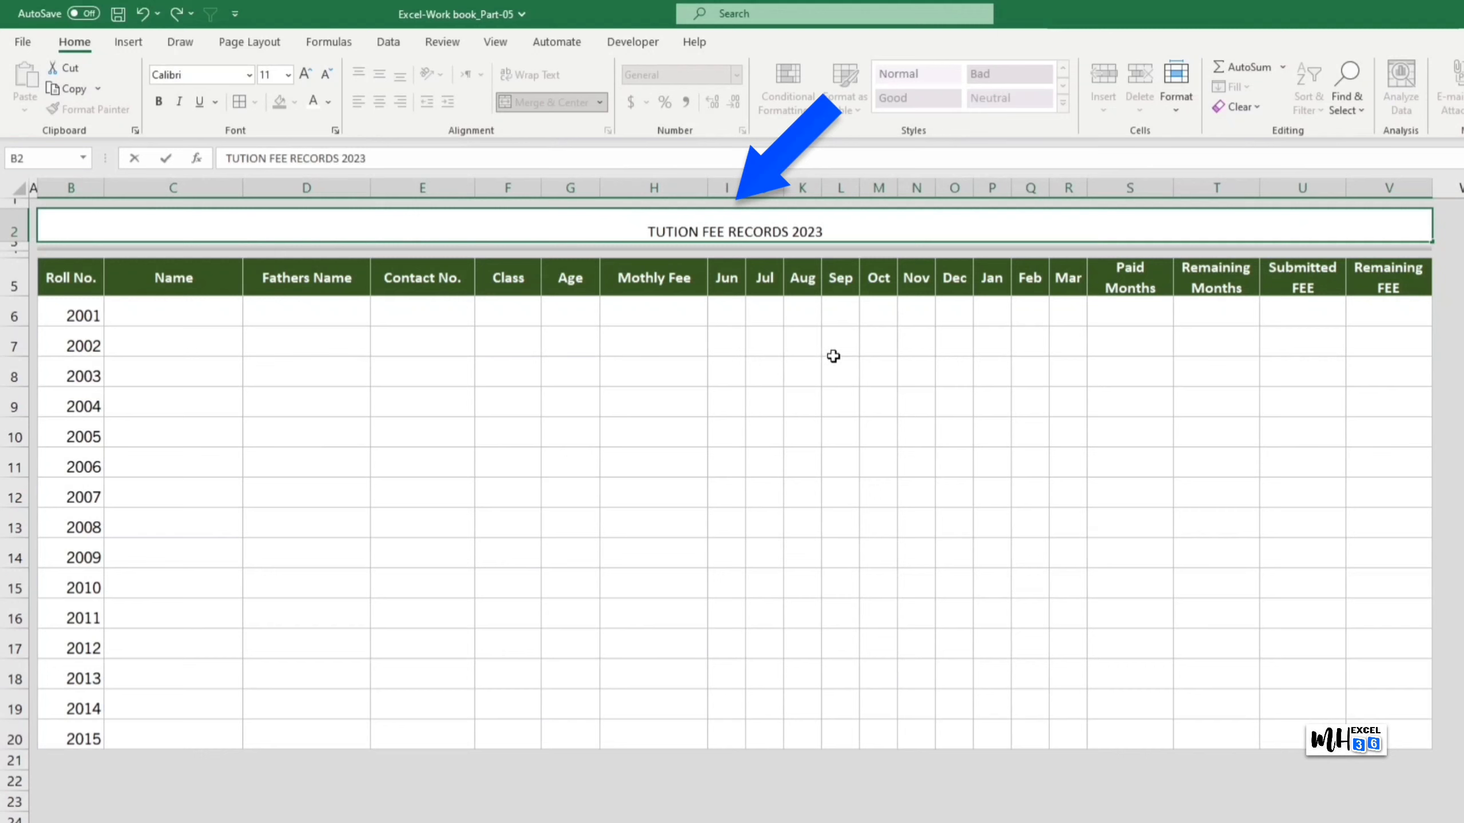
{"action": "left_click", "coordinate": [874, 399]}
{"action": "left_click", "coordinate": [817, 233]}
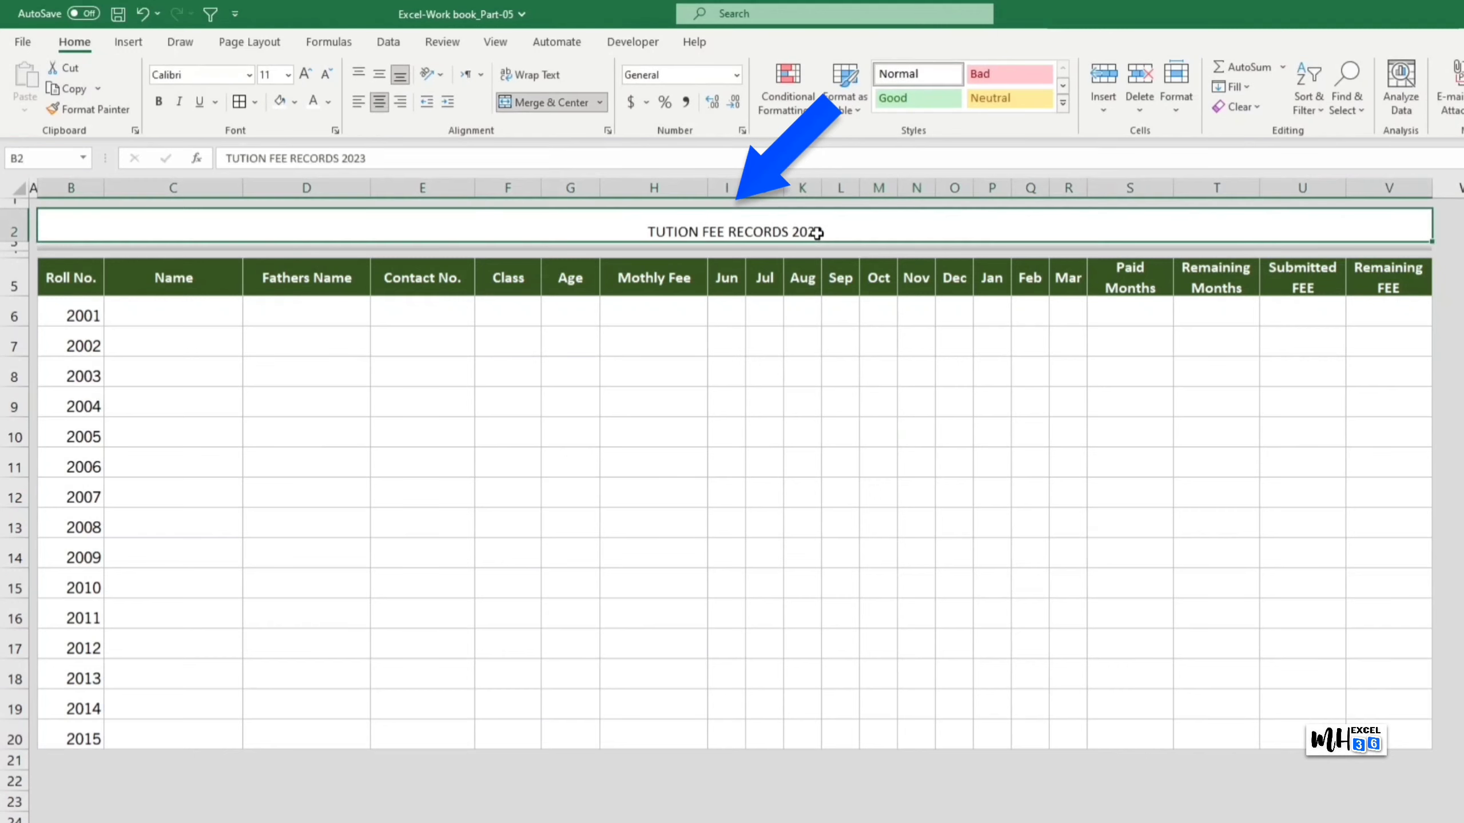
Step: Make the title bold in Bahnschrift SemiBold, with an initial size of 16
{"action": "left_click", "coordinate": [290, 77]}
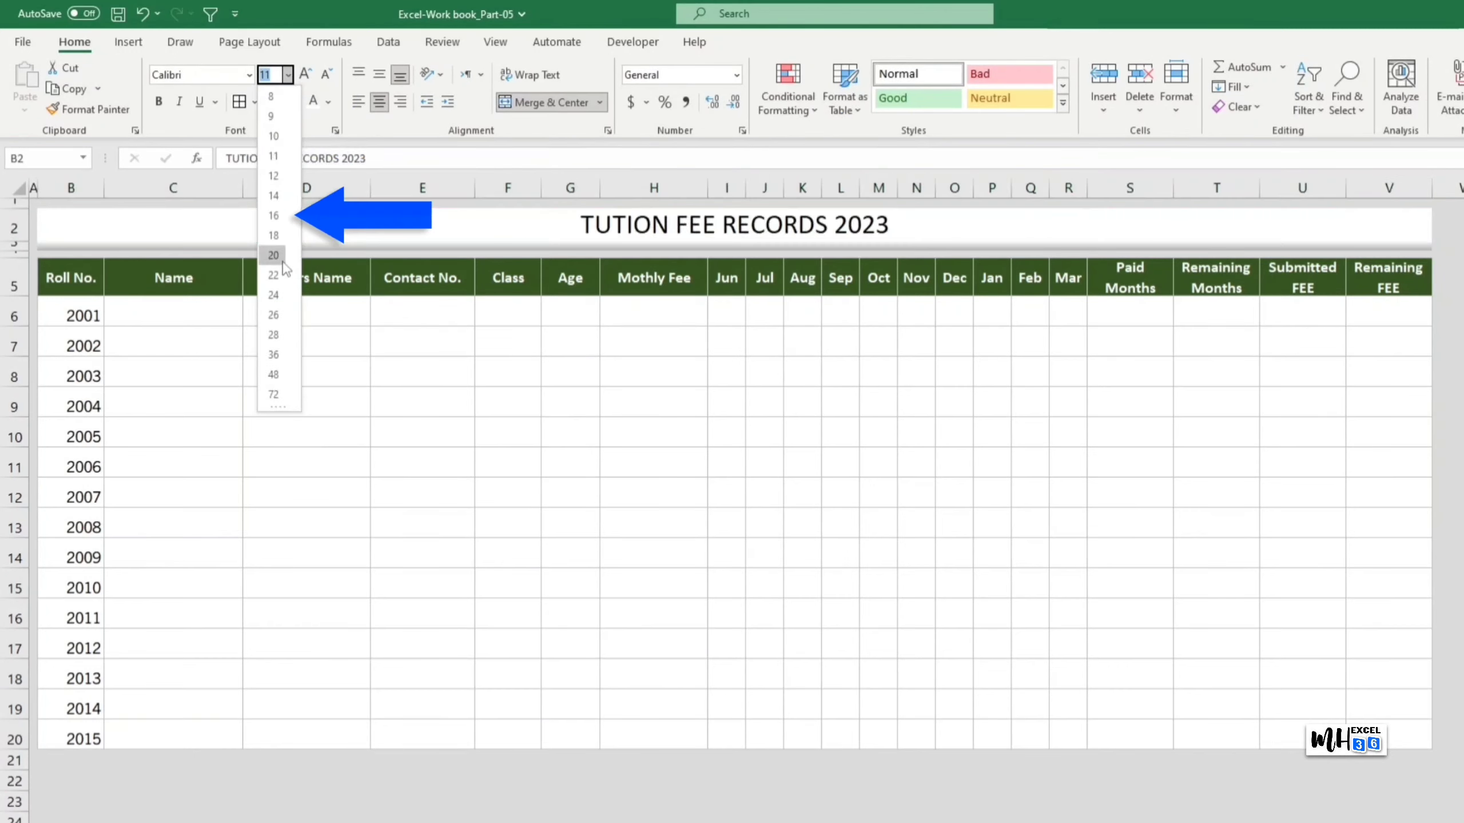
{"action": "left_click", "coordinate": [274, 215]}
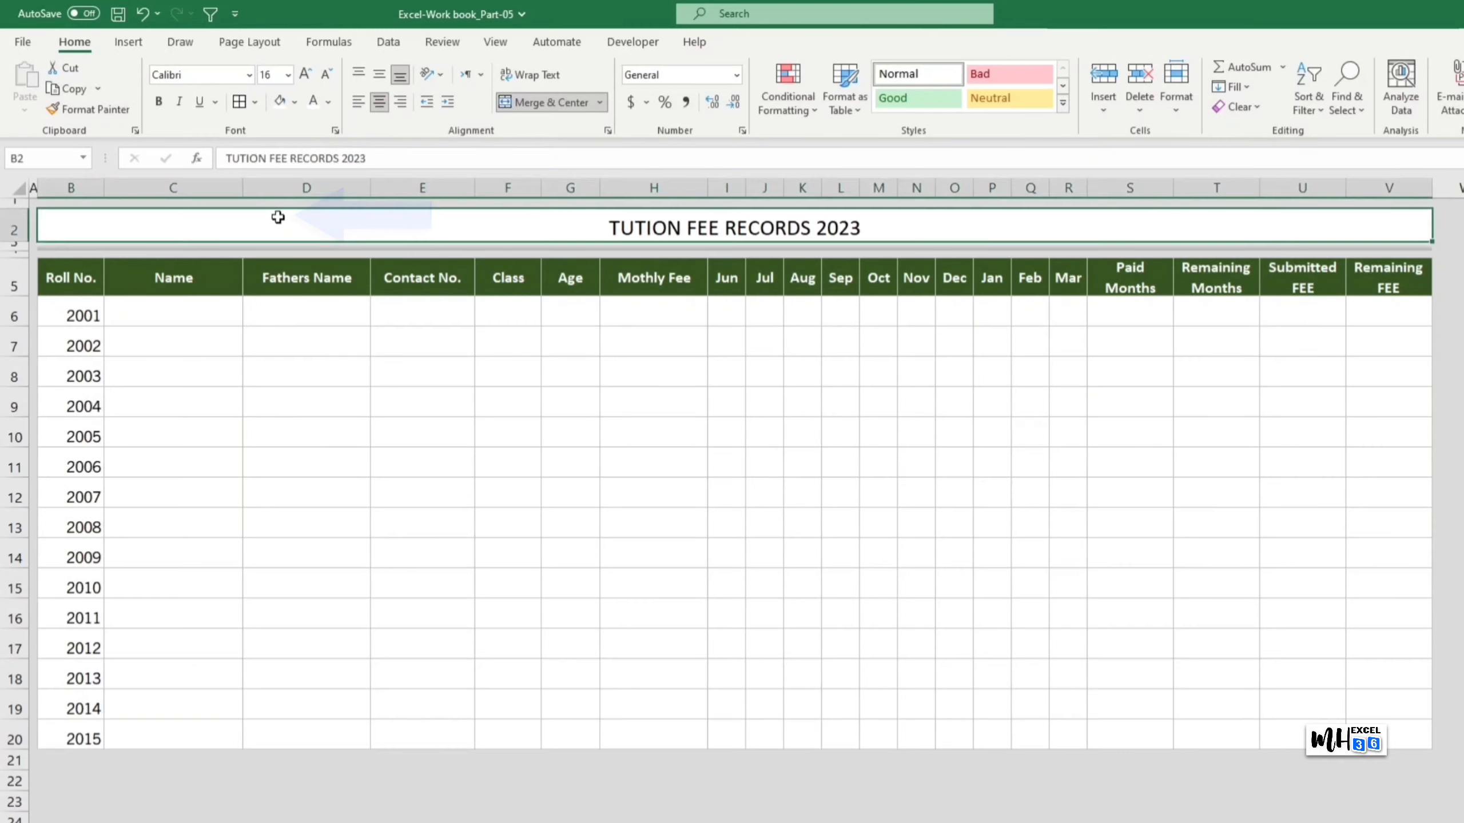
{"action": "left_click", "coordinate": [159, 104]}
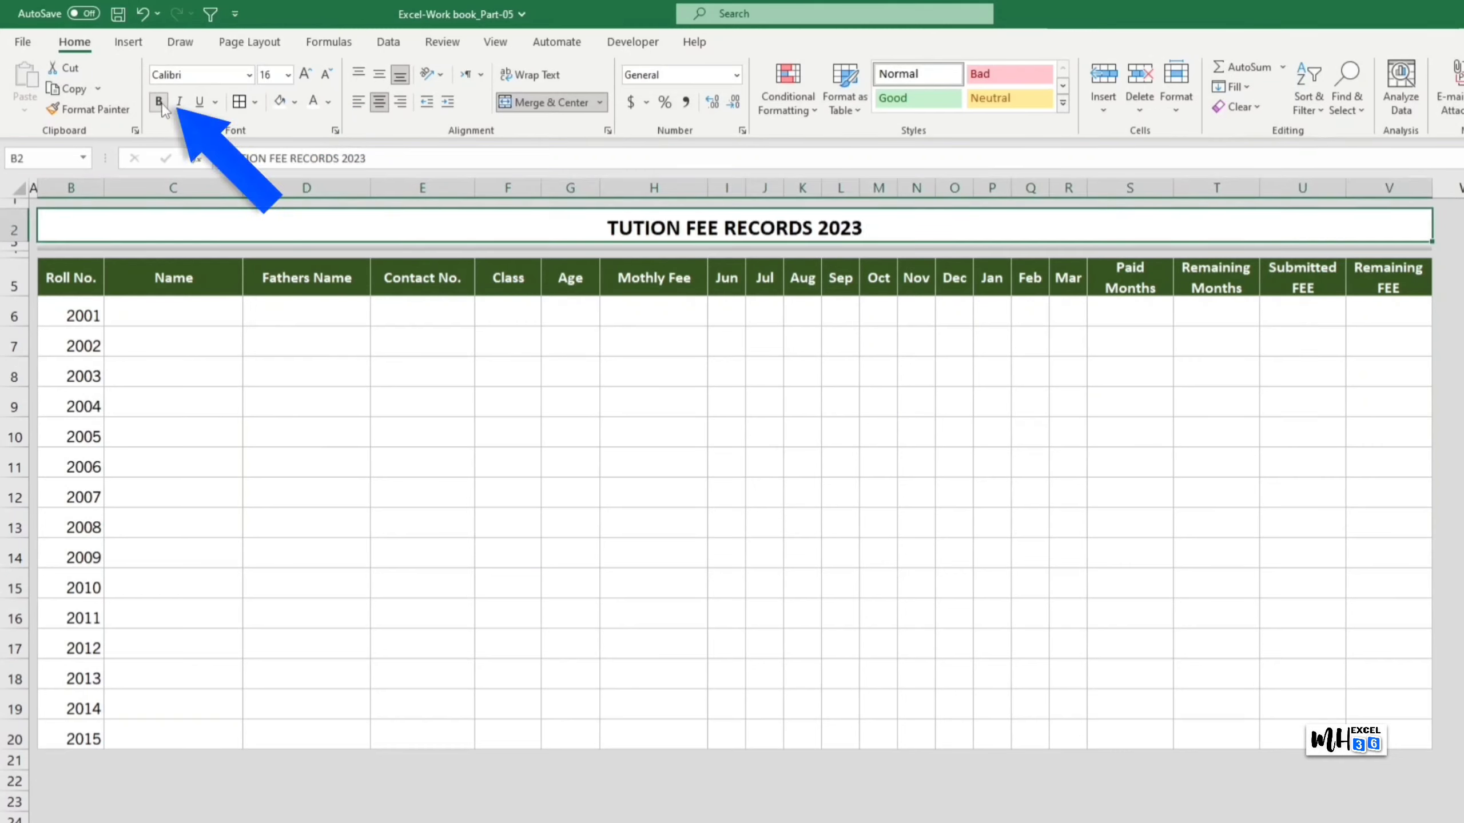
{"action": "left_click", "coordinate": [249, 76]}
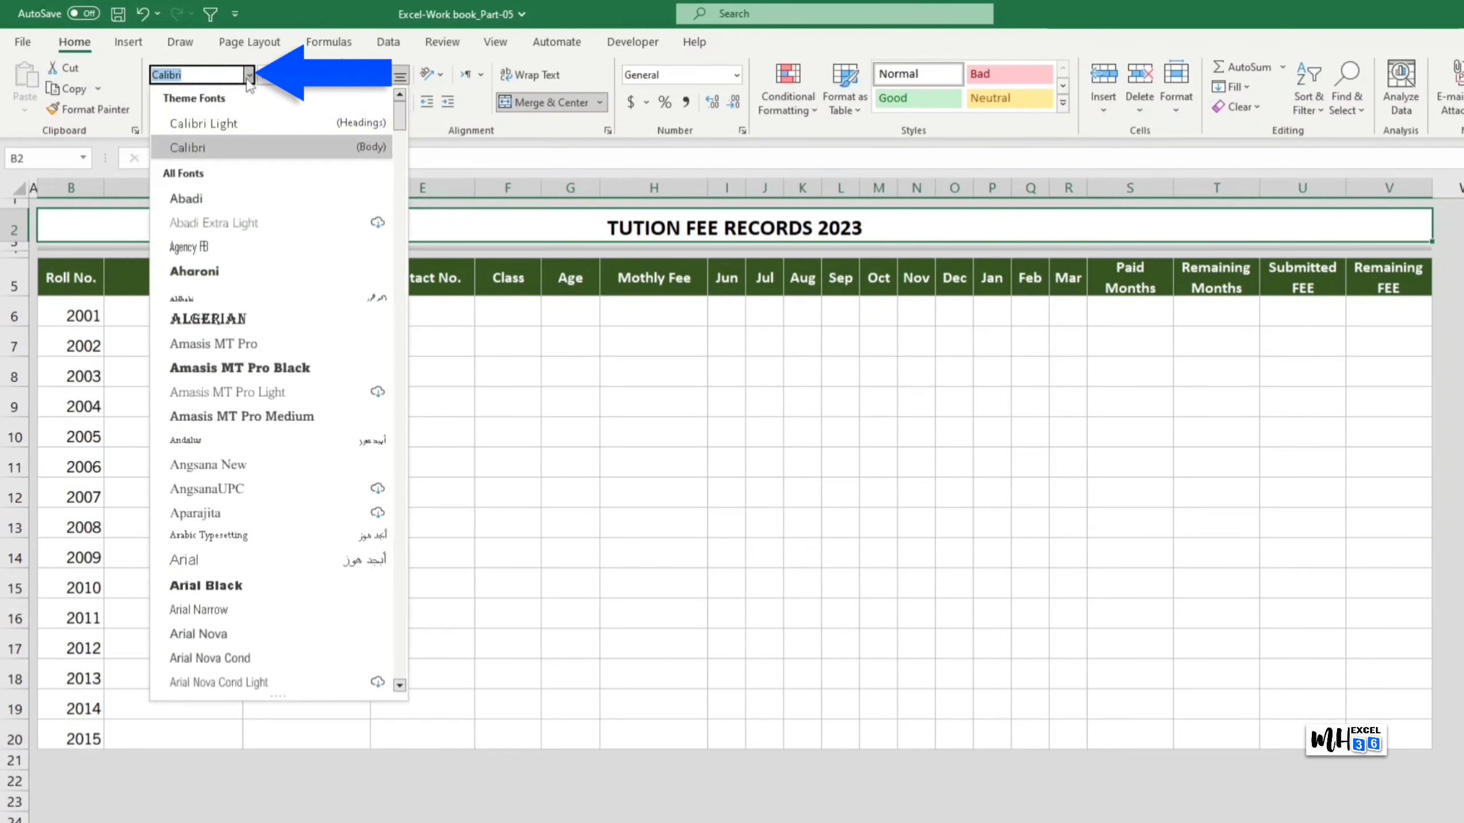
{"action": "type", "text": "Baguet Script"}
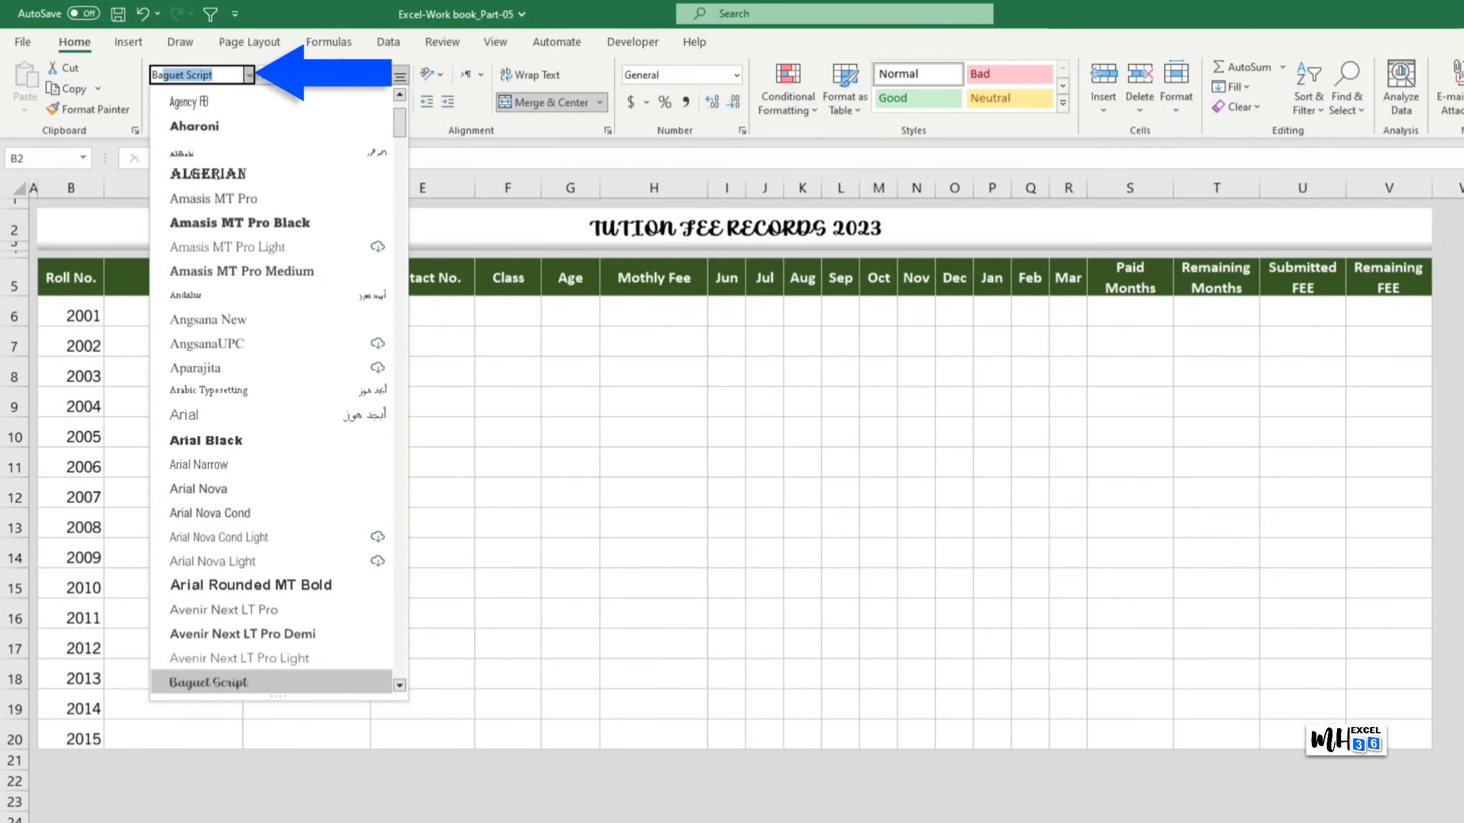
{"action": "scroll", "coordinate": [300, 461], "scroll_direction": "down", "scroll_amount": 2}
{"action": "scroll", "coordinate": [303, 478], "scroll_direction": "down", "scroll_amount": 2}
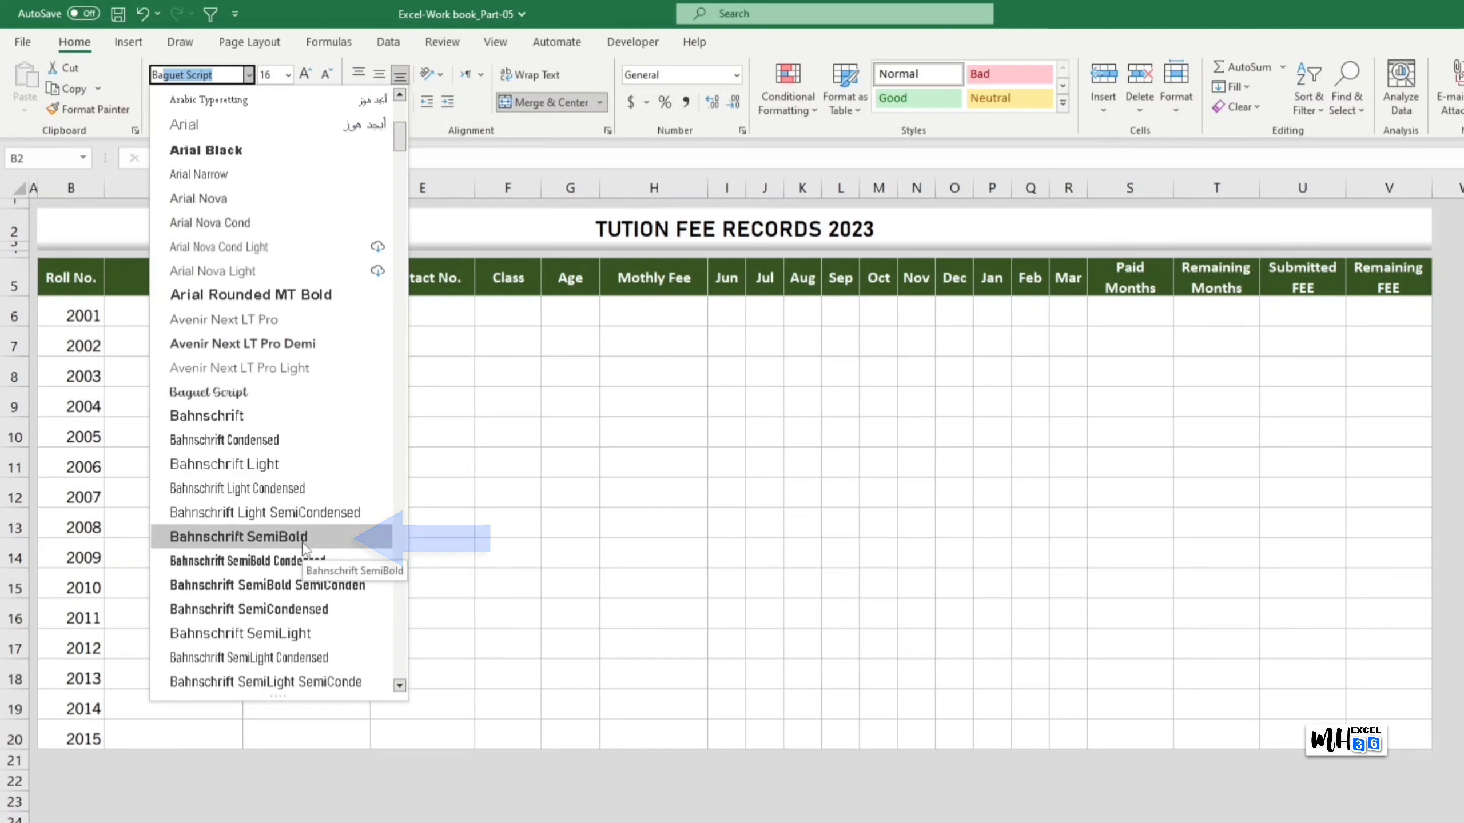
{"action": "left_click", "coordinate": [271, 585]}
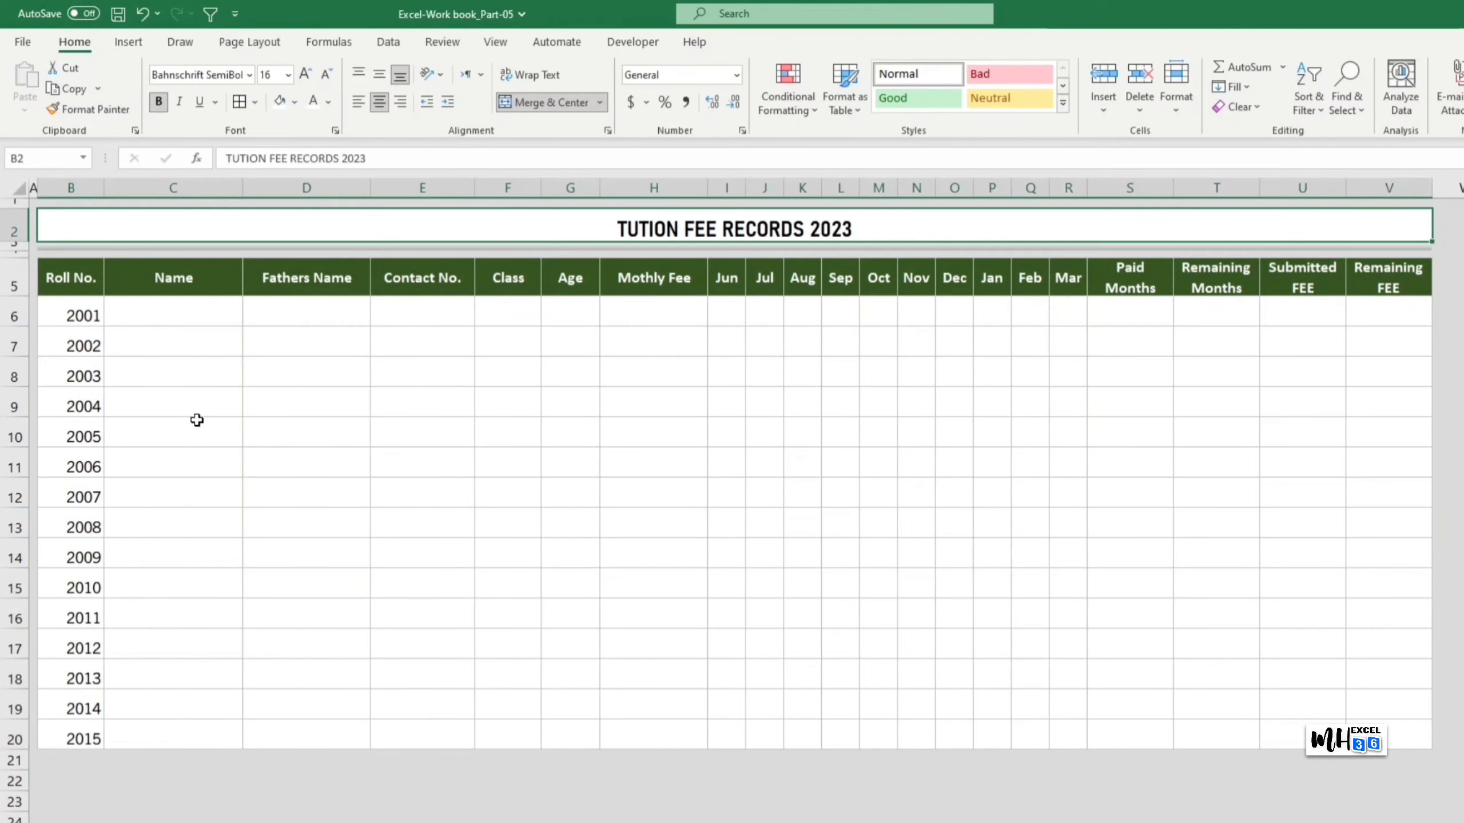
Step: Colour the title dark green and raise its font size to 18
{"action": "left_click", "coordinate": [328, 102]}
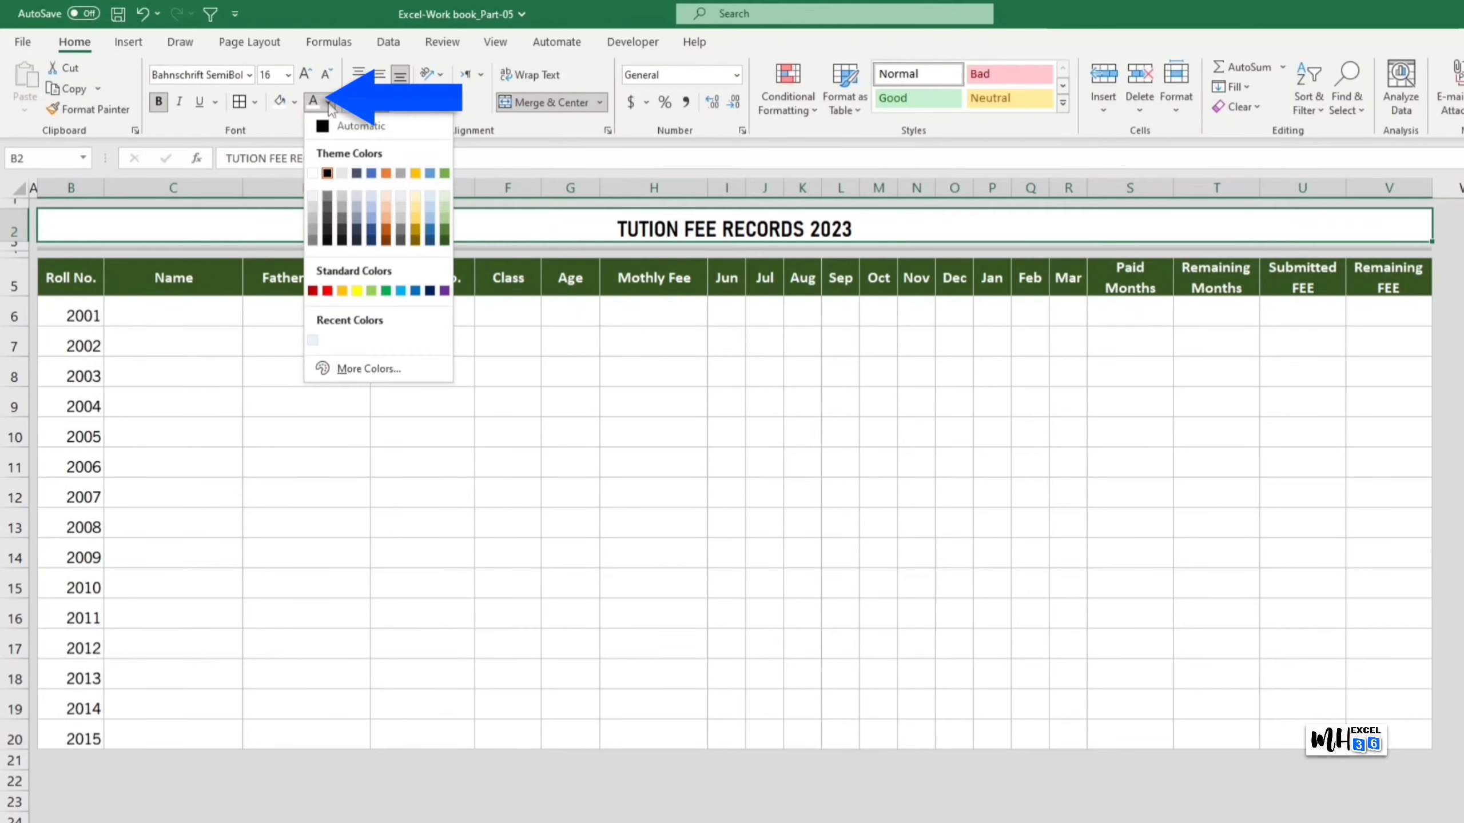
{"action": "left_click", "coordinate": [444, 233]}
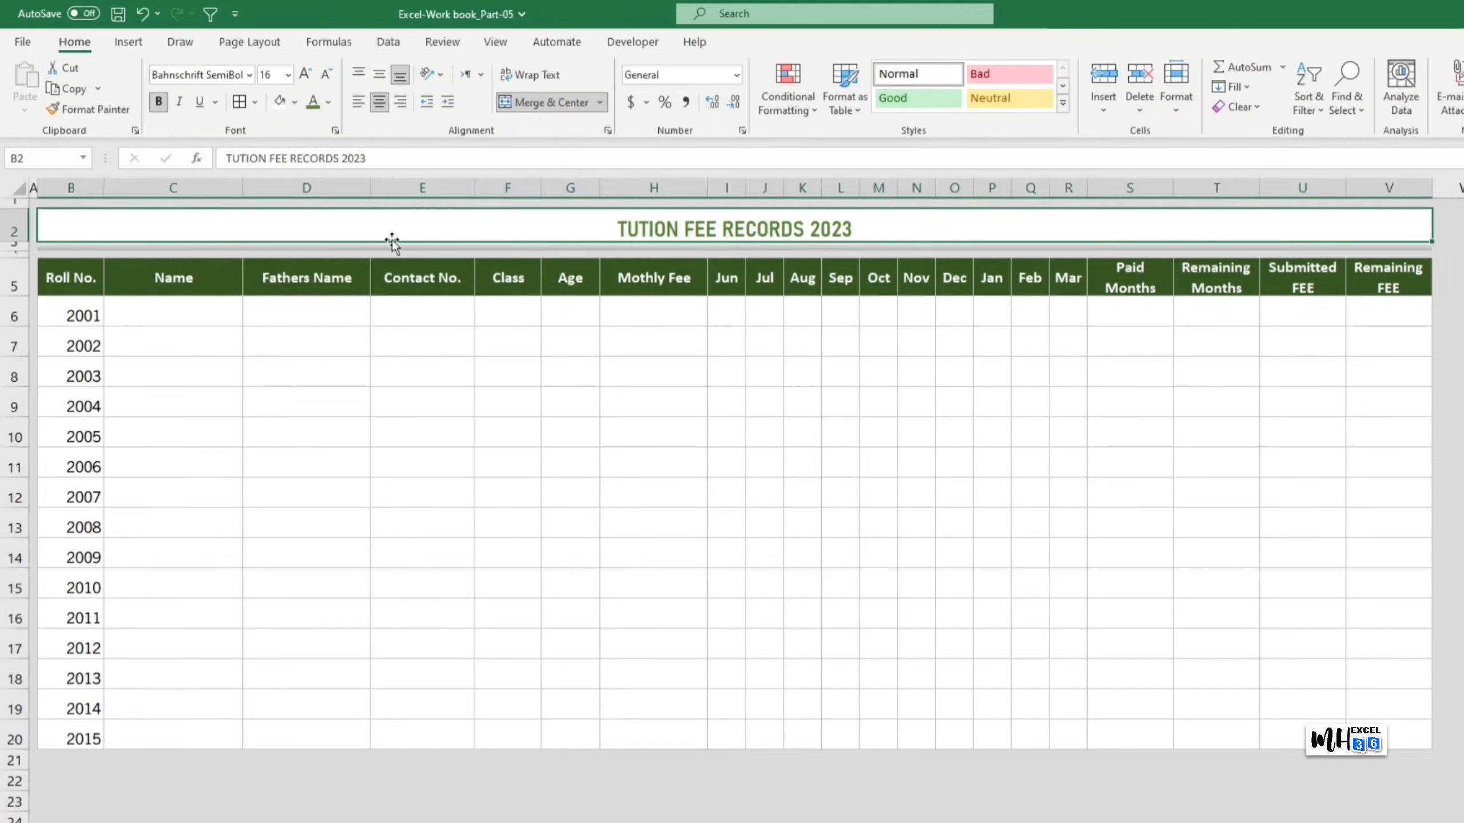
{"action": "left_click", "coordinate": [280, 74]}
{"action": "key", "text": "Return"}
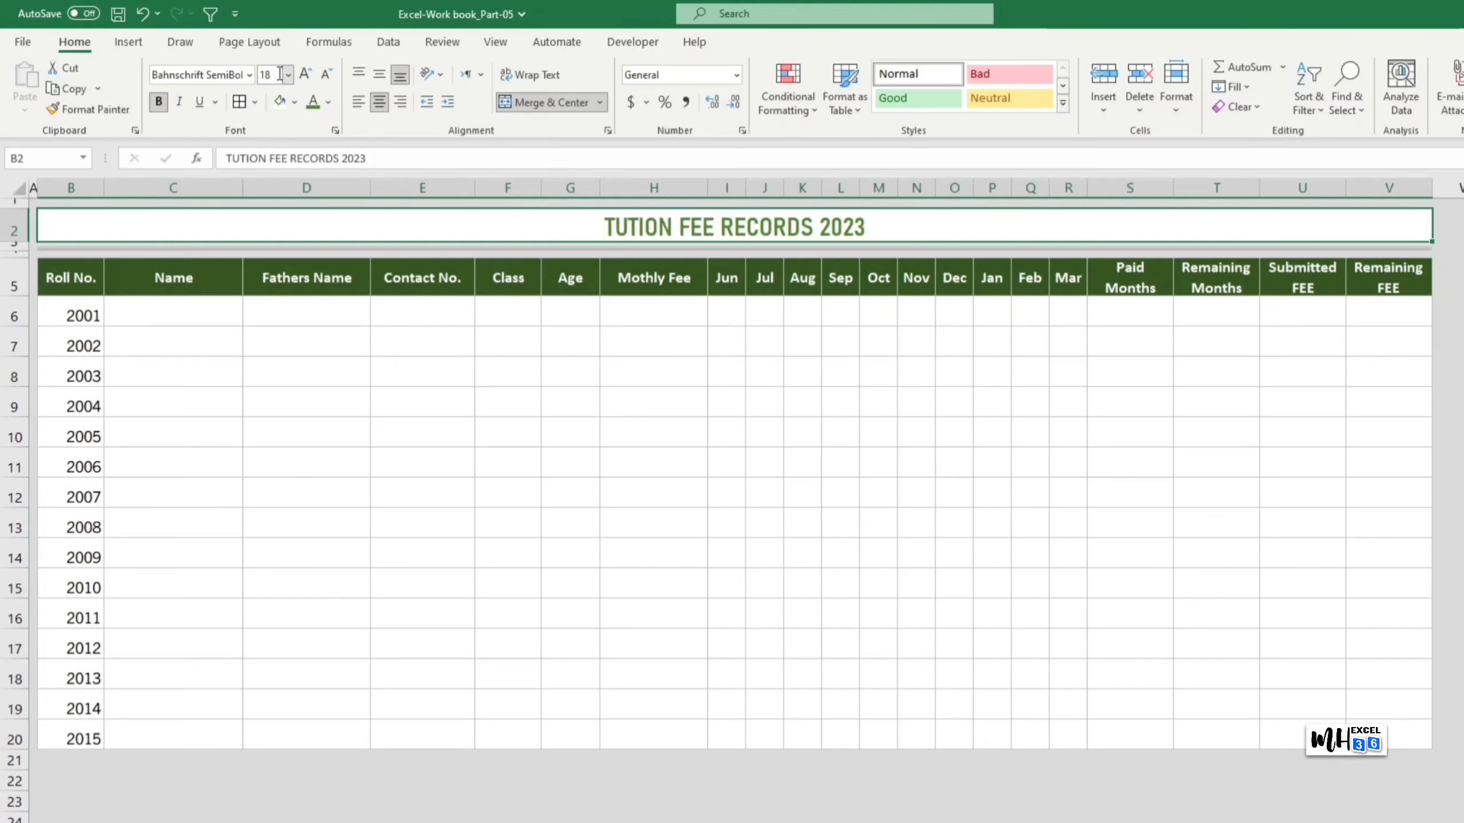
{"action": "left_click", "coordinate": [1463, 613]}
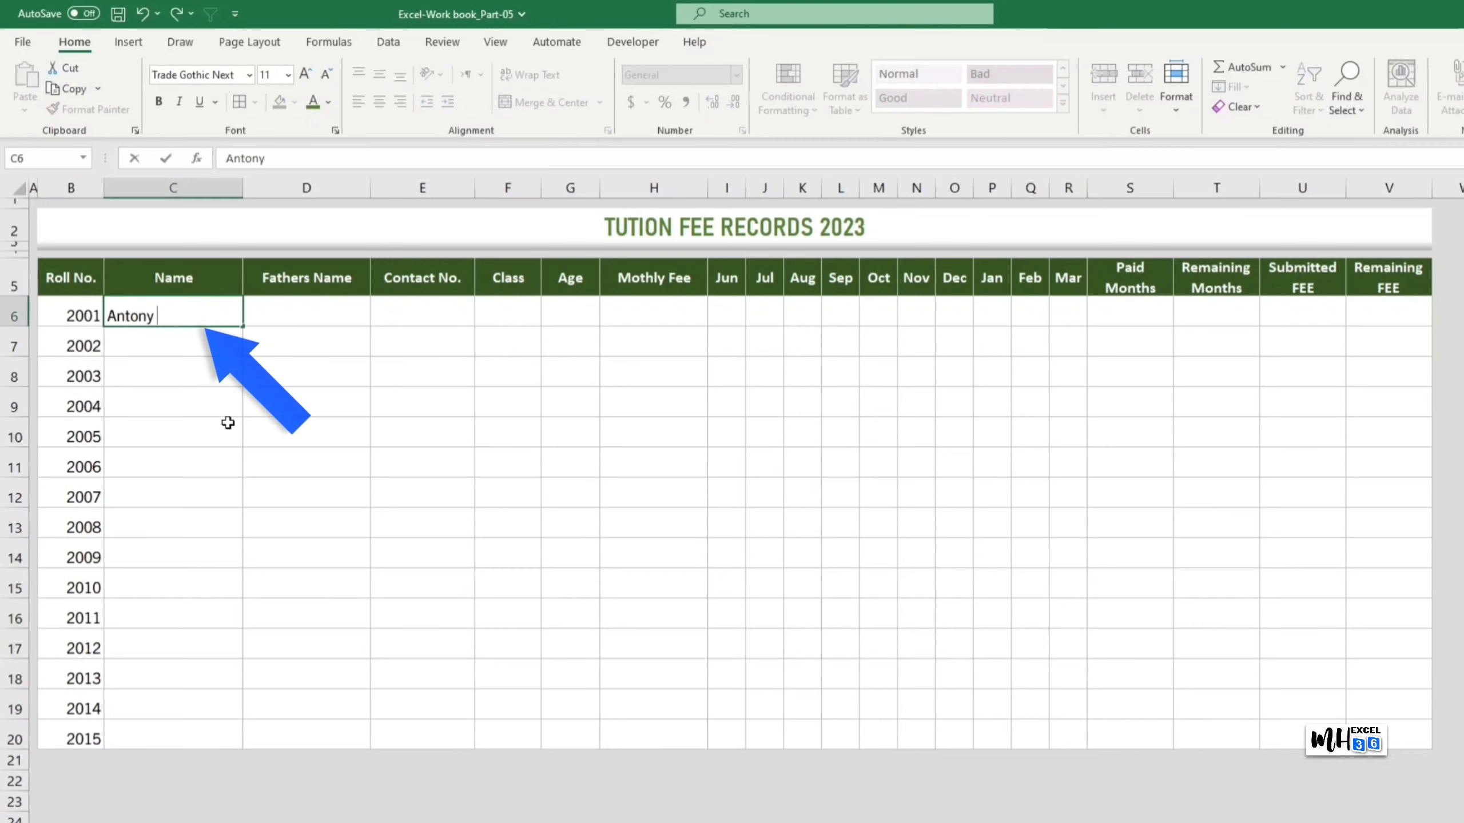
{"action": "type", "text": "Simon"}
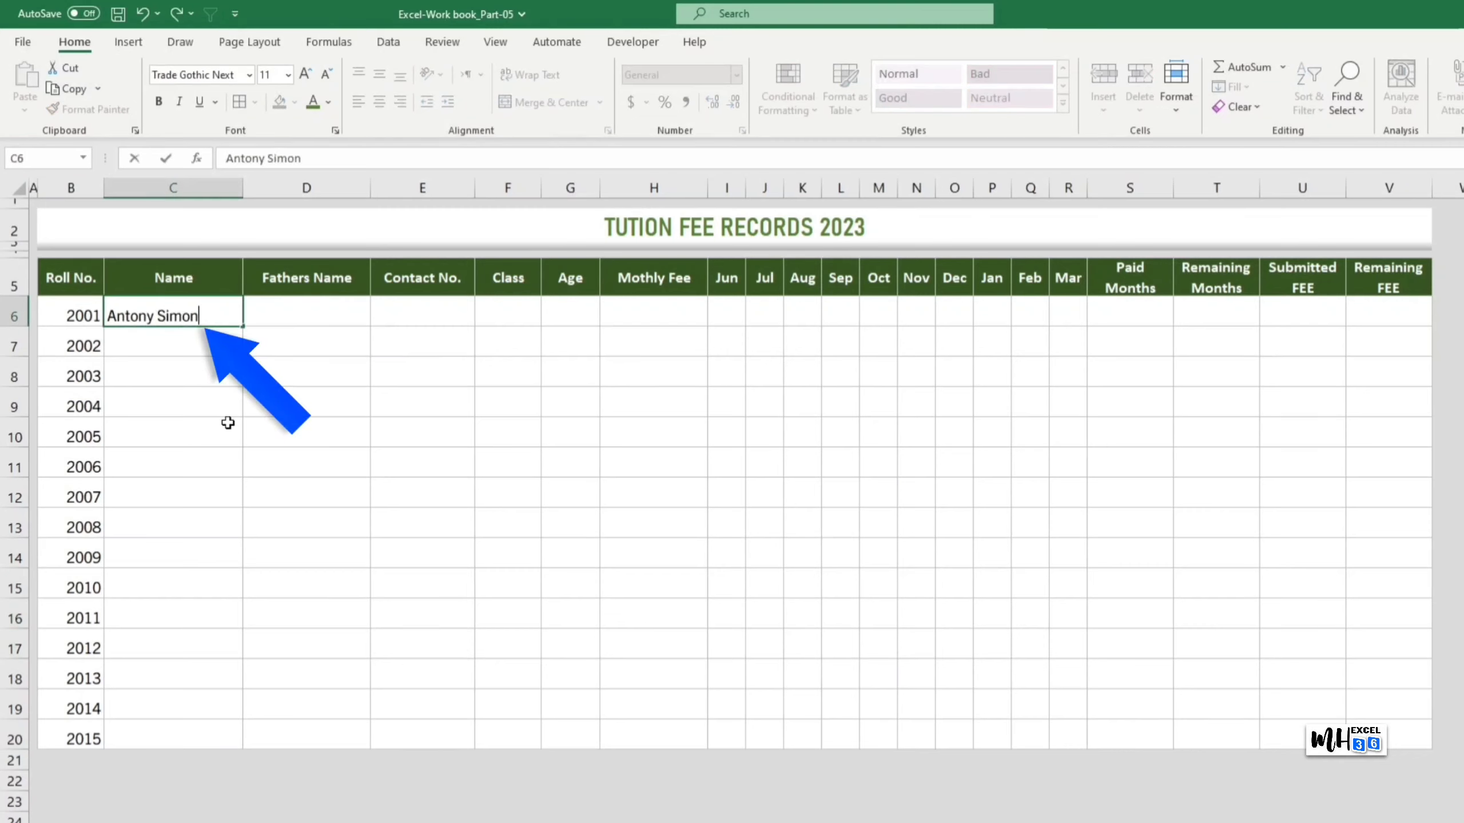
{"action": "key", "text": "Tab"}
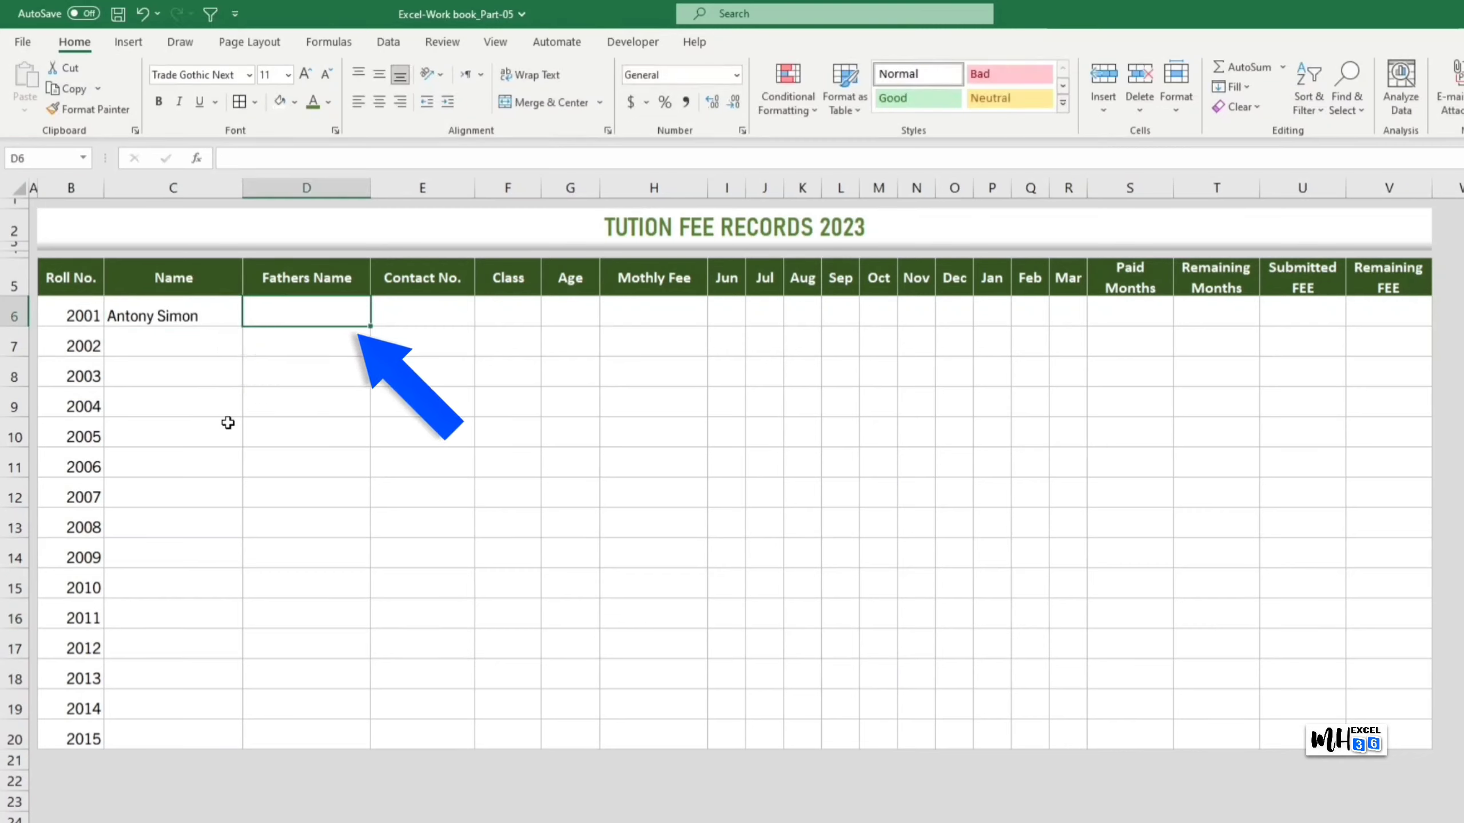
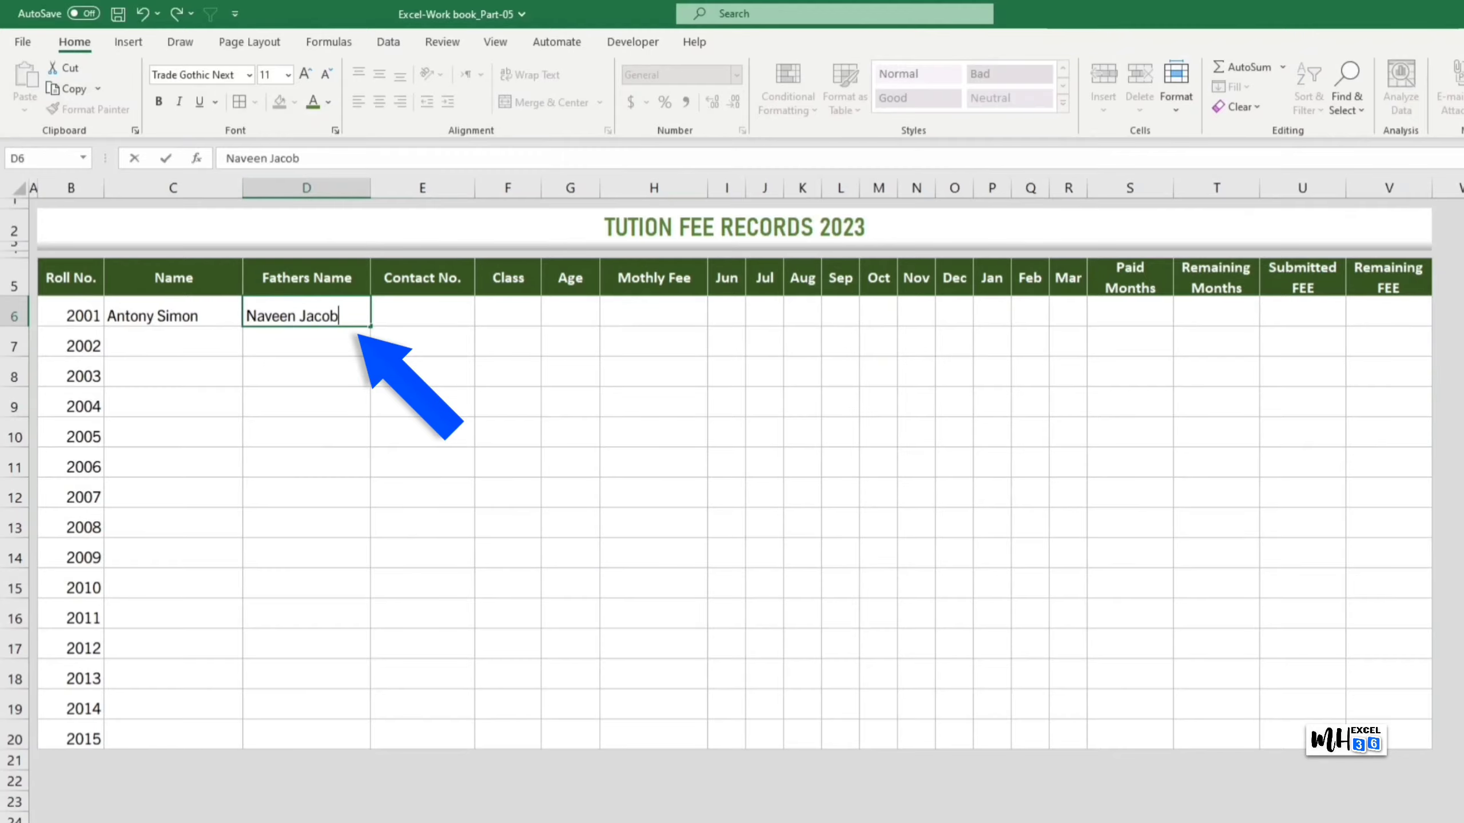
{"action": "left_click", "coordinate": [521, 468]}
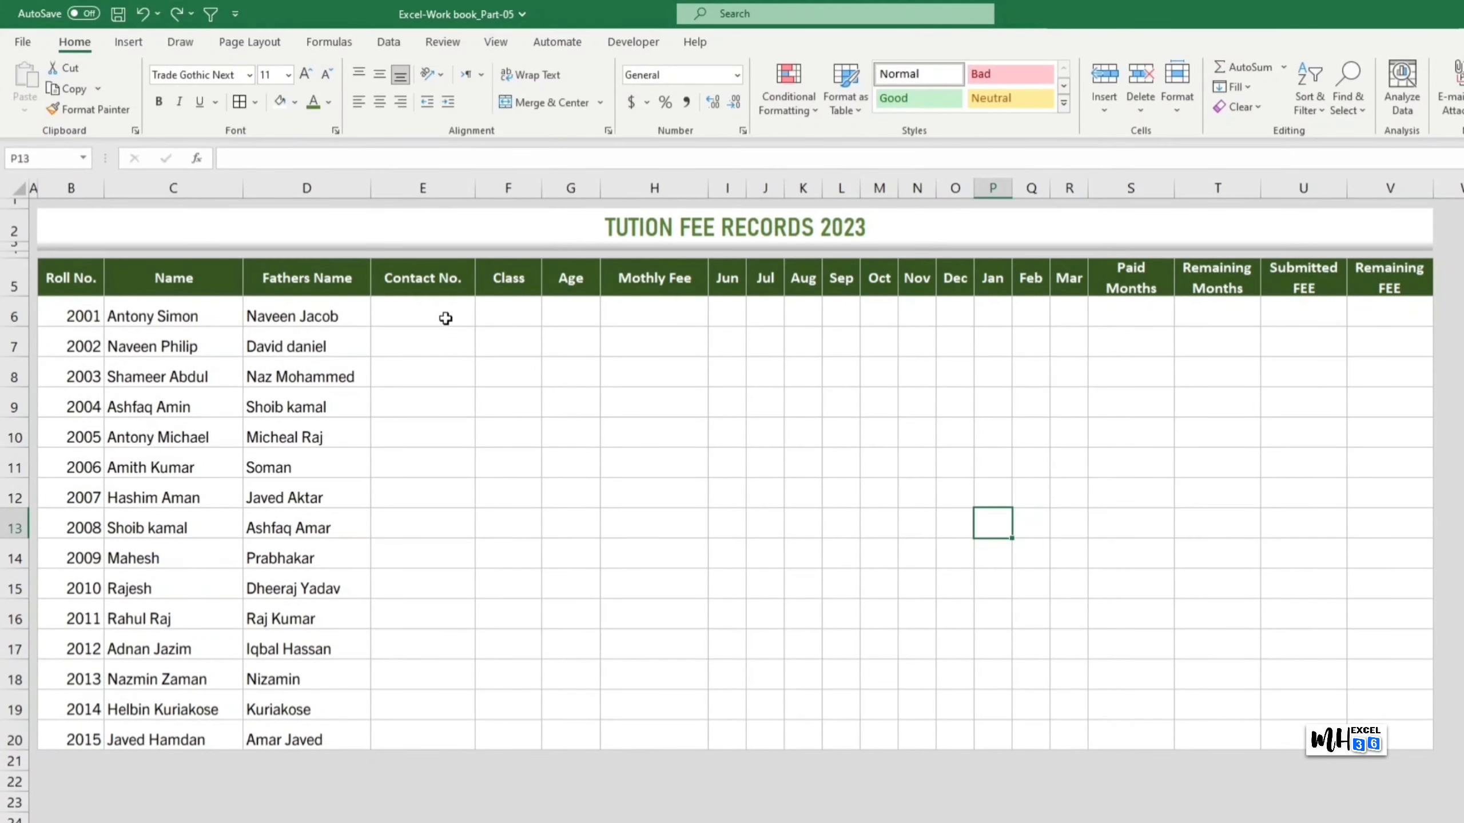
{"action": "left_click", "coordinate": [445, 319]}
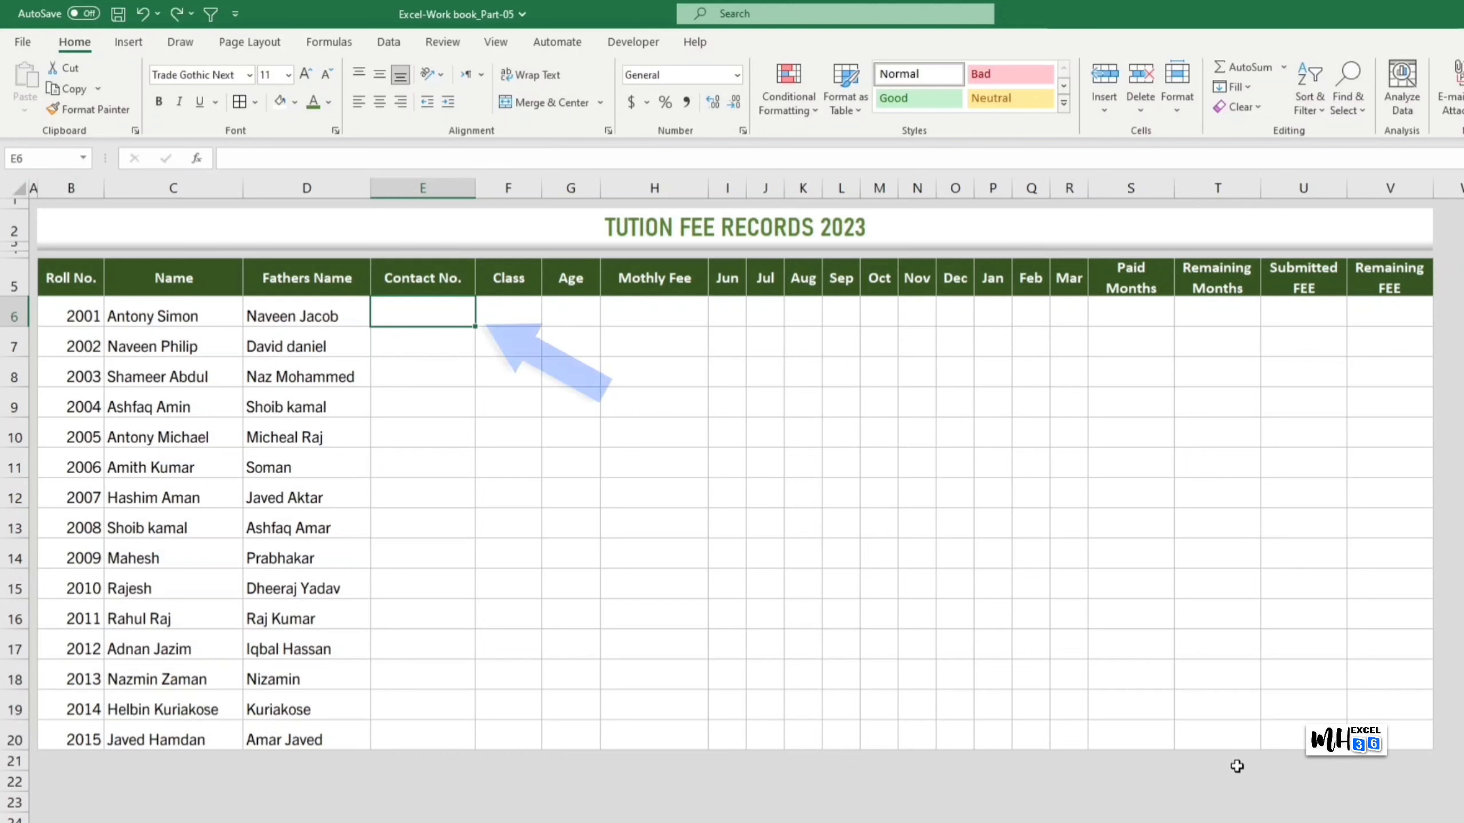
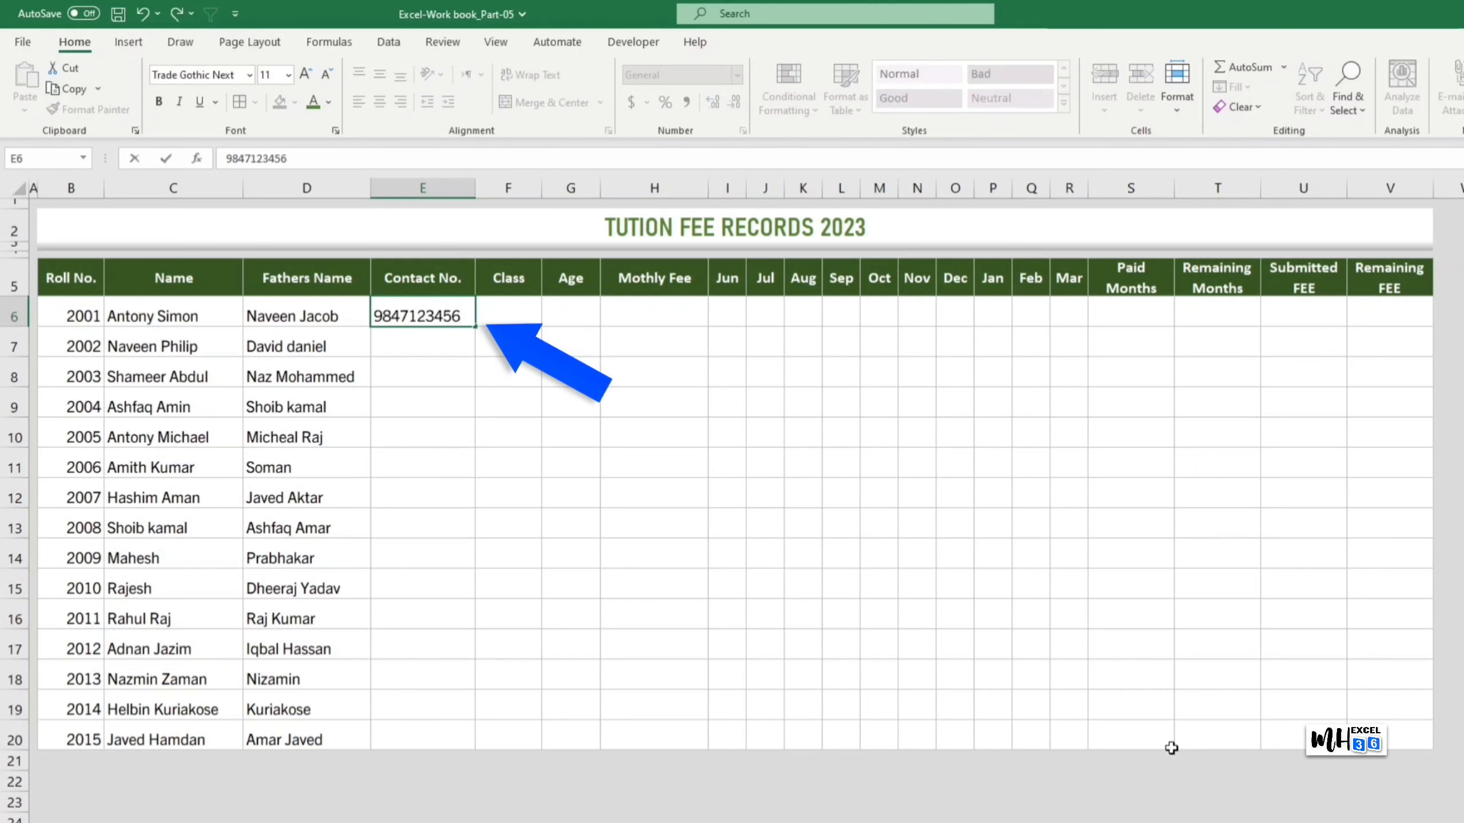
Step: Enter a contact number in E6 and fill it down to row 20 as an increasing series
{"action": "left_click_drag", "start_coordinate": [473, 330], "coordinate": [479, 744]}
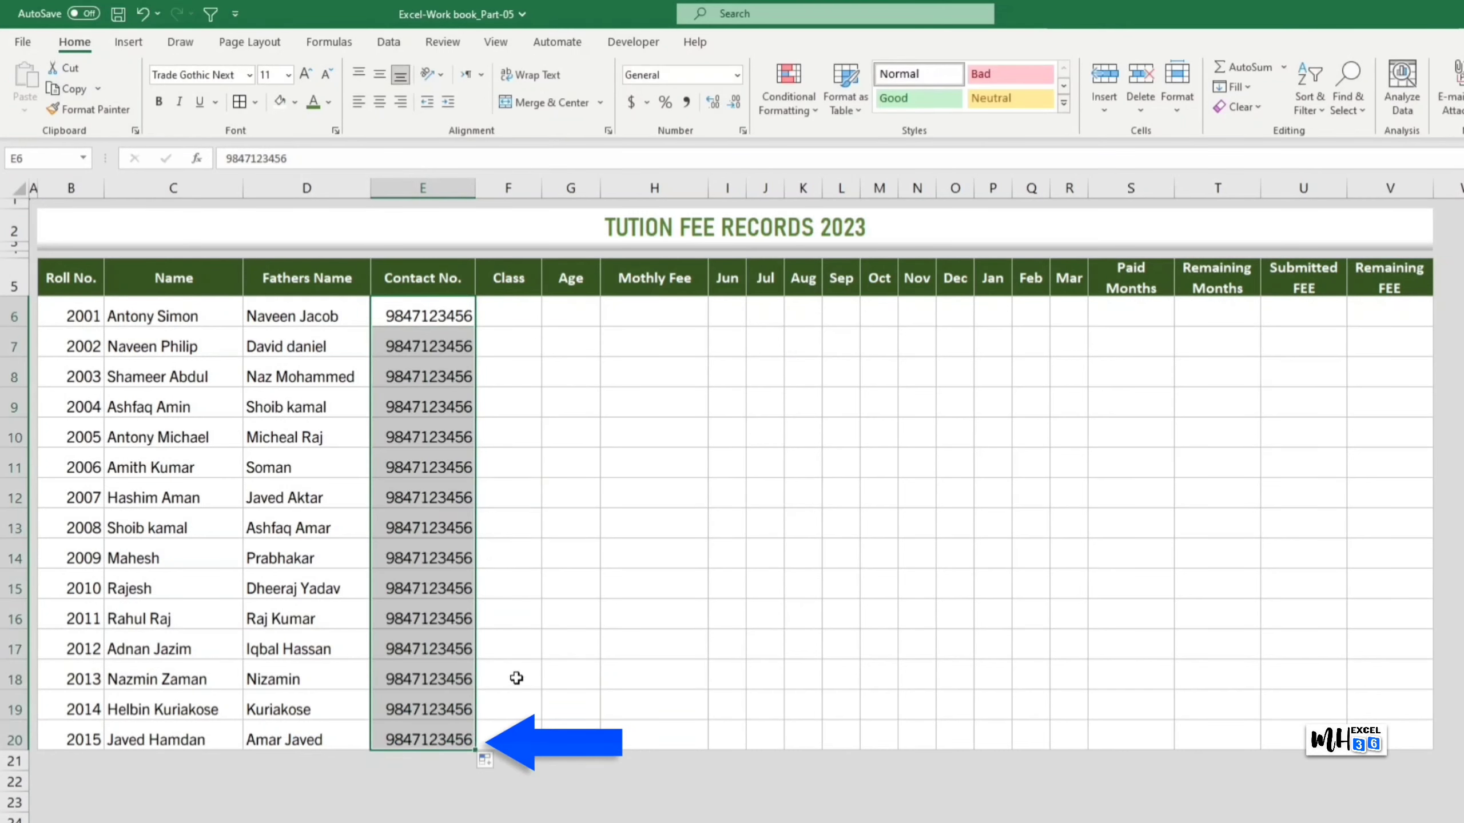
{"action": "left_click", "coordinate": [492, 762]}
{"action": "left_click", "coordinate": [398, 800]}
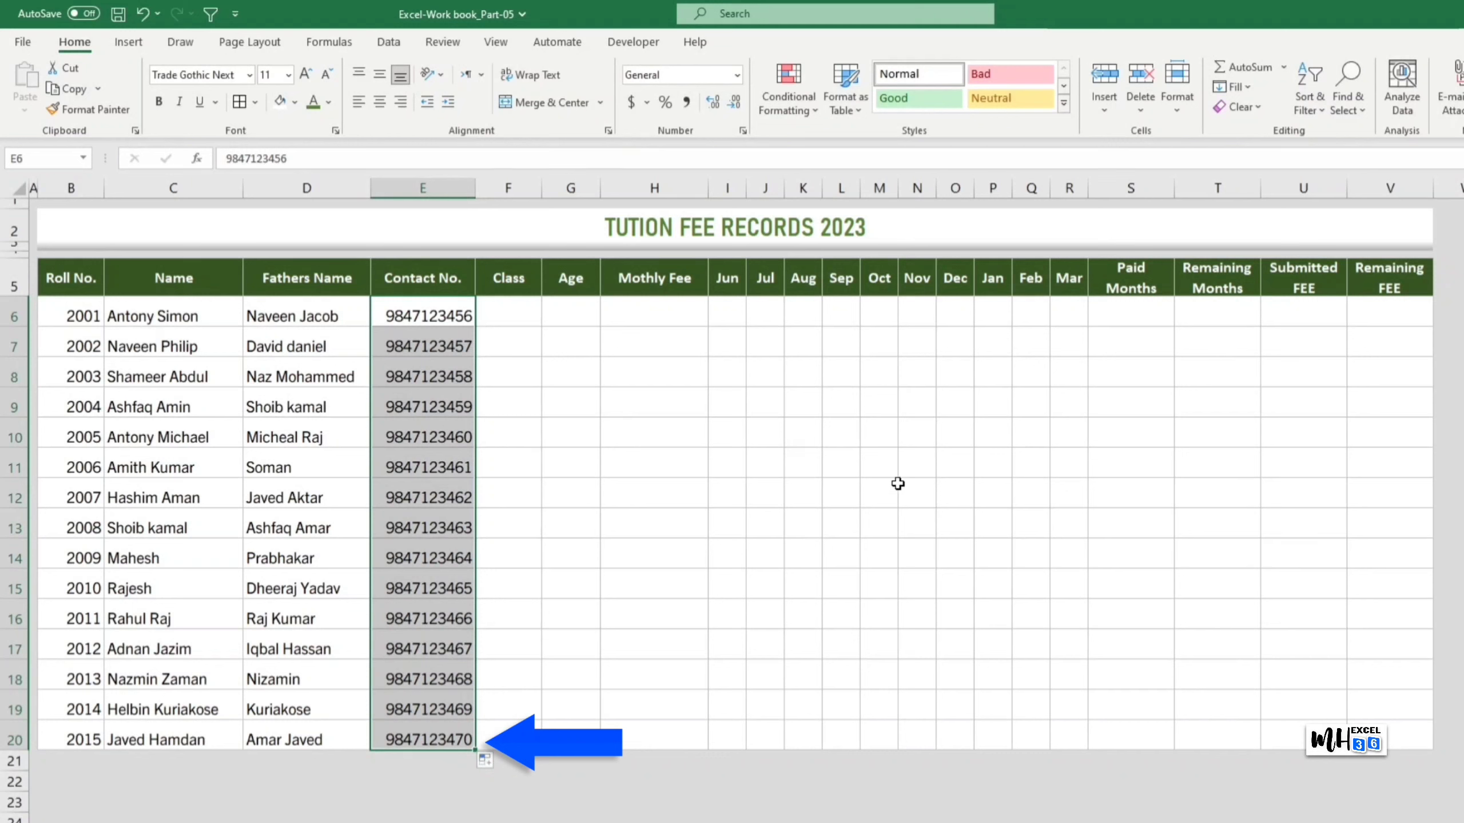
Step: Enter class IX in F6 and copy it down to every student
{"action": "key", "text": "Right"}
{"action": "type", "text": "I"}
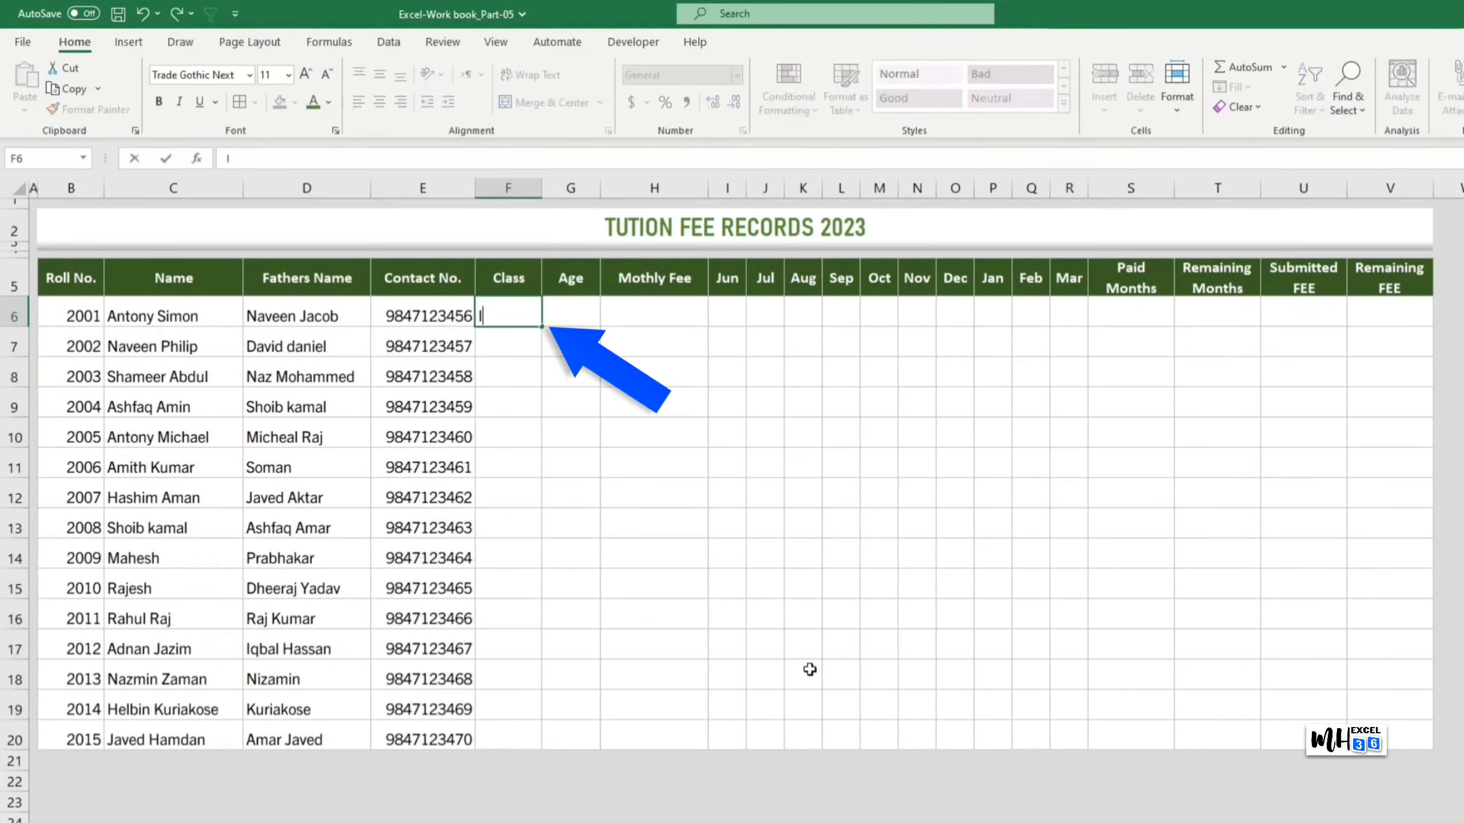
{"action": "left_click", "coordinate": [634, 523]}
{"action": "left_click", "coordinate": [532, 318]}
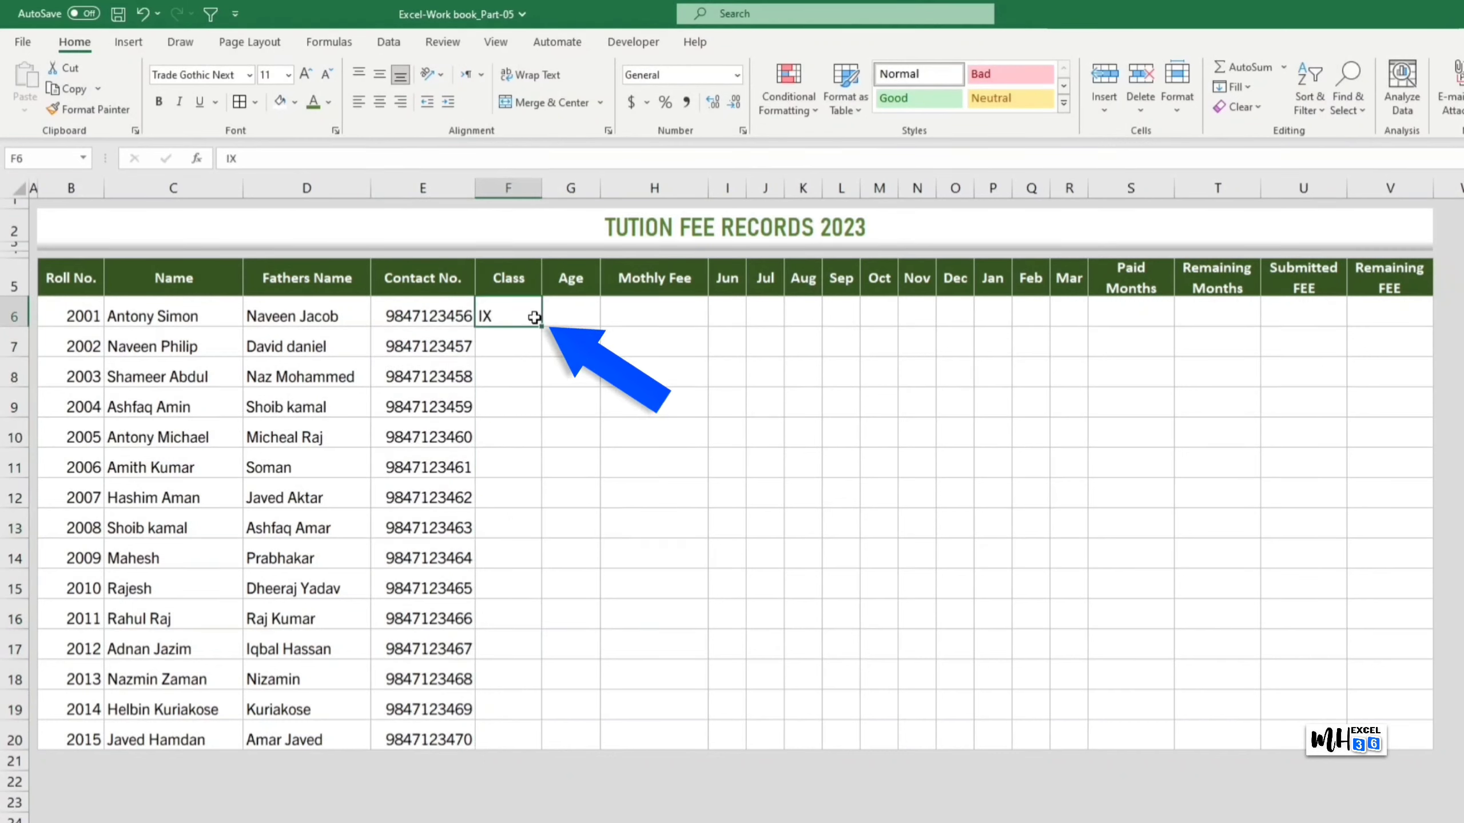
{"action": "left_click_drag", "start_coordinate": [535, 317], "coordinate": [495, 728]}
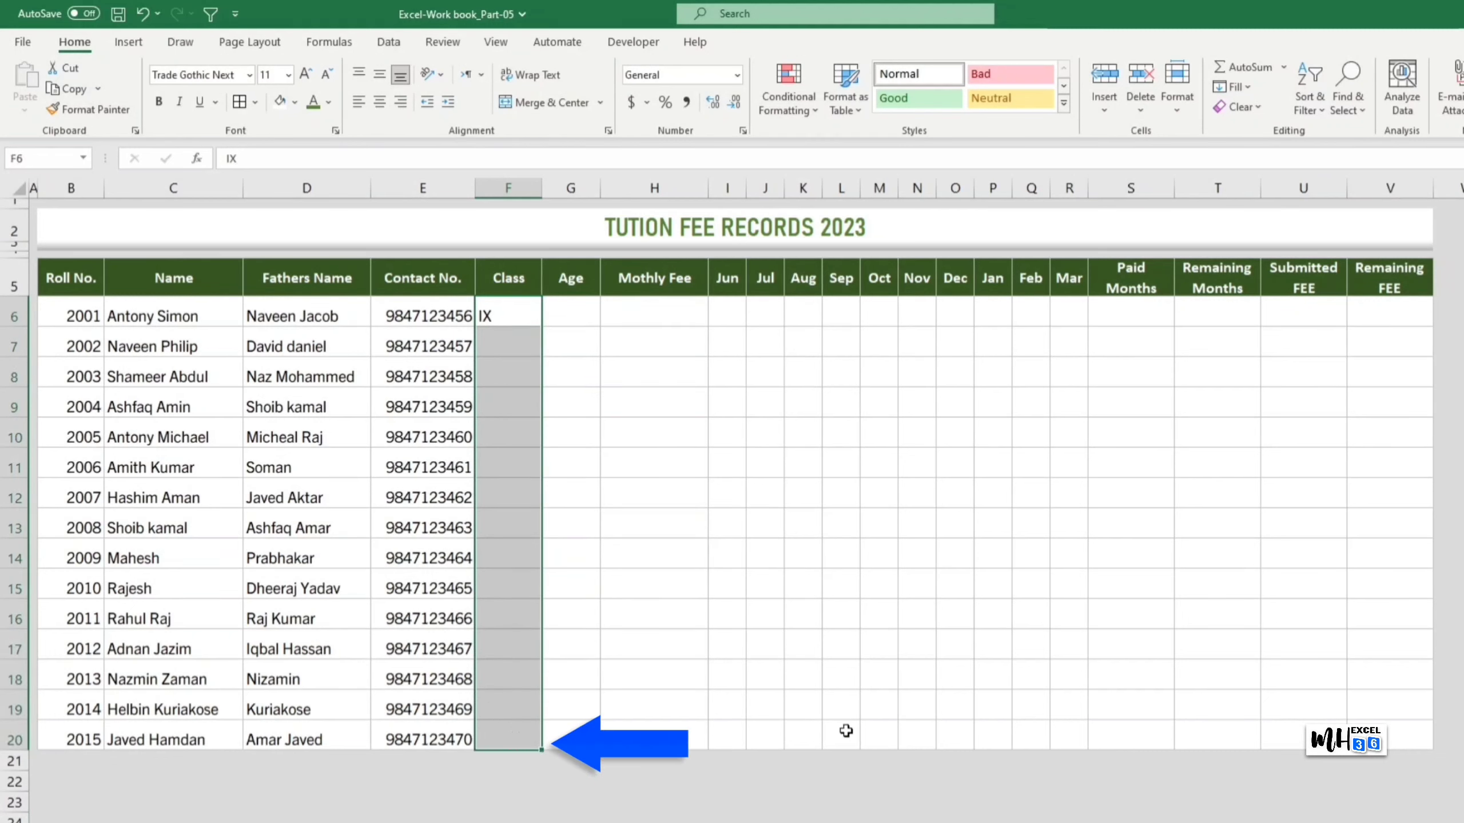
{"action": "key", "text": "ctrl+d"}
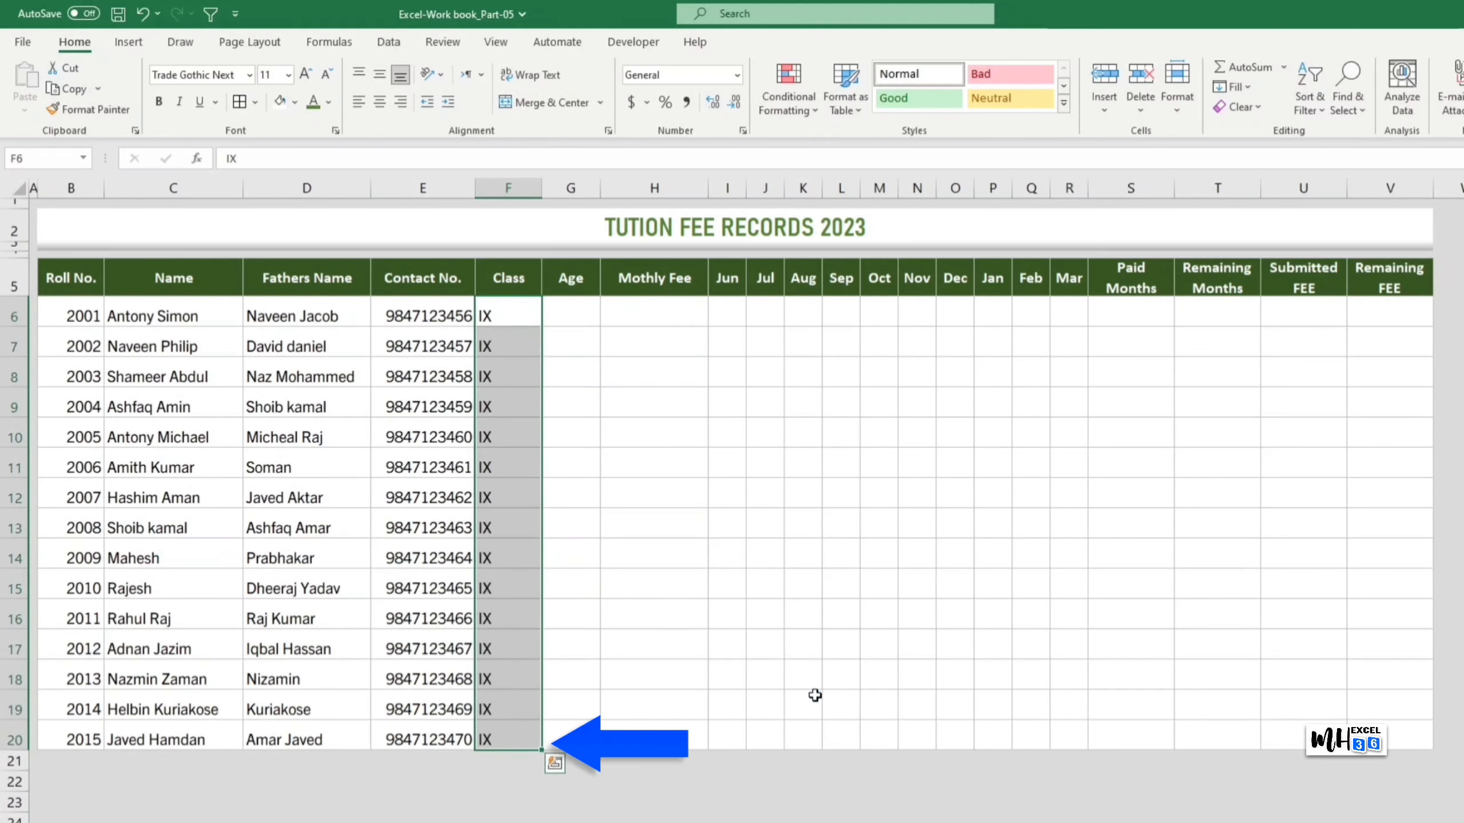
Step: Enter ages 15 and 16 in the Age column starting at G6
{"action": "left_click", "coordinate": [584, 314]}
{"action": "type", "text": "15"}
{"action": "key", "text": "Return"}
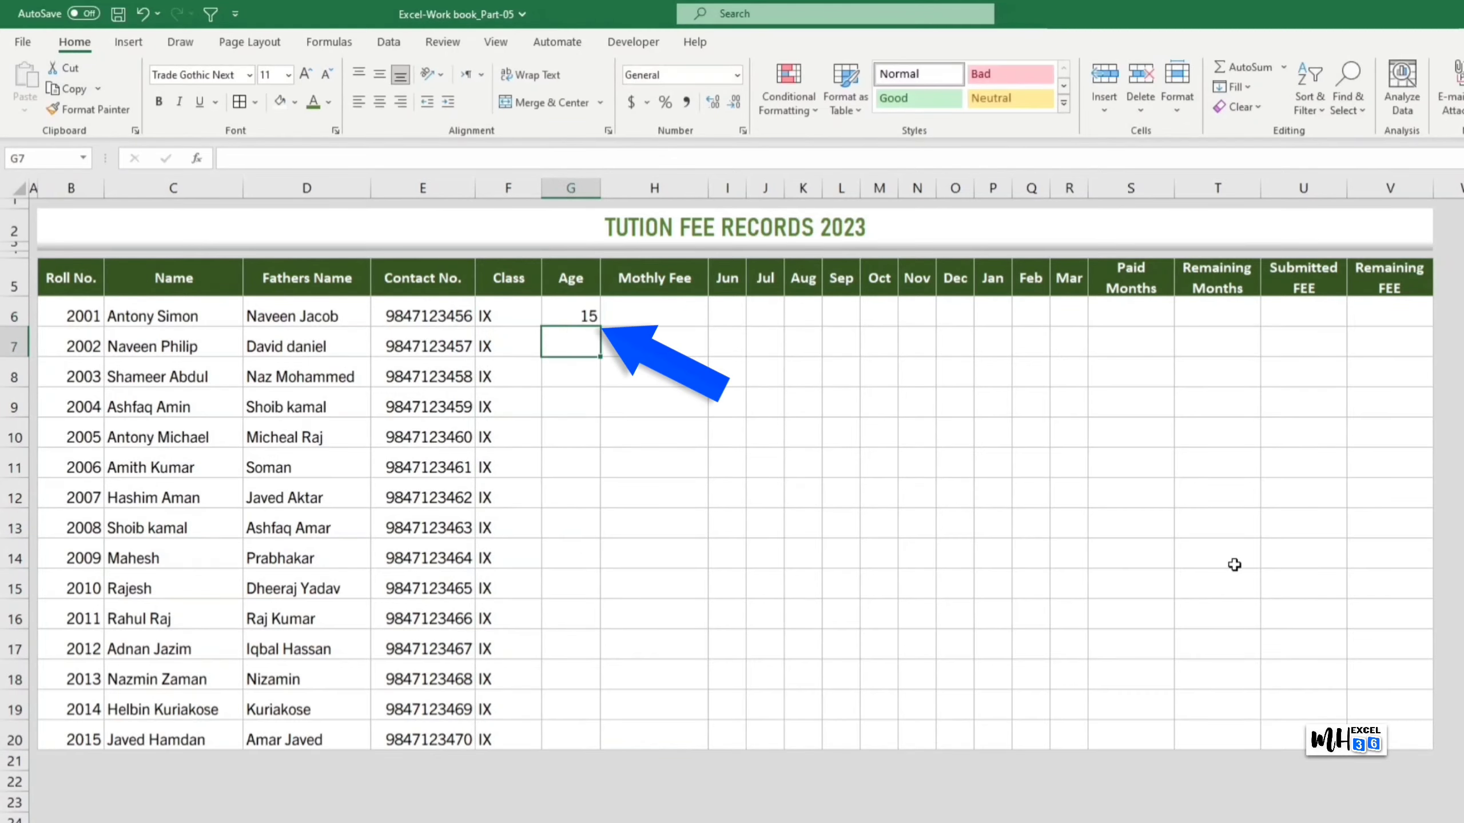
{"action": "type", "text": "16"}
{"action": "key", "text": "Return"}
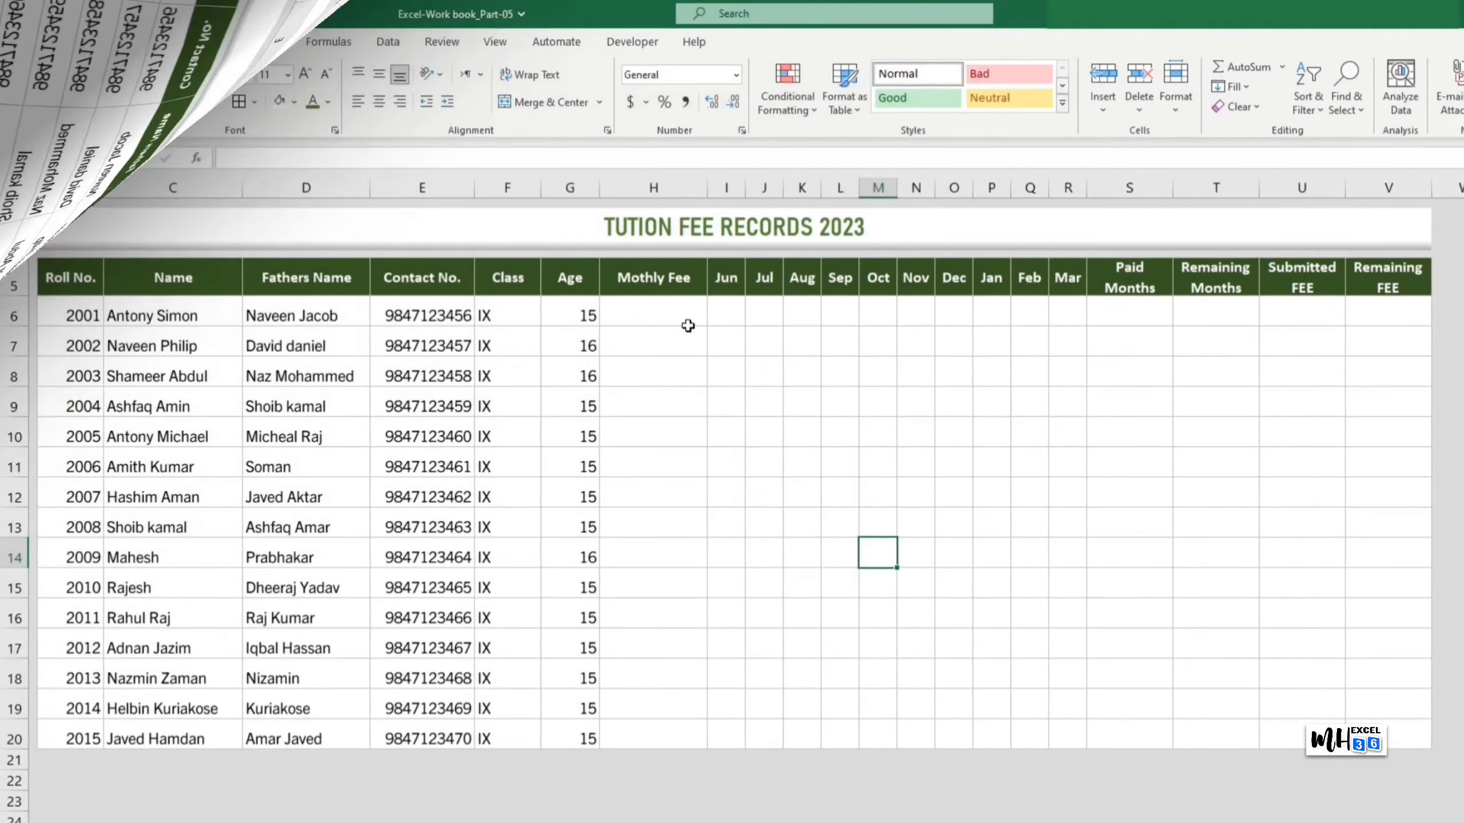
Step: Enter a monthly fee of 750 in H6 and copy it down through row 20
{"action": "left_click", "coordinate": [688, 326]}
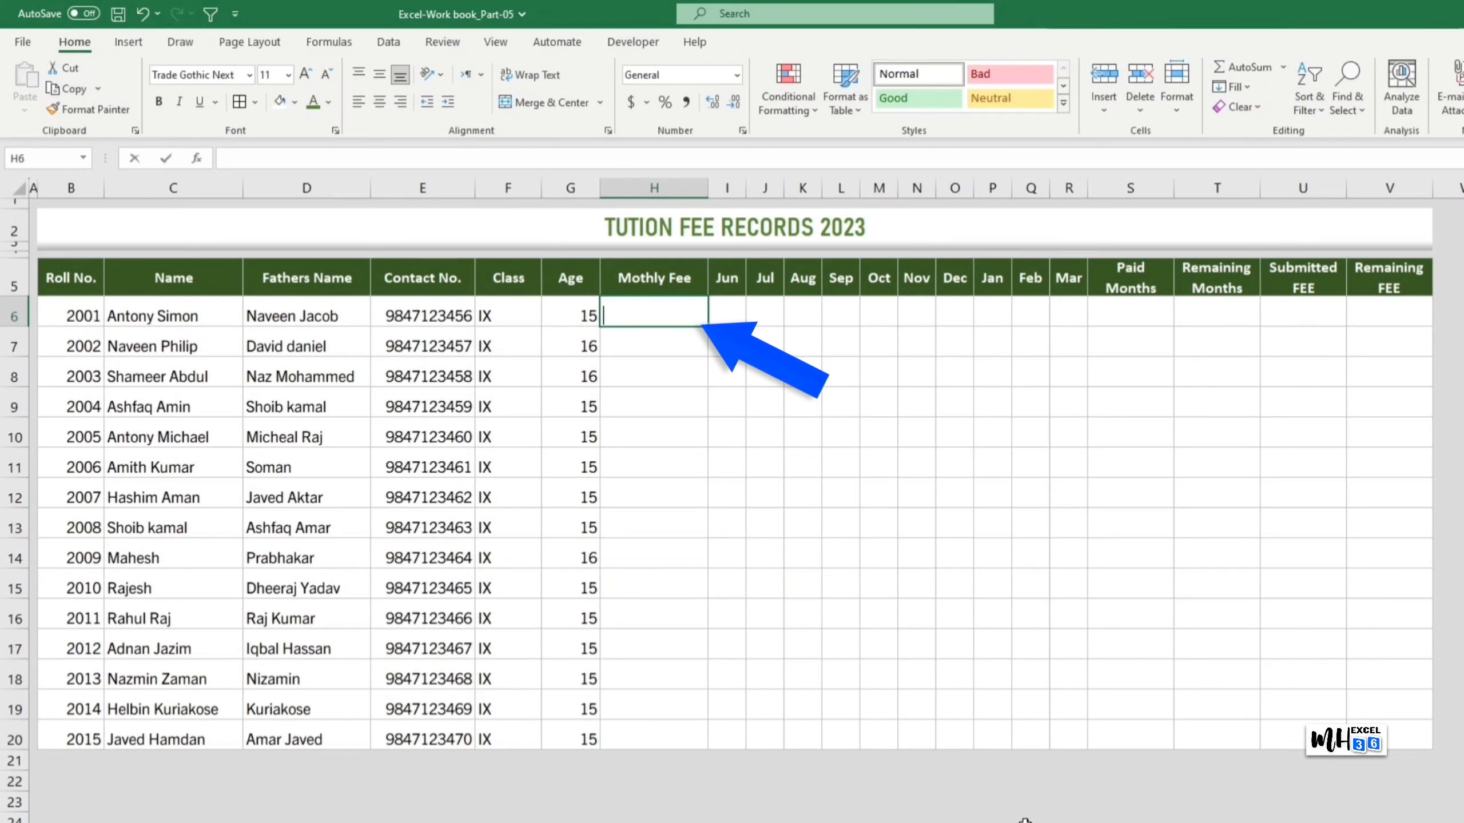
{"action": "type", "text": "750"}
{"action": "key", "text": "Return"}
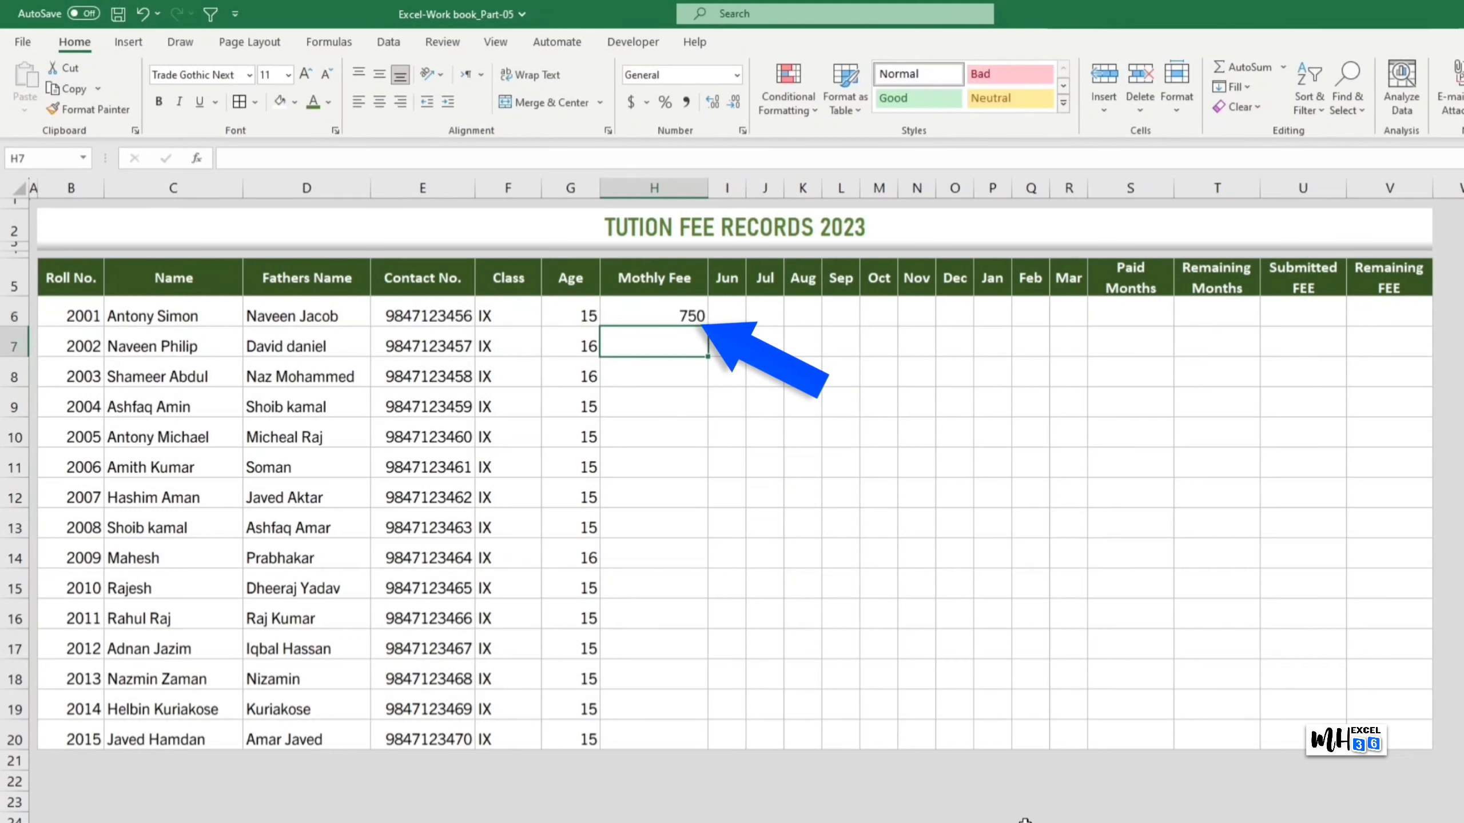
{"action": "key", "text": "Up"}
{"action": "left_click_drag", "start_coordinate": [693, 317], "coordinate": [677, 728]}
{"action": "key", "text": "ctrl+d"}
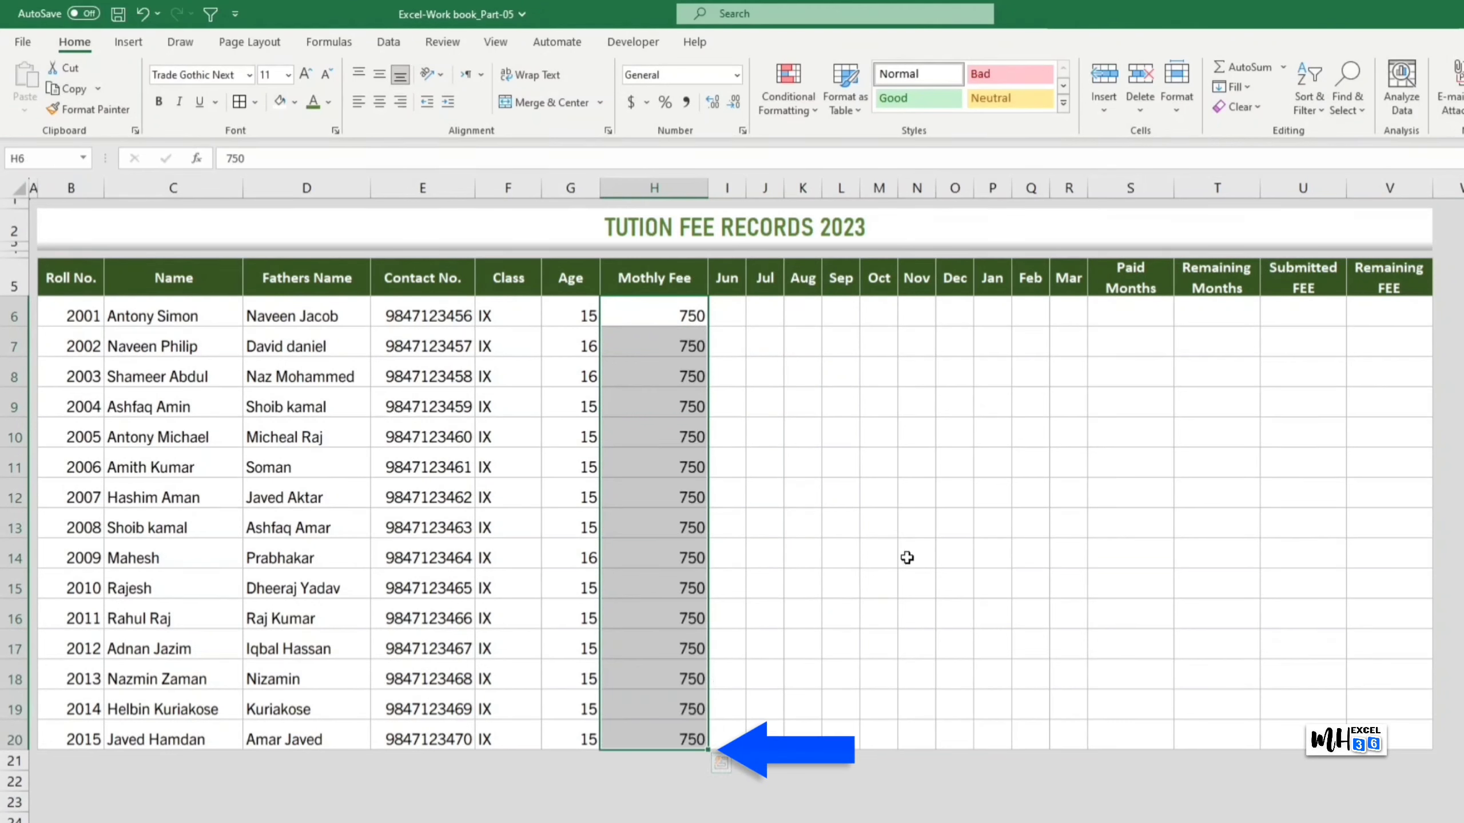
{"action": "left_click", "coordinate": [907, 557]}
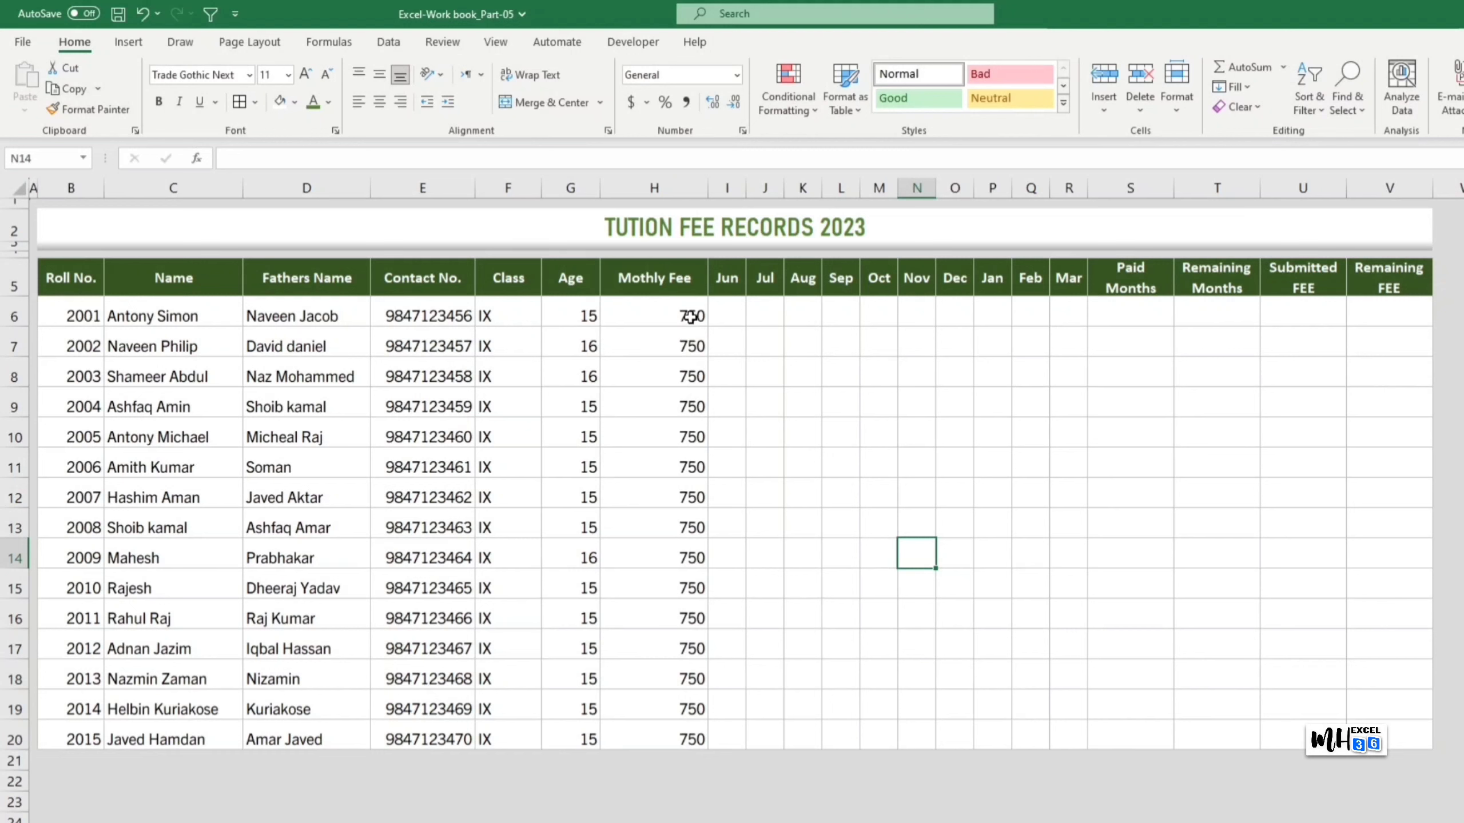
{"action": "left_click_drag", "start_coordinate": [690, 318], "coordinate": [676, 726]}
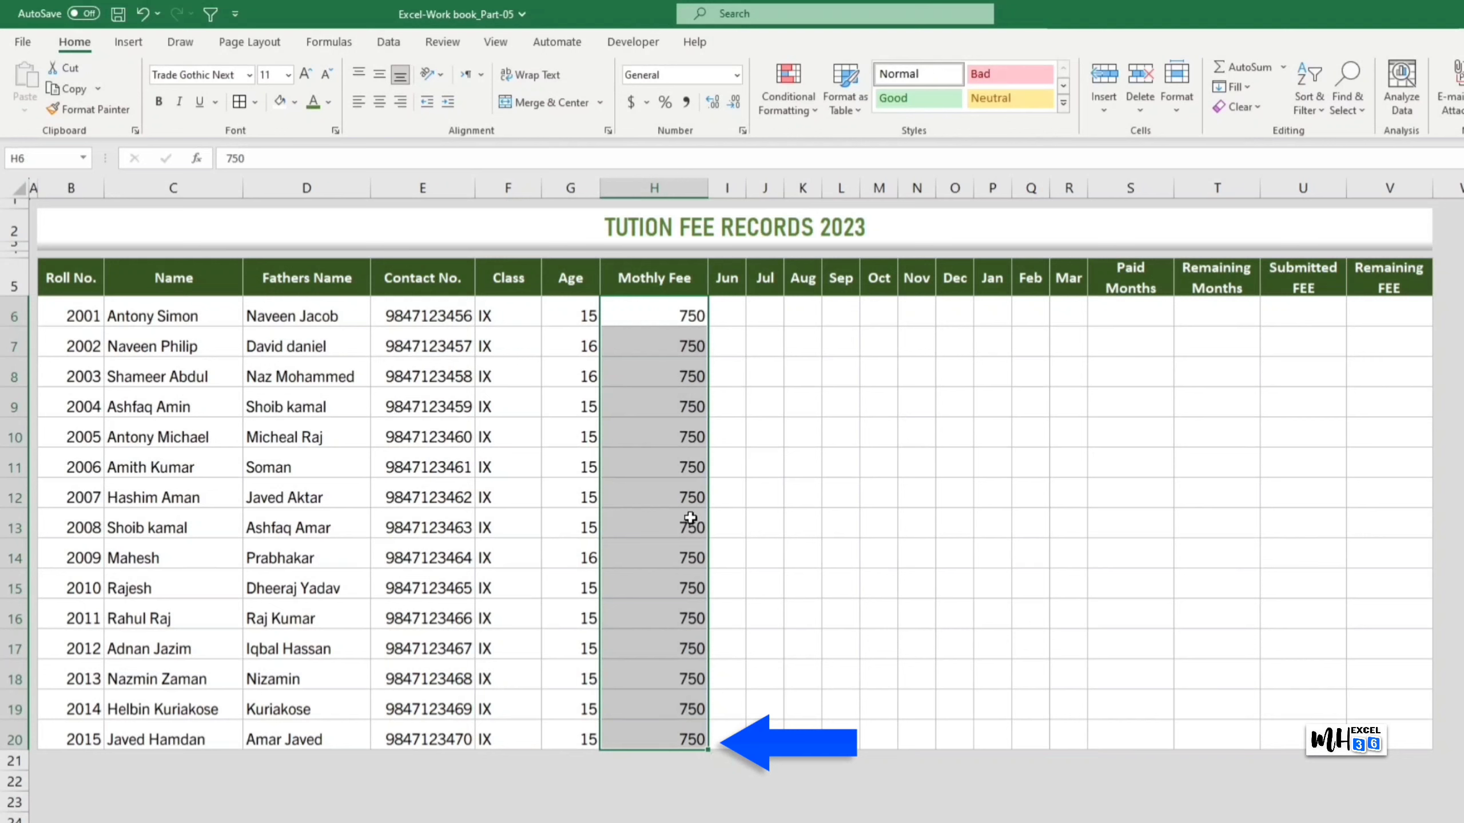
Step: Format H6:H20 as Currency with 0 decimal places and the ₹ symbol
{"action": "key", "text": "ctrl+1"}
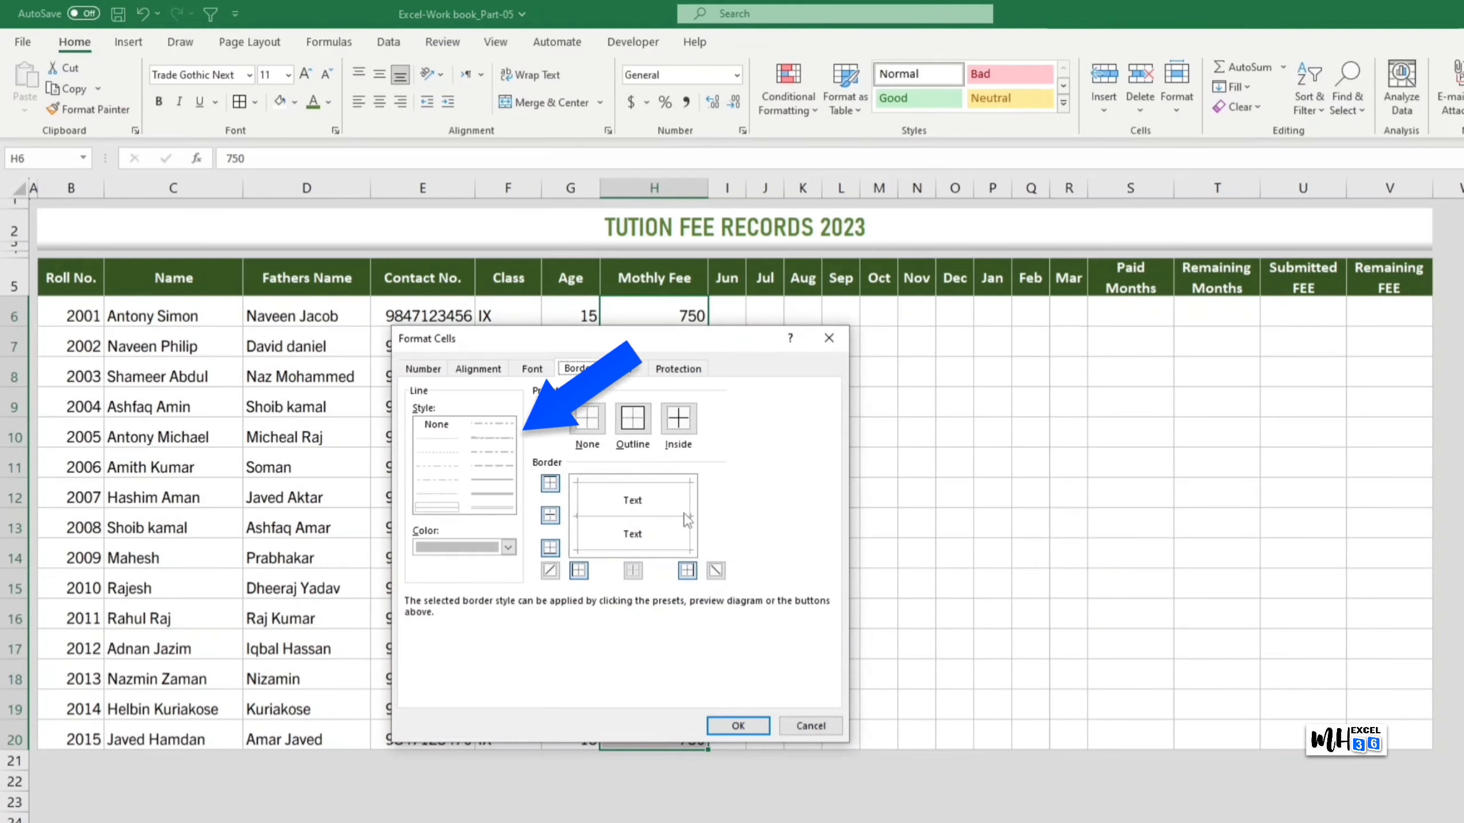
{"action": "left_click", "coordinate": [423, 369]}
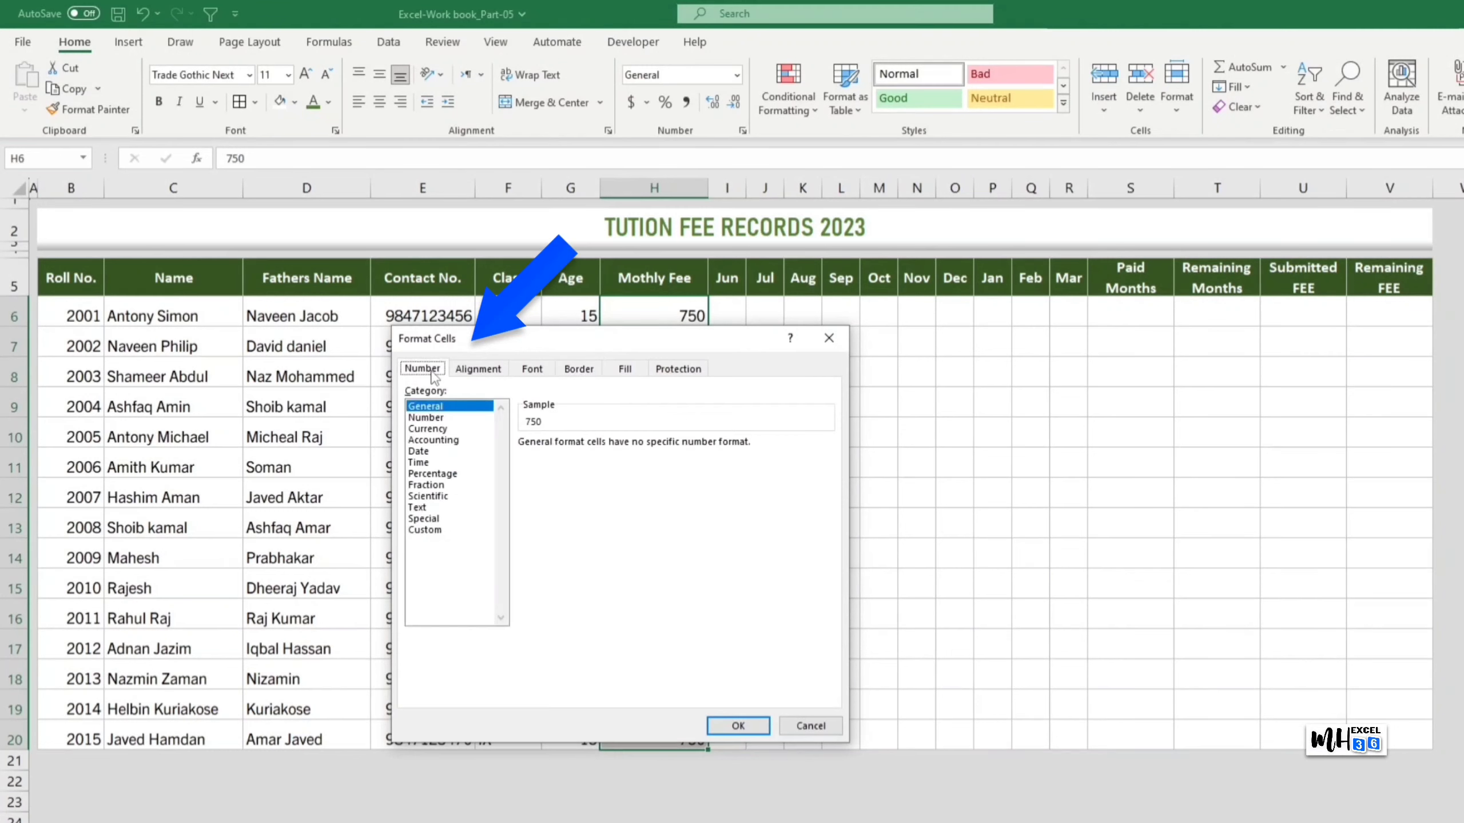
{"action": "left_click", "coordinate": [449, 429]}
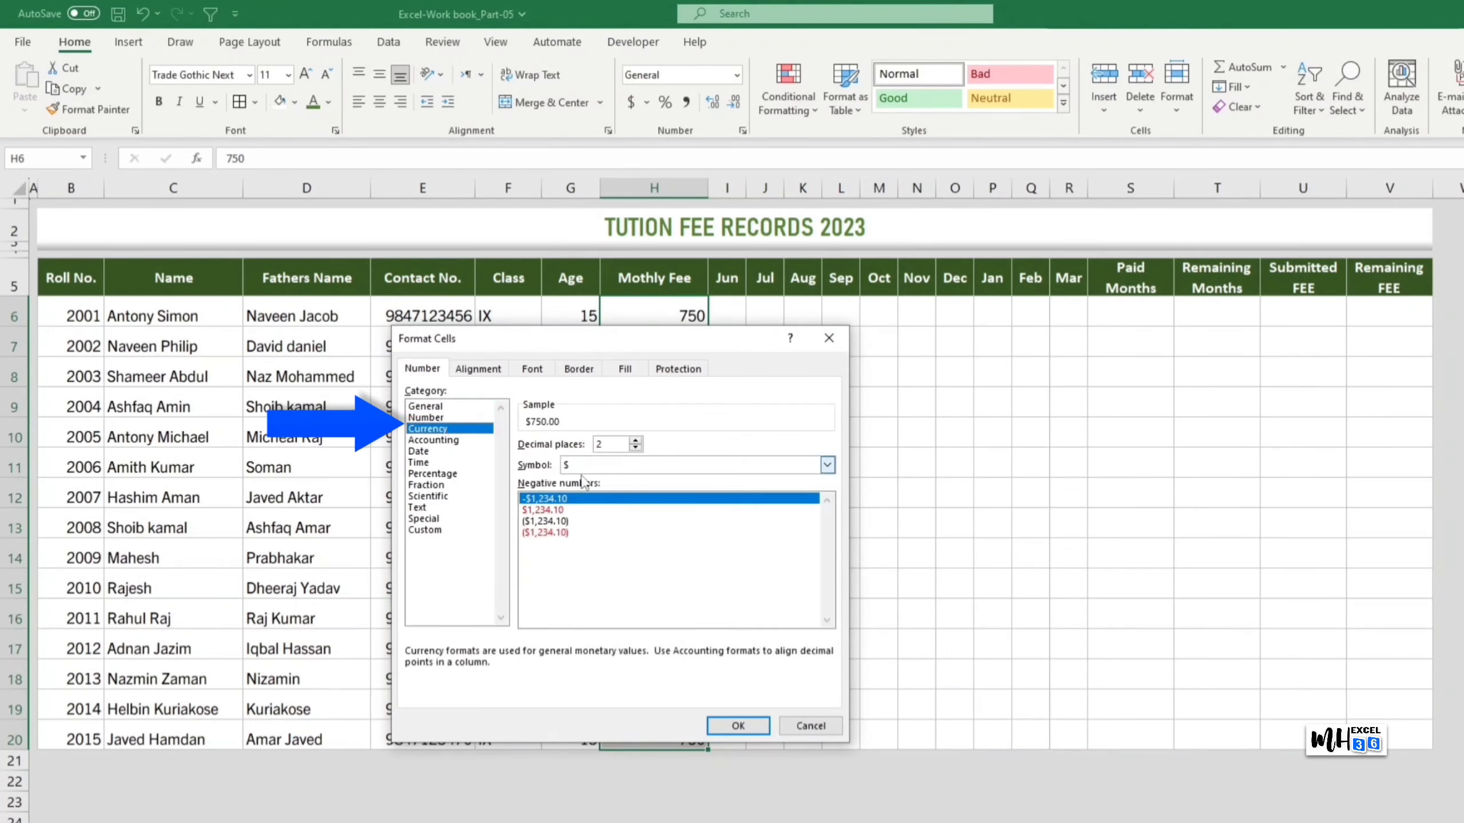
{"action": "left_click", "coordinate": [635, 448]}
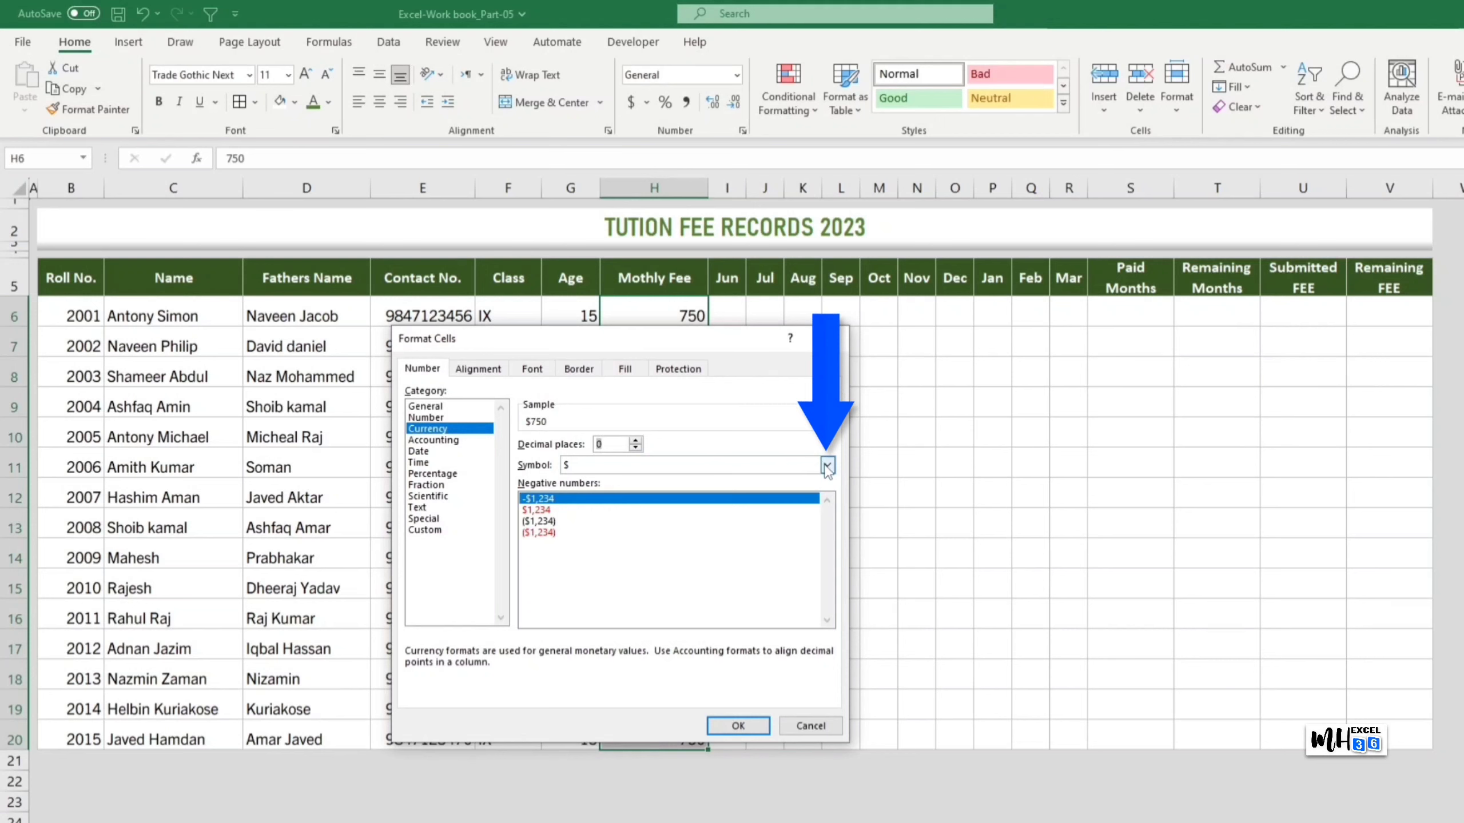
{"action": "left_click", "coordinate": [827, 465]}
{"action": "scroll", "coordinate": [627, 634], "scroll_direction": "down", "scroll_amount": 10}
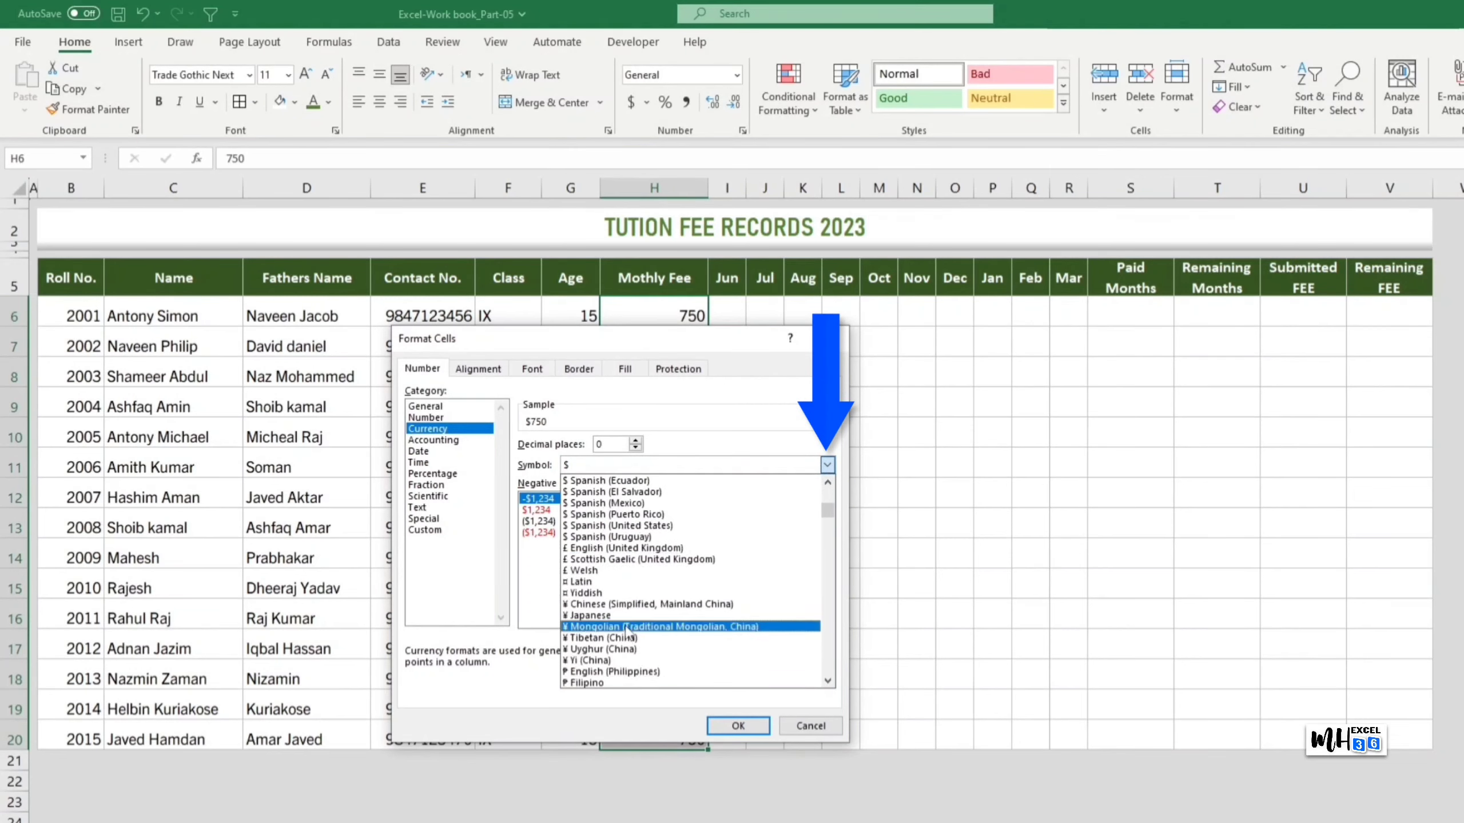
{"action": "scroll", "coordinate": [631, 634], "scroll_direction": "down", "scroll_amount": 15}
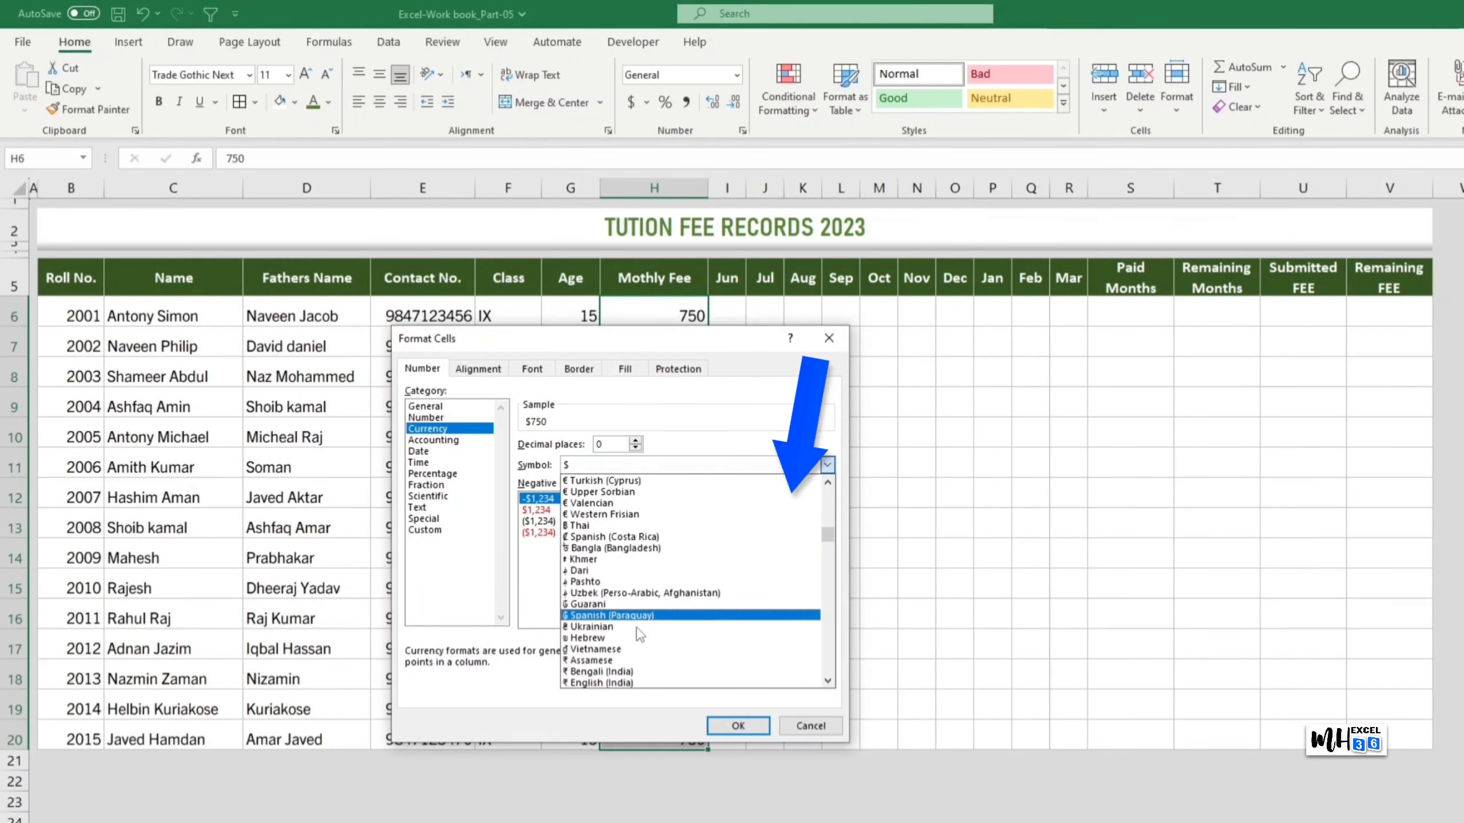
{"action": "scroll", "coordinate": [640, 634], "scroll_direction": "down", "scroll_amount": 2}
{"action": "left_click", "coordinate": [663, 675]}
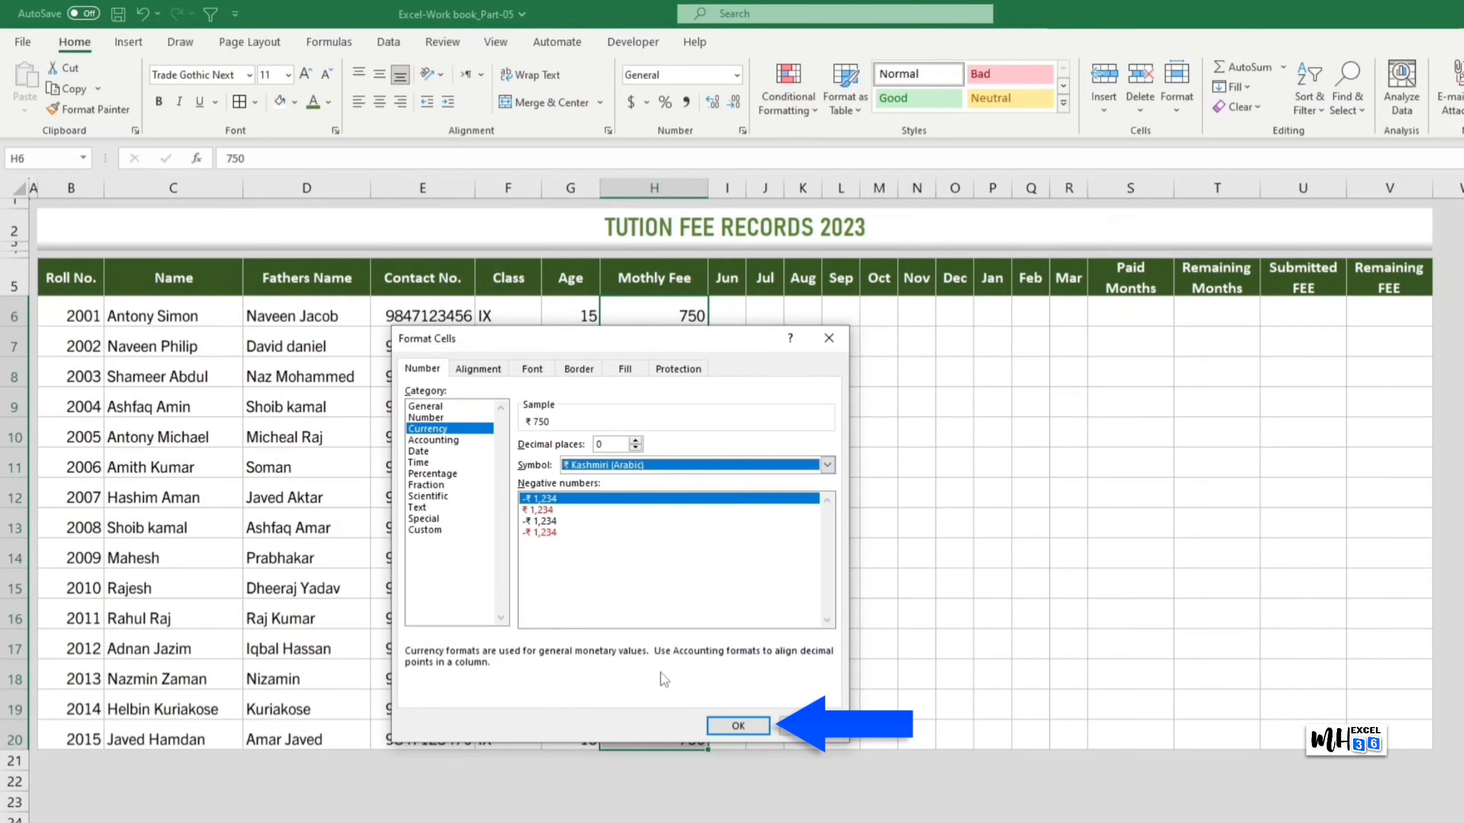
{"action": "left_click", "coordinate": [744, 726]}
{"action": "left_click", "coordinate": [927, 461]}
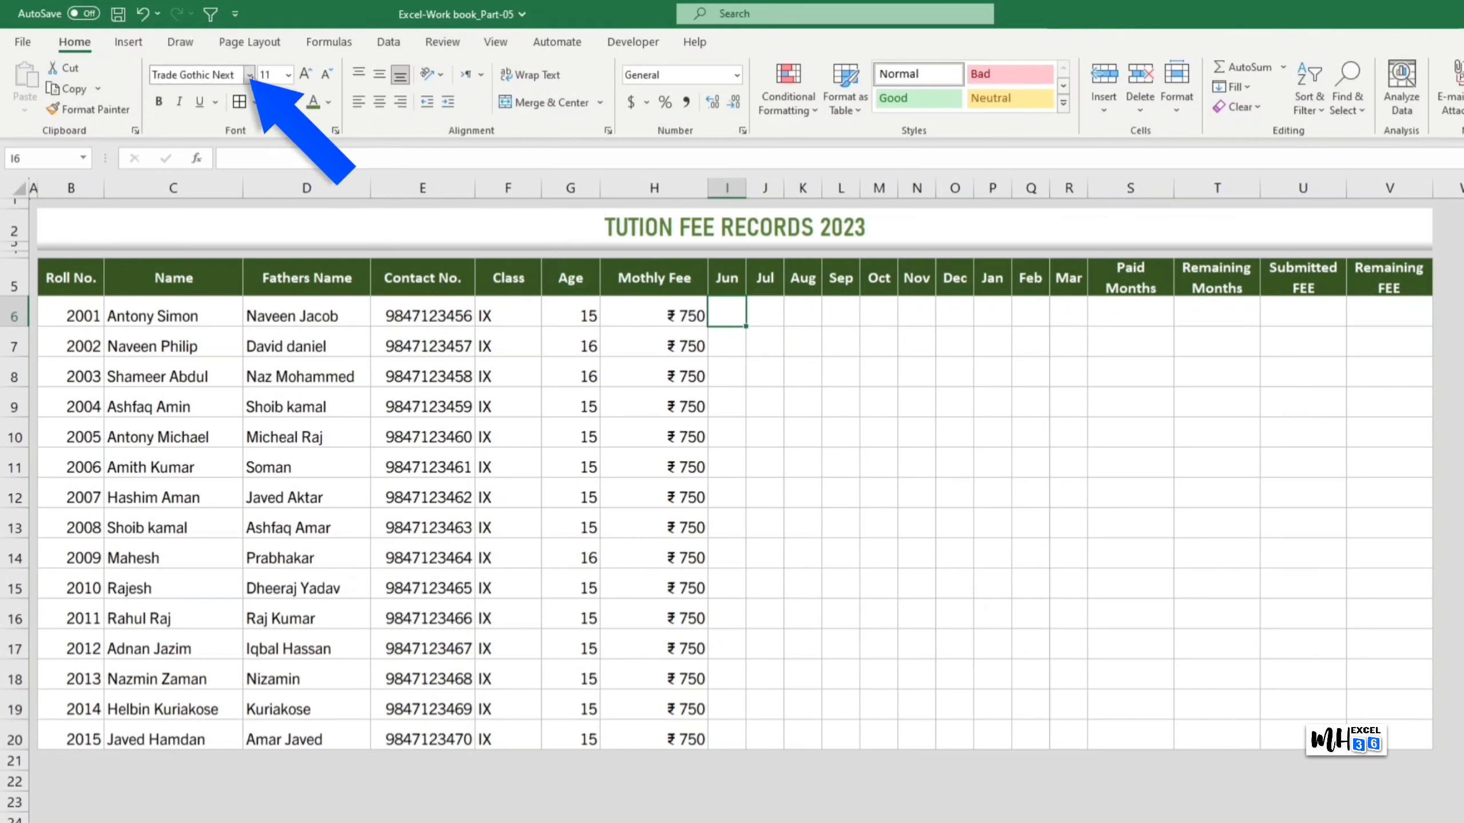
Step: Put a bold Wingdings 2 check mark (letter P) in I6
{"action": "left_click", "coordinate": [249, 75]}
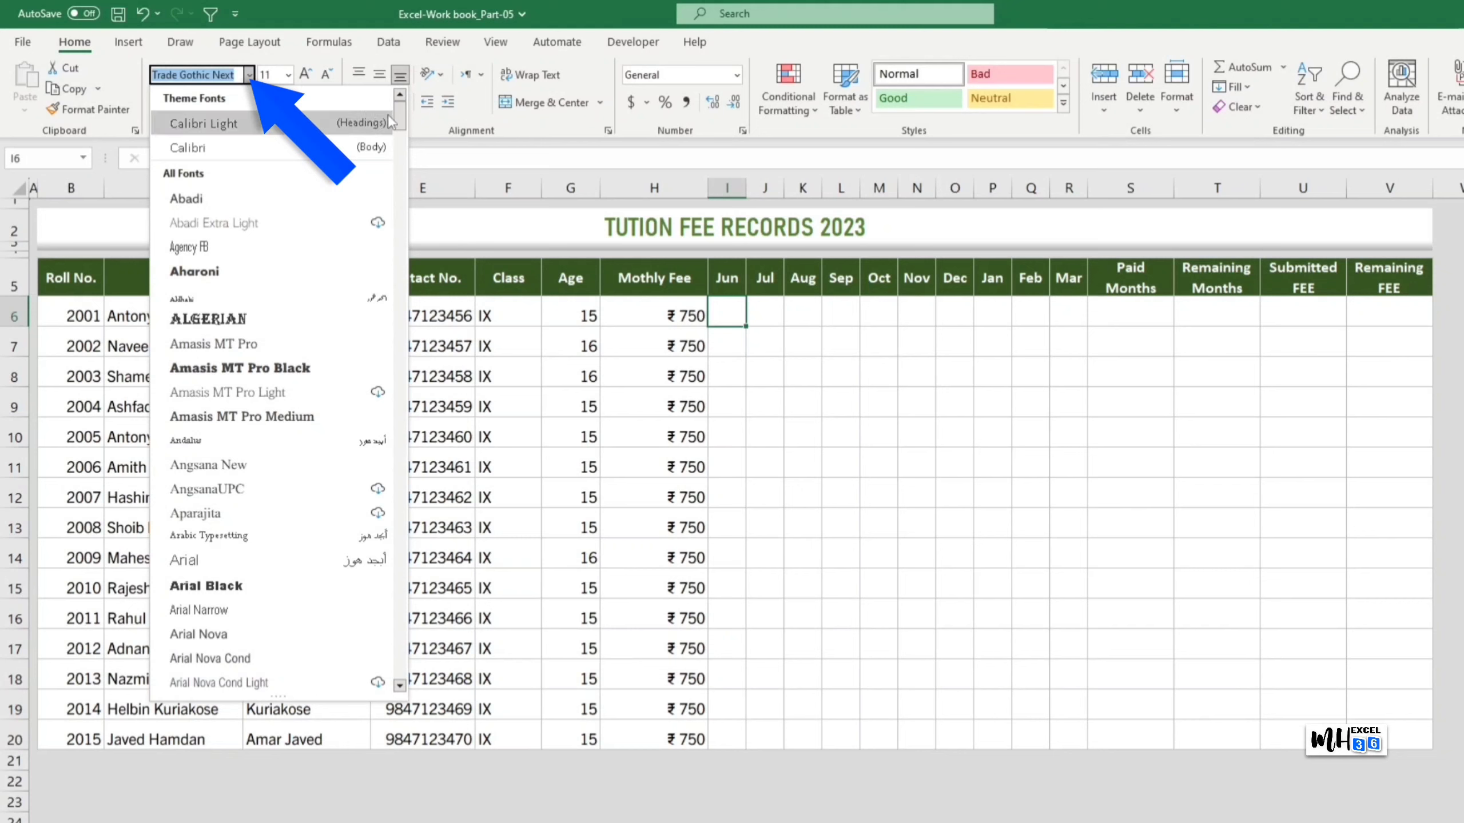
{"action": "left_click_drag", "start_coordinate": [399, 112], "coordinate": [399, 681]}
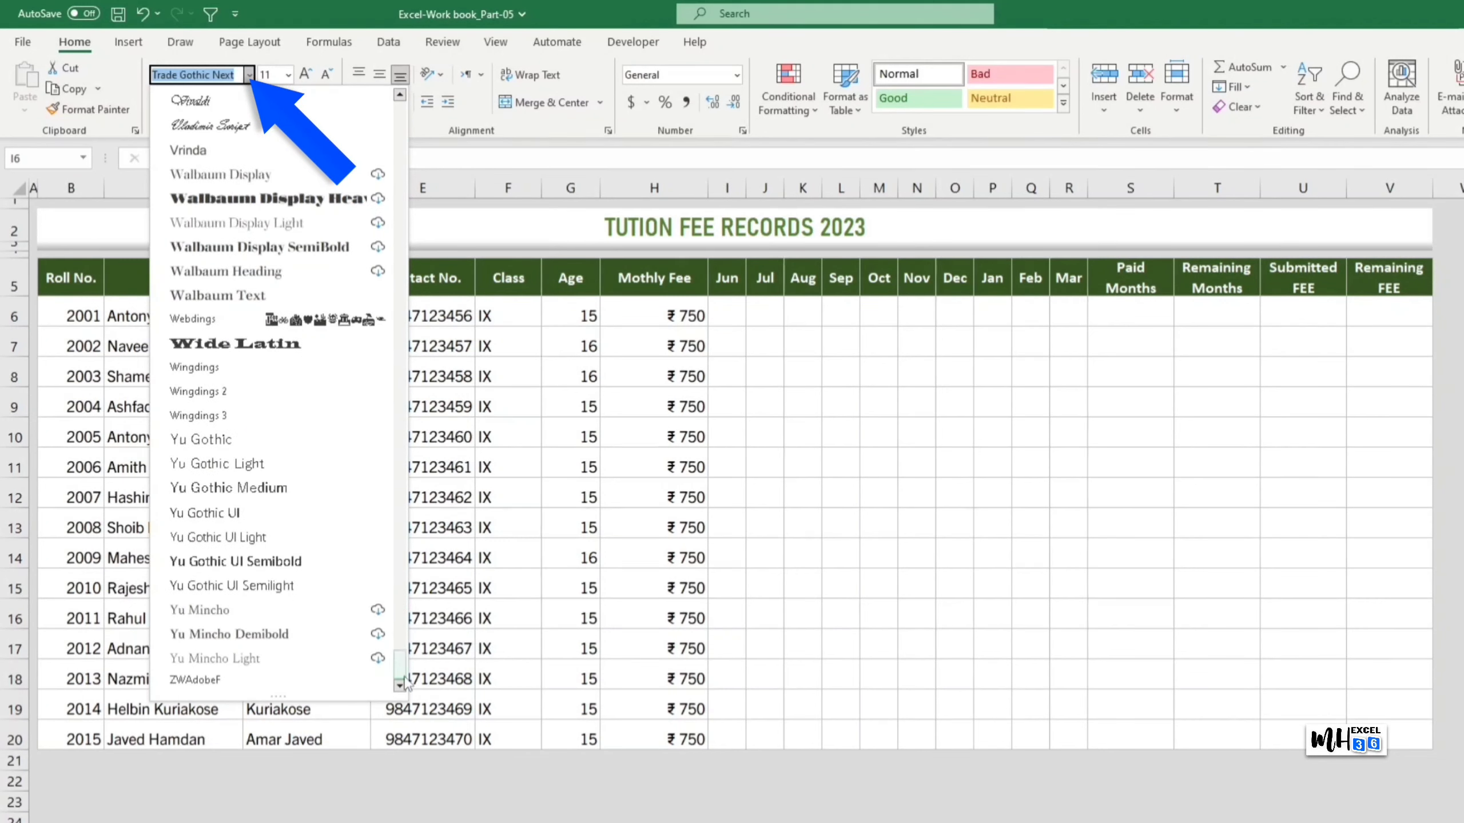
{"action": "left_click", "coordinate": [251, 391]}
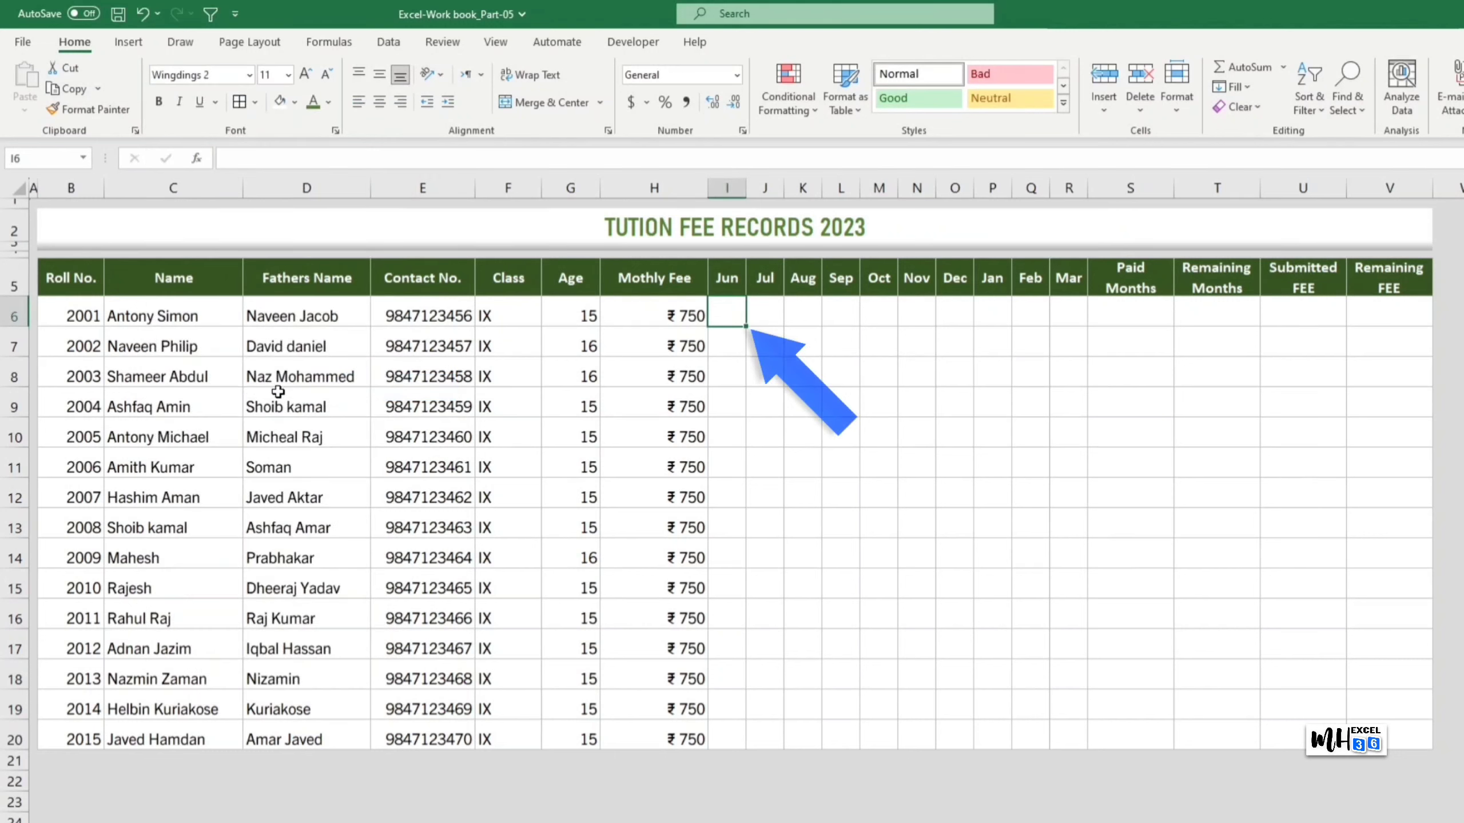
{"action": "type", "text": "P"}
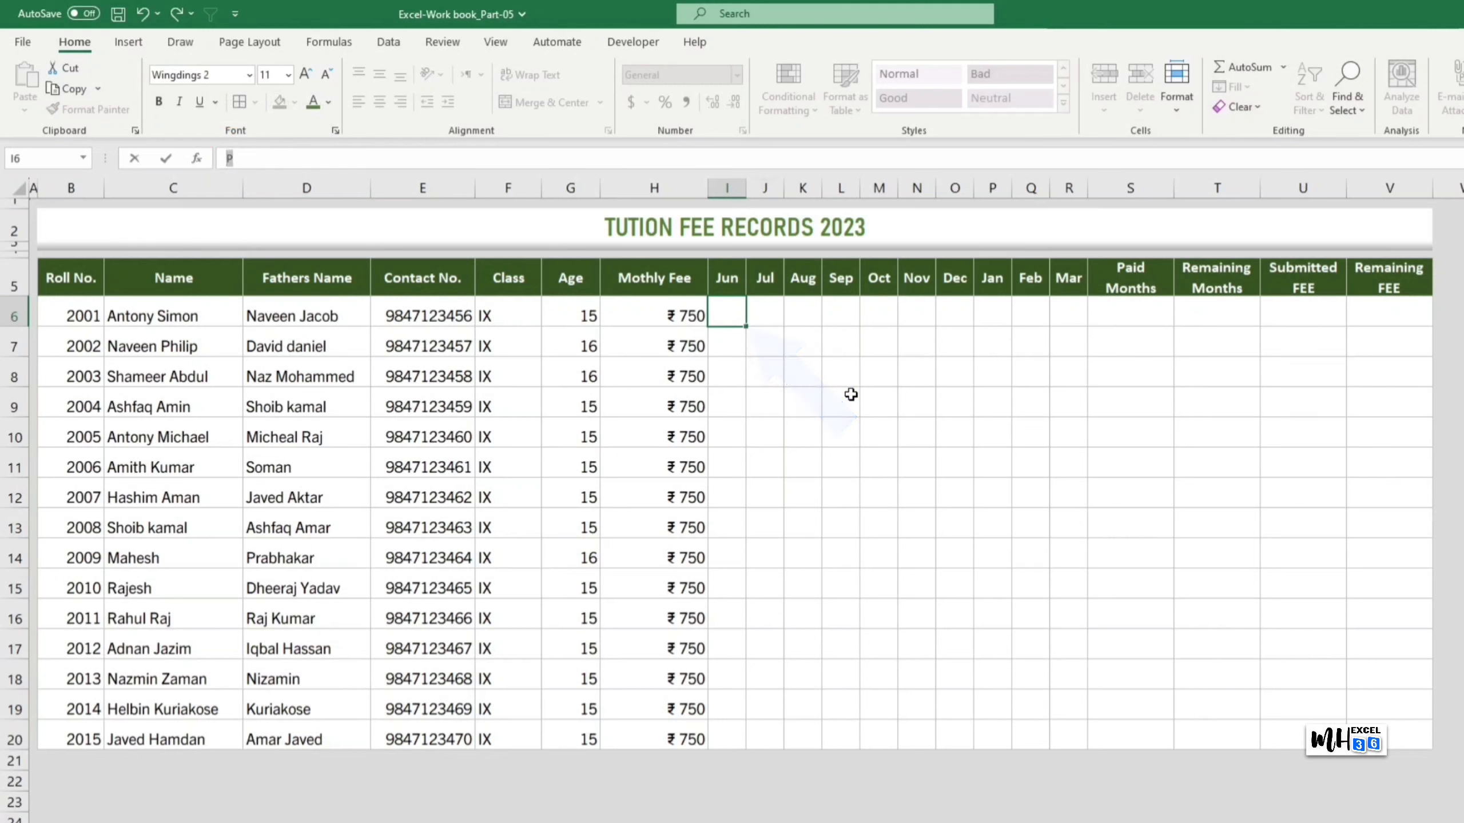
{"action": "key", "text": "Tab"}
{"action": "left_click", "coordinate": [727, 319]}
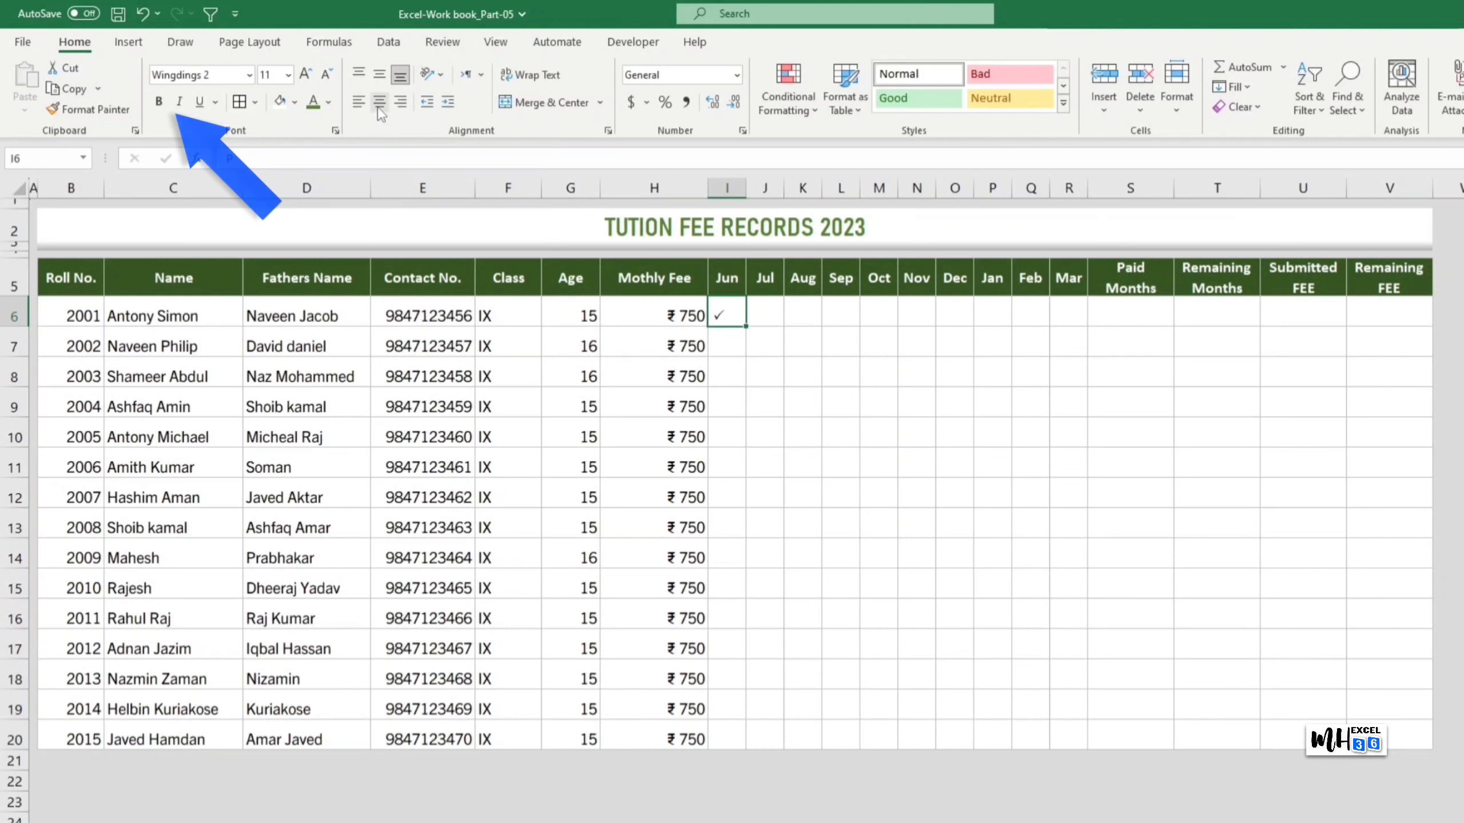
{"action": "left_click", "coordinate": [159, 107]}
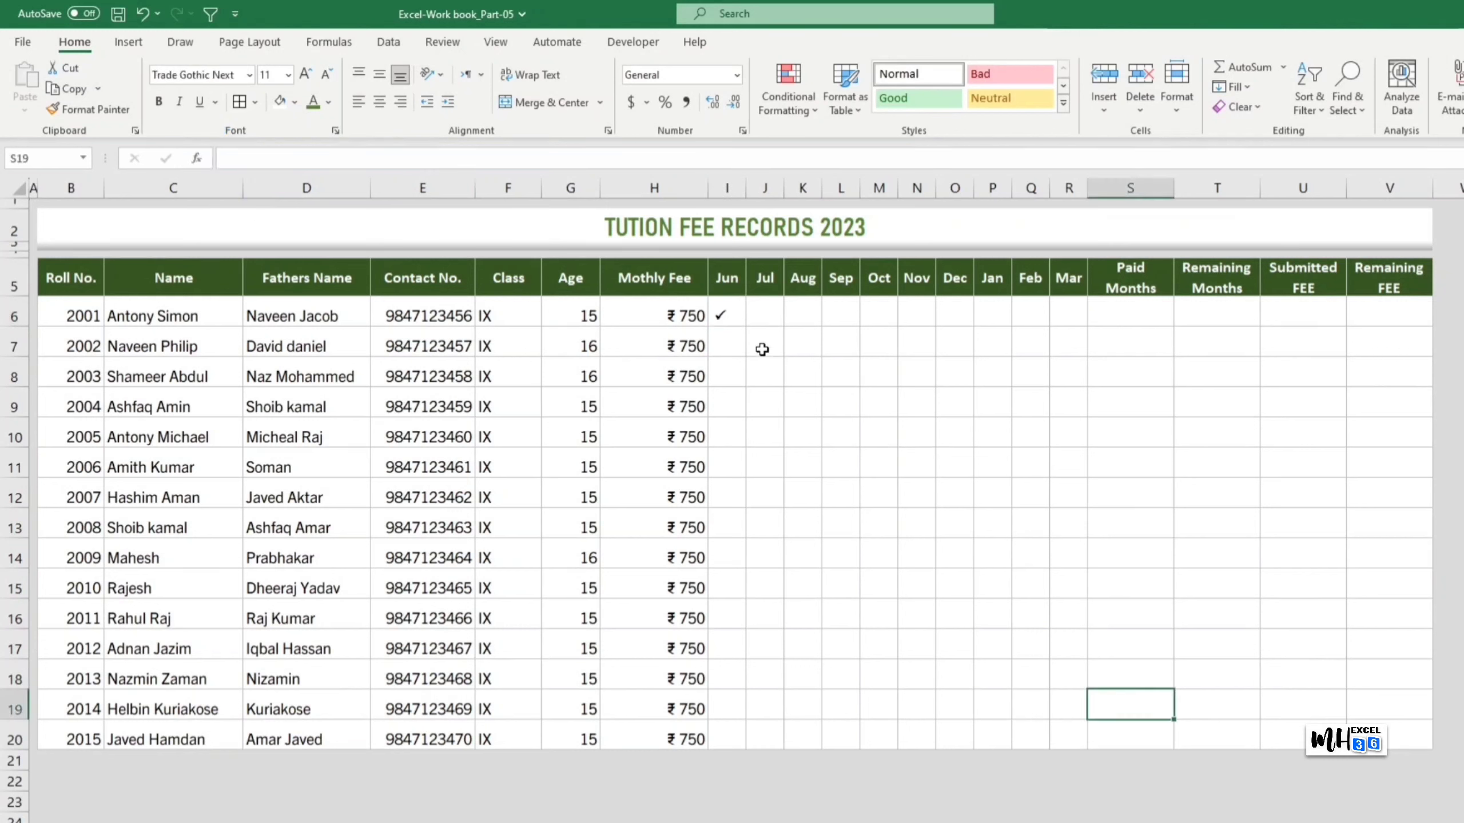
Step: Copy the check mark across June–October and down to every student row
{"action": "left_click", "coordinate": [731, 318]}
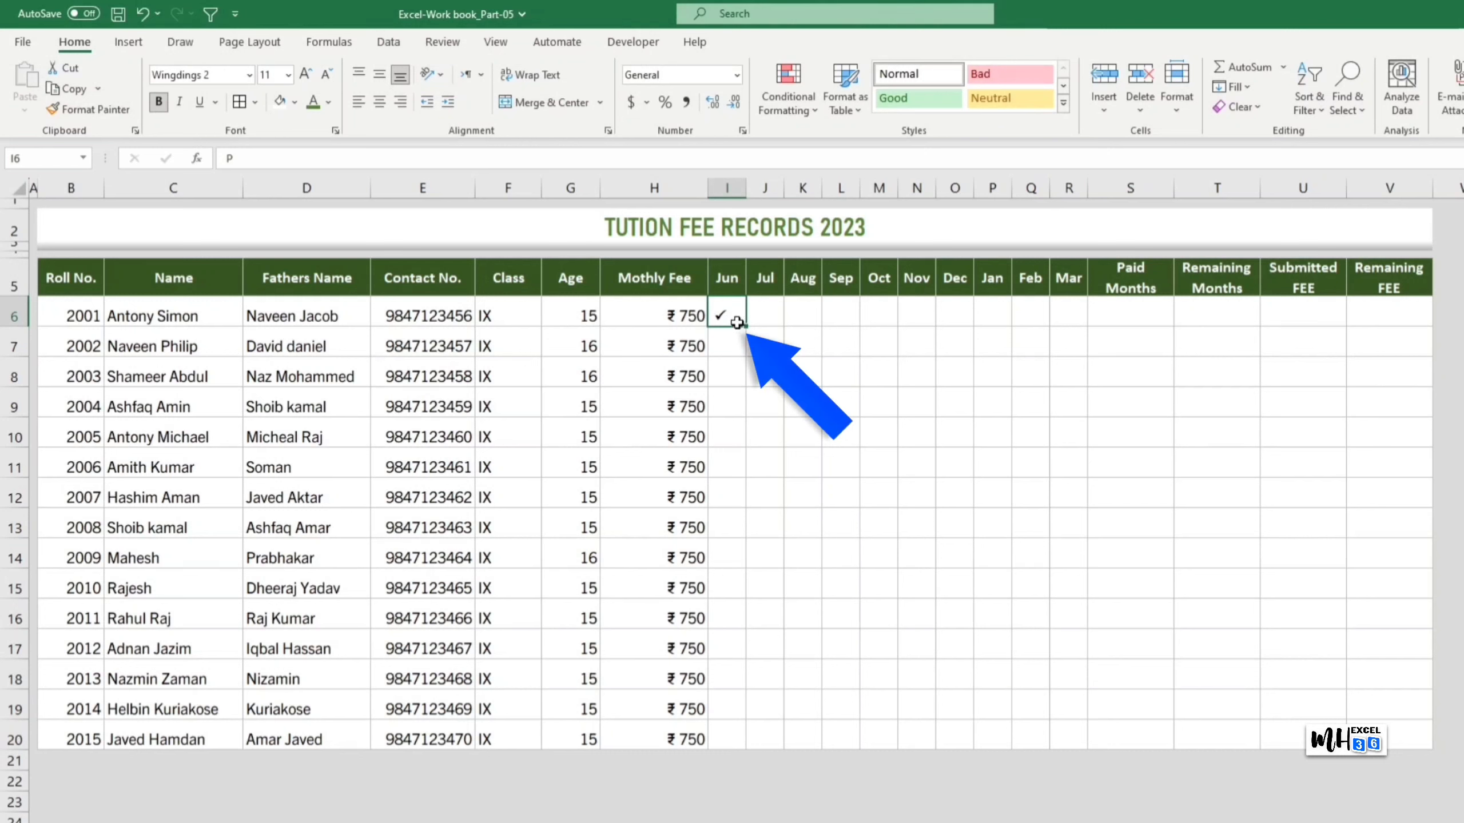
{"action": "left_click_drag", "start_coordinate": [736, 323], "coordinate": [930, 323]}
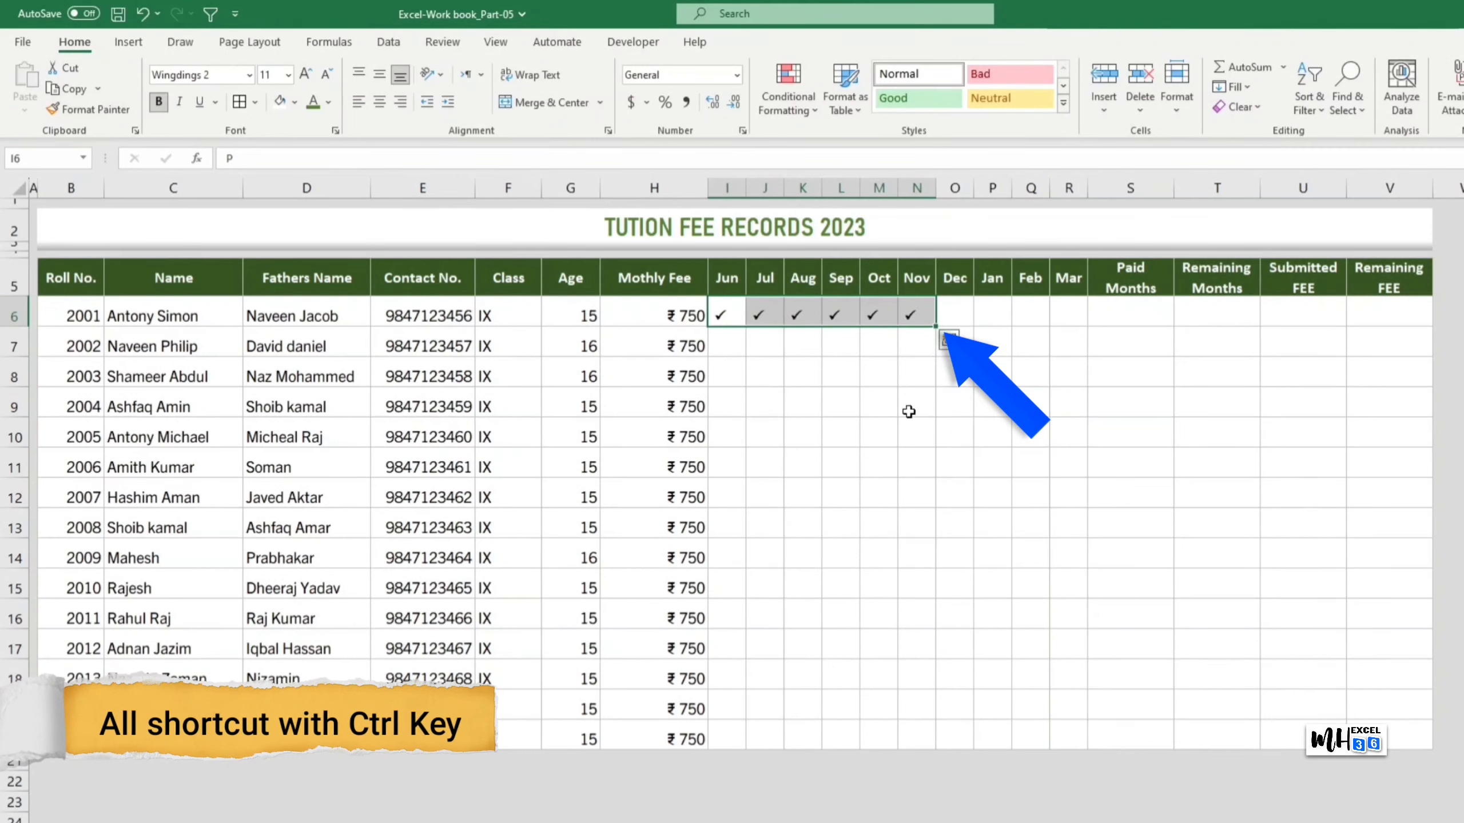
{"action": "left_click_drag", "start_coordinate": [727, 317], "coordinate": [867, 729]}
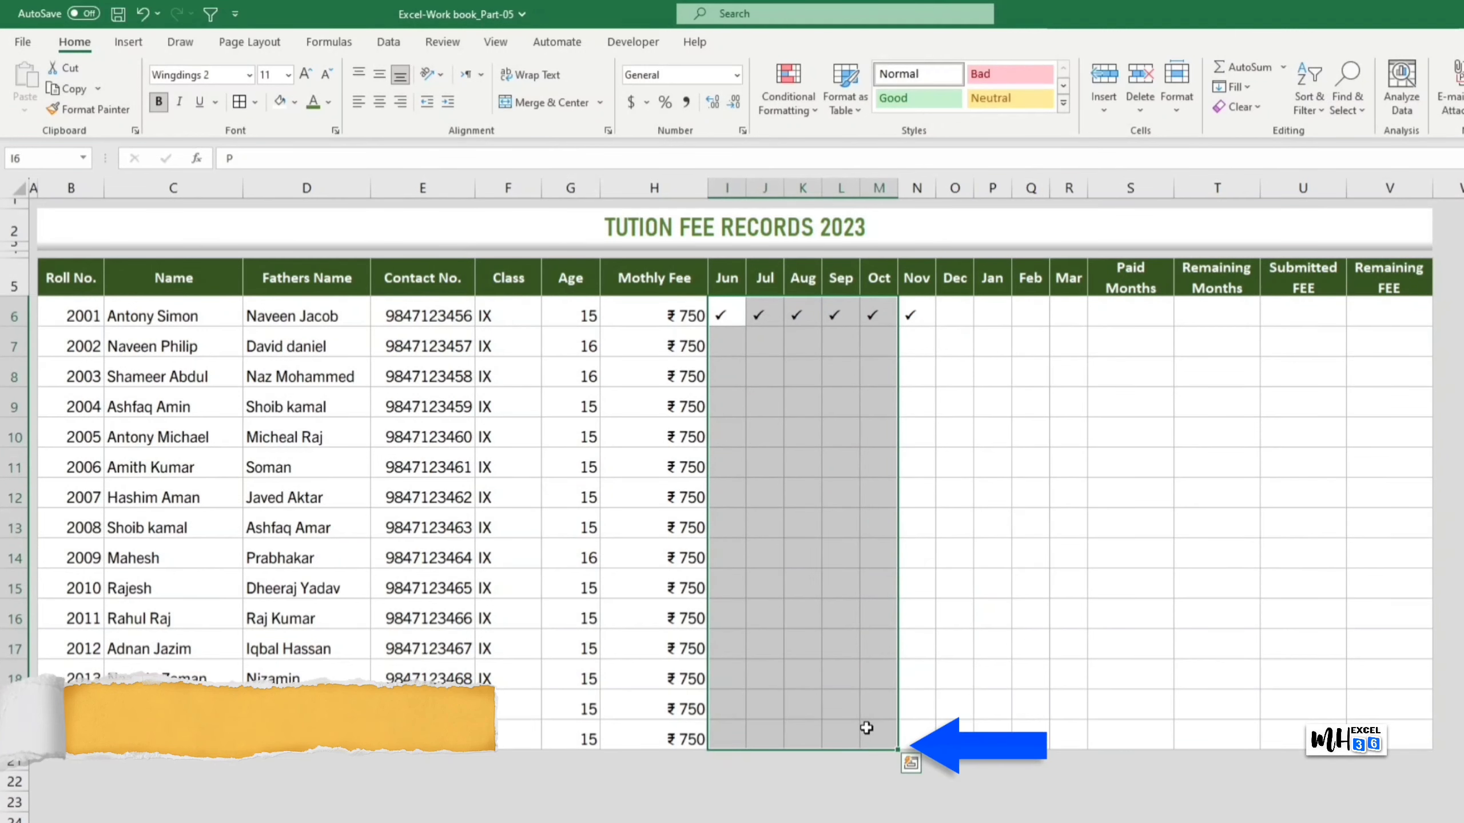
{"action": "key", "text": "ctrl+d"}
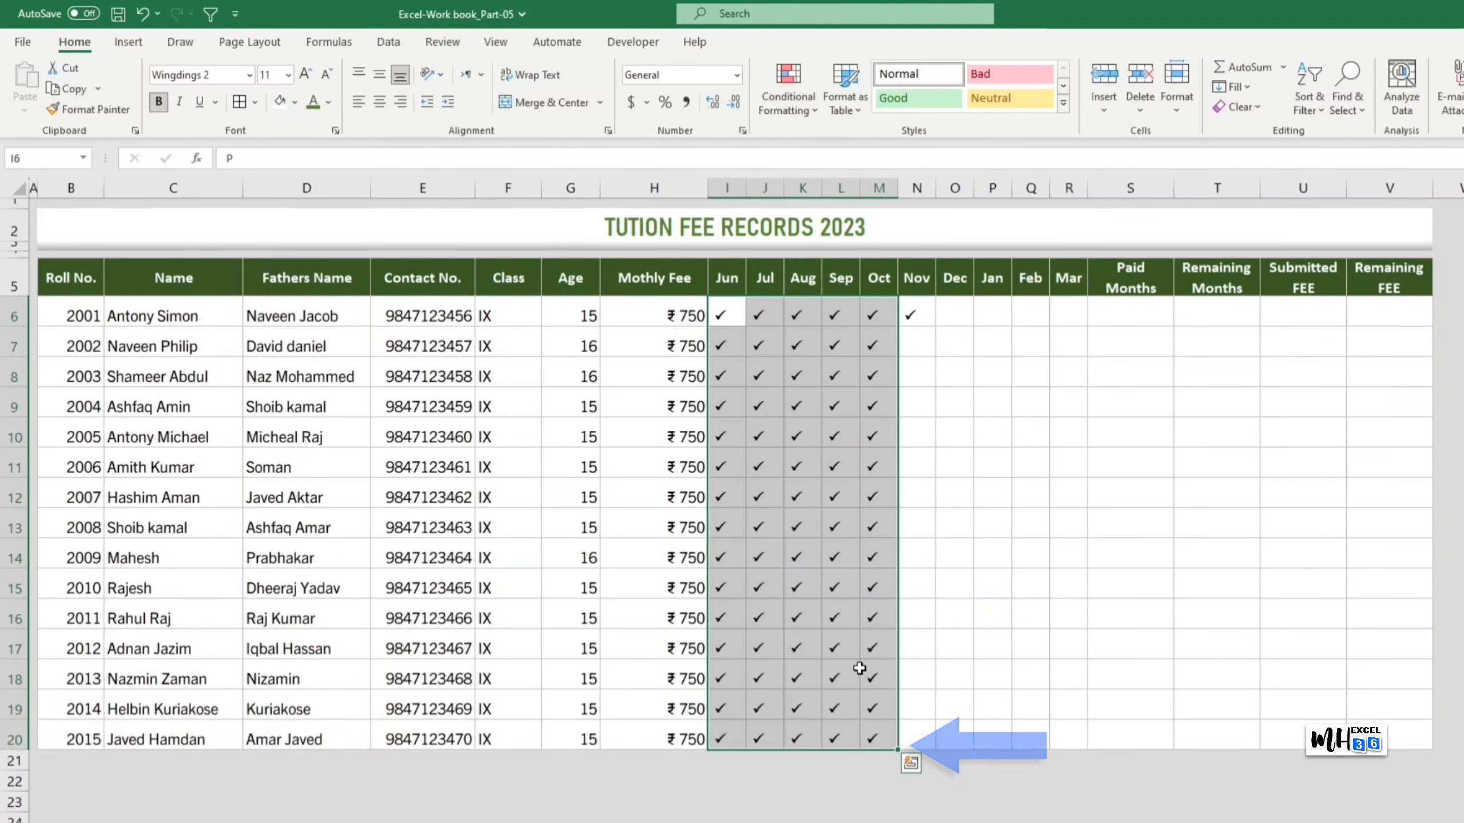
Step: Delete later-month check marks in rows 7, 8, 9, 11, 13, 14, 16 and 17 to vary paid months
{"action": "left_click_drag", "start_coordinate": [775, 375], "coordinate": [875, 373]}
{"action": "key", "text": "Delete"}
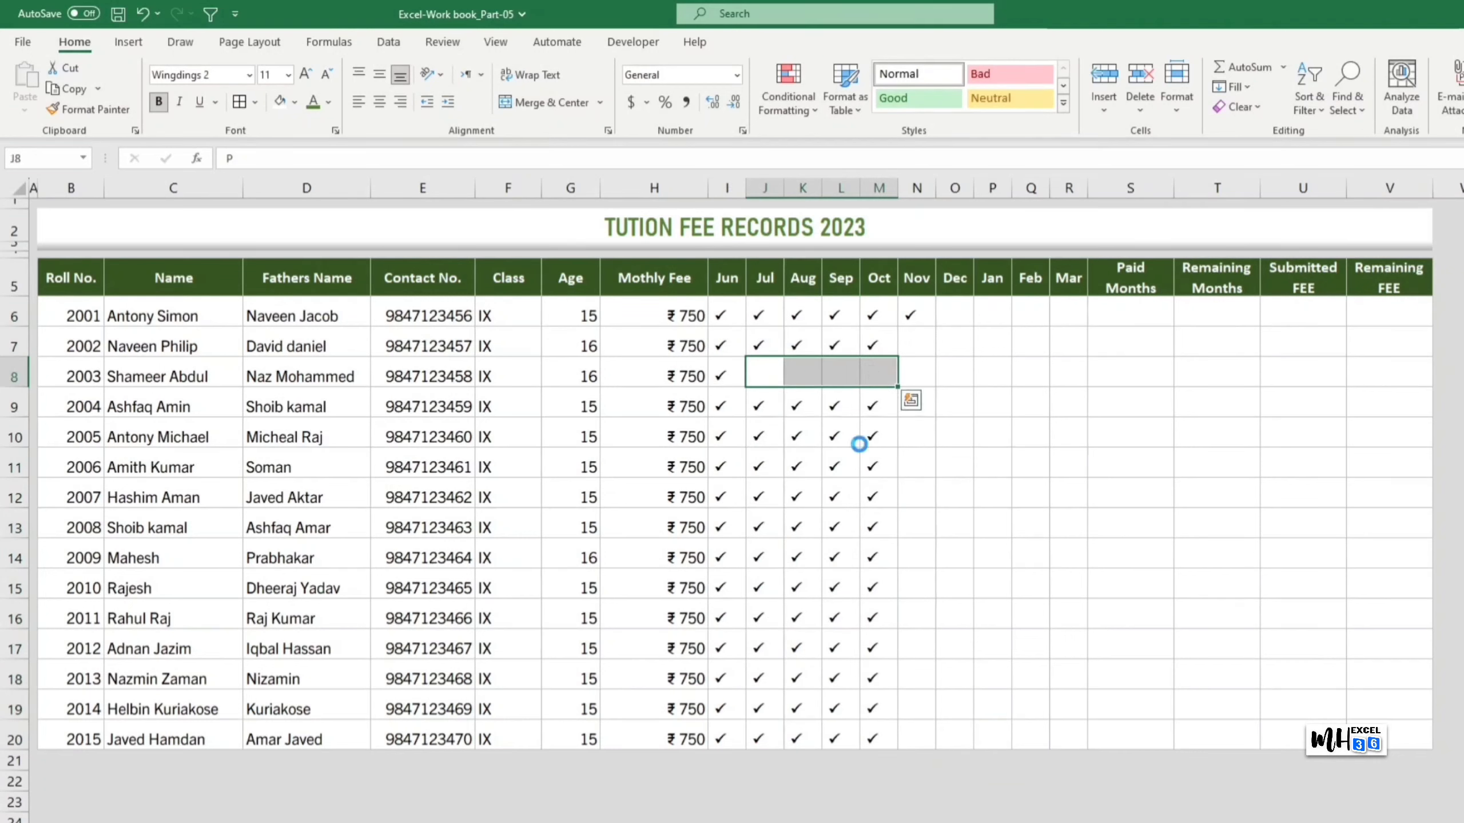
{"action": "left_click_drag", "start_coordinate": [803, 467], "coordinate": [833, 467]}
{"action": "key", "text": "Delete"}
{"action": "left_click", "coordinate": [878, 467]}
{"action": "key", "text": "Delete"}
{"action": "left_click_drag", "start_coordinate": [802, 557], "coordinate": [882, 554]}
{"action": "key", "text": "Delete"}
{"action": "left_click_drag", "start_coordinate": [835, 346], "coordinate": [879, 346]}
{"action": "key", "text": "Delete"}
{"action": "left_click_drag", "start_coordinate": [834, 649], "coordinate": [870, 618]}
{"action": "key", "text": "Delete"}
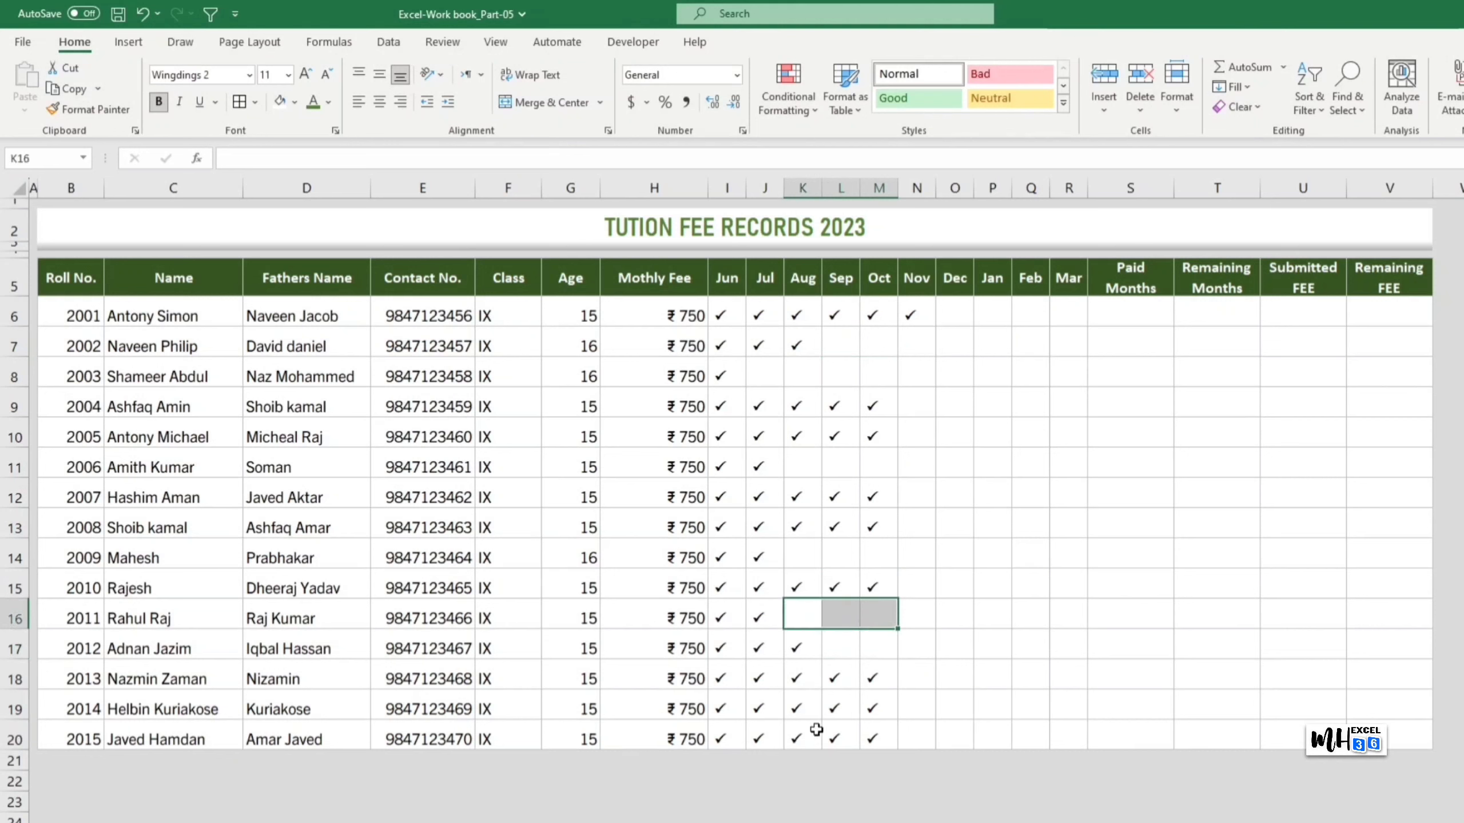
{"action": "key", "text": "Delete"}
{"action": "left_click_drag", "start_coordinate": [802, 709], "coordinate": [875, 709]}
{"action": "key", "text": "Delete"}
{"action": "left_click", "coordinate": [837, 409]}
{"action": "left_click_drag", "start_coordinate": [837, 409], "coordinate": [876, 407]}
{"action": "key", "text": "Delete"}
{"action": "left_click_drag", "start_coordinate": [834, 526], "coordinate": [868, 524]}
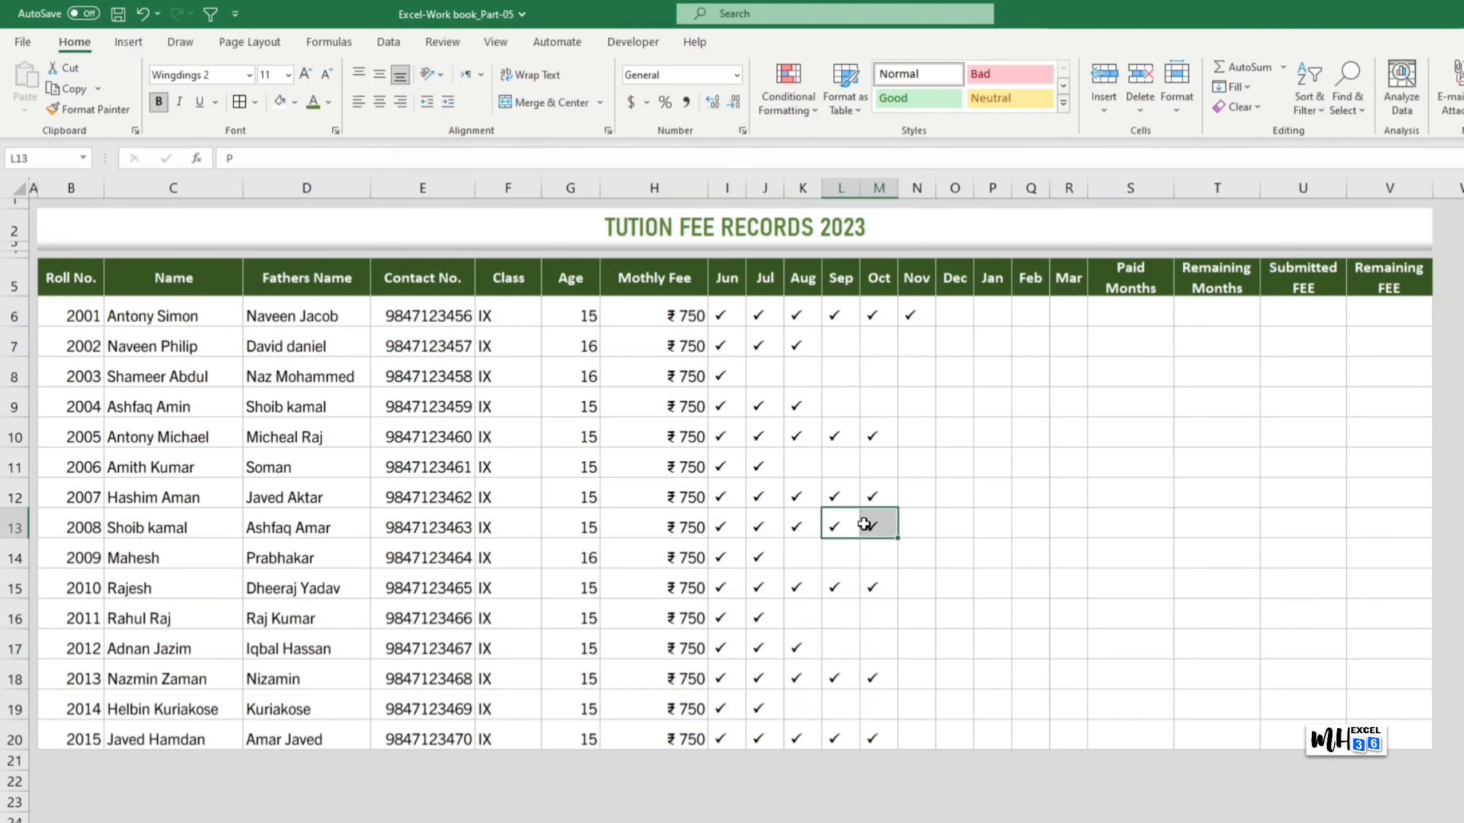
{"action": "key", "text": "Delete"}
{"action": "left_click", "coordinate": [1068, 552]}
{"action": "left_click", "coordinate": [1031, 669]}
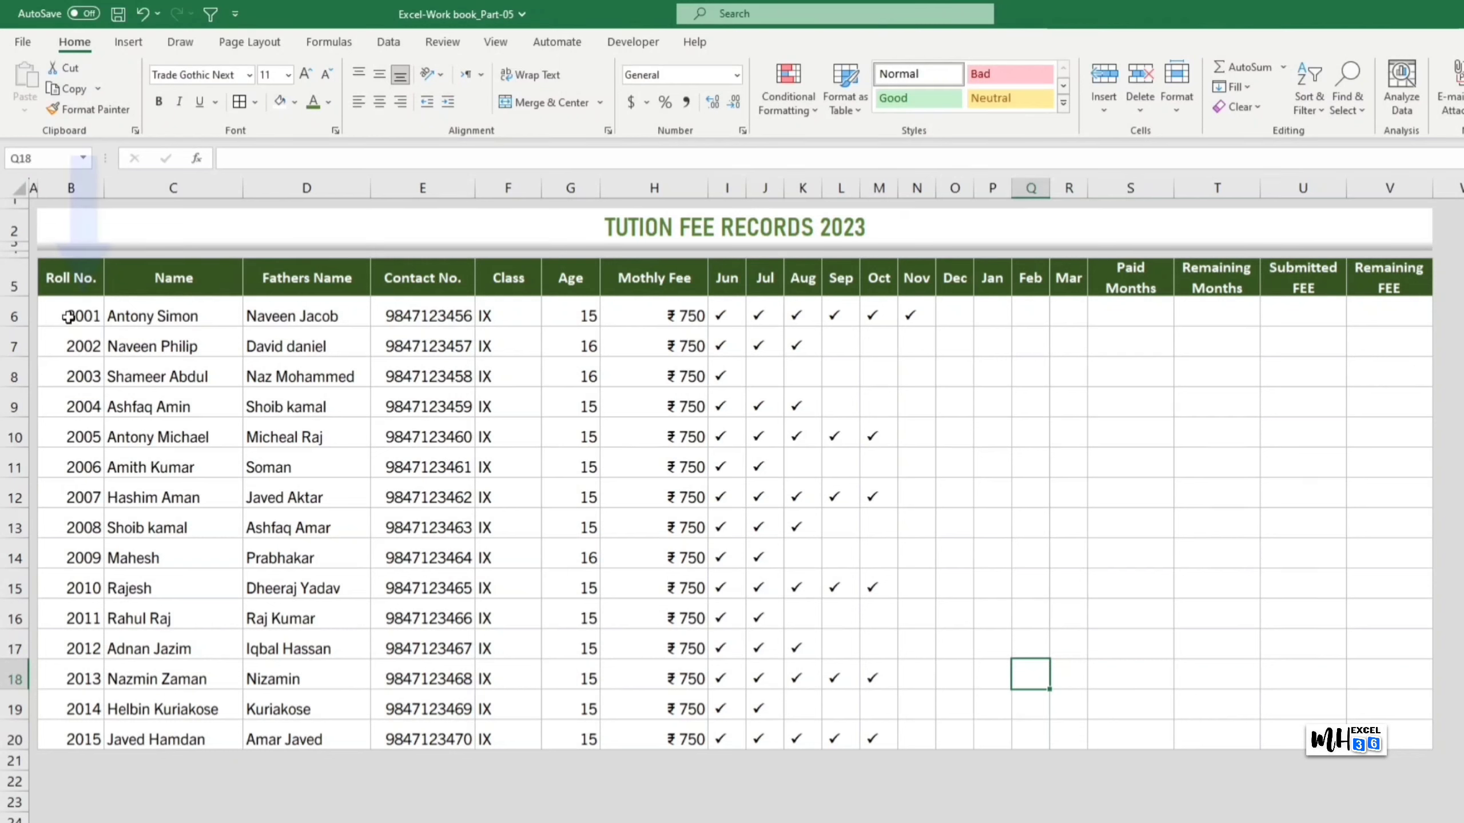
Step: Centre-align all entries in the student table body B6:R20
{"action": "left_click_drag", "start_coordinate": [68, 317], "coordinate": [1063, 738]}
{"action": "left_click", "coordinate": [379, 102]}
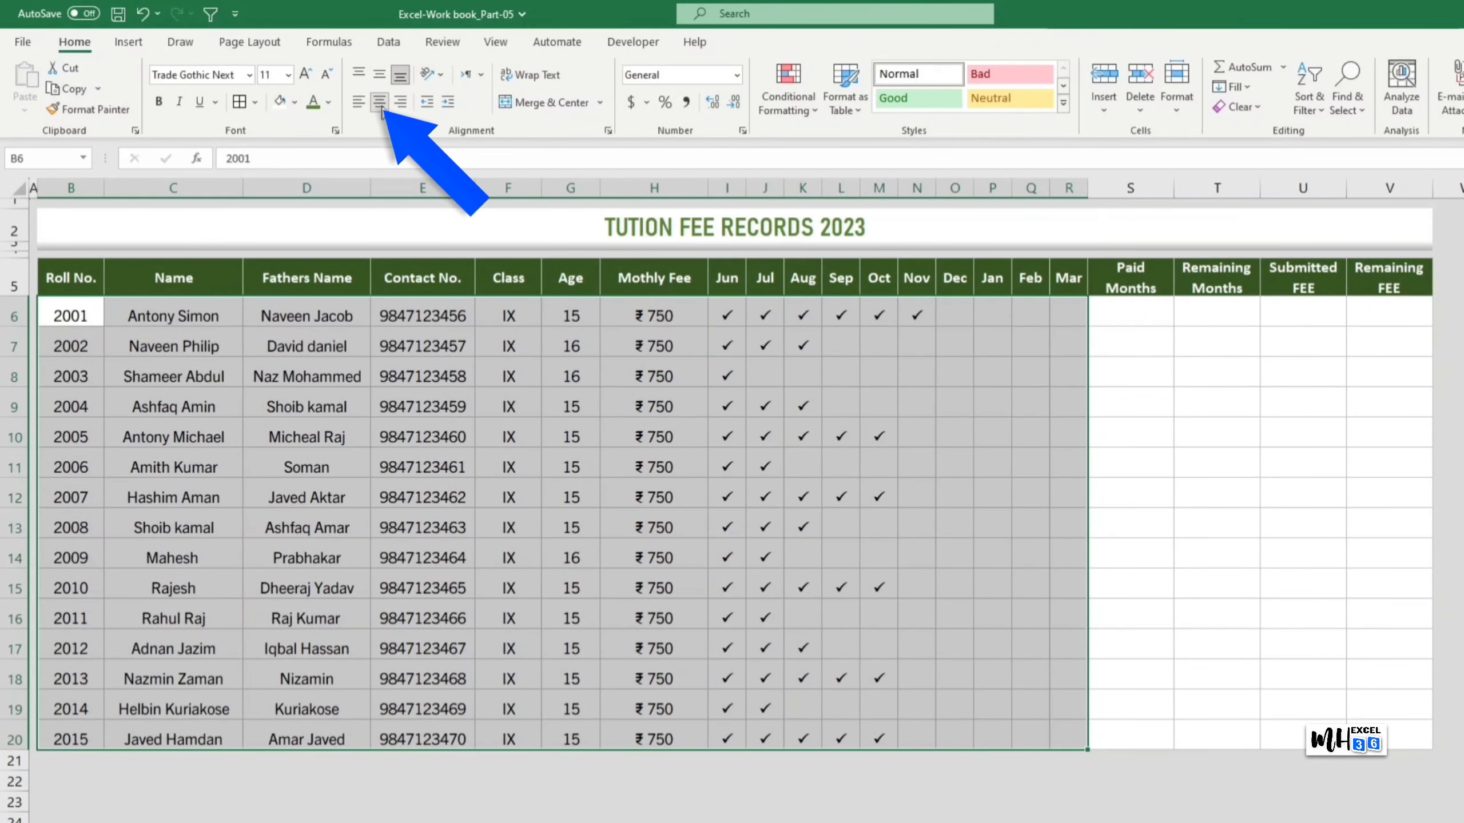
{"action": "left_click", "coordinate": [1248, 669]}
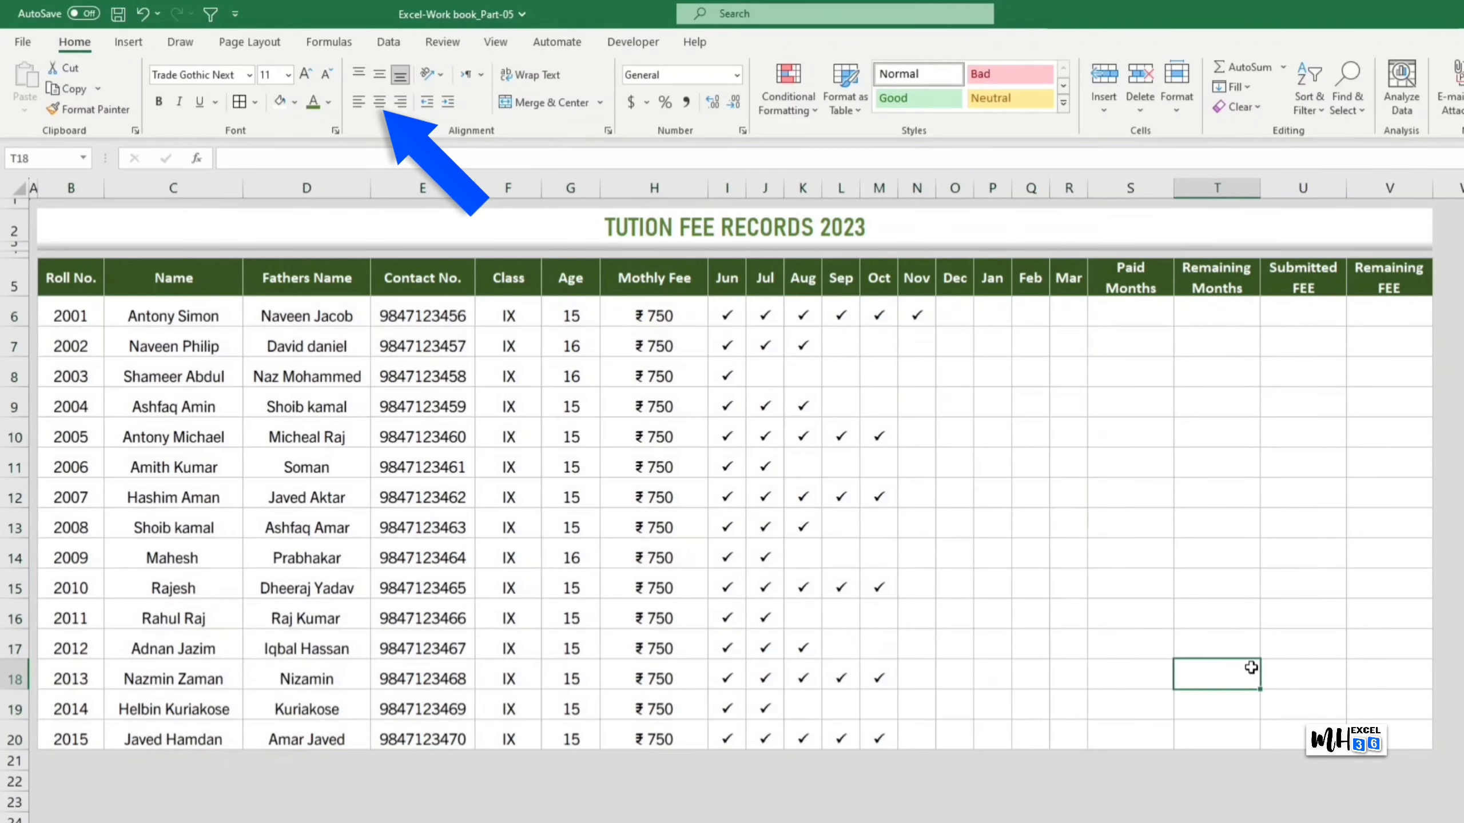
Step: Left-align the Name and Fathers Name entries in C6:D20
{"action": "left_click_drag", "start_coordinate": [173, 315], "coordinate": [318, 737]}
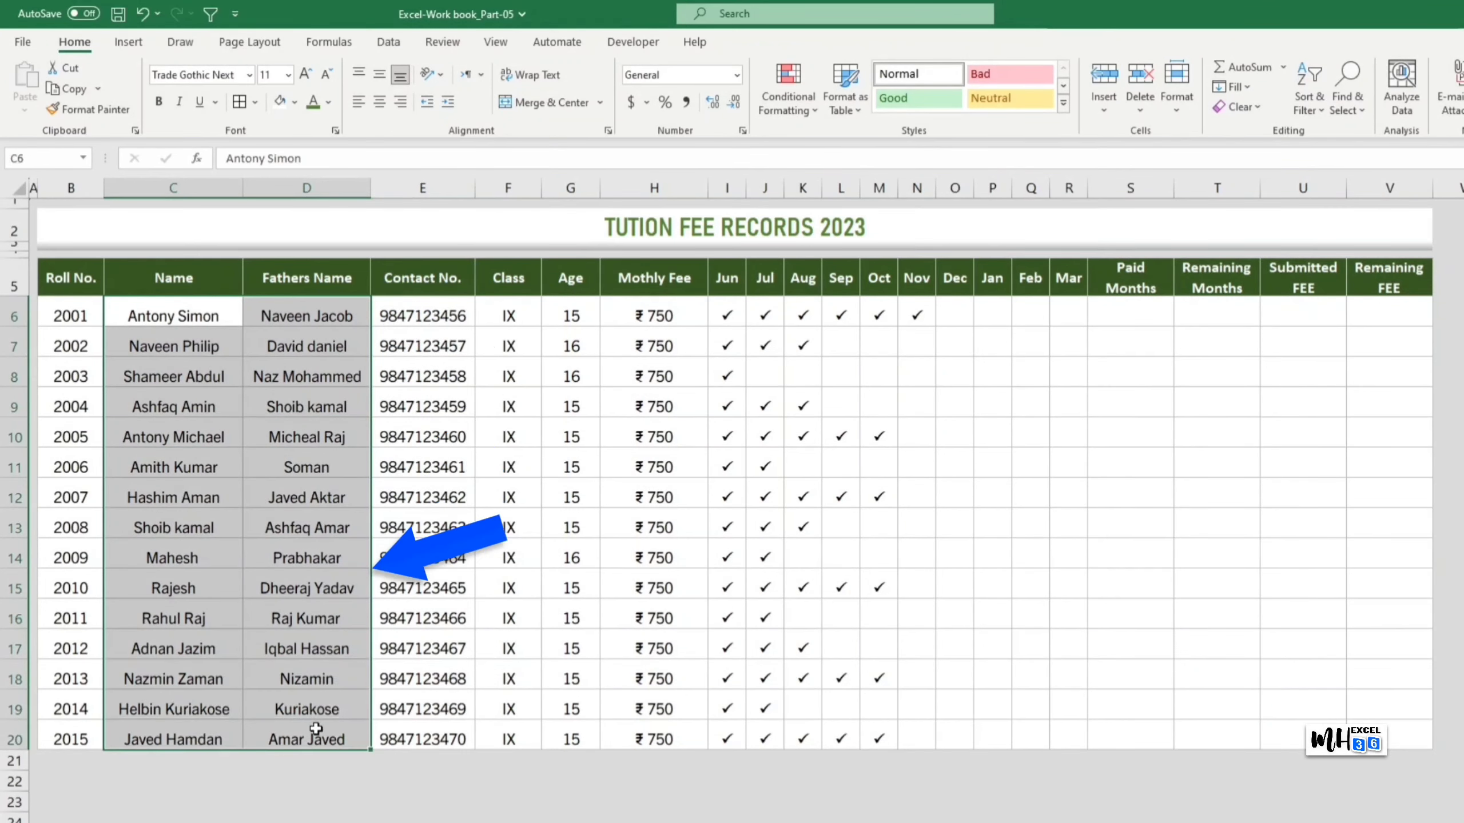
{"action": "left_click", "coordinate": [358, 101]}
{"action": "left_click", "coordinate": [1283, 680]}
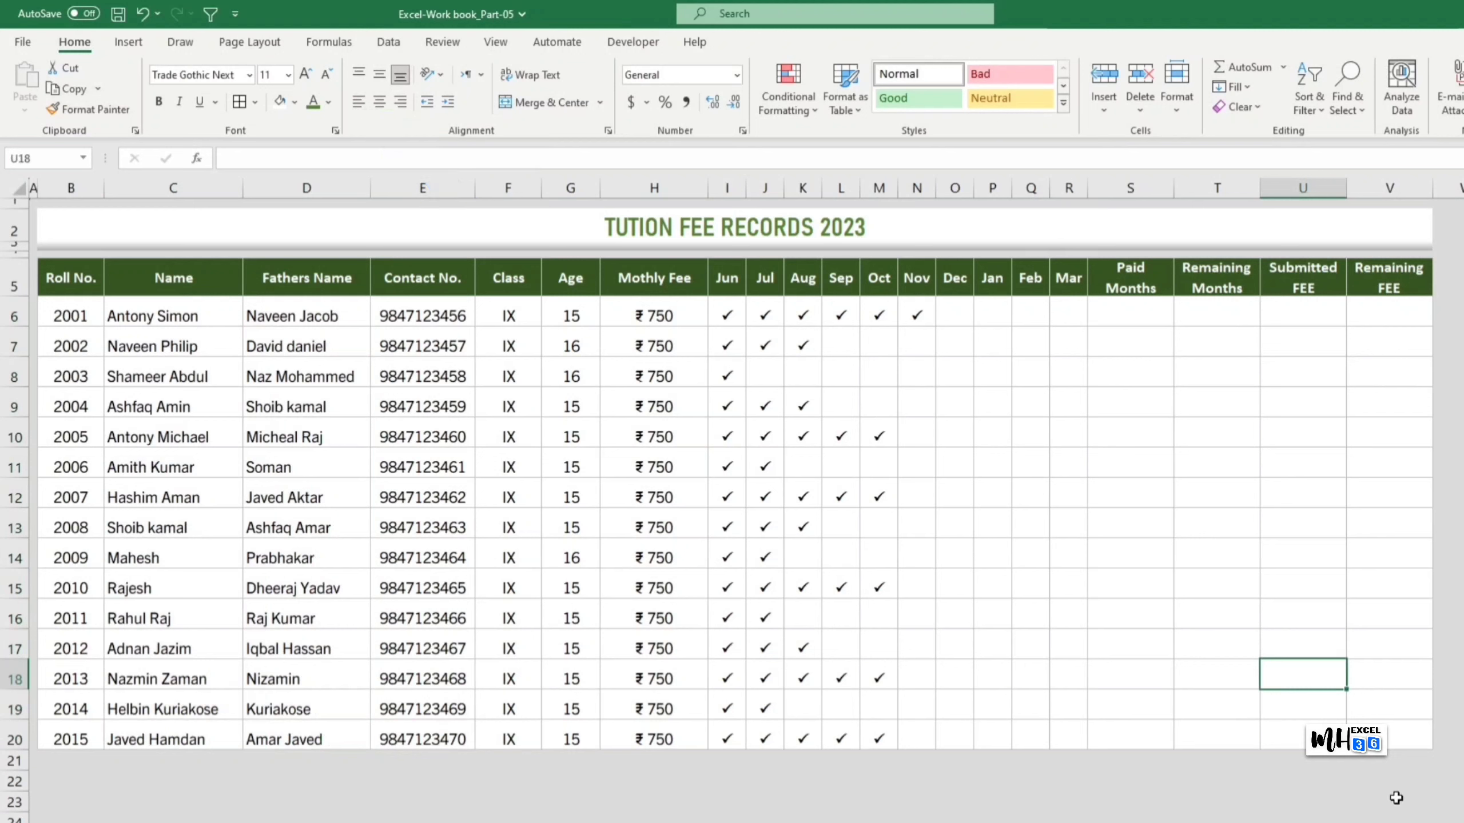
{"action": "left_click", "coordinate": [1118, 319]}
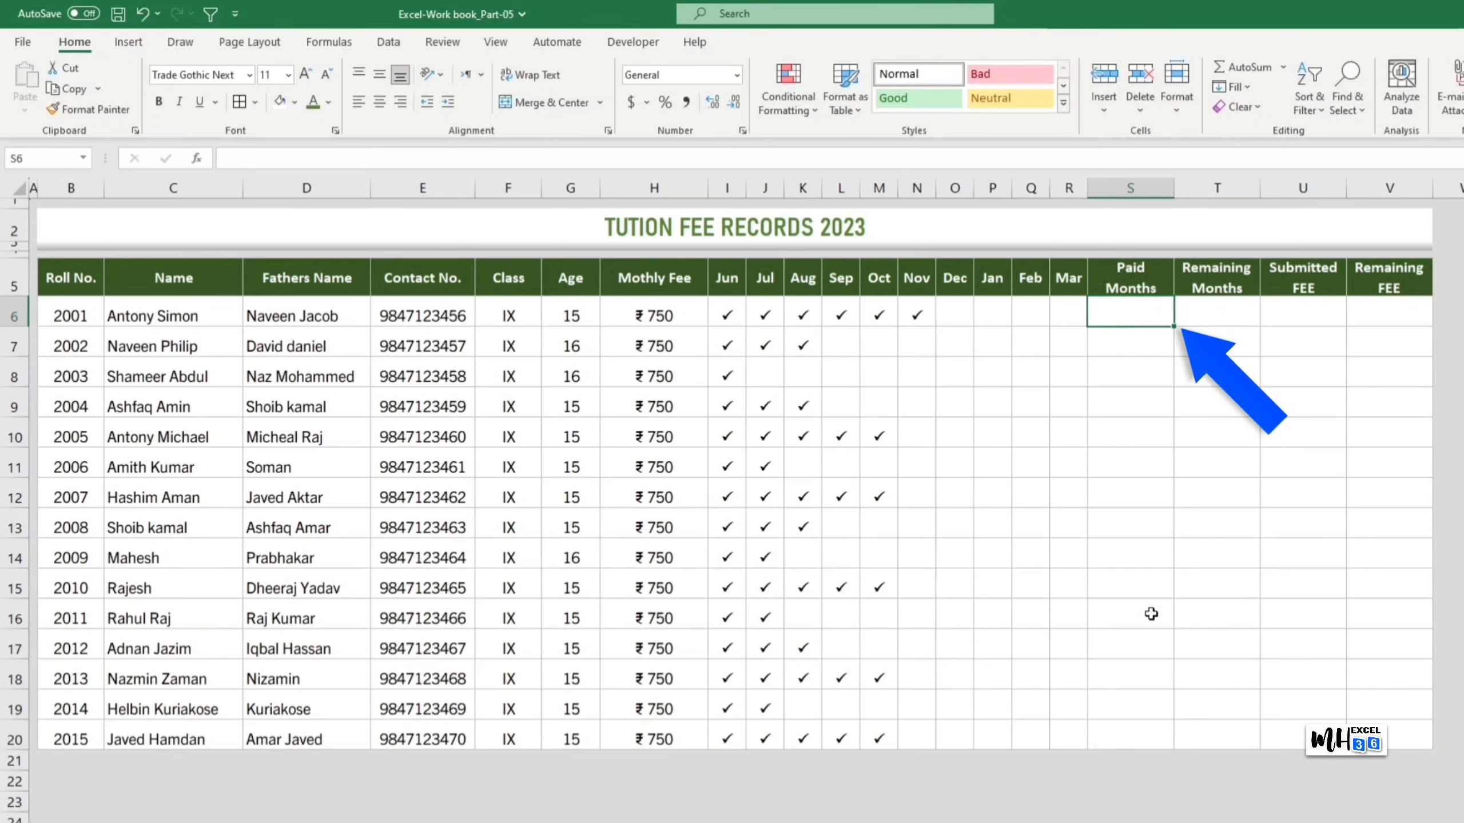
Step: Enter =COUNTIF(I6:R6,"P") in S6 to count the first student's paid months
{"action": "type", "text": "=COU"}
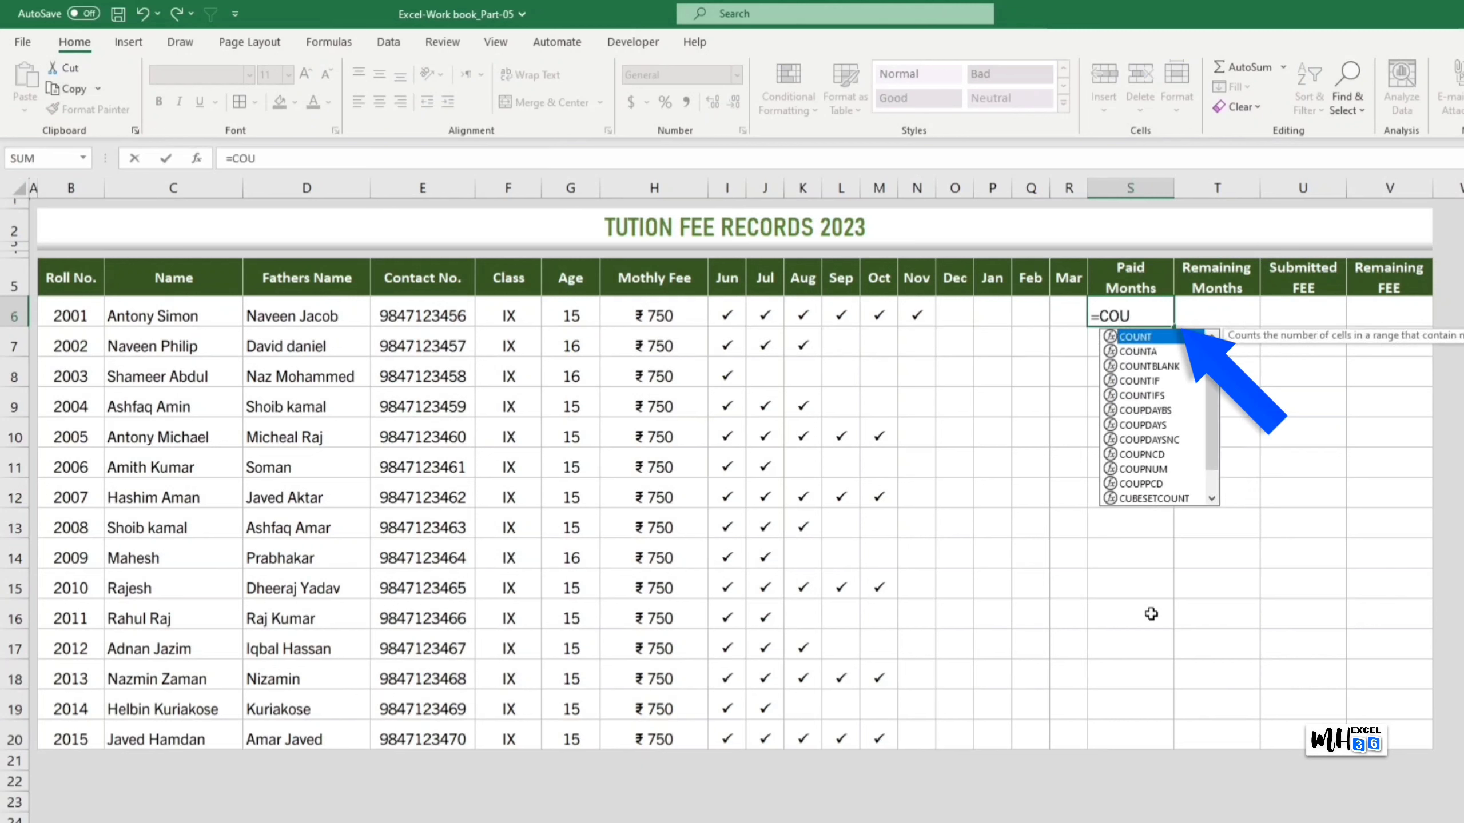
{"action": "type", "text": "NTIF("}
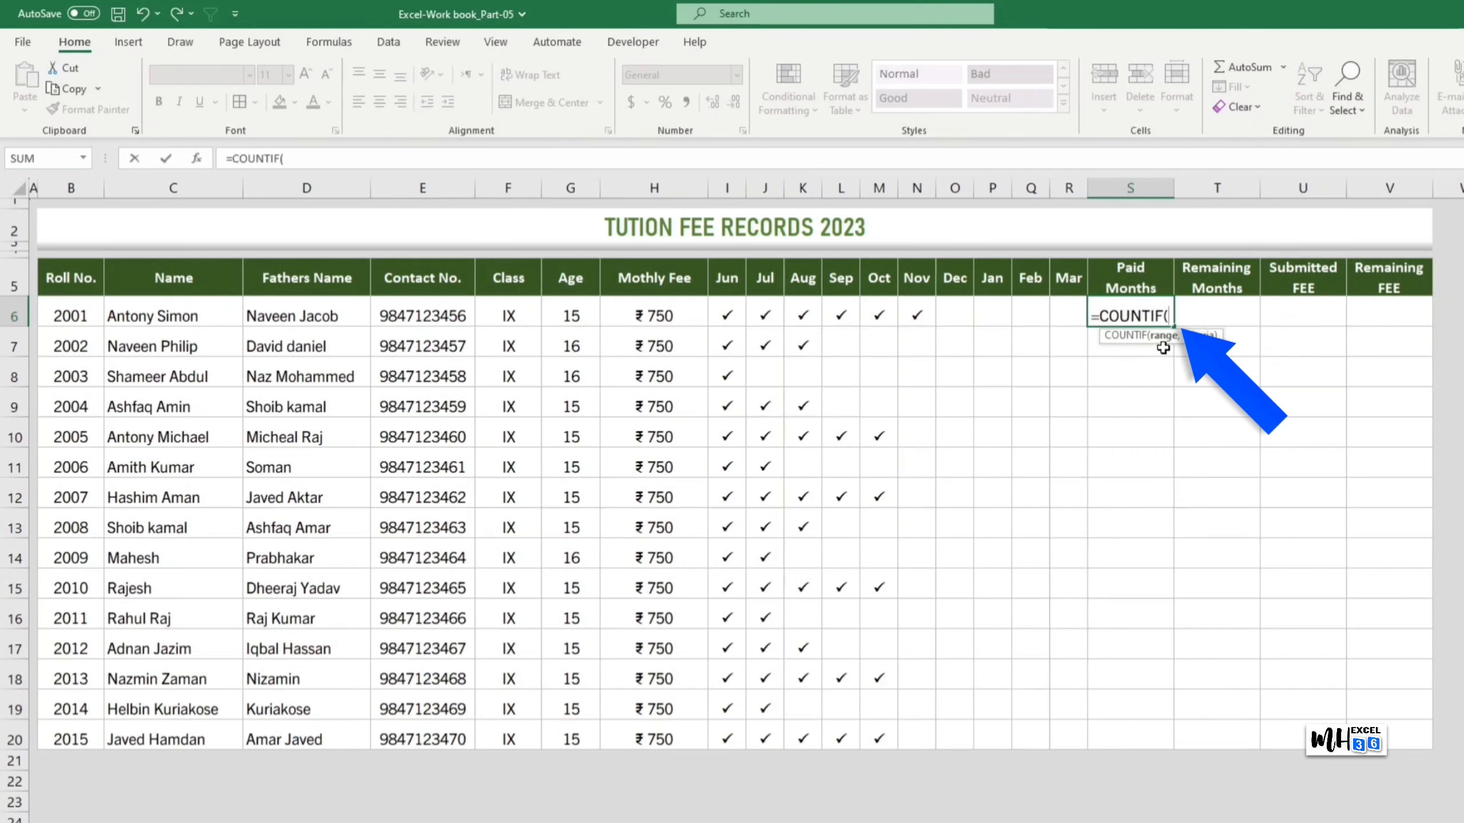
{"action": "left_click_drag", "start_coordinate": [724, 321], "coordinate": [1062, 322]}
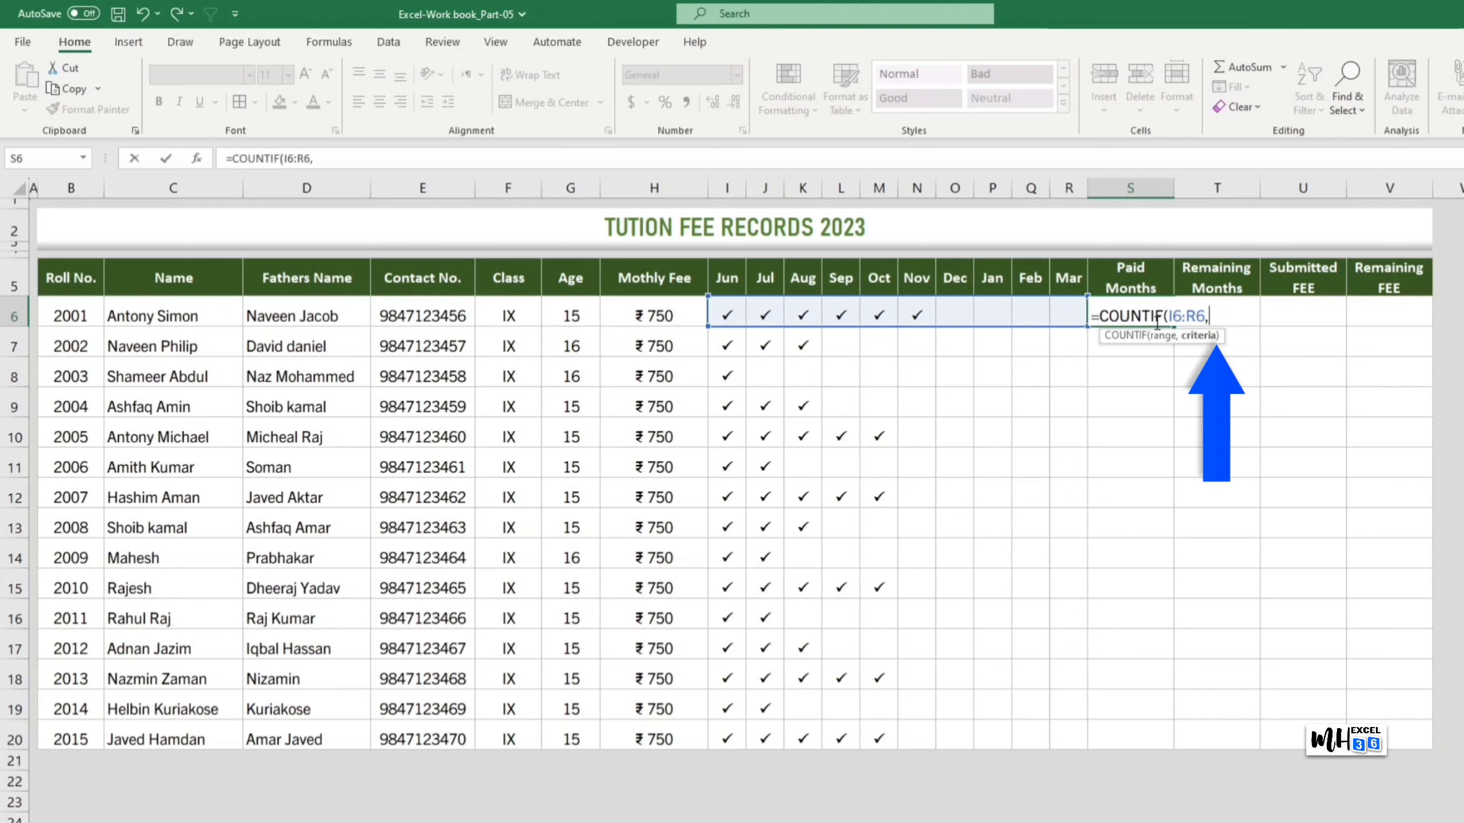
{"action": "type", "text": ","}
{"action": "type", "text": "\""}
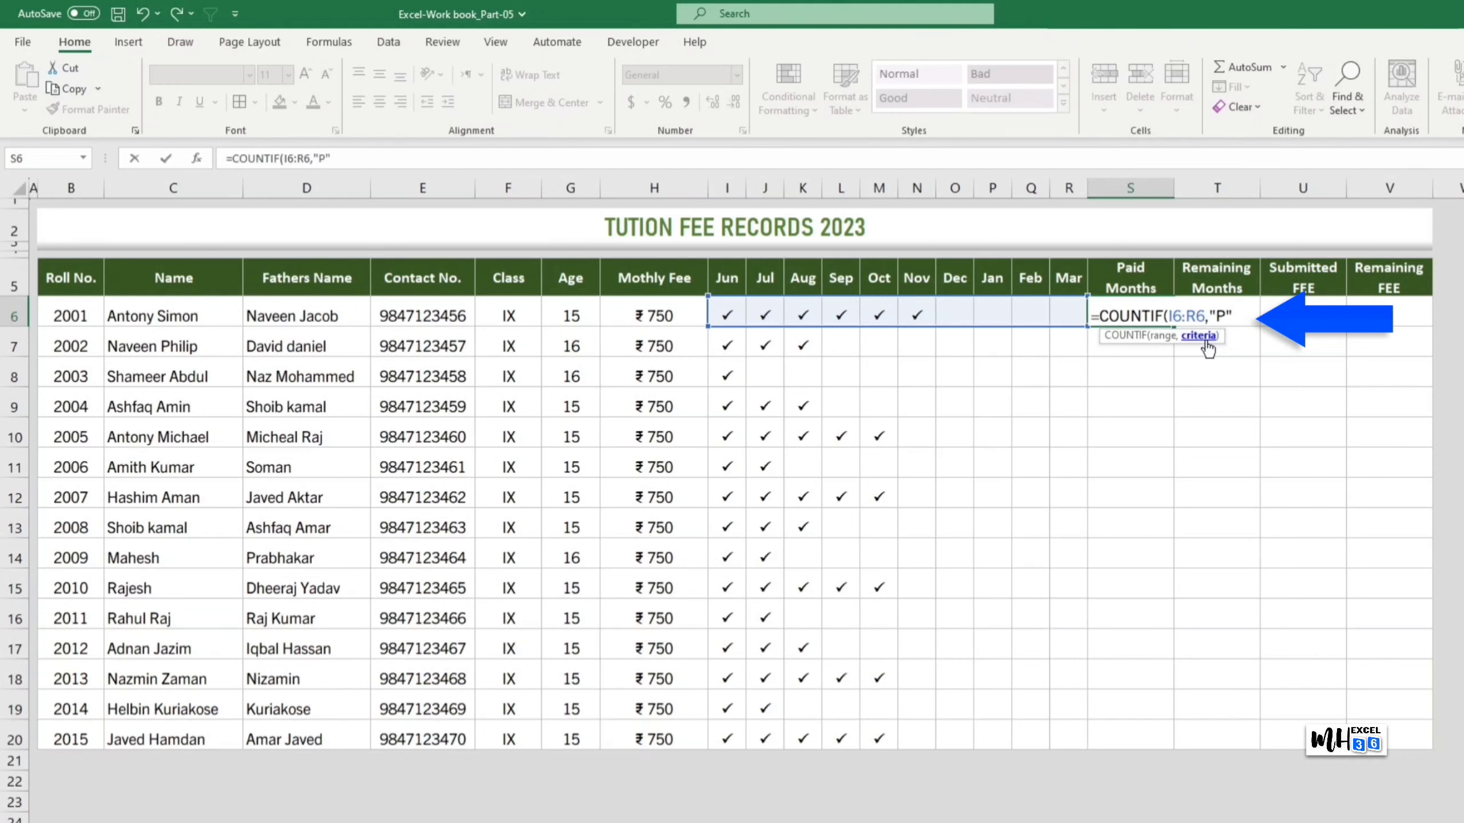
{"action": "type", "text": "P\")"}
{"action": "key", "text": "Return"}
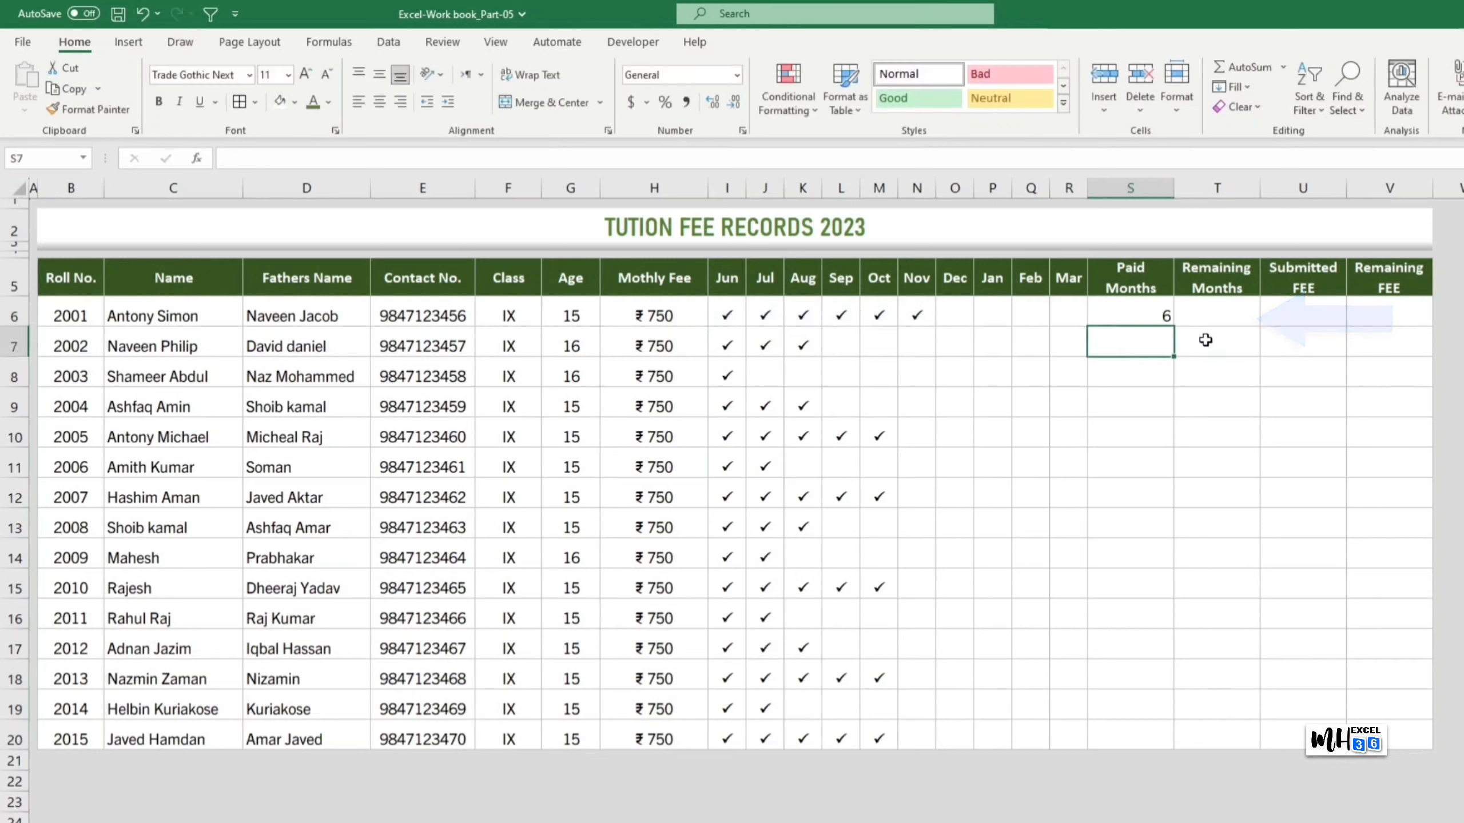
Step: Copy the COUNTIF formula down to S20 and begin =COUNTBLANK( in T6
{"action": "left_click", "coordinate": [1158, 321]}
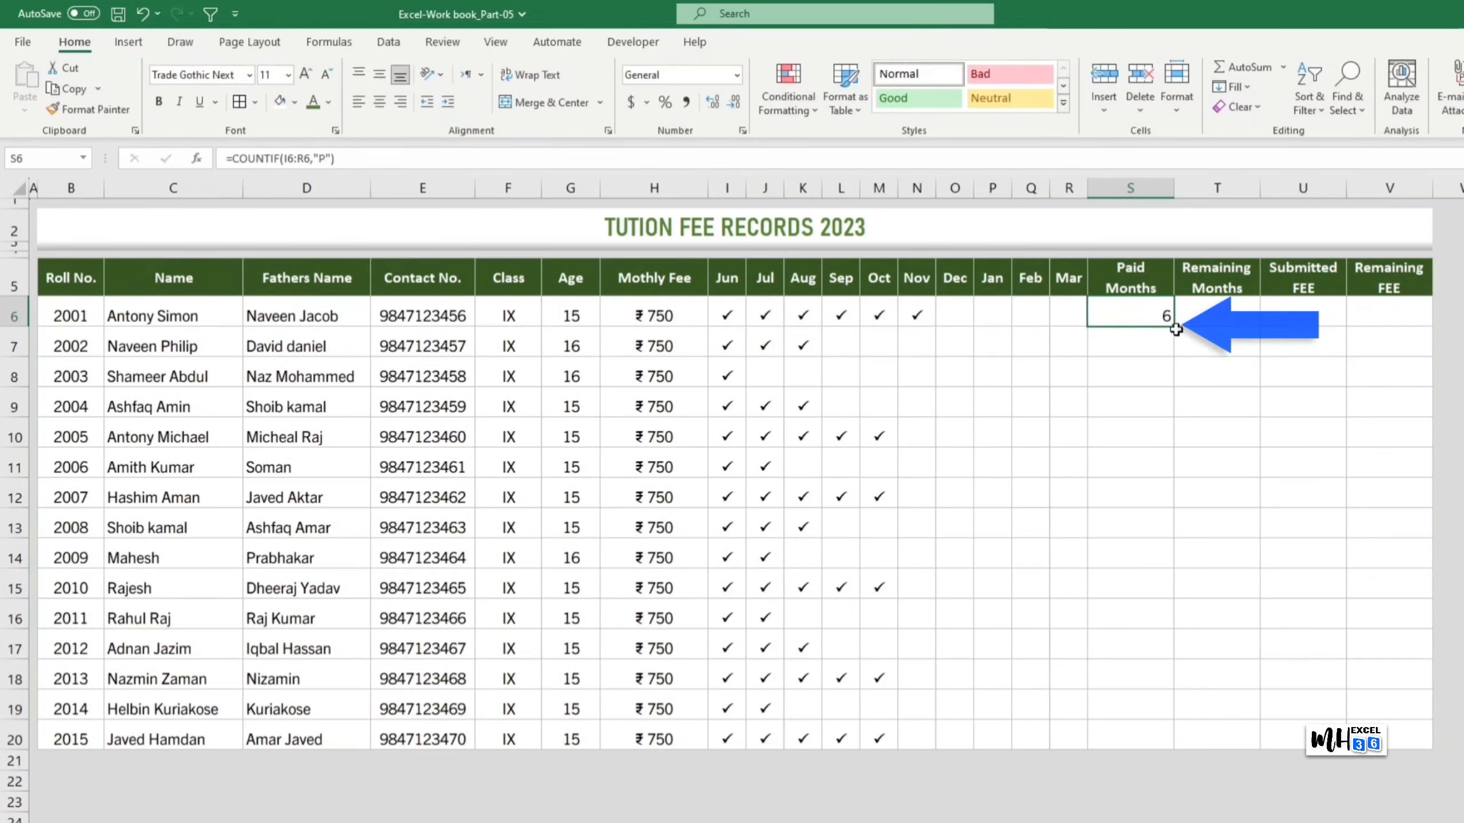
{"action": "left_click_drag", "start_coordinate": [1176, 327], "coordinate": [1170, 744]}
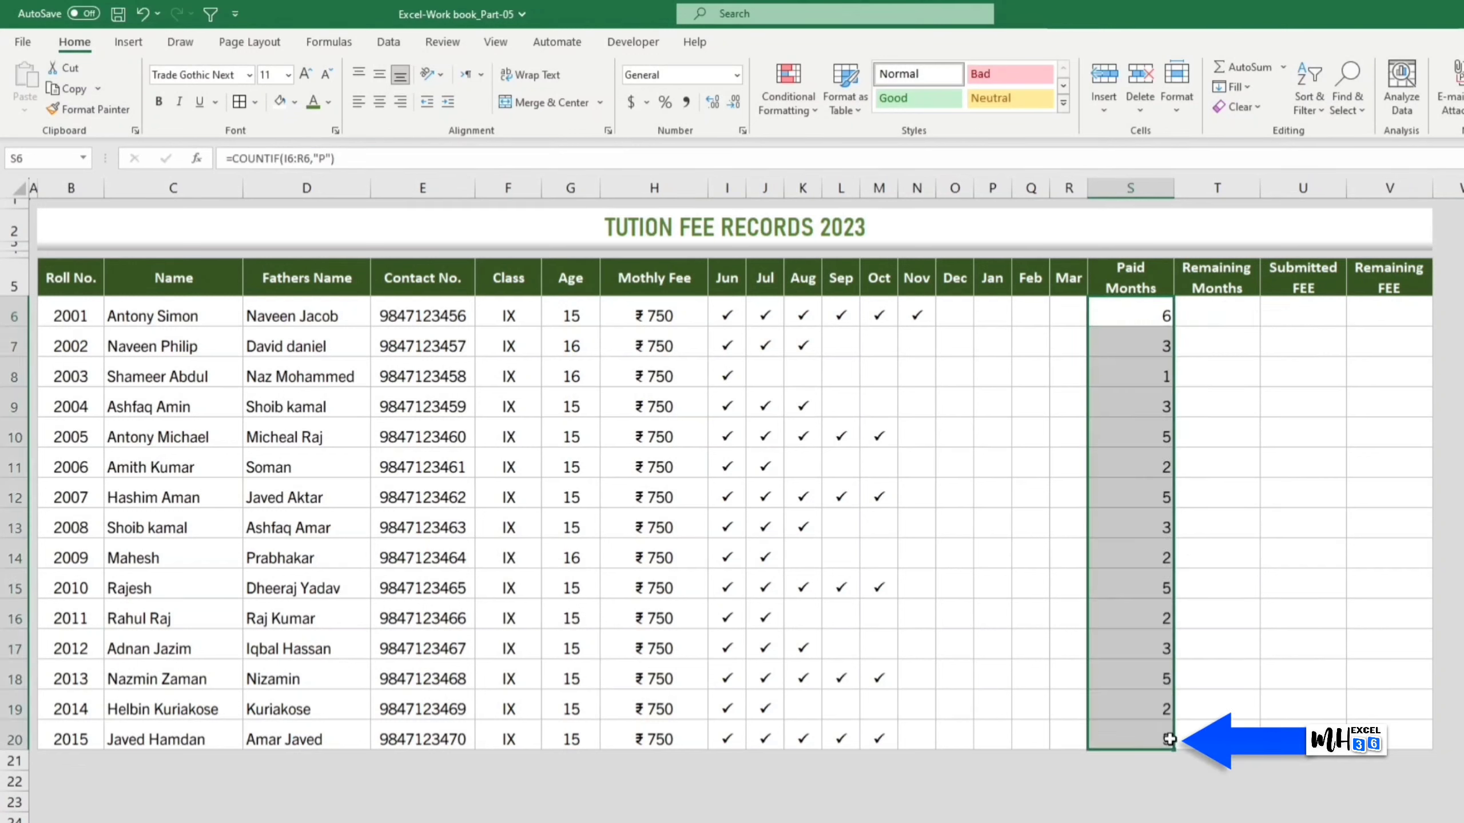
{"action": "left_click", "coordinate": [1341, 319]}
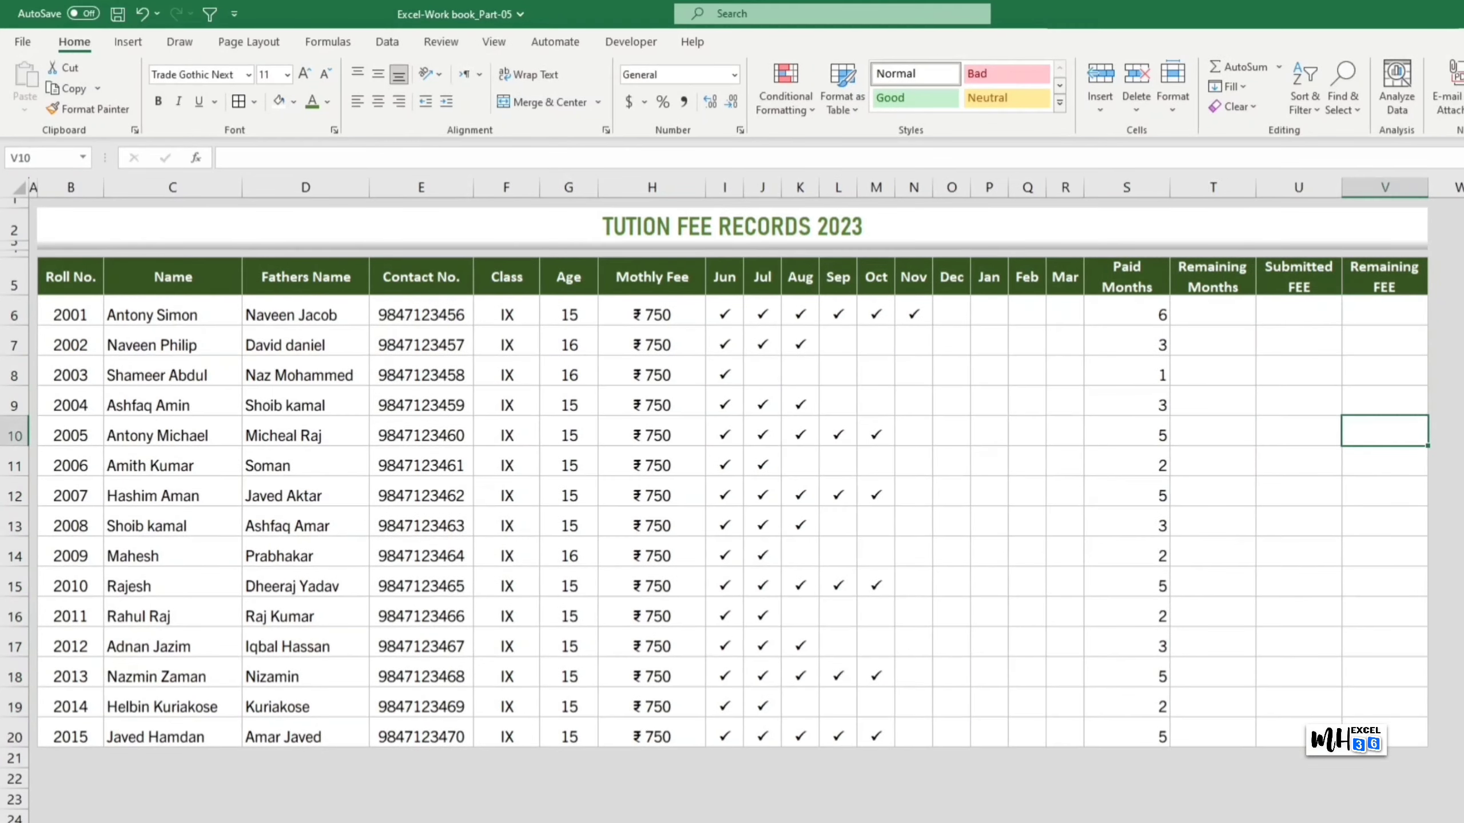
{"action": "left_click", "coordinate": [1229, 317]}
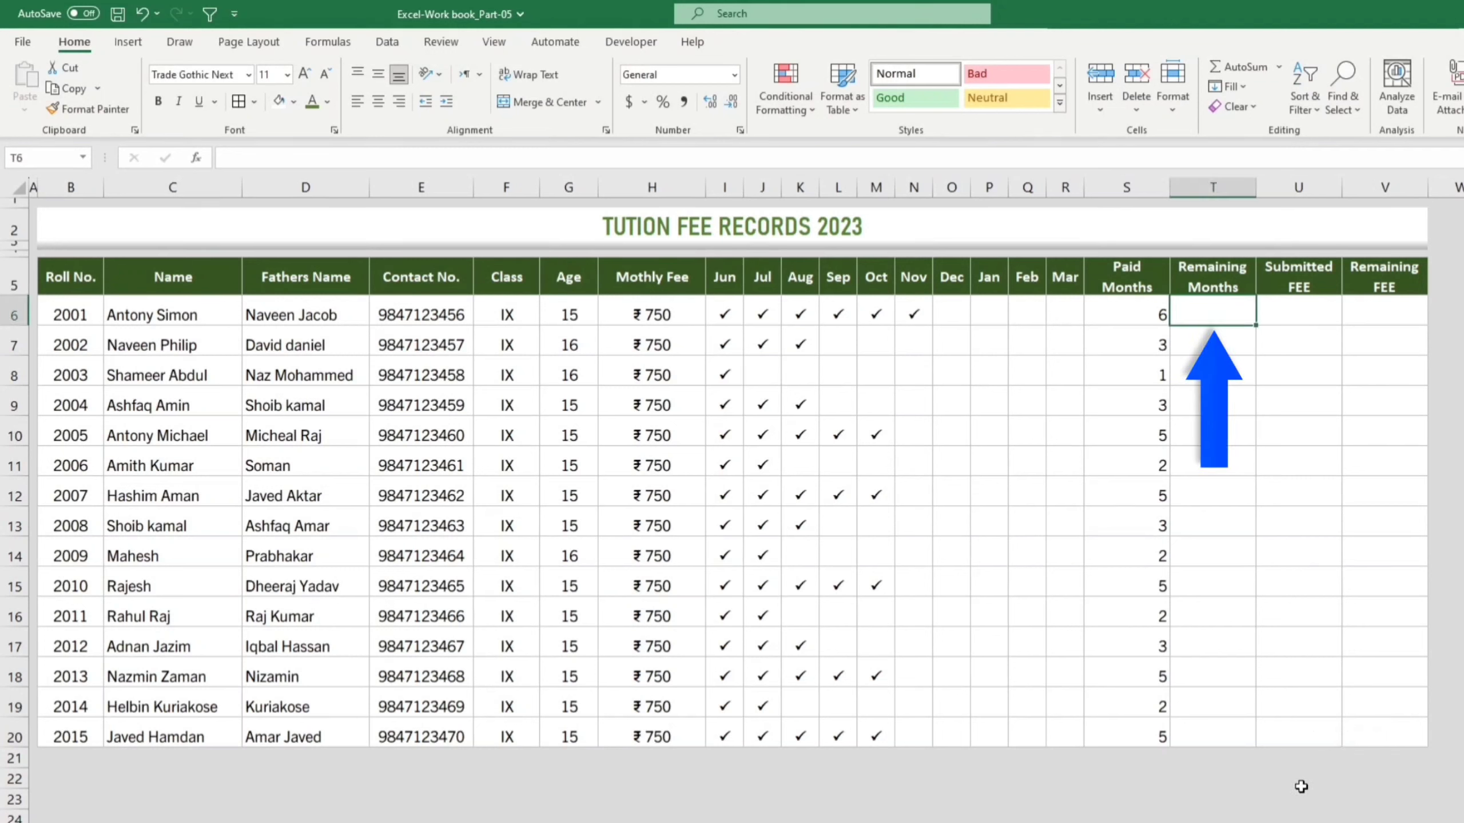
{"action": "type", "text": "=COUN"}
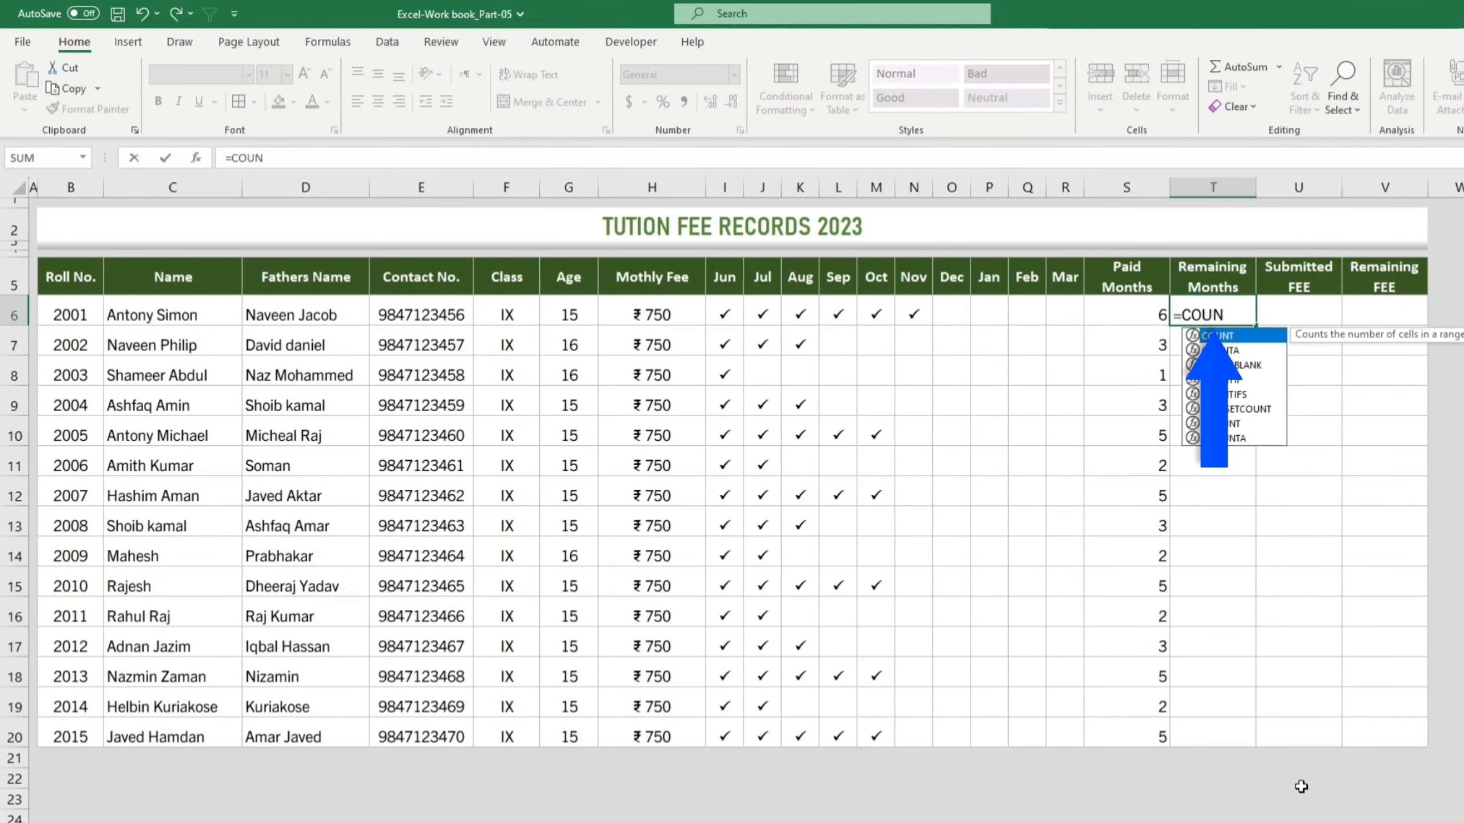
{"action": "type", "text": "TBLANK"}
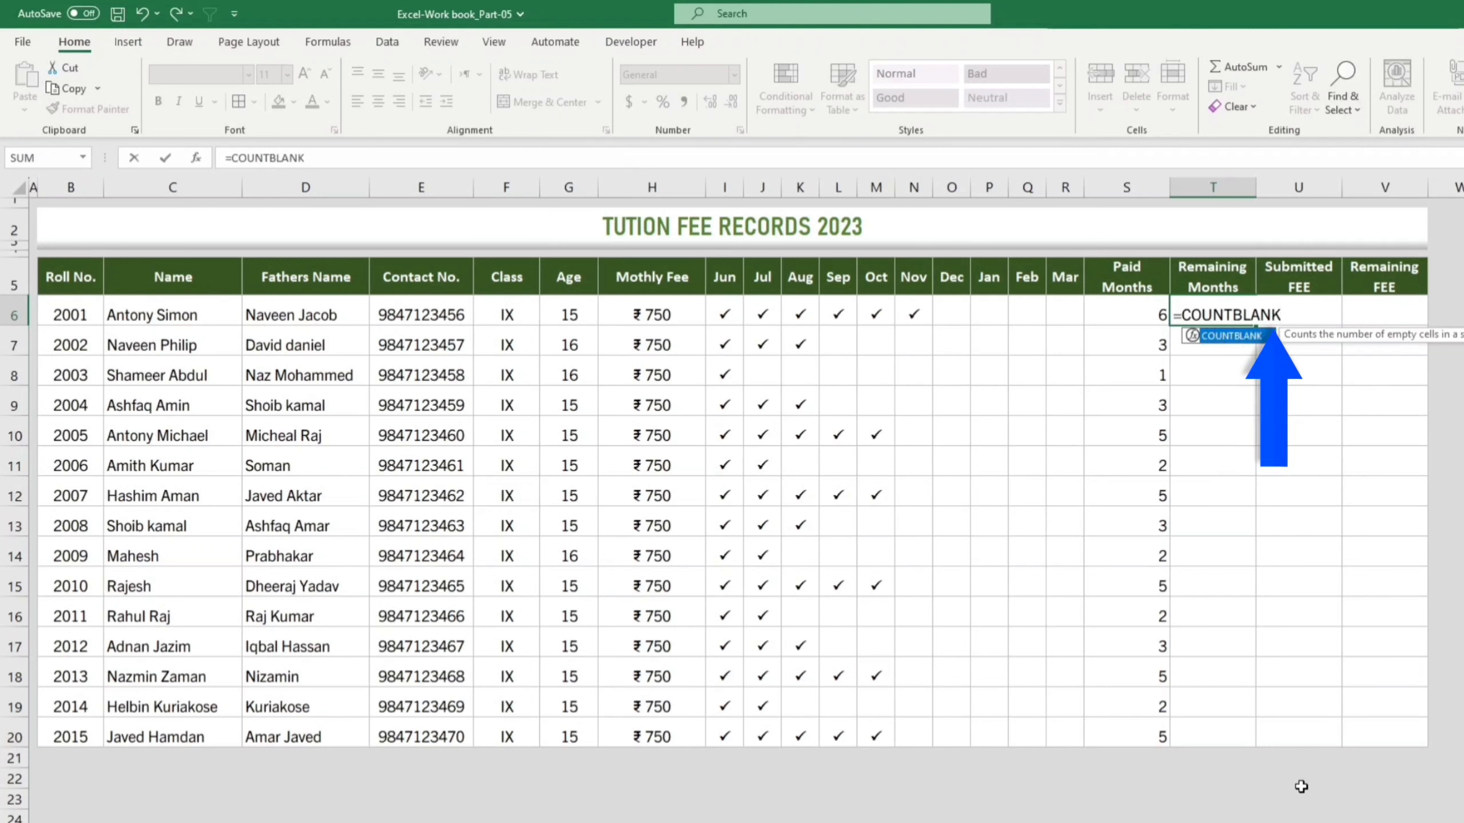
{"action": "type", "text": "("}
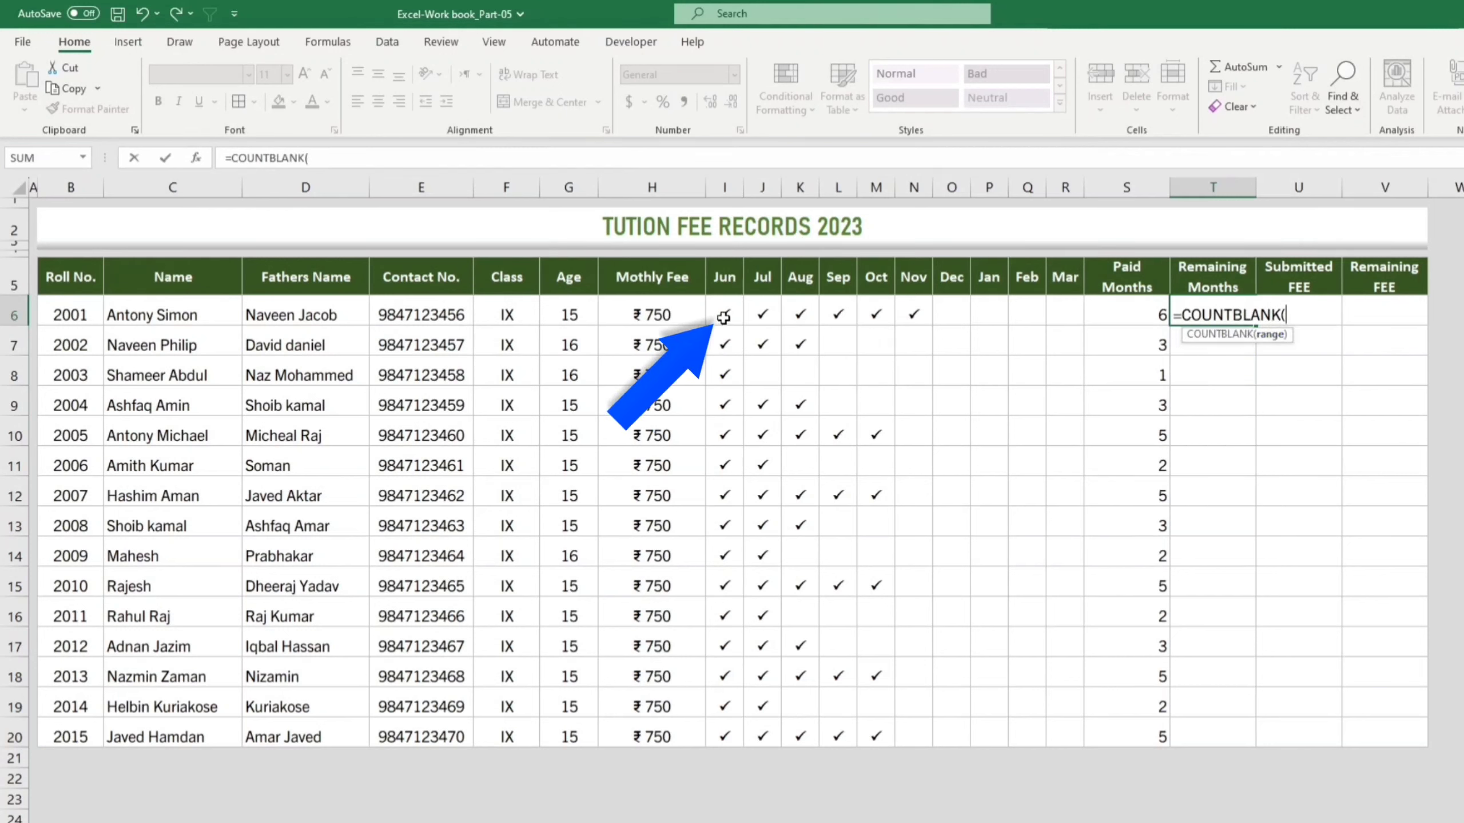
Step: Complete =COUNTBLANK(I6:R6) in T6 and fill it down to T20
{"action": "left_click_drag", "start_coordinate": [724, 316], "coordinate": [1062, 316]}
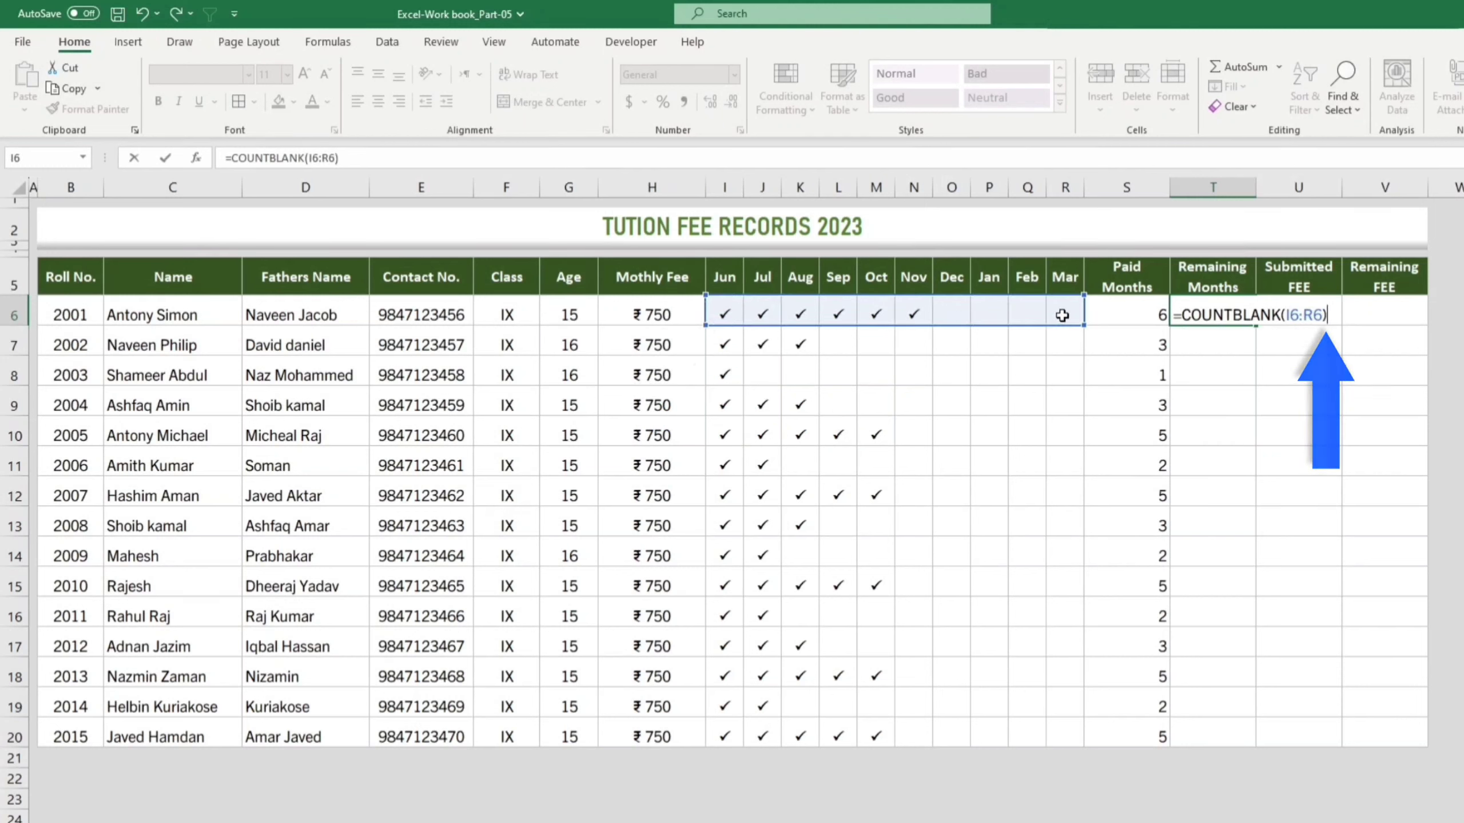
{"action": "key", "text": "Return"}
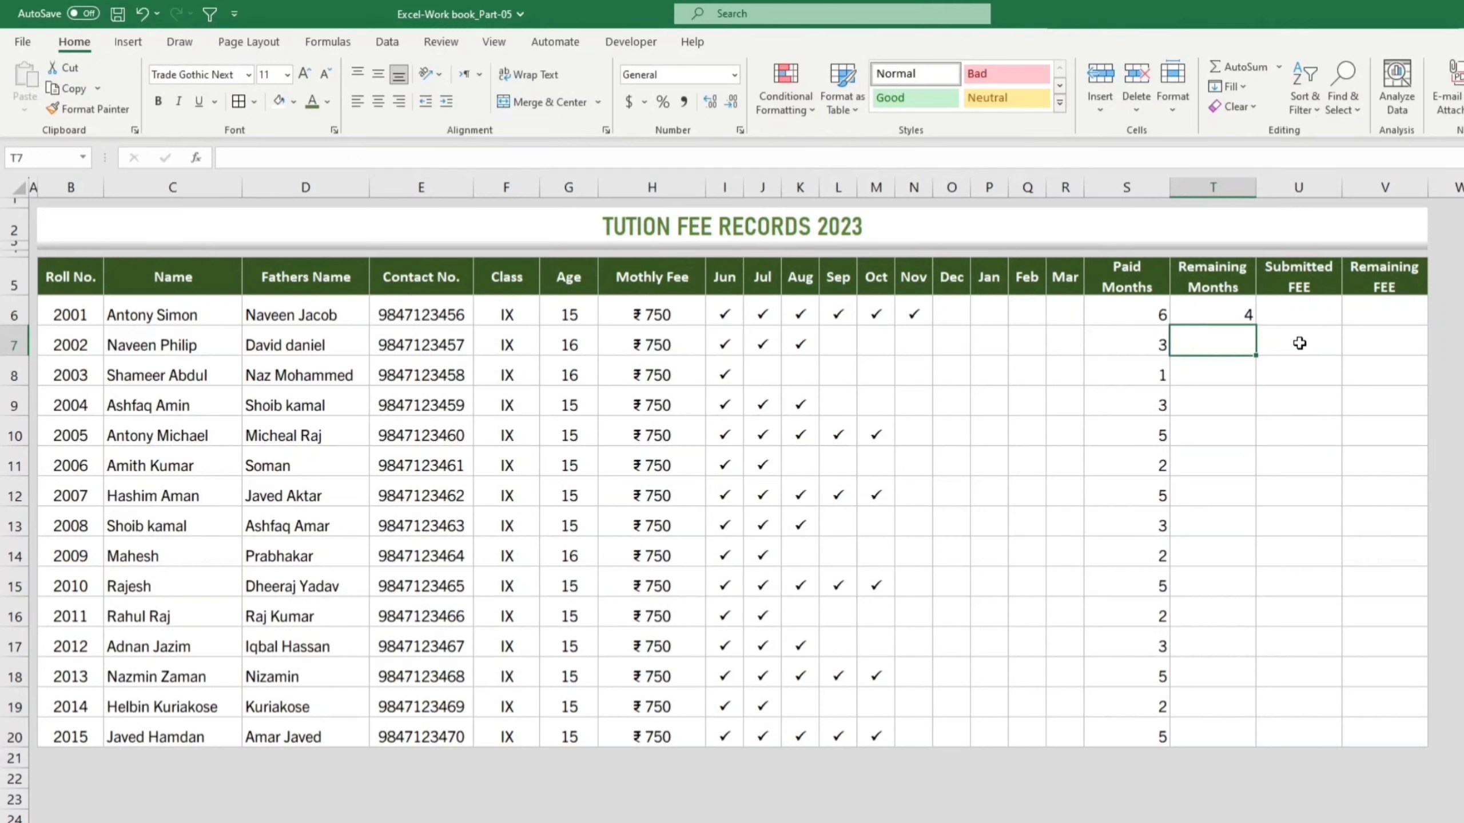
{"action": "left_click", "coordinate": [1250, 316]}
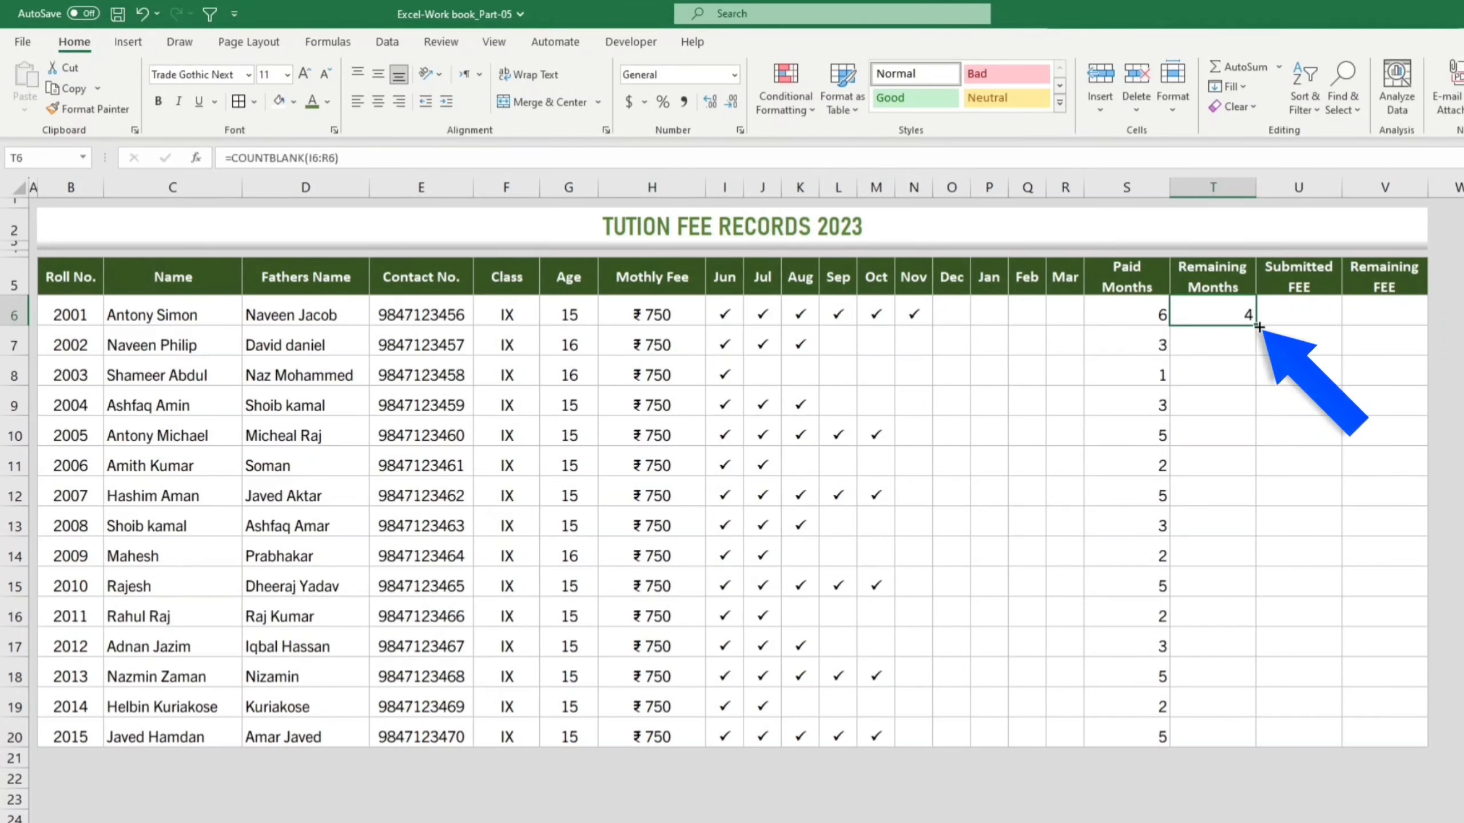
{"action": "double_click", "coordinate": [1258, 328]}
{"action": "left_click", "coordinate": [1447, 459]}
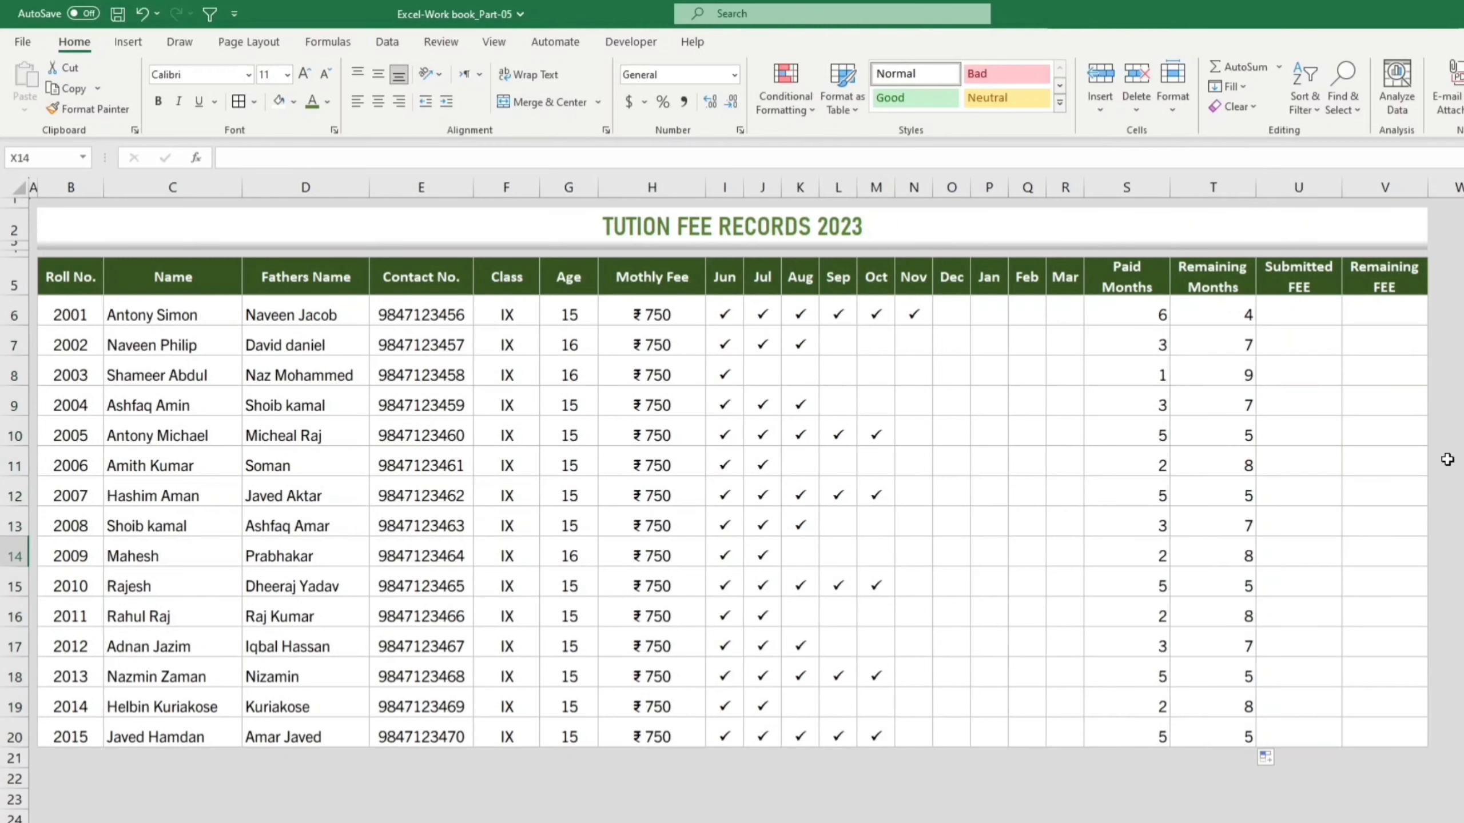
{"action": "left_click", "coordinate": [1313, 315]}
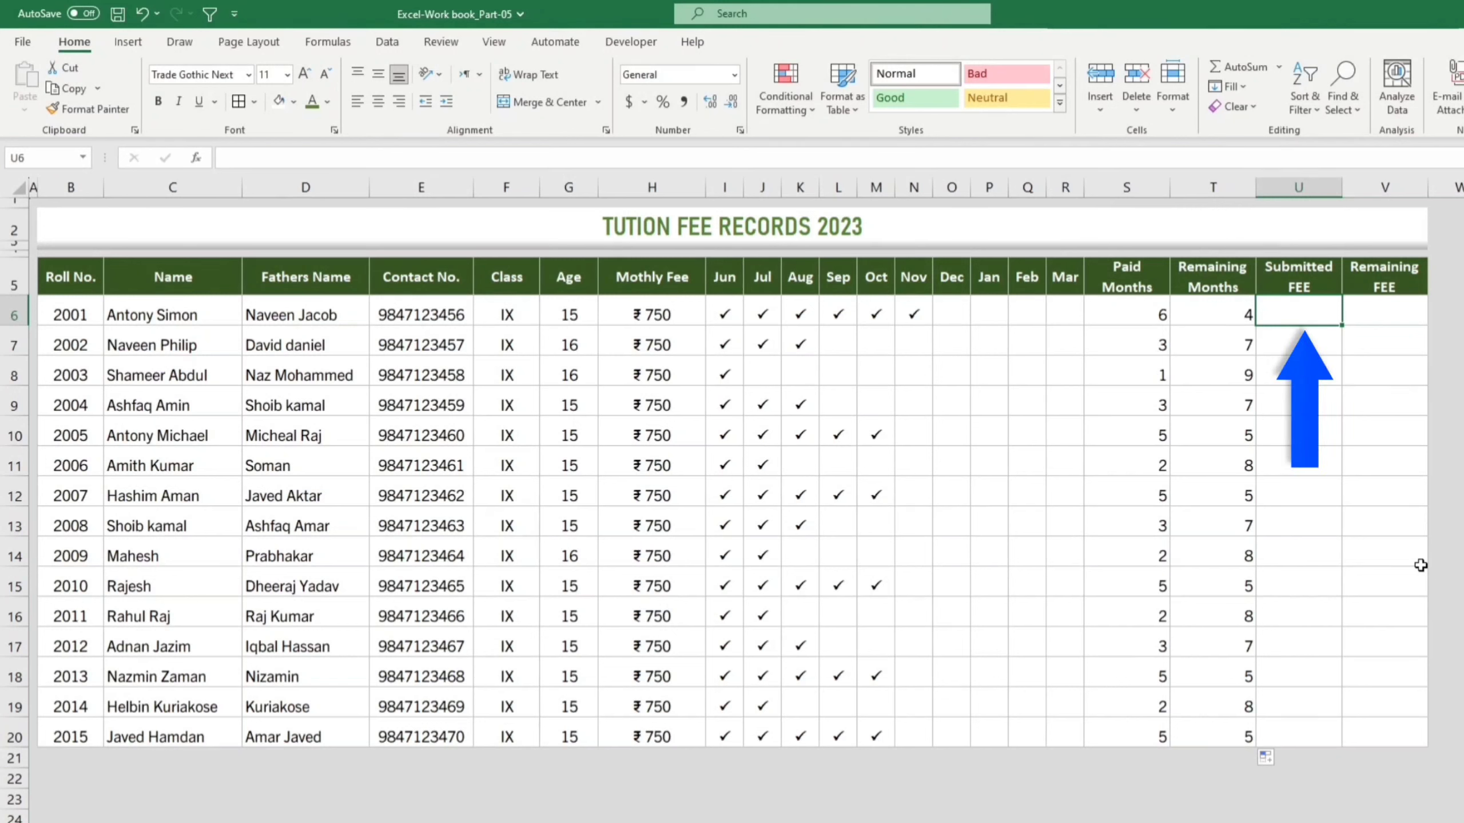
Step: Enter =S6*H6 in U6 and fill it down to U20 for every student
{"action": "type", "text": "="}
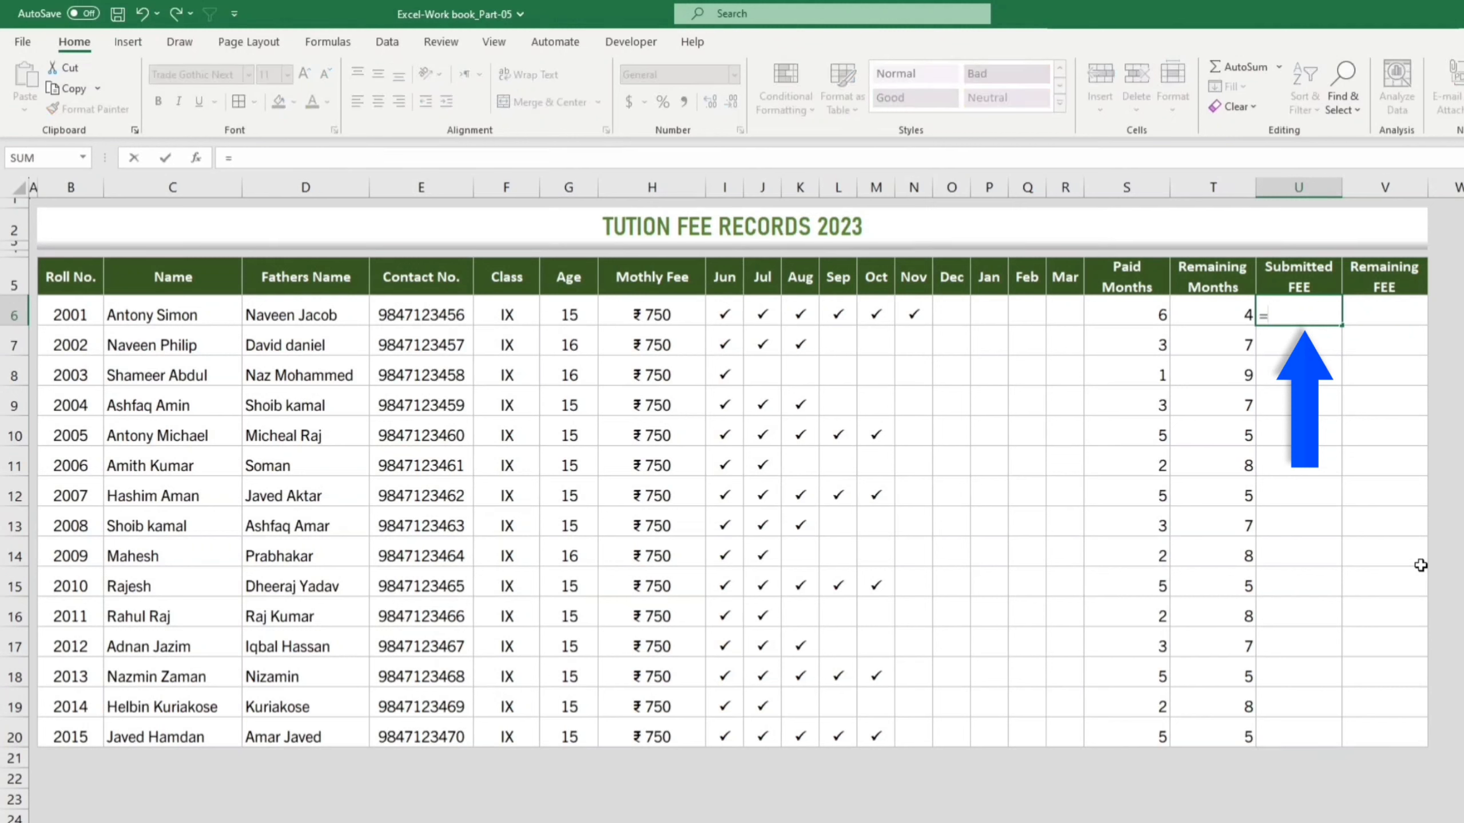
{"action": "left_click", "coordinate": [1146, 315]}
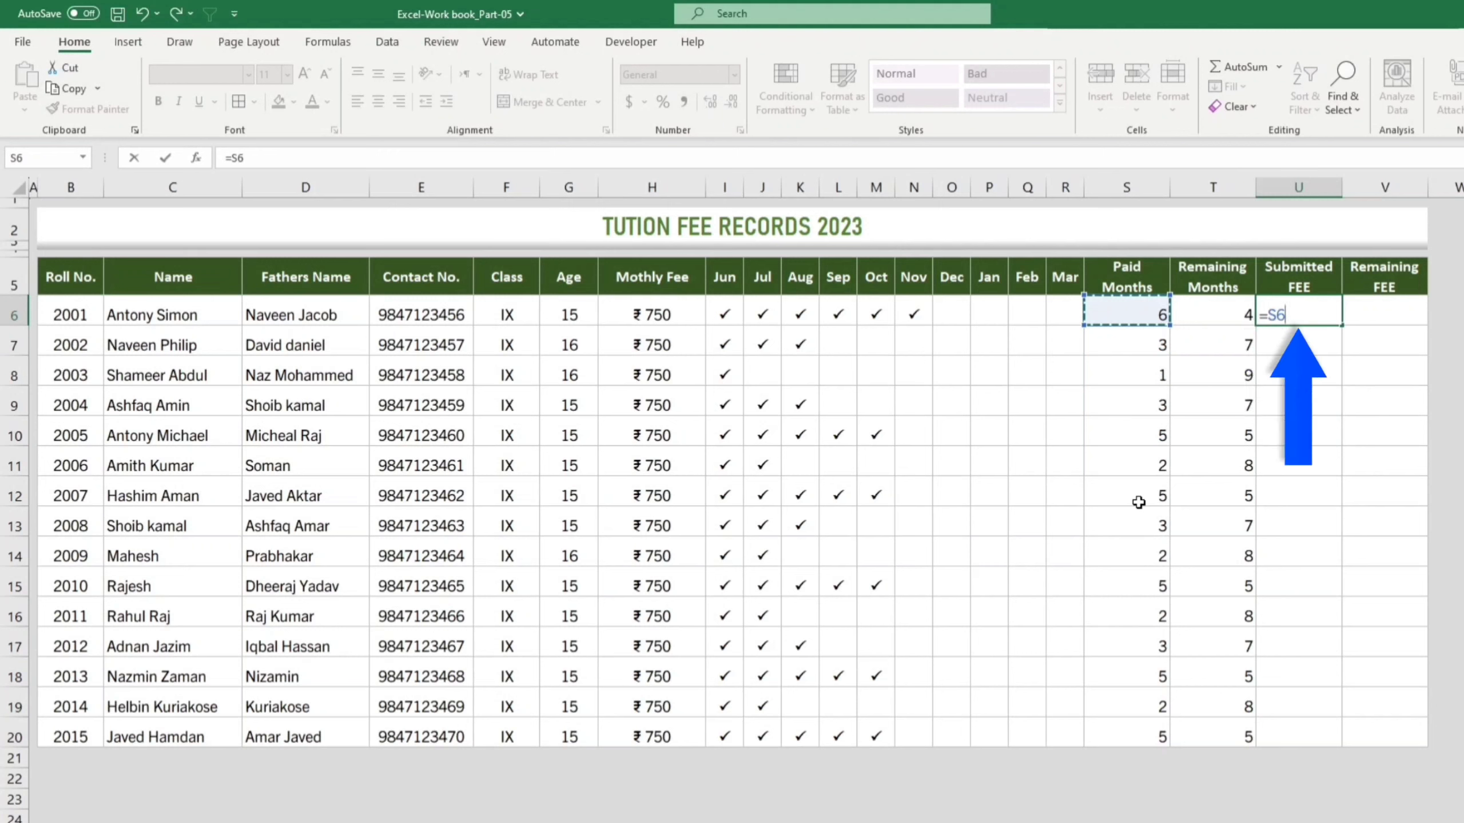
{"action": "type", "text": "*"}
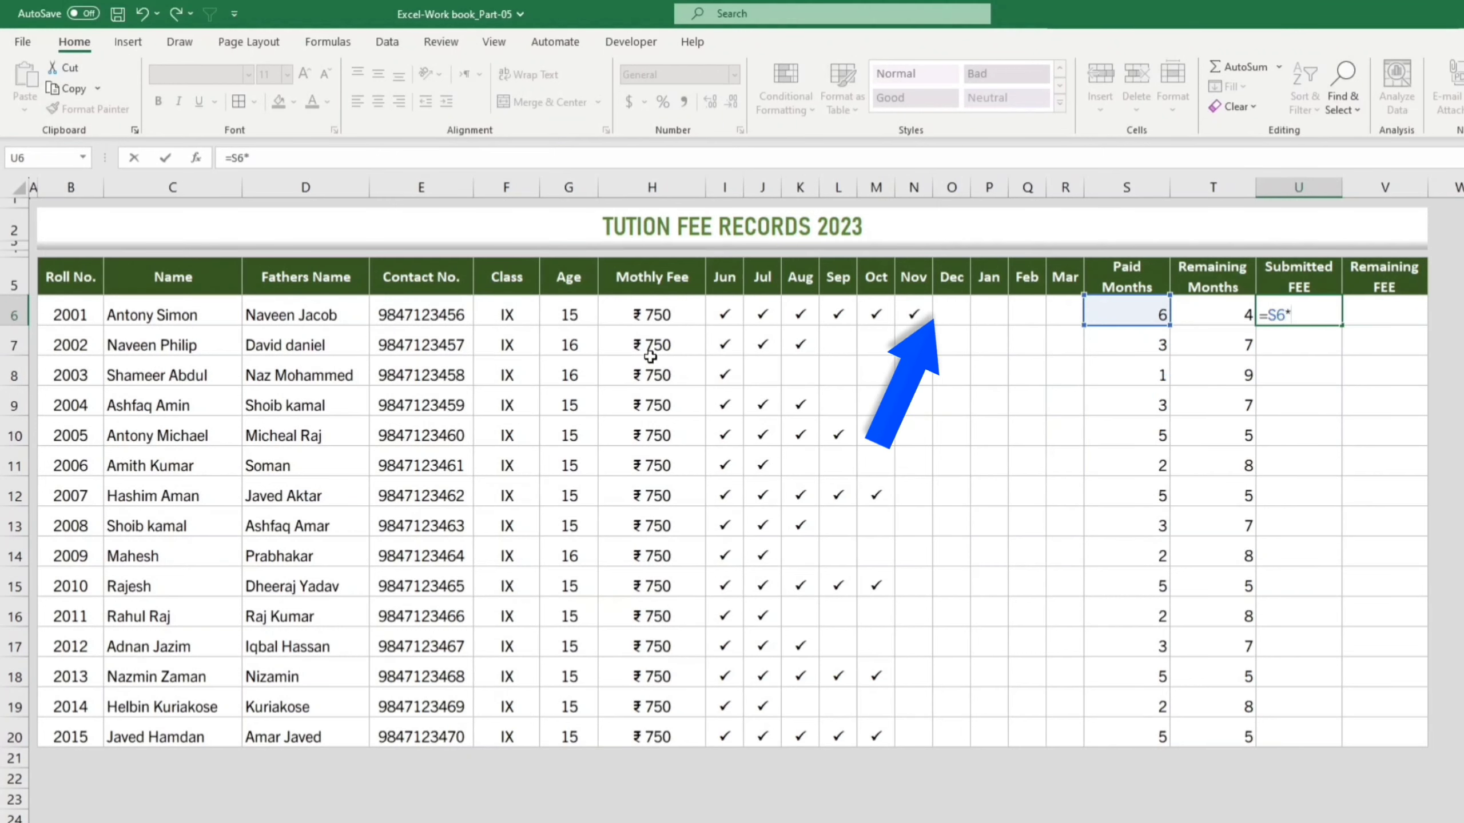
{"action": "left_click", "coordinate": [647, 315]}
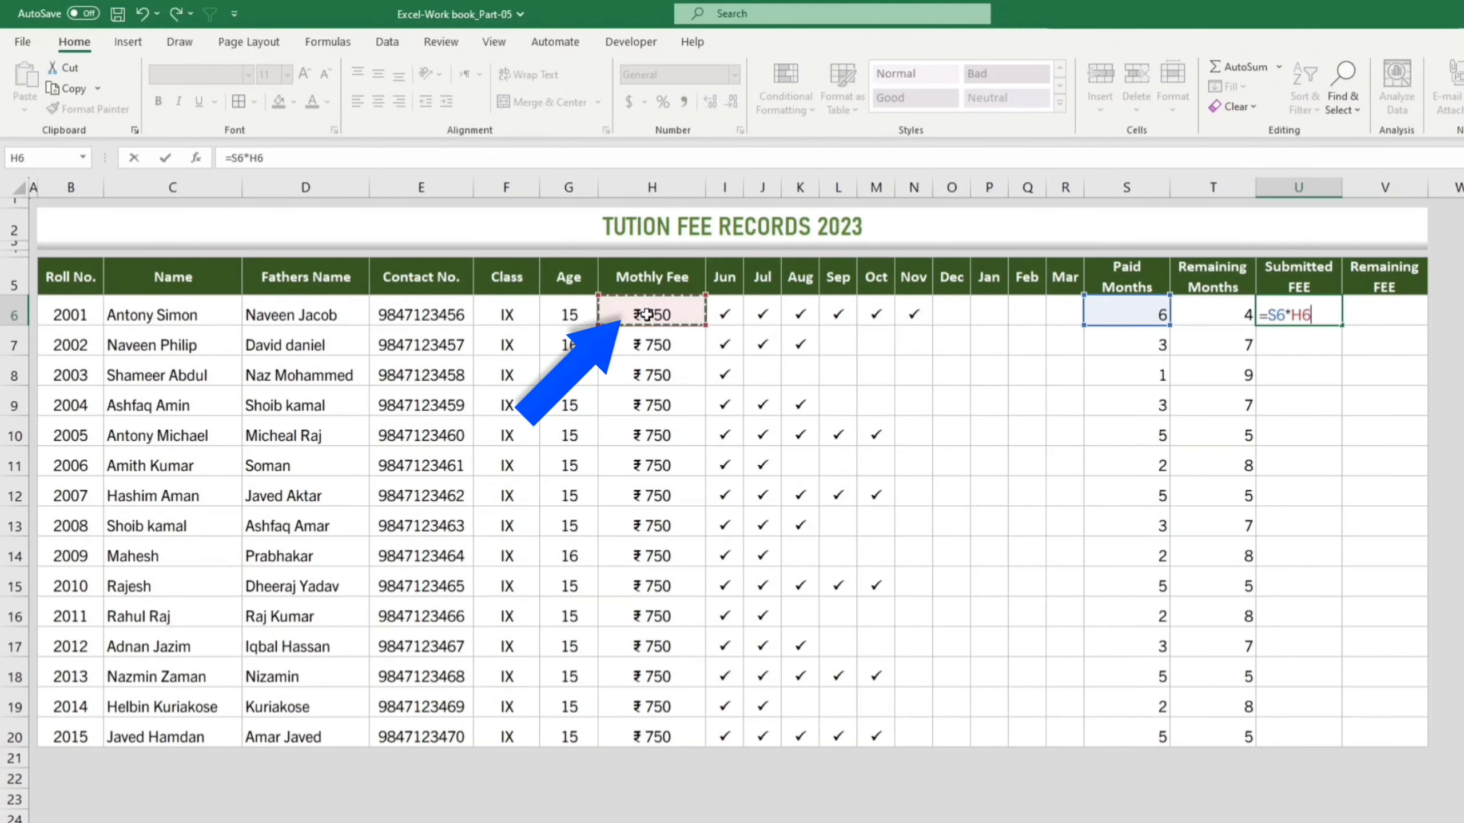
{"action": "key", "text": "Return"}
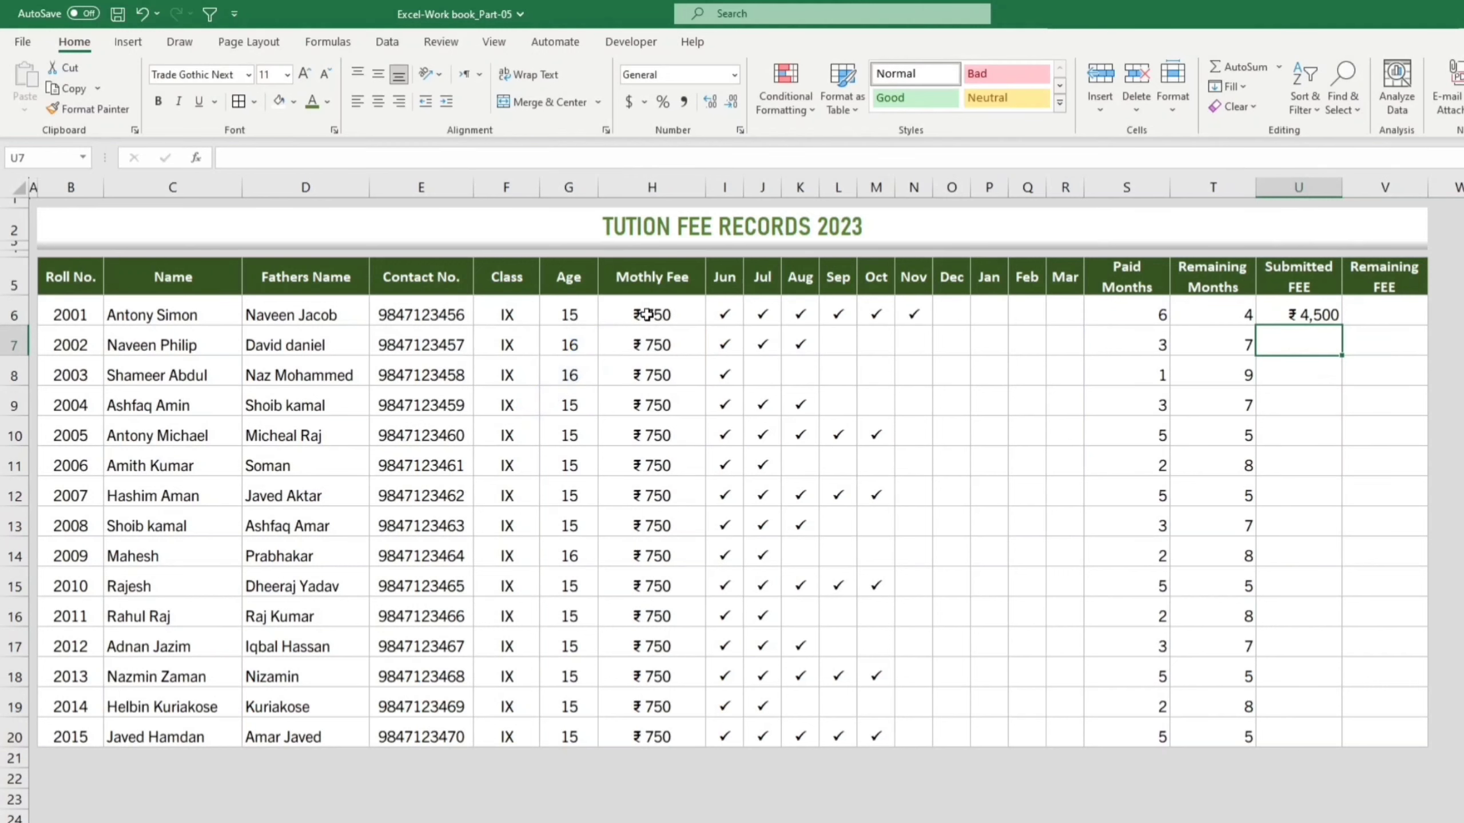
{"action": "left_click", "coordinate": [1327, 315]}
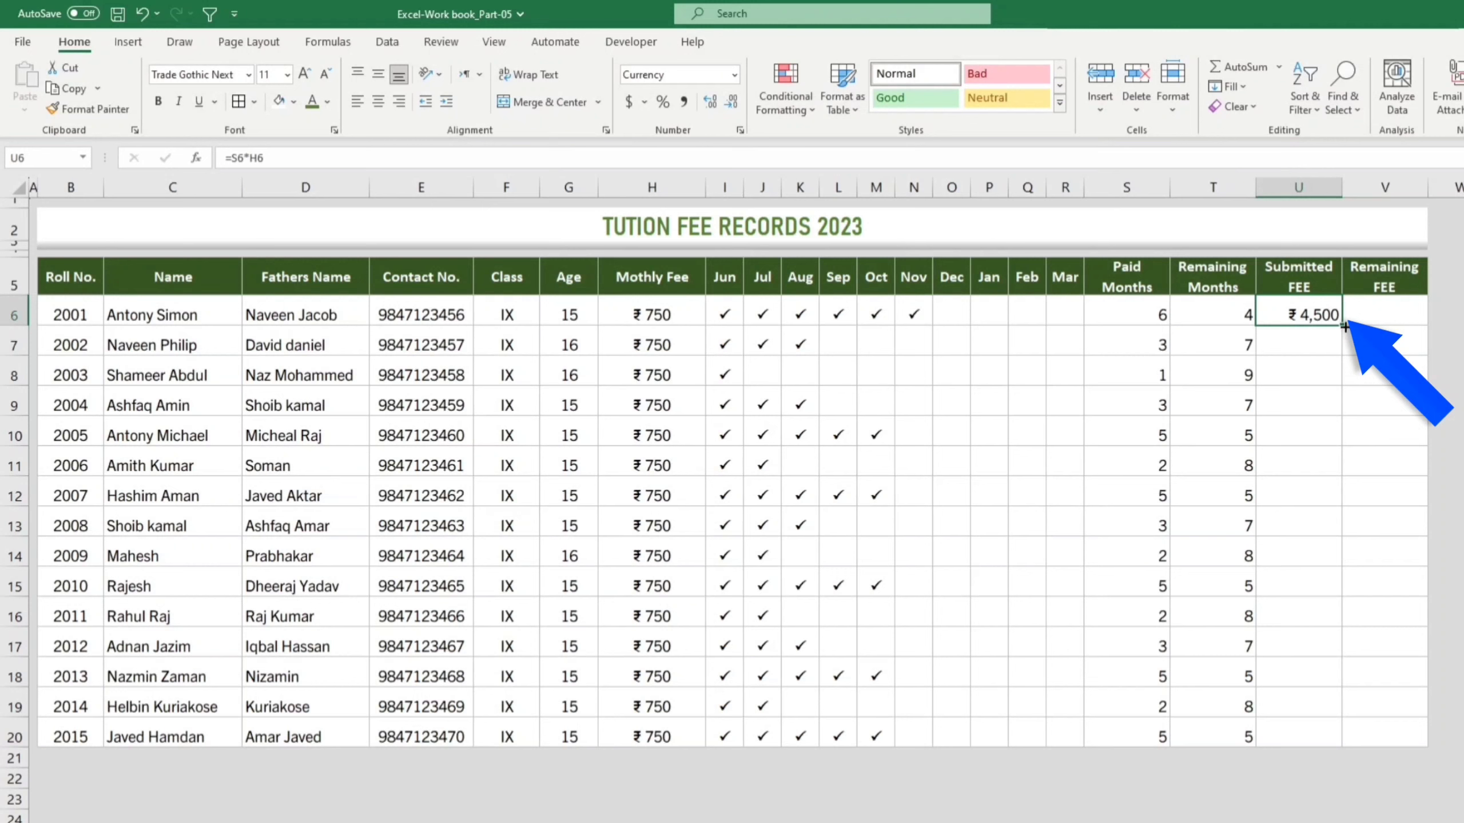
{"action": "double_click", "coordinate": [1344, 326]}
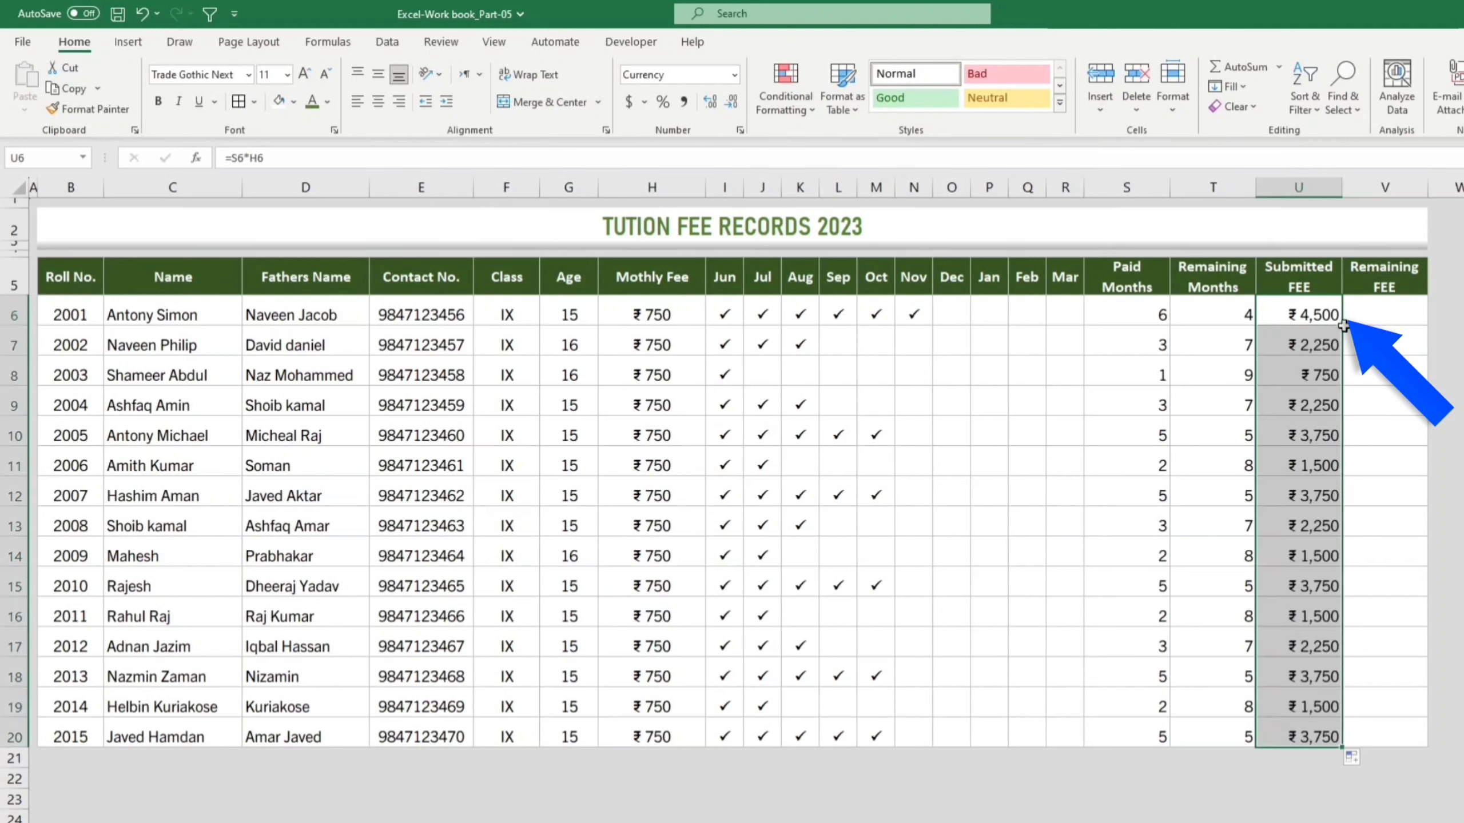
{"action": "left_click", "coordinate": [1397, 312]}
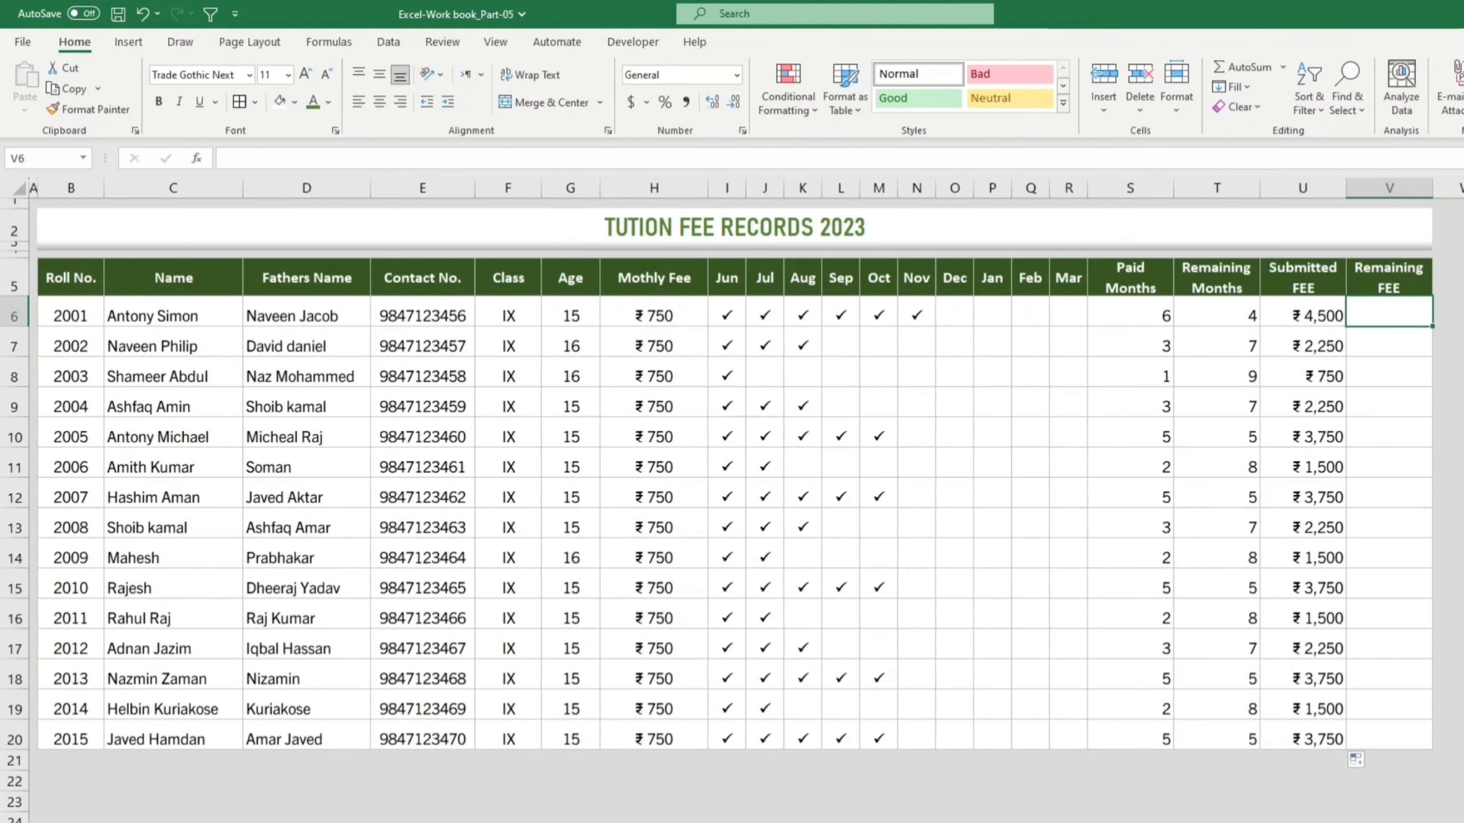
Step: Enter =T6*H6 in V6 and fill it down to V20 for every student
{"action": "type", "text": "="}
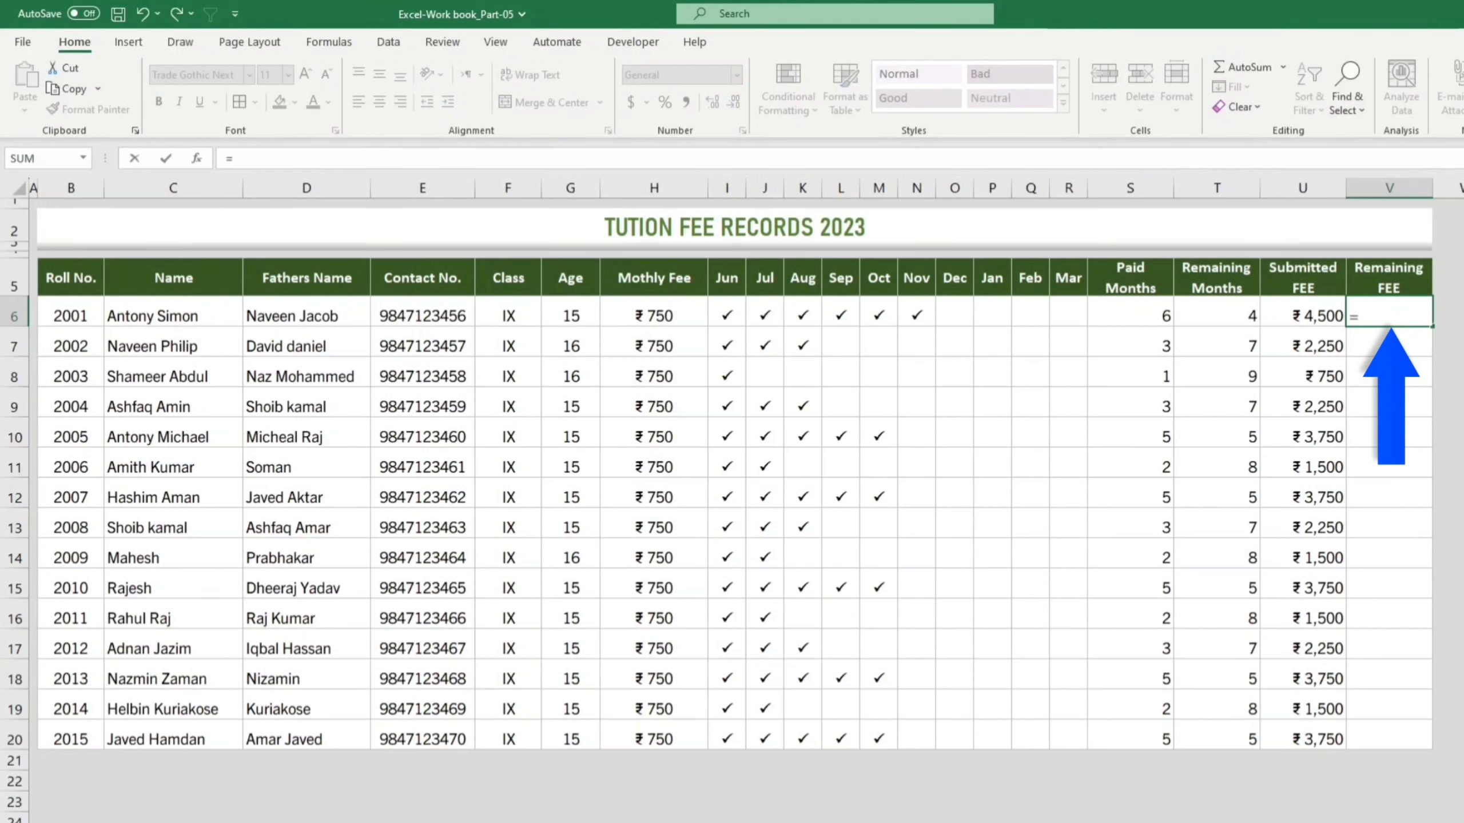
{"action": "left_click", "coordinate": [1238, 318]}
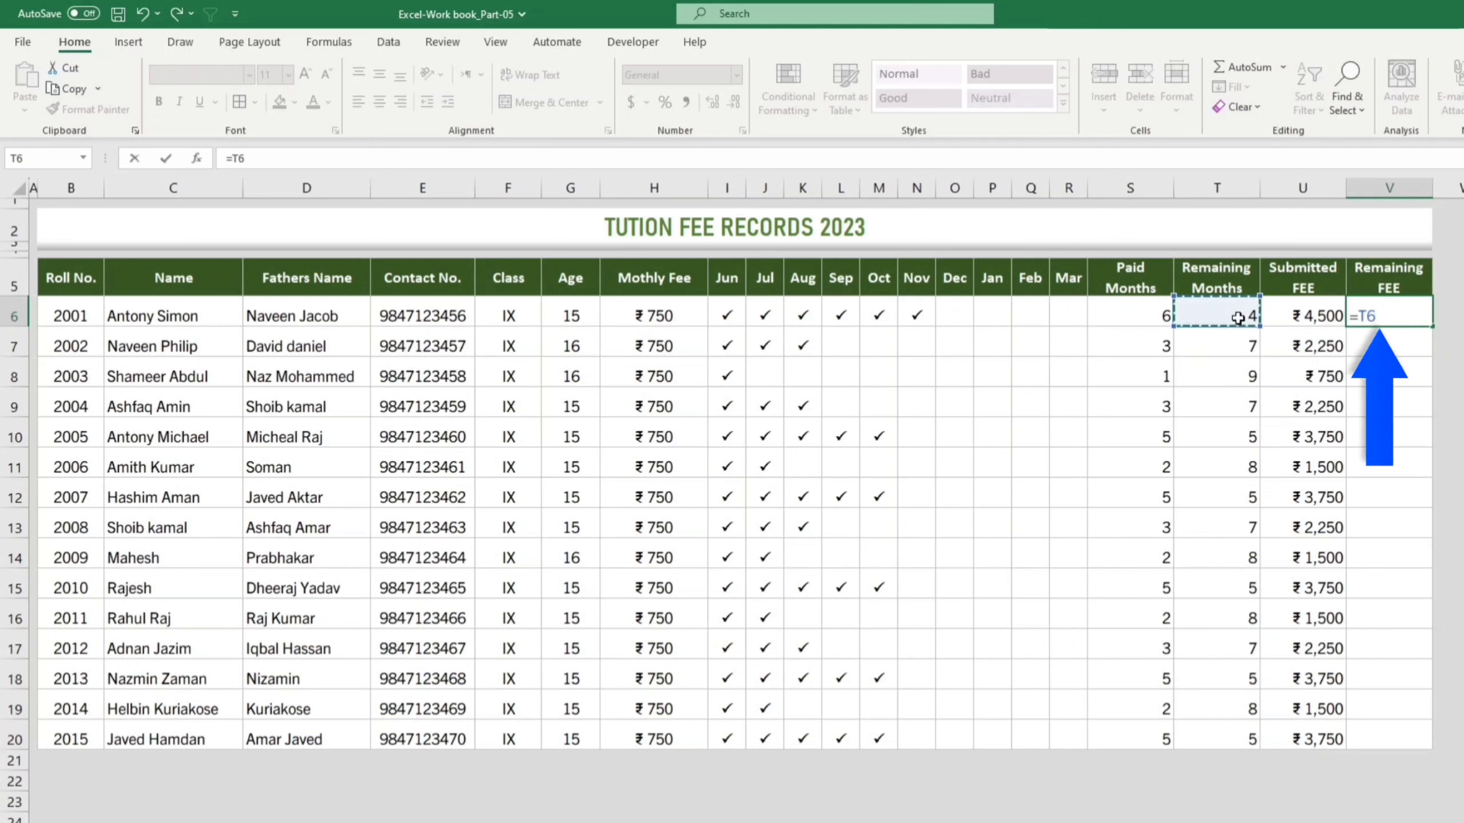
{"action": "type", "text": "*"}
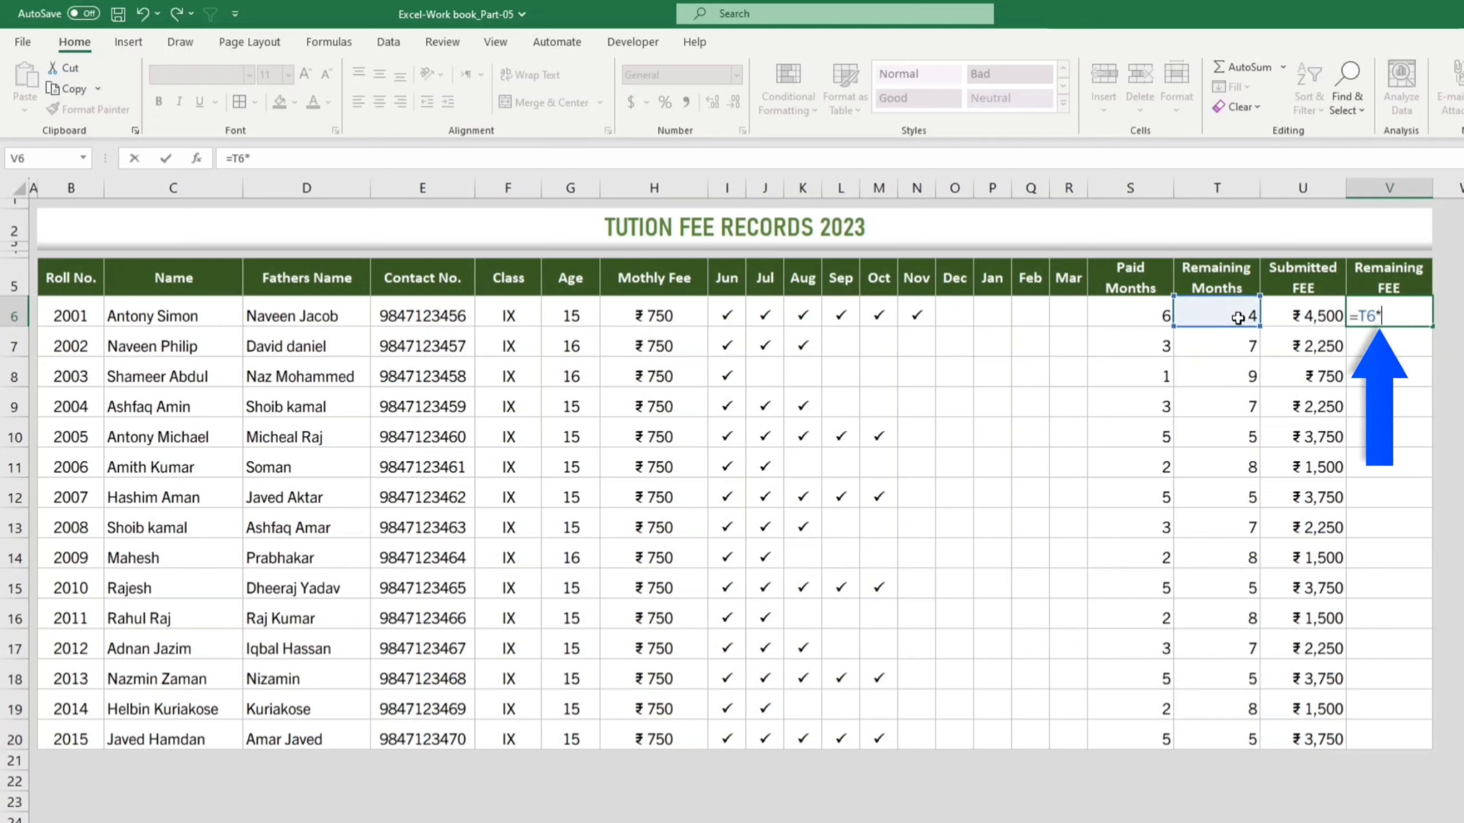
{"action": "left_click", "coordinate": [663, 319]}
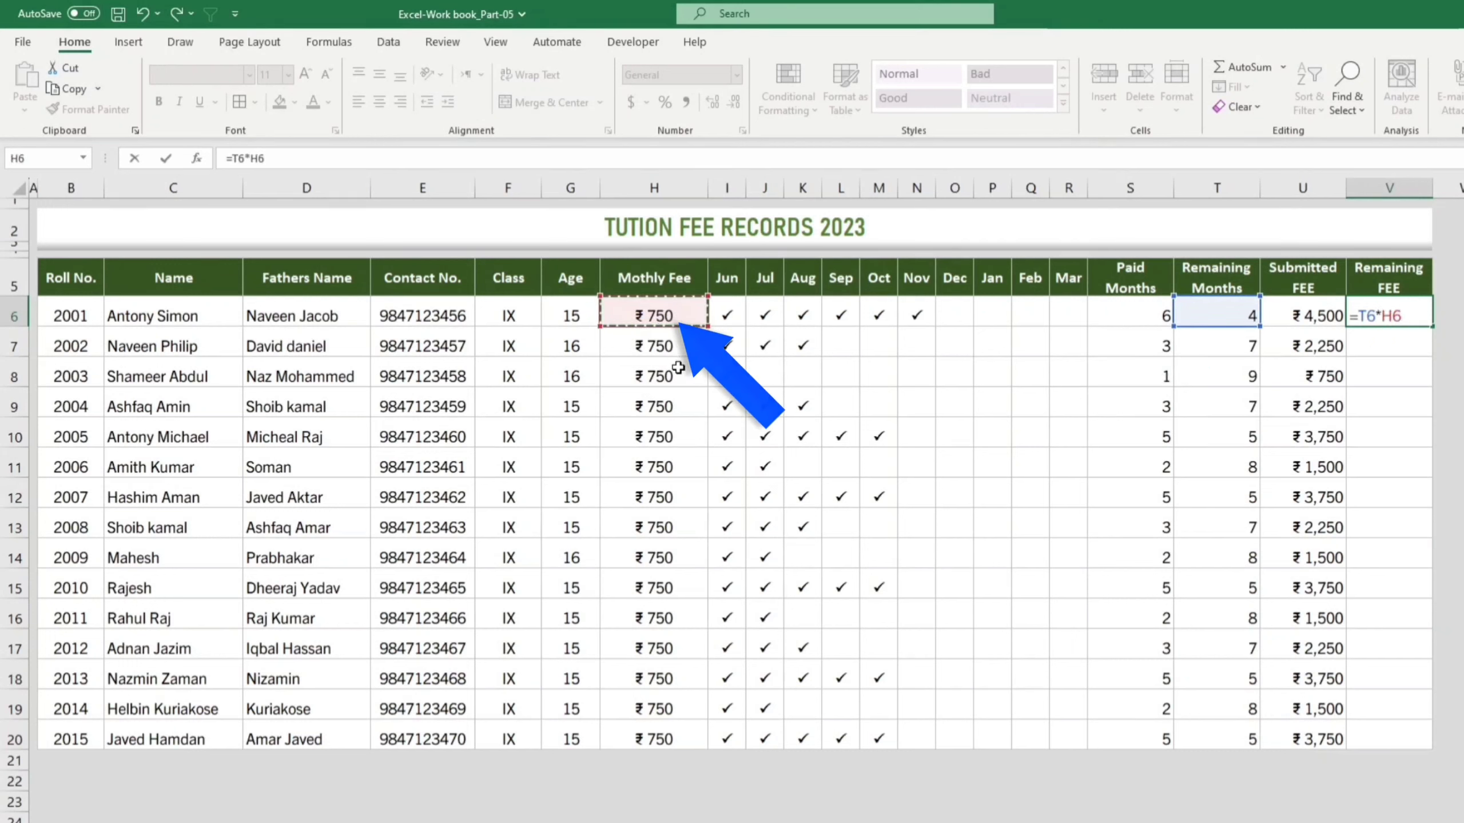
{"action": "key", "text": "Return"}
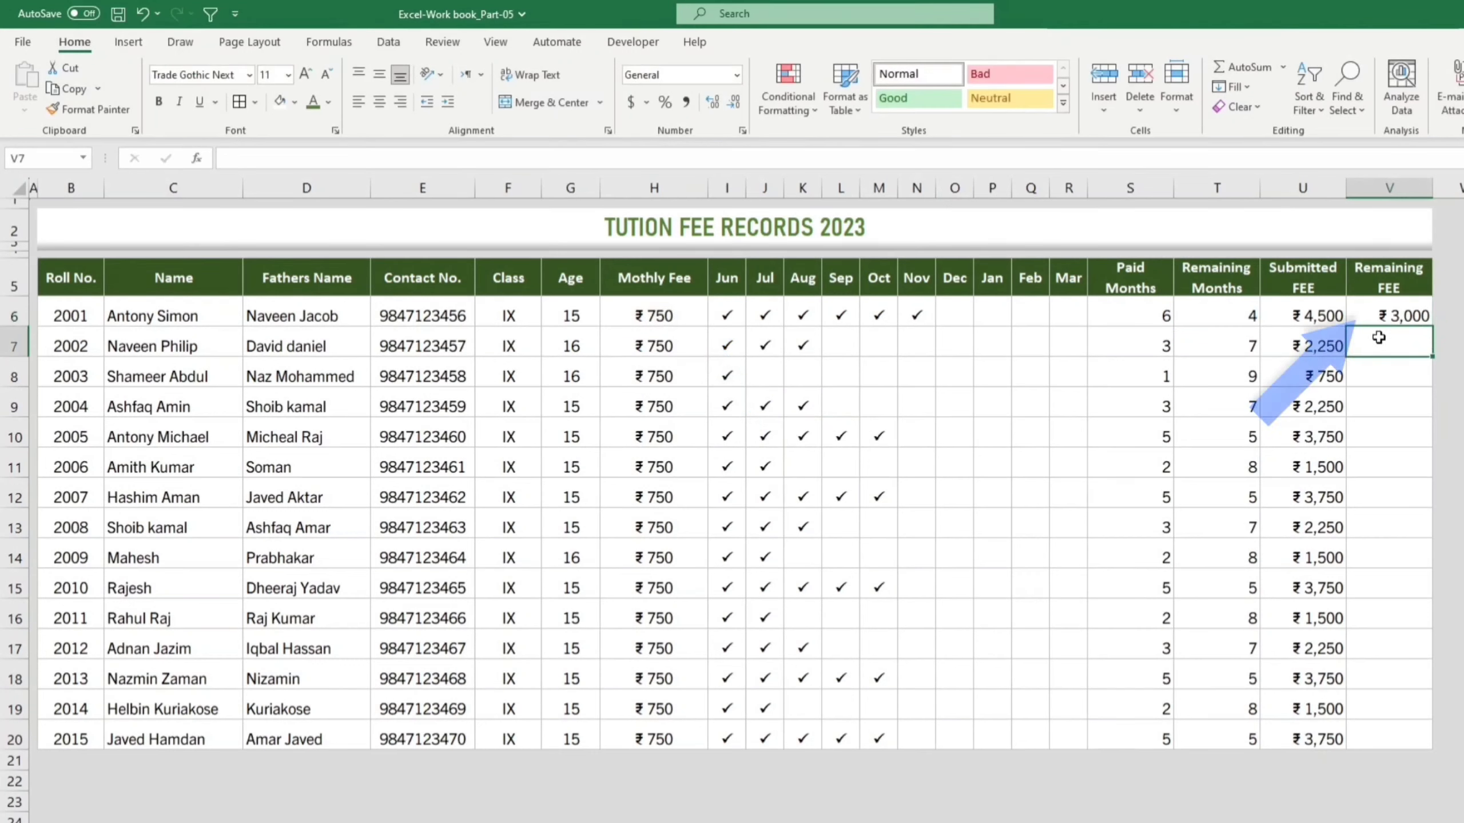
{"action": "left_click", "coordinate": [1407, 317]}
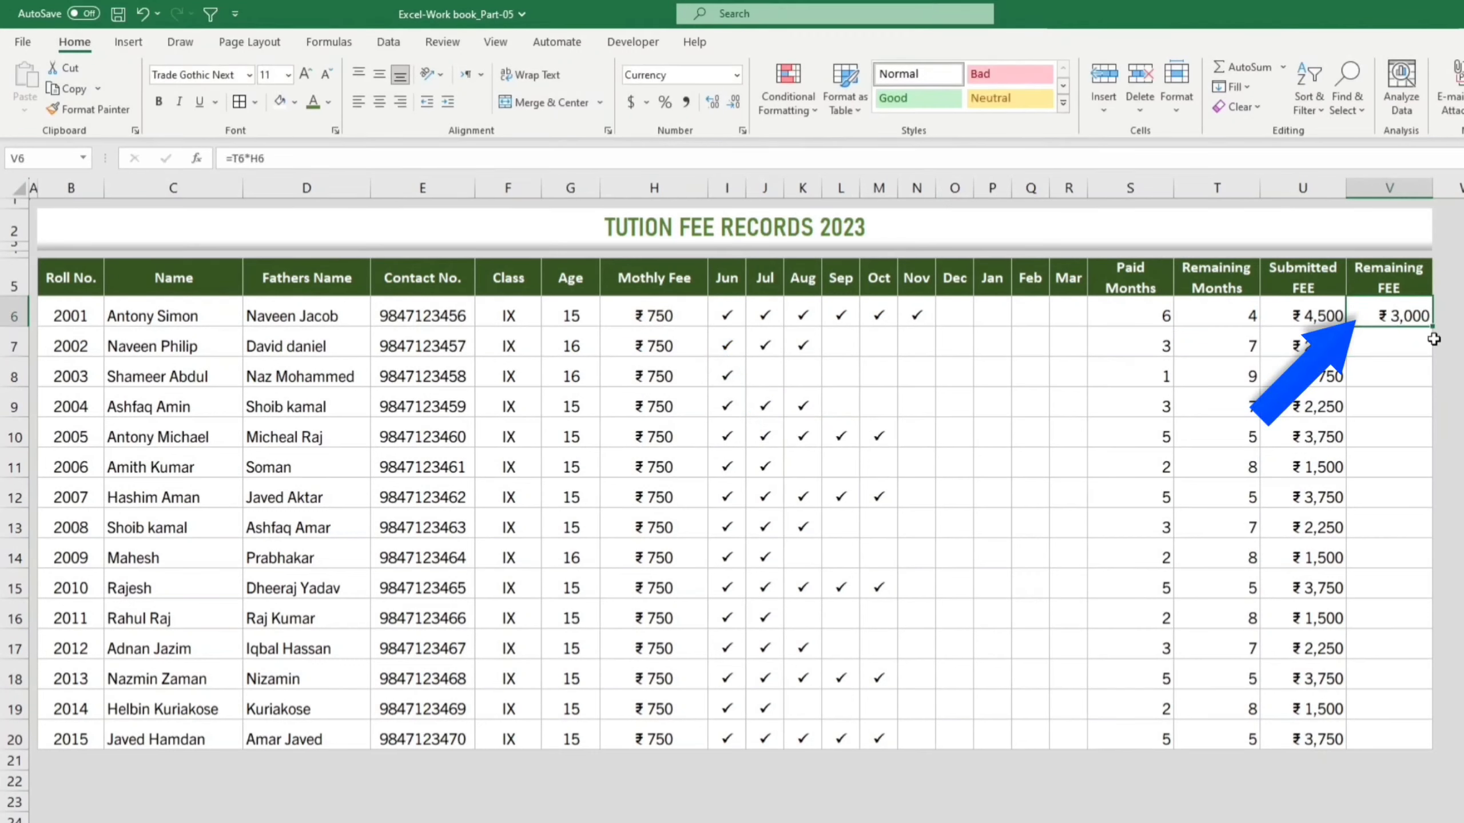
{"action": "double_click", "coordinate": [1435, 326]}
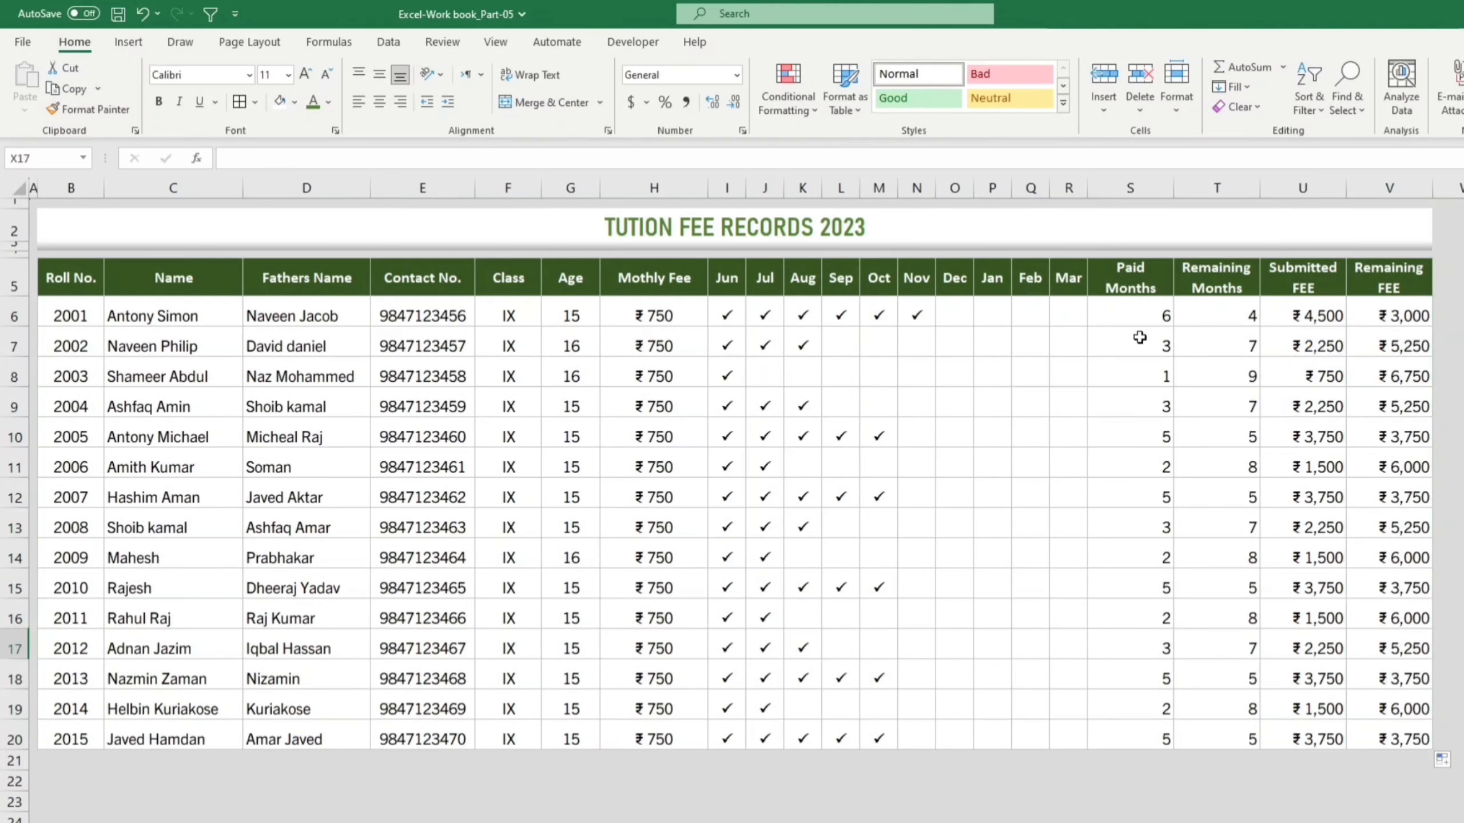
{"action": "left_click_drag", "start_coordinate": [1130, 316], "coordinate": [1206, 733]}
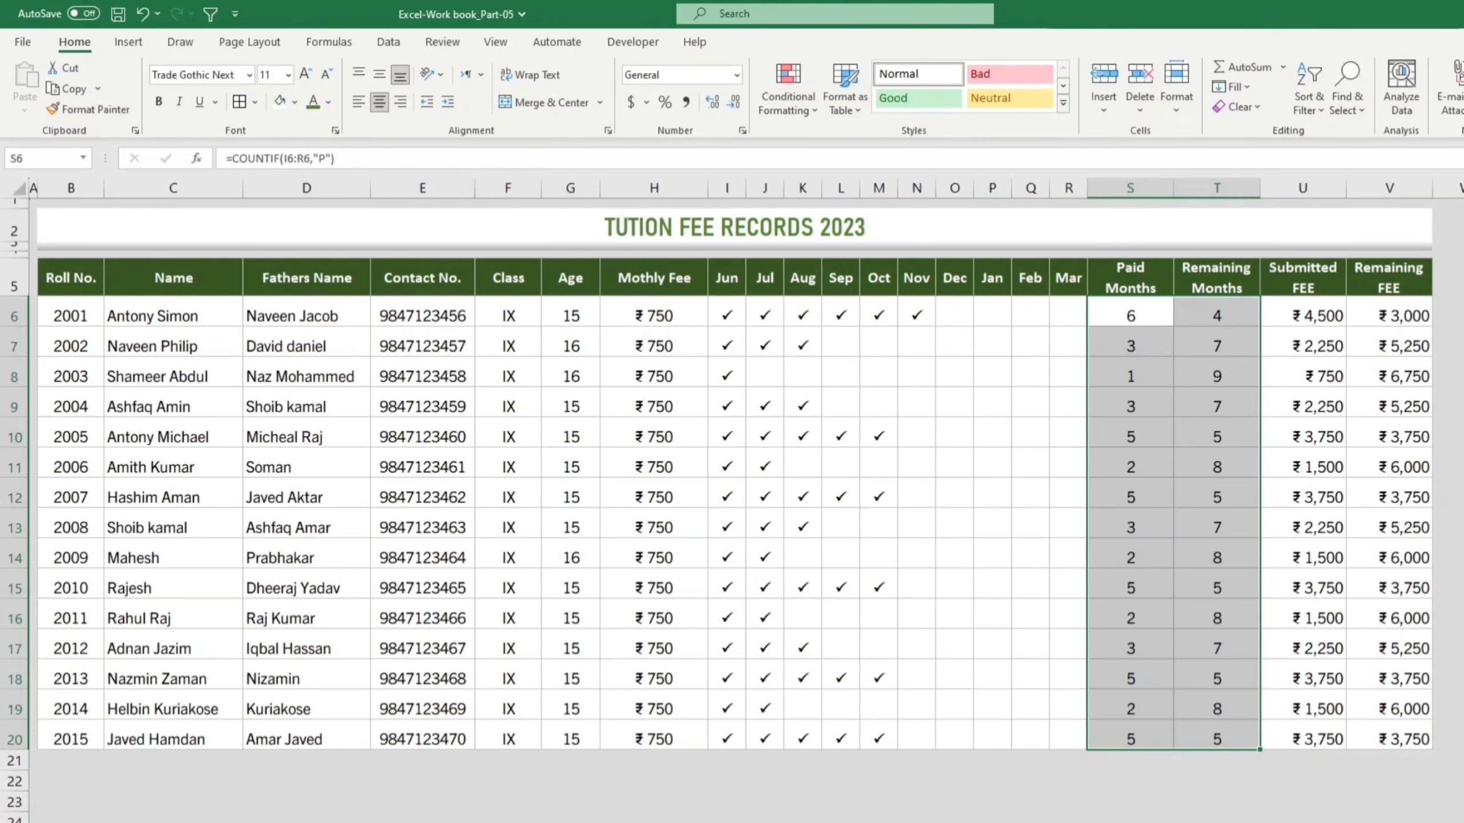
Step: Centre the month counts in S6:T20 and mark December (O6) paid with P
{"action": "left_click", "coordinate": [379, 101]}
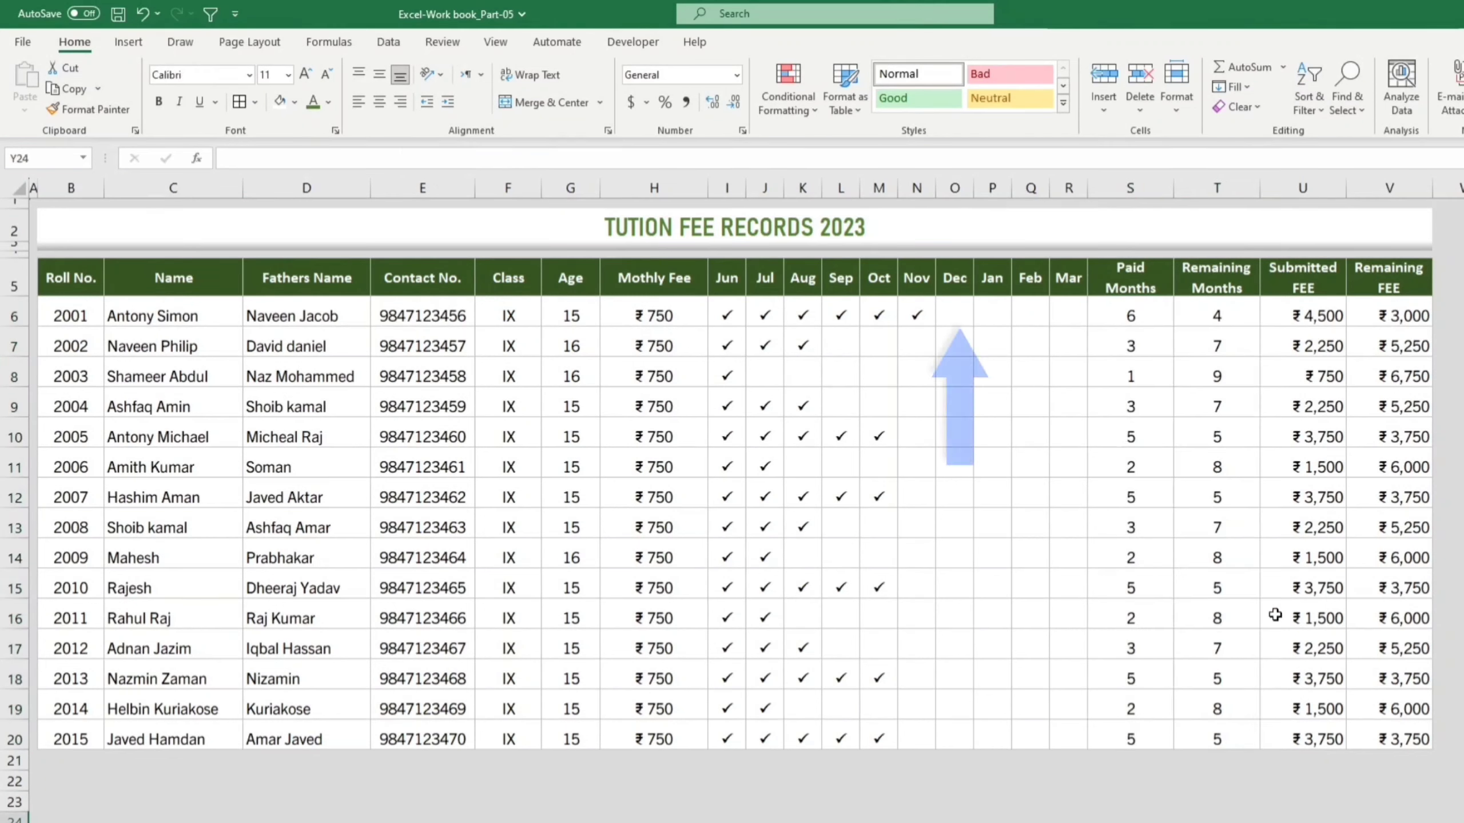
{"action": "left_click", "coordinate": [952, 317]}
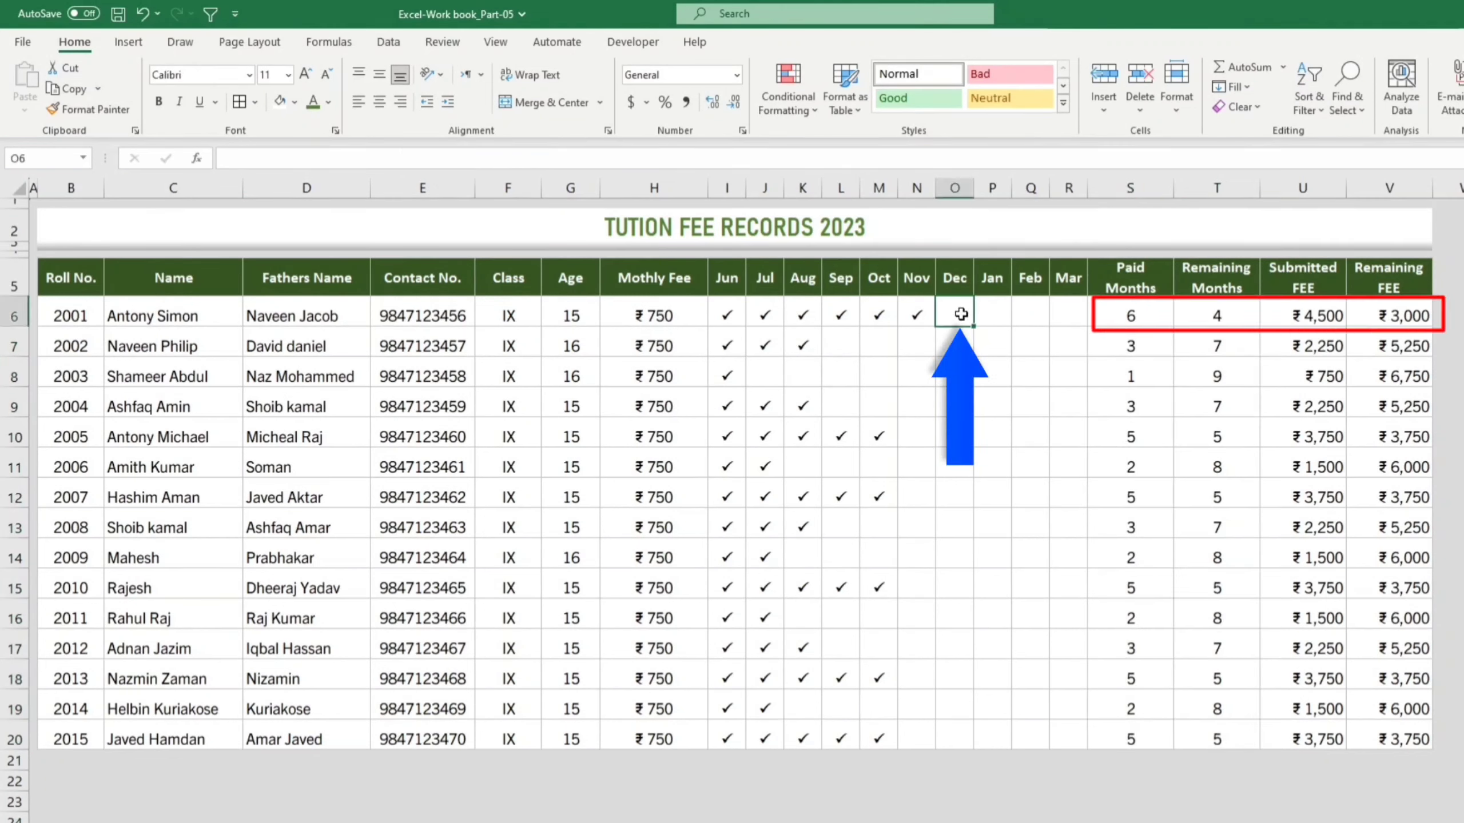
{"action": "type", "text": "P"}
{"action": "key", "text": "ctrl+Return"}
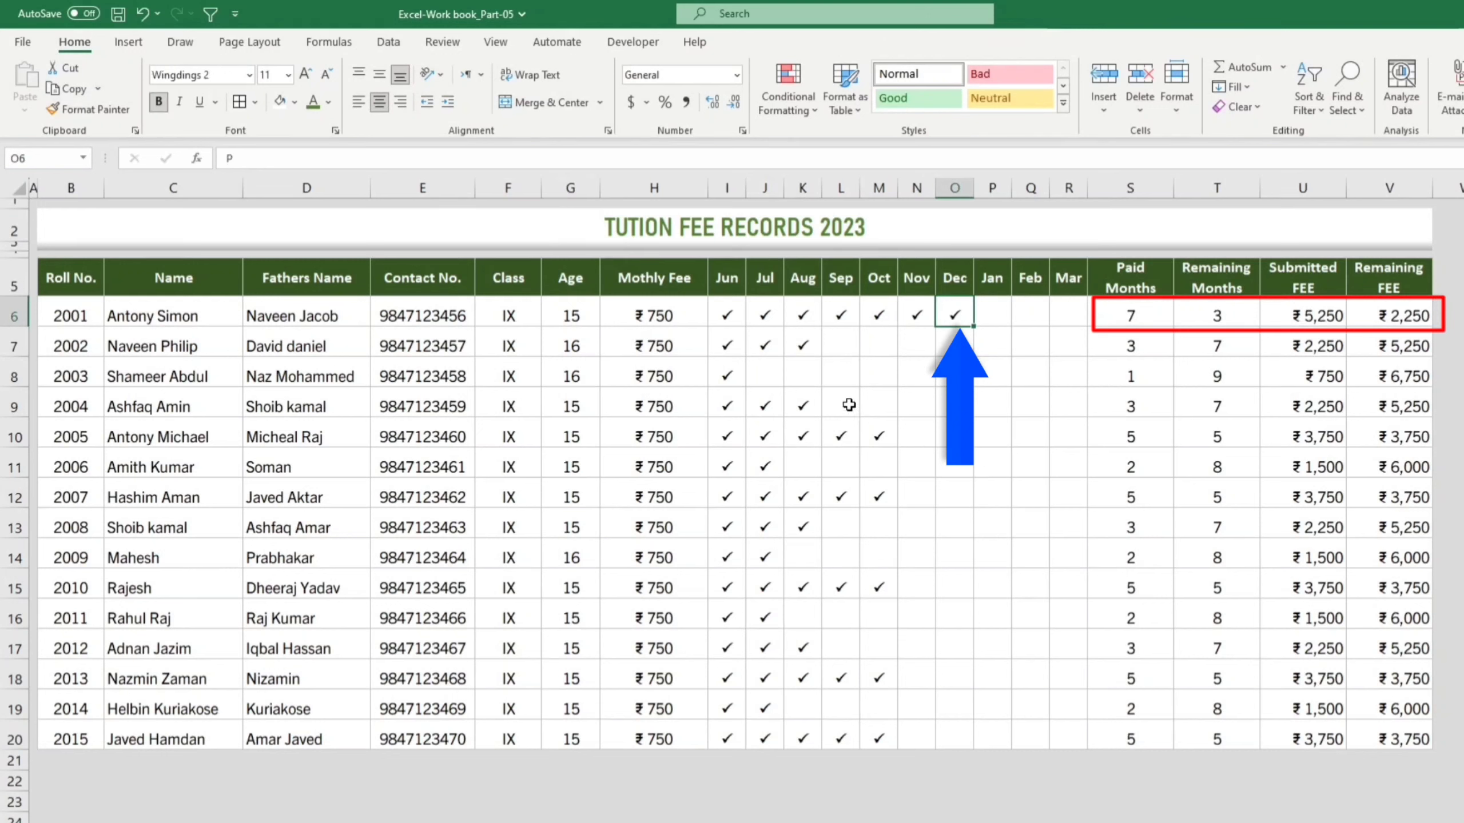
Step: Enter P in J8:K8 and N10 to mark July, August and November paid
{"action": "left_click_drag", "start_coordinate": [766, 376], "coordinate": [804, 376]}
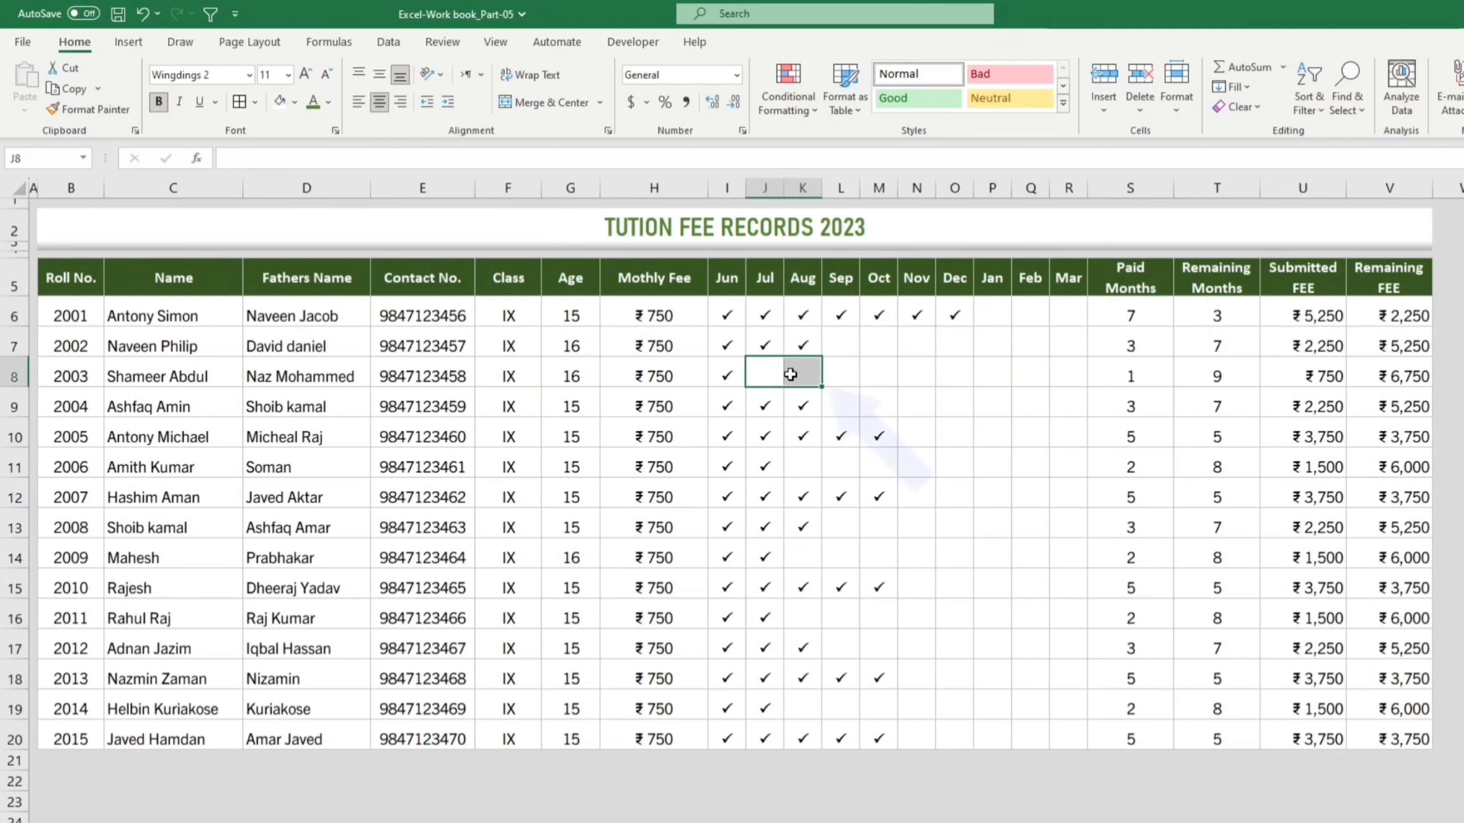
{"action": "type", "text": "P"}
{"action": "key", "text": "ctrl+Return"}
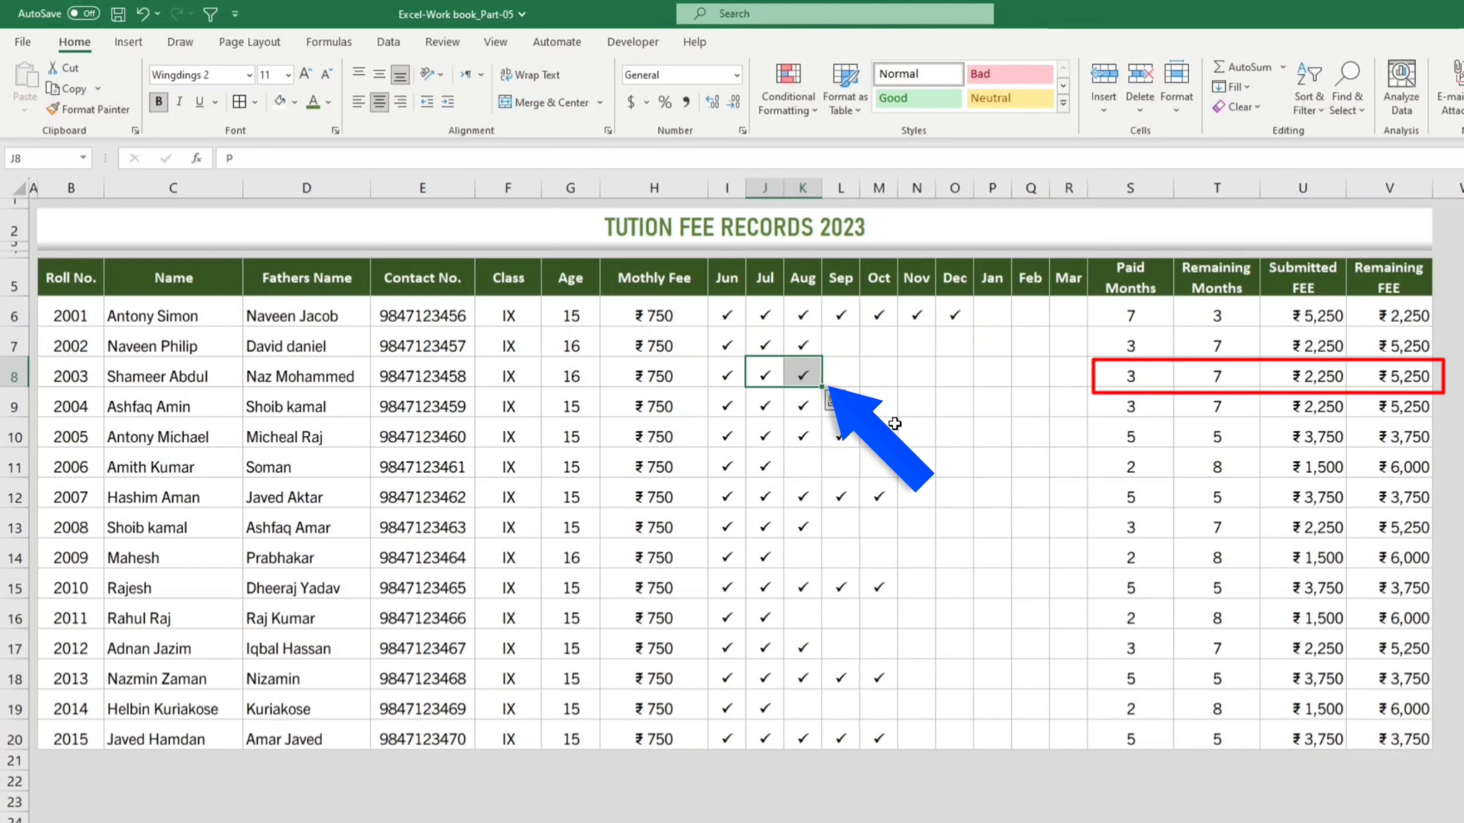
{"action": "left_click", "coordinate": [908, 438]}
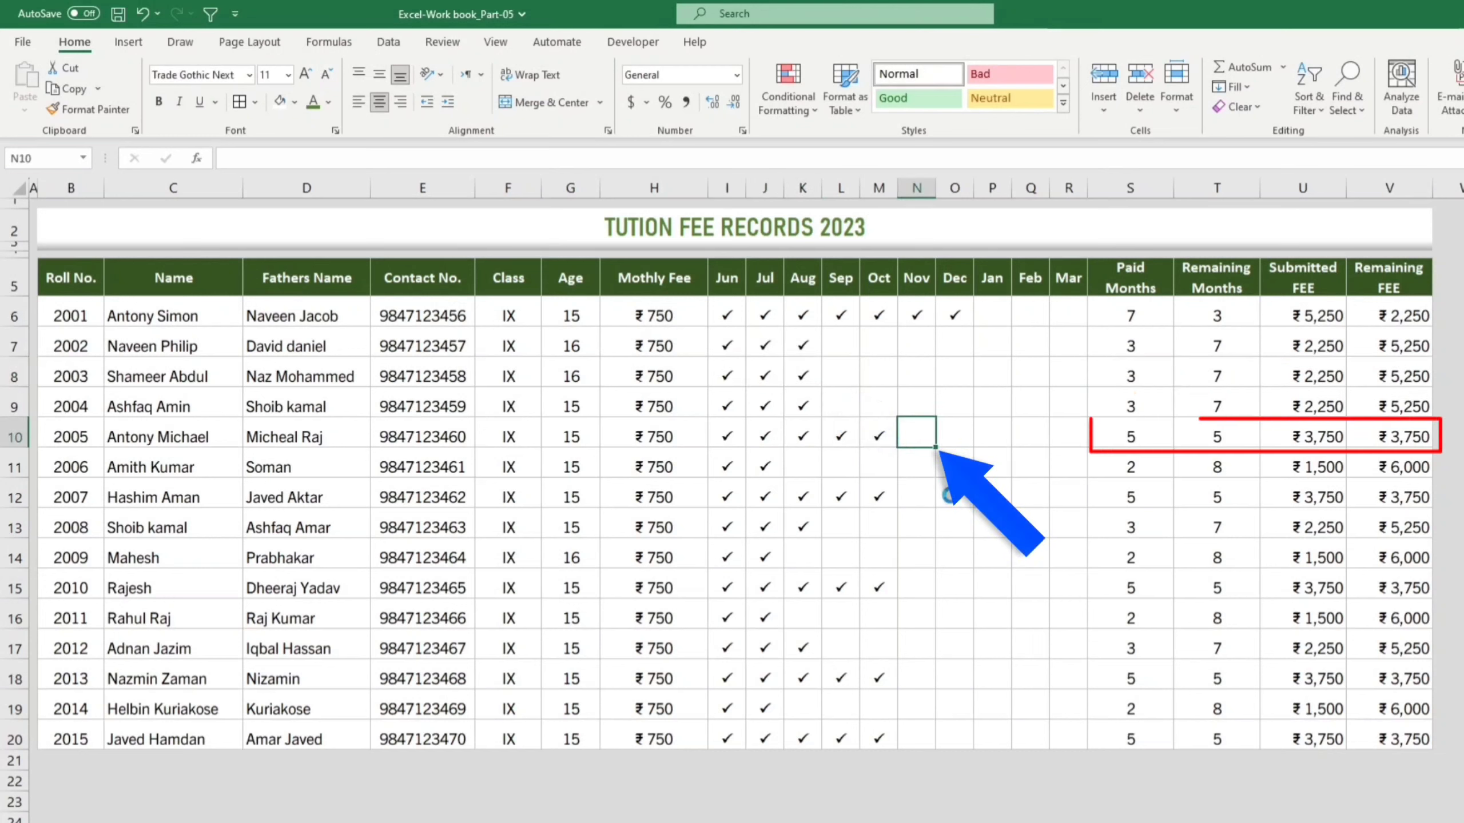
{"action": "type", "text": "P"}
{"action": "key", "text": "ctrl+Return"}
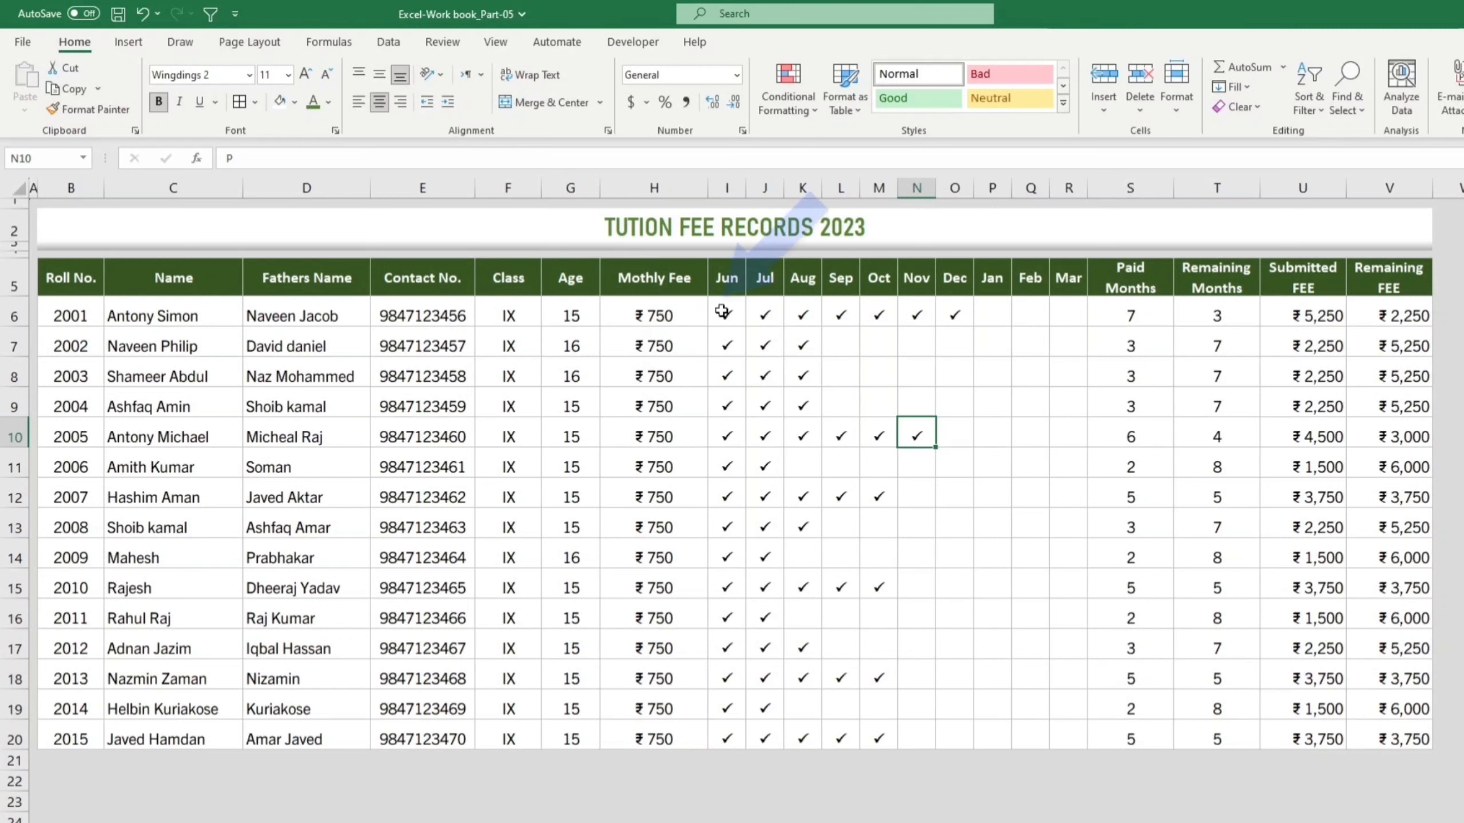
{"action": "left_click_drag", "start_coordinate": [721, 313], "coordinate": [1066, 741]}
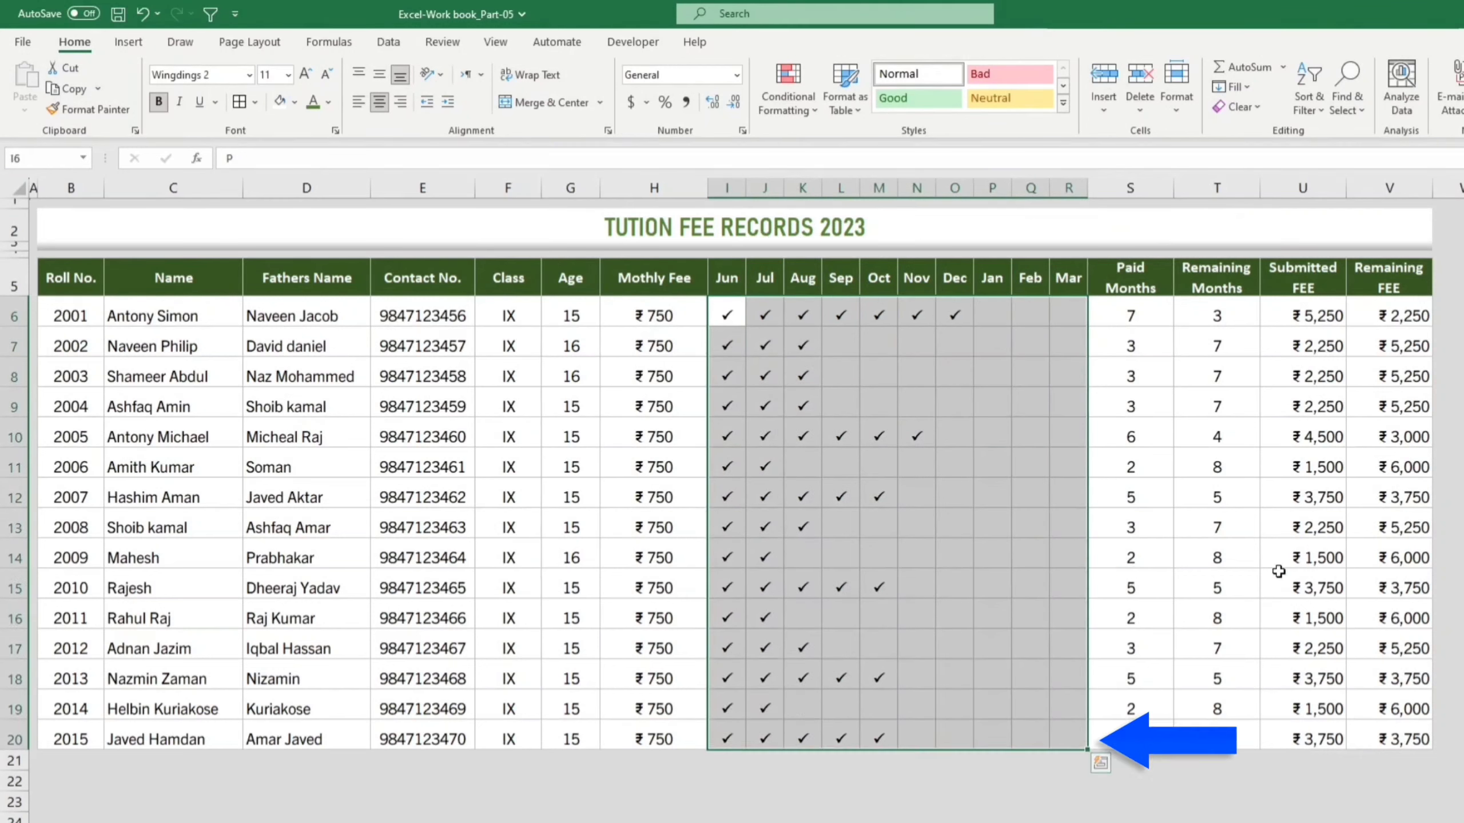
Step: Shade the month cells I6:R20 and Remaining FEE cells V6:V20 light green
{"action": "left_click", "coordinate": [1398, 331]}
{"action": "left_click_drag", "start_coordinate": [1398, 333], "coordinate": [1383, 730]}
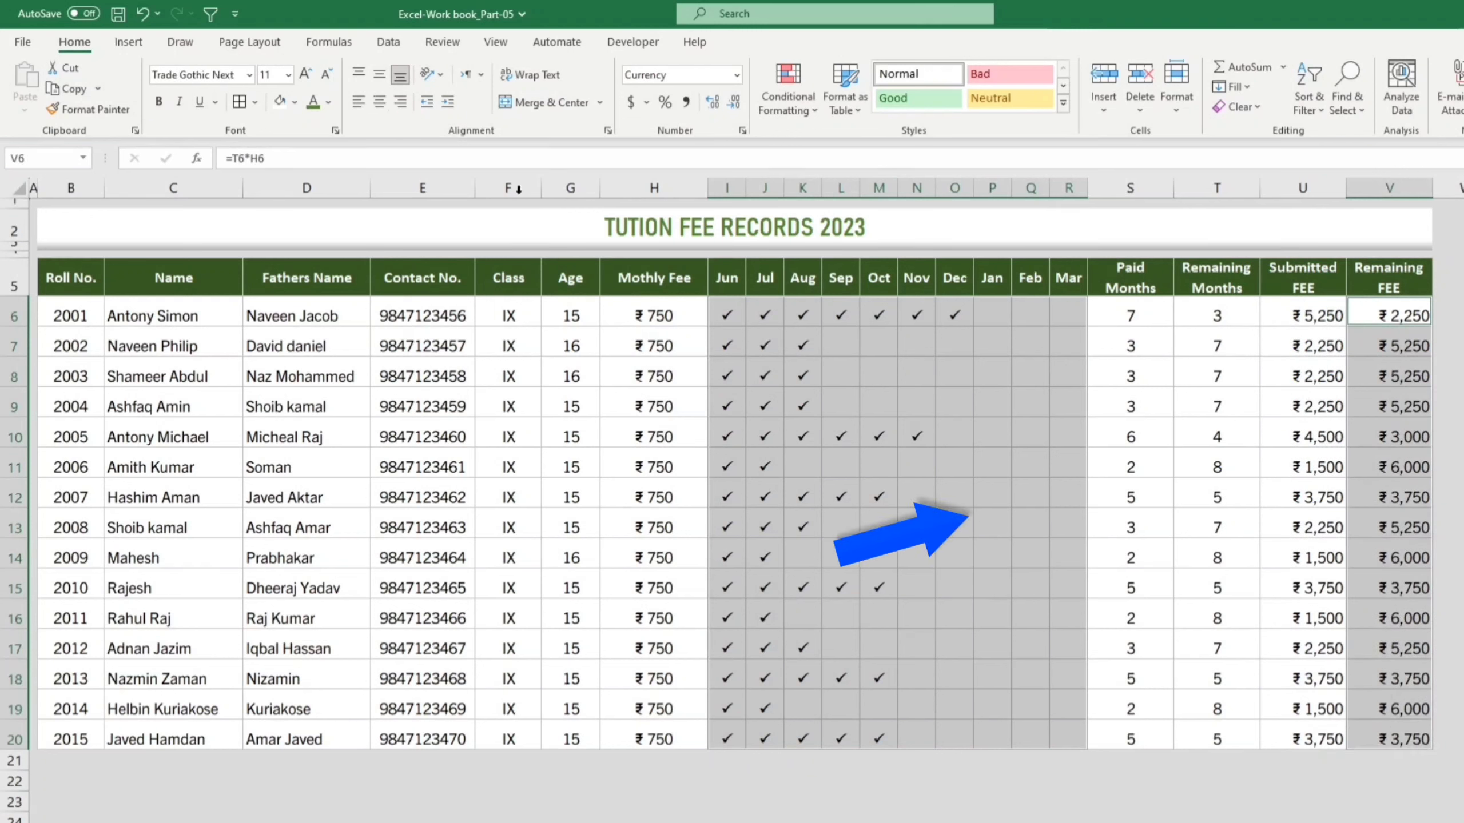
{"action": "left_click", "coordinate": [295, 104]}
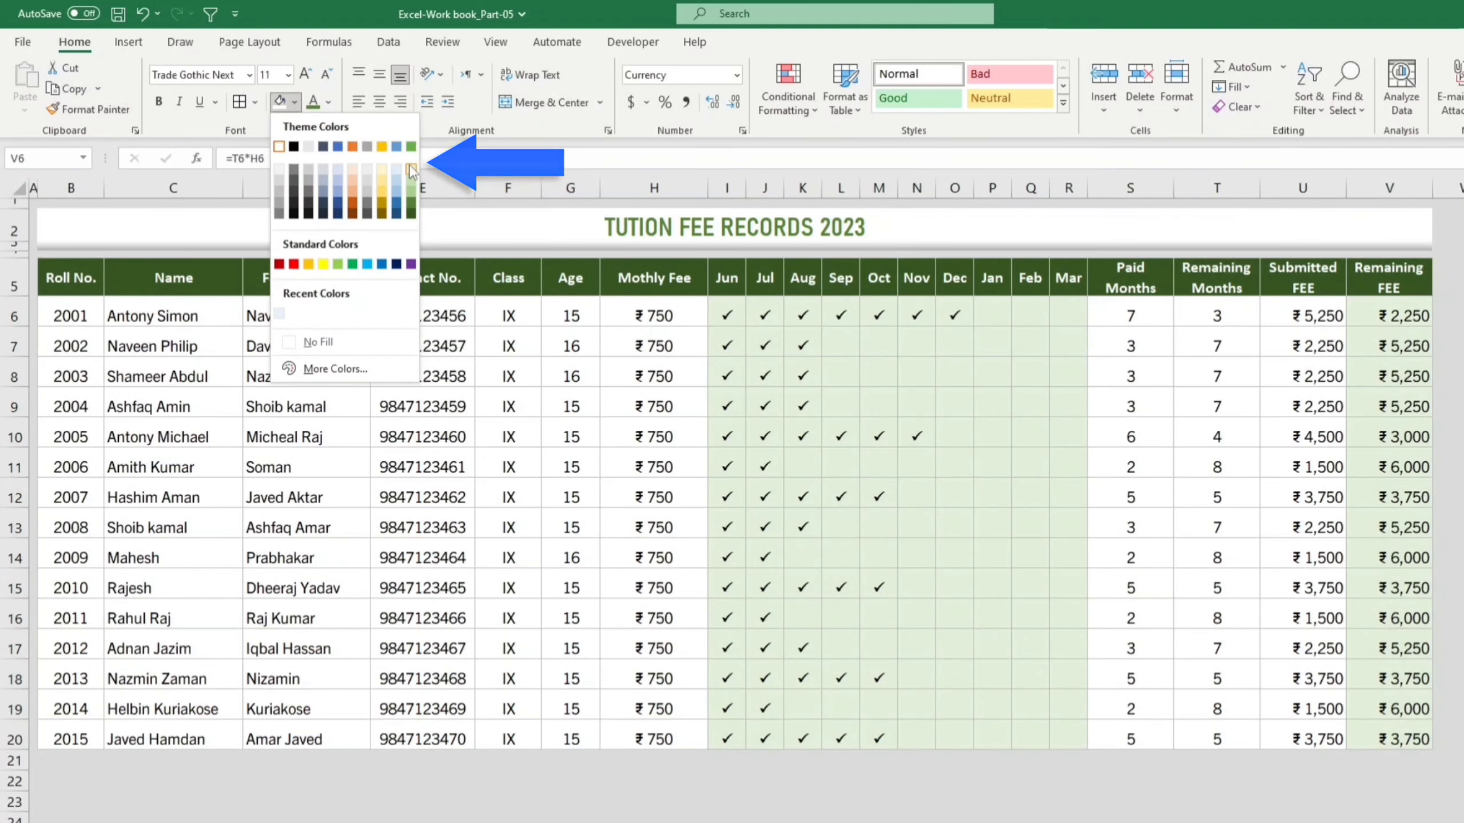
{"action": "left_click", "coordinate": [410, 166]}
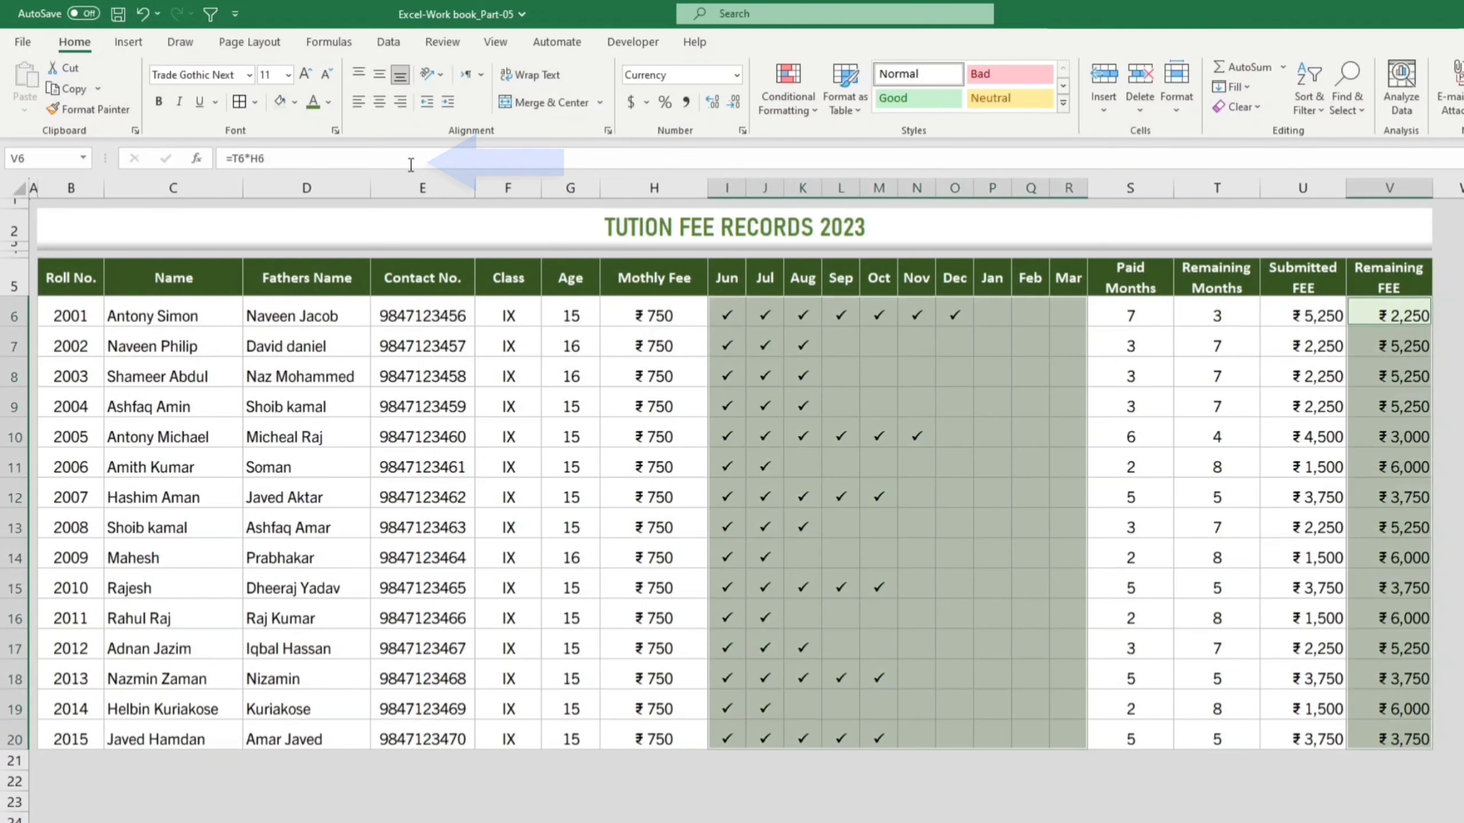
{"action": "left_click", "coordinate": [1409, 802]}
Step: Make row 22 taller with white fill and shrink row 21 to 6.75
{"action": "left_click_drag", "start_coordinate": [25, 792], "coordinate": [1404, 785]}
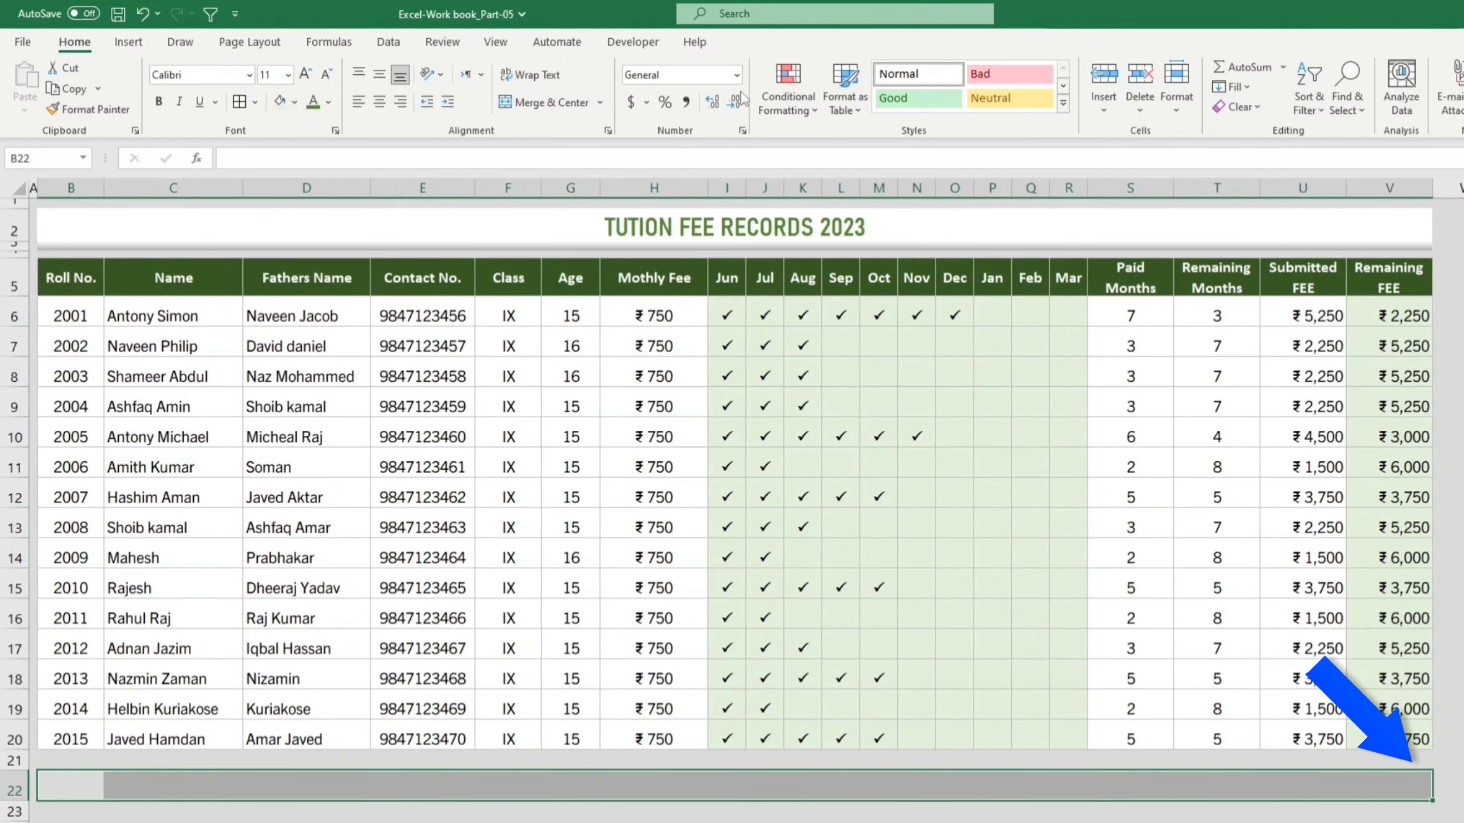
{"action": "left_click", "coordinate": [295, 102]}
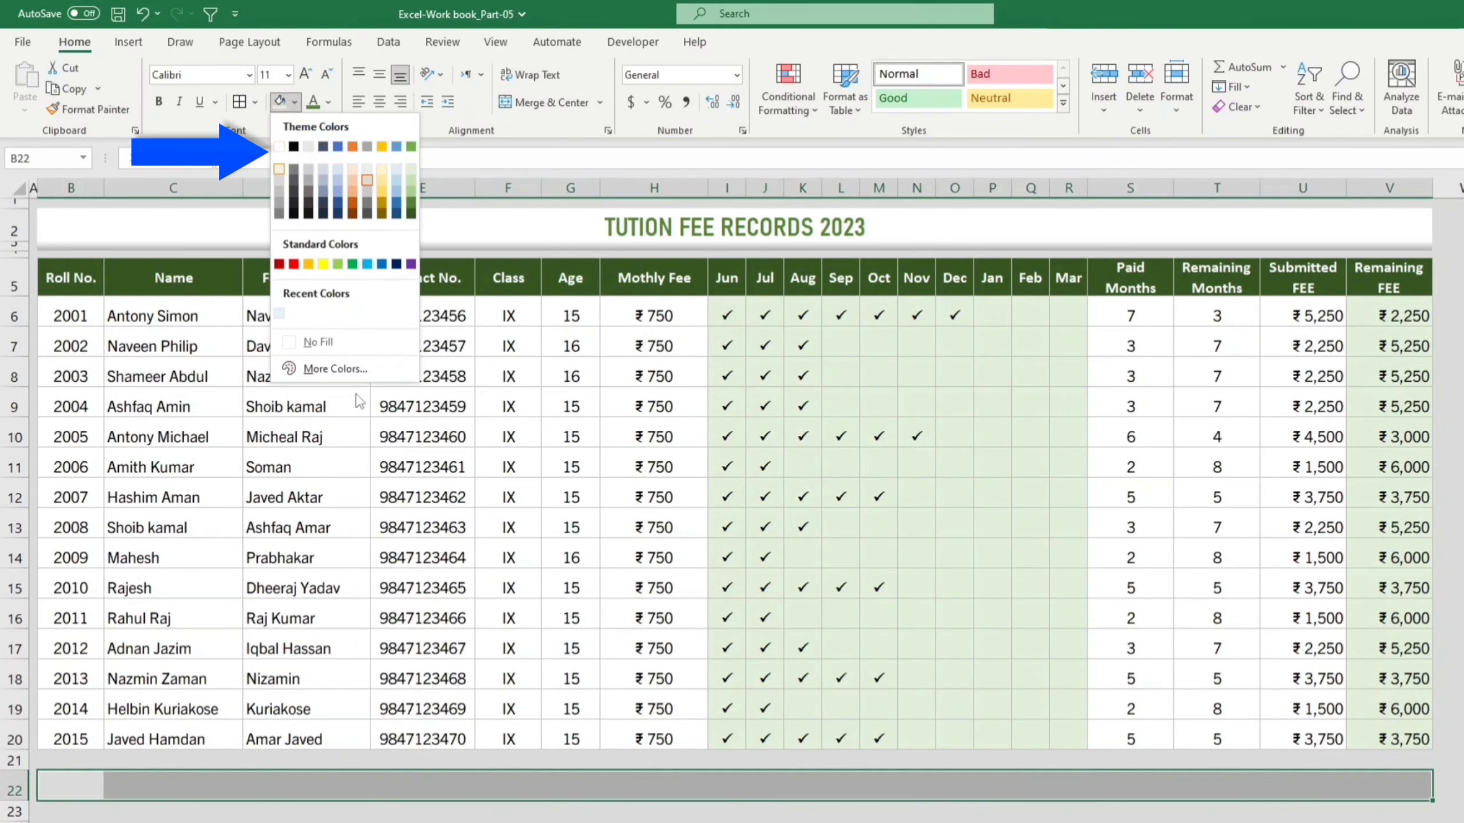
{"action": "left_click", "coordinate": [279, 147]}
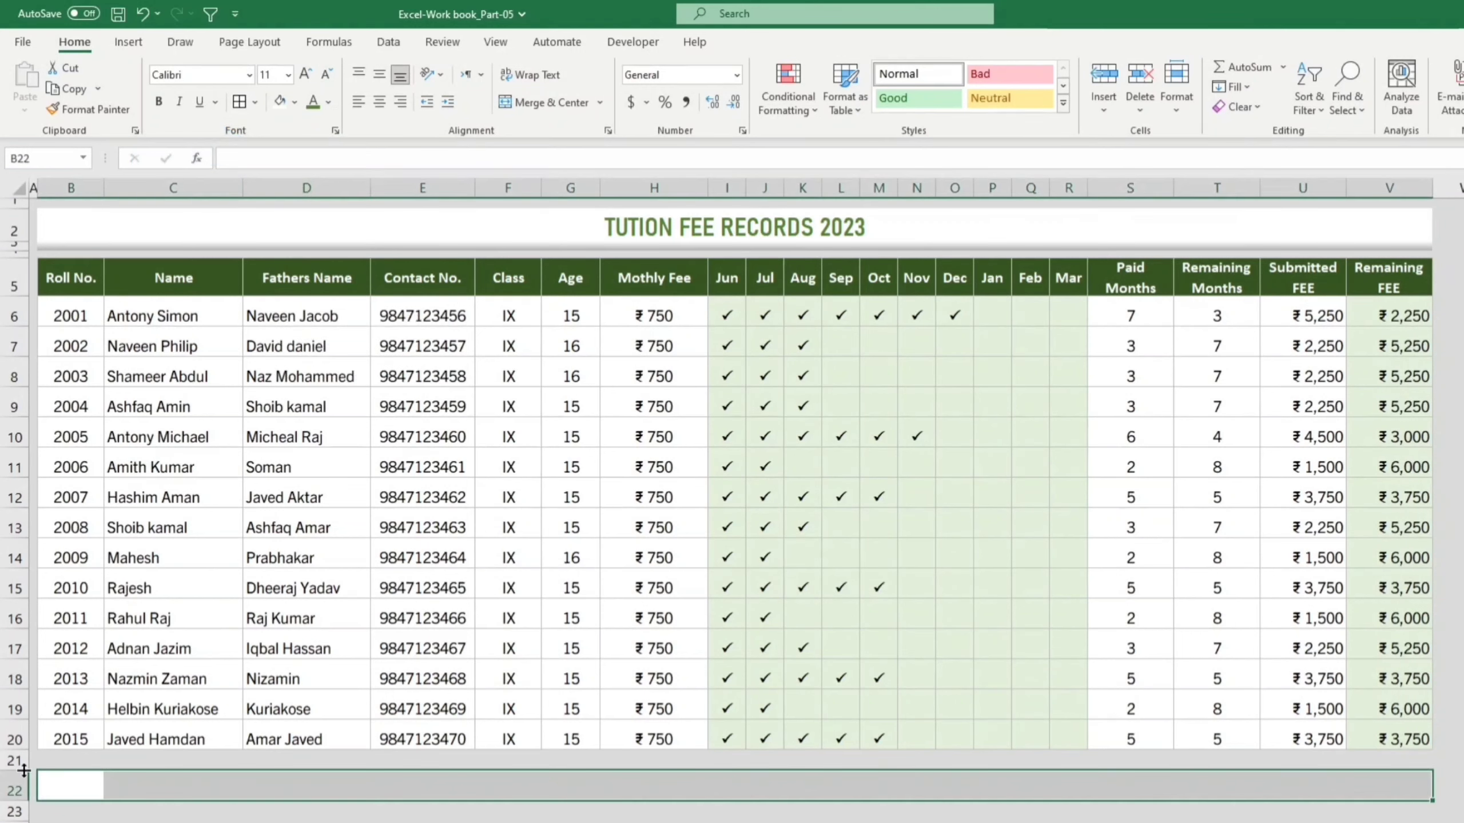
{"action": "left_click_drag", "start_coordinate": [23, 770], "coordinate": [24, 752]}
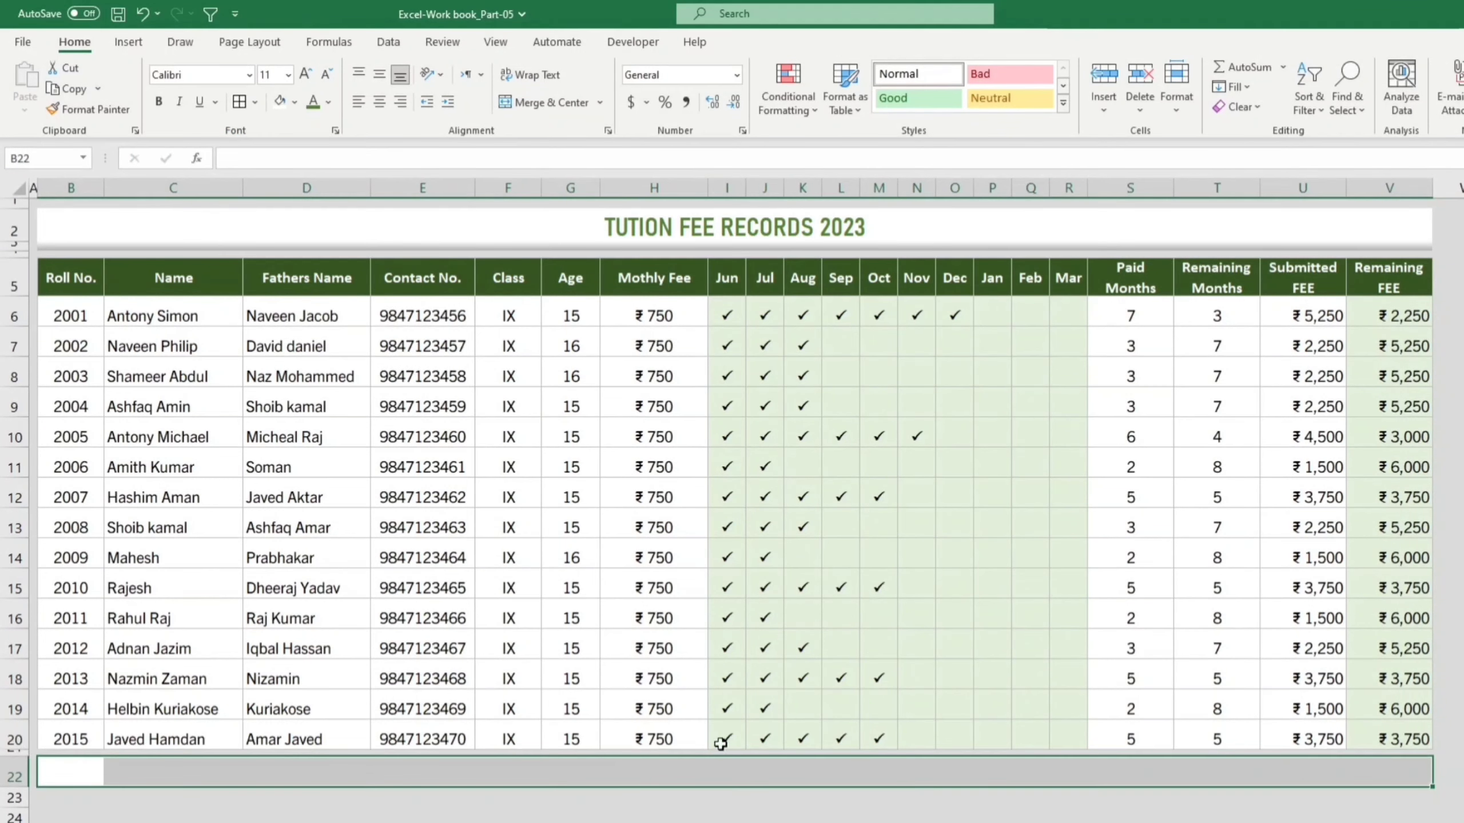
{"action": "left_click", "coordinate": [1463, 585]}
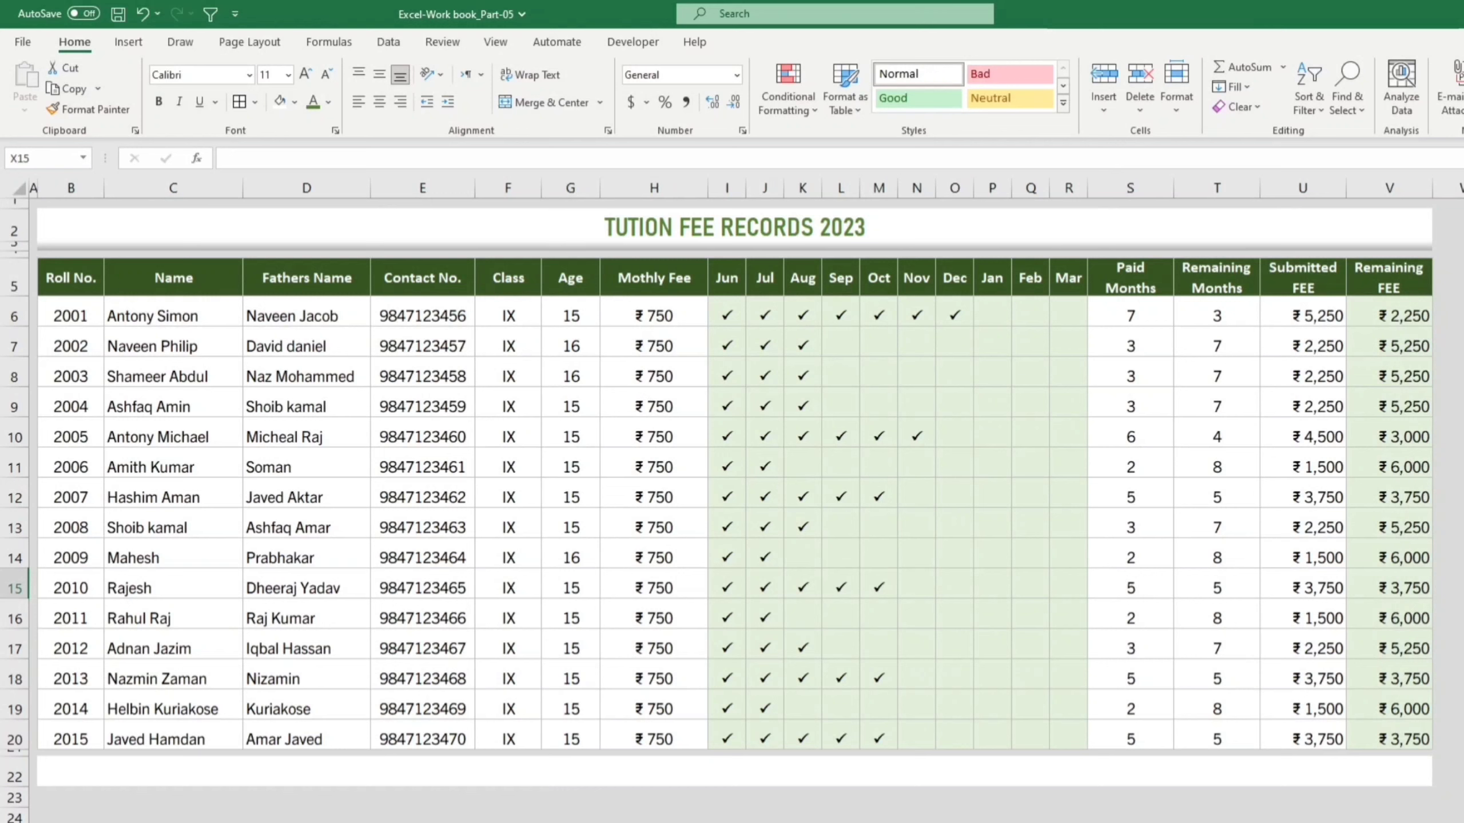
{"action": "left_click", "coordinate": [1463, 817]}
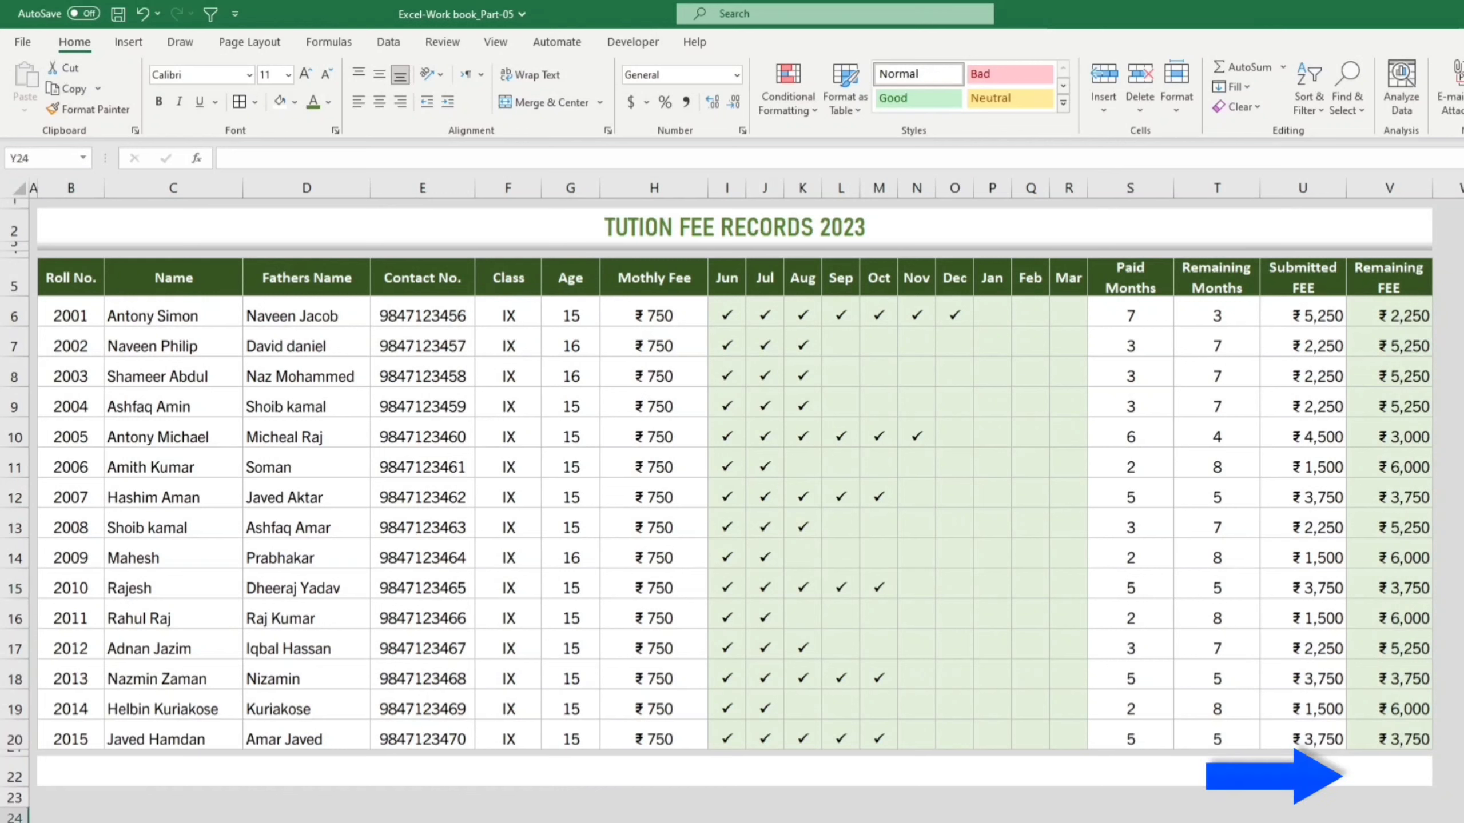